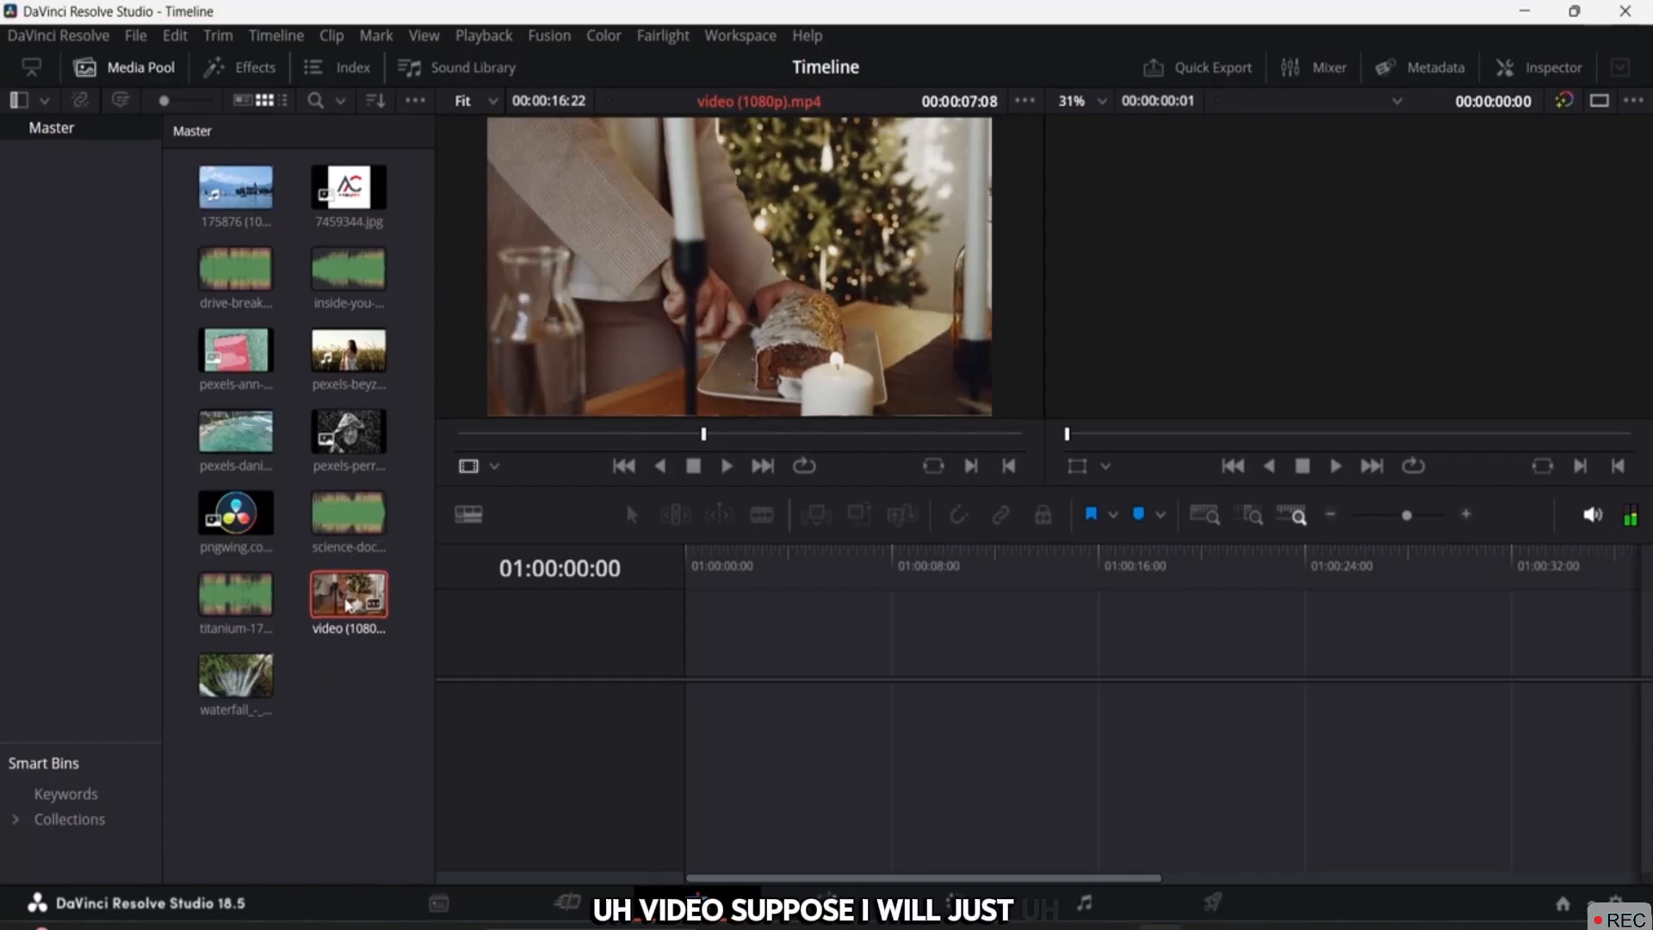
Step: Mark in and out points around an 11:14 section of video (1080p).mp4 and place it at the timeline's start
left_click(726, 465)
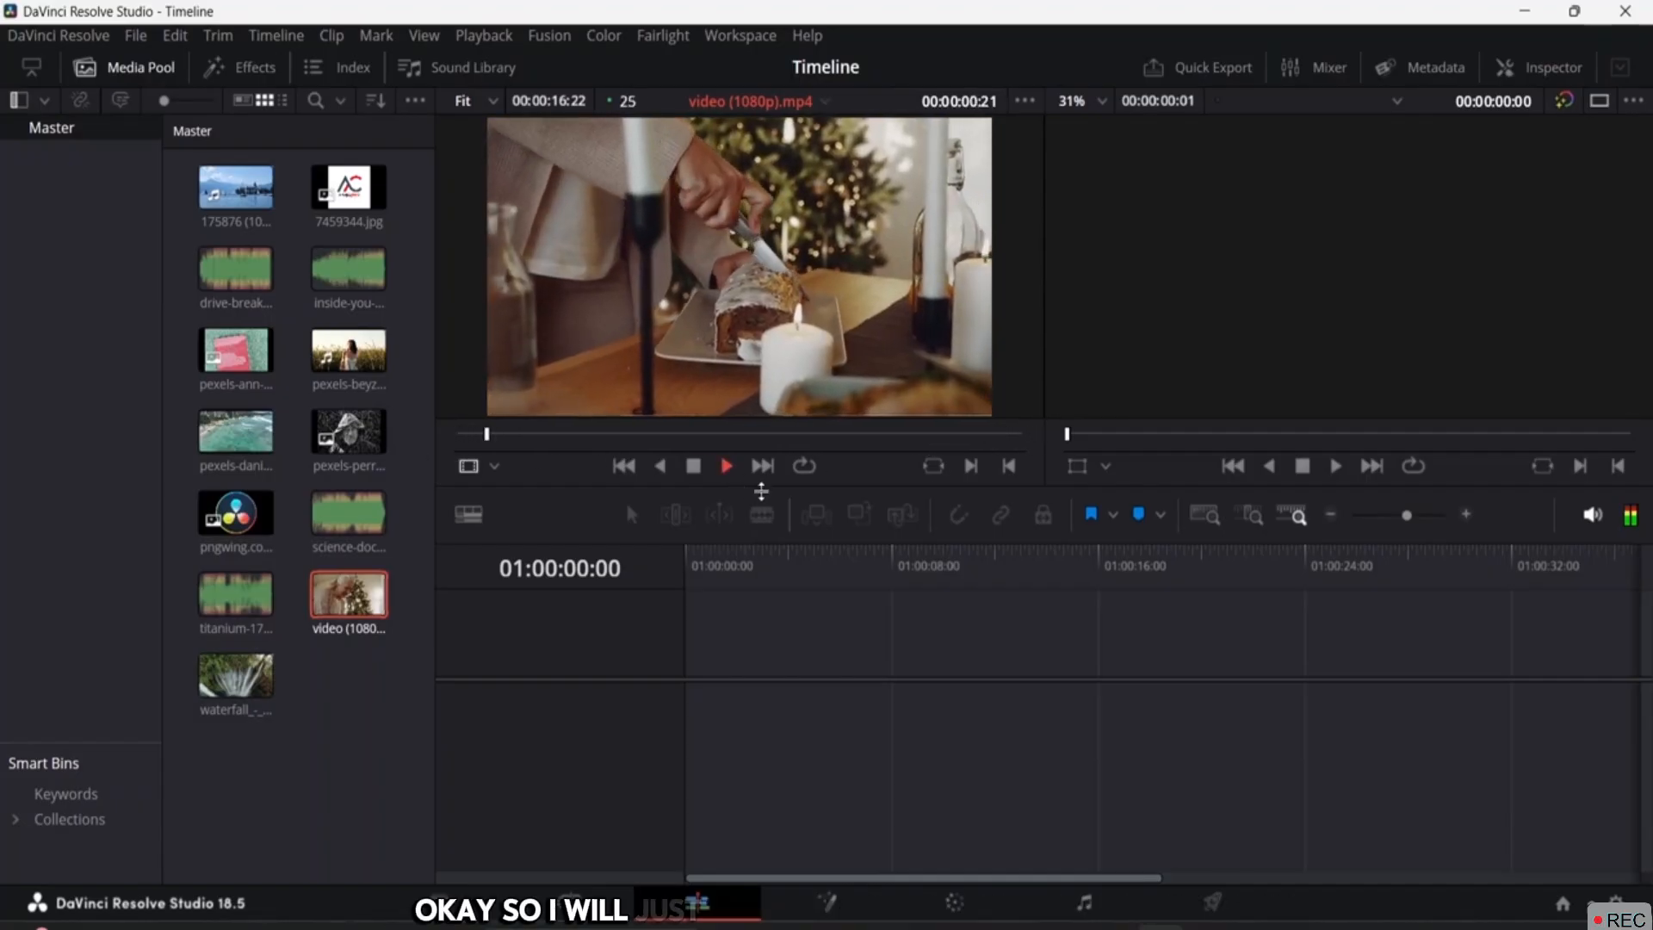
left_click(972, 467)
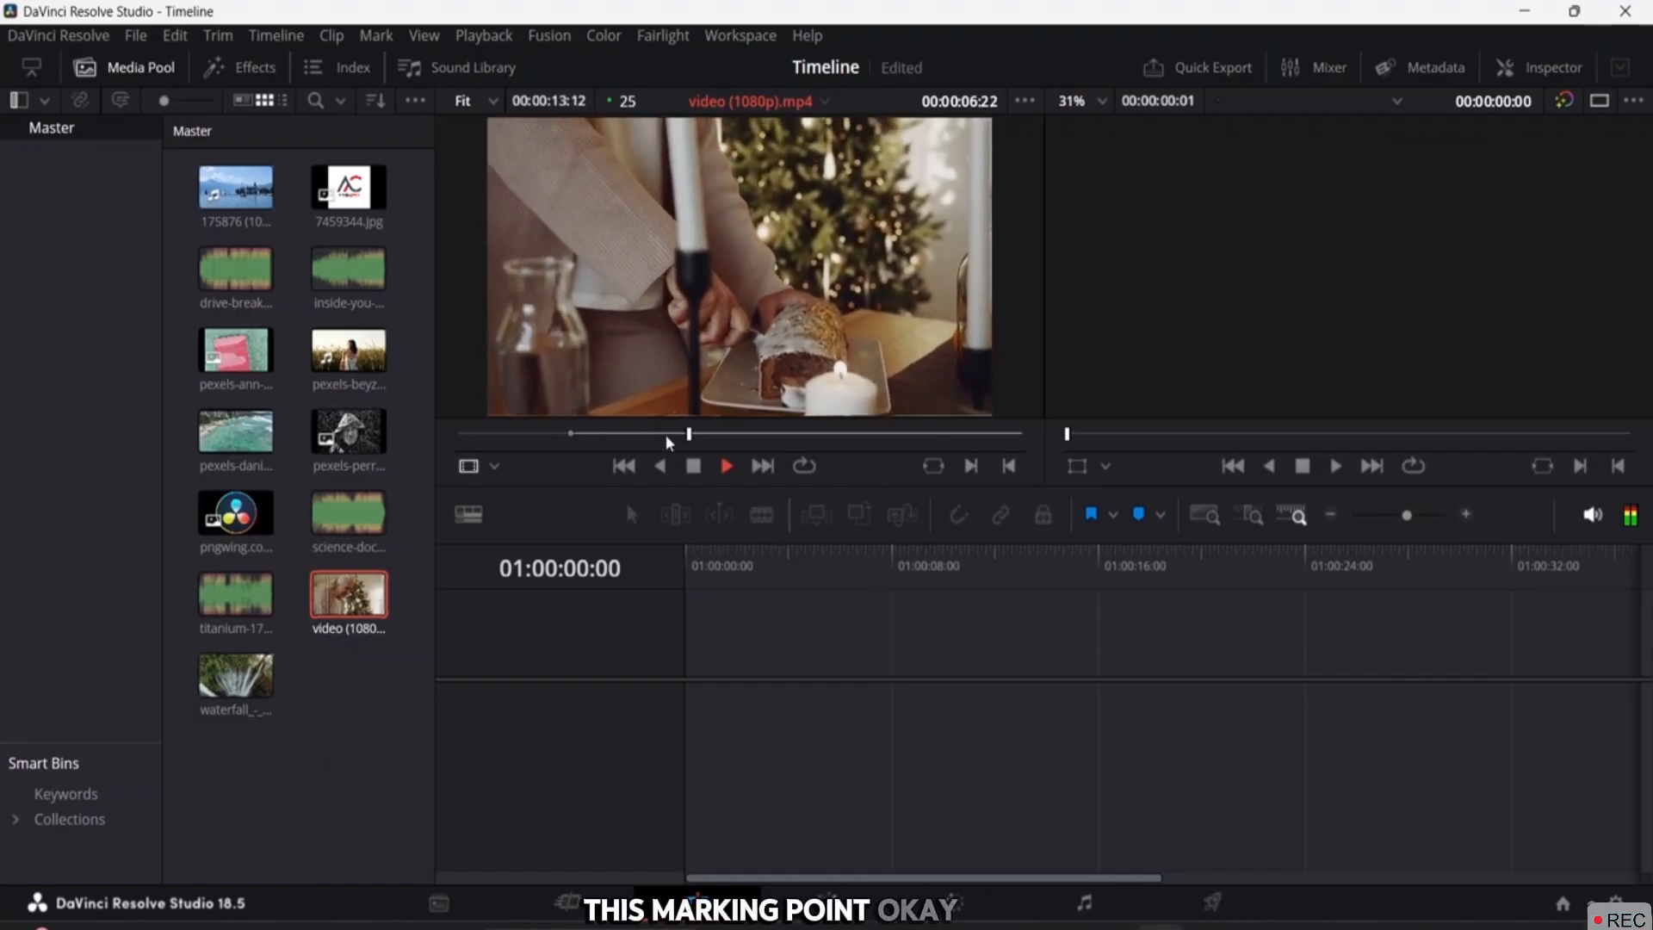
left_click_drag(669, 443, 916, 436)
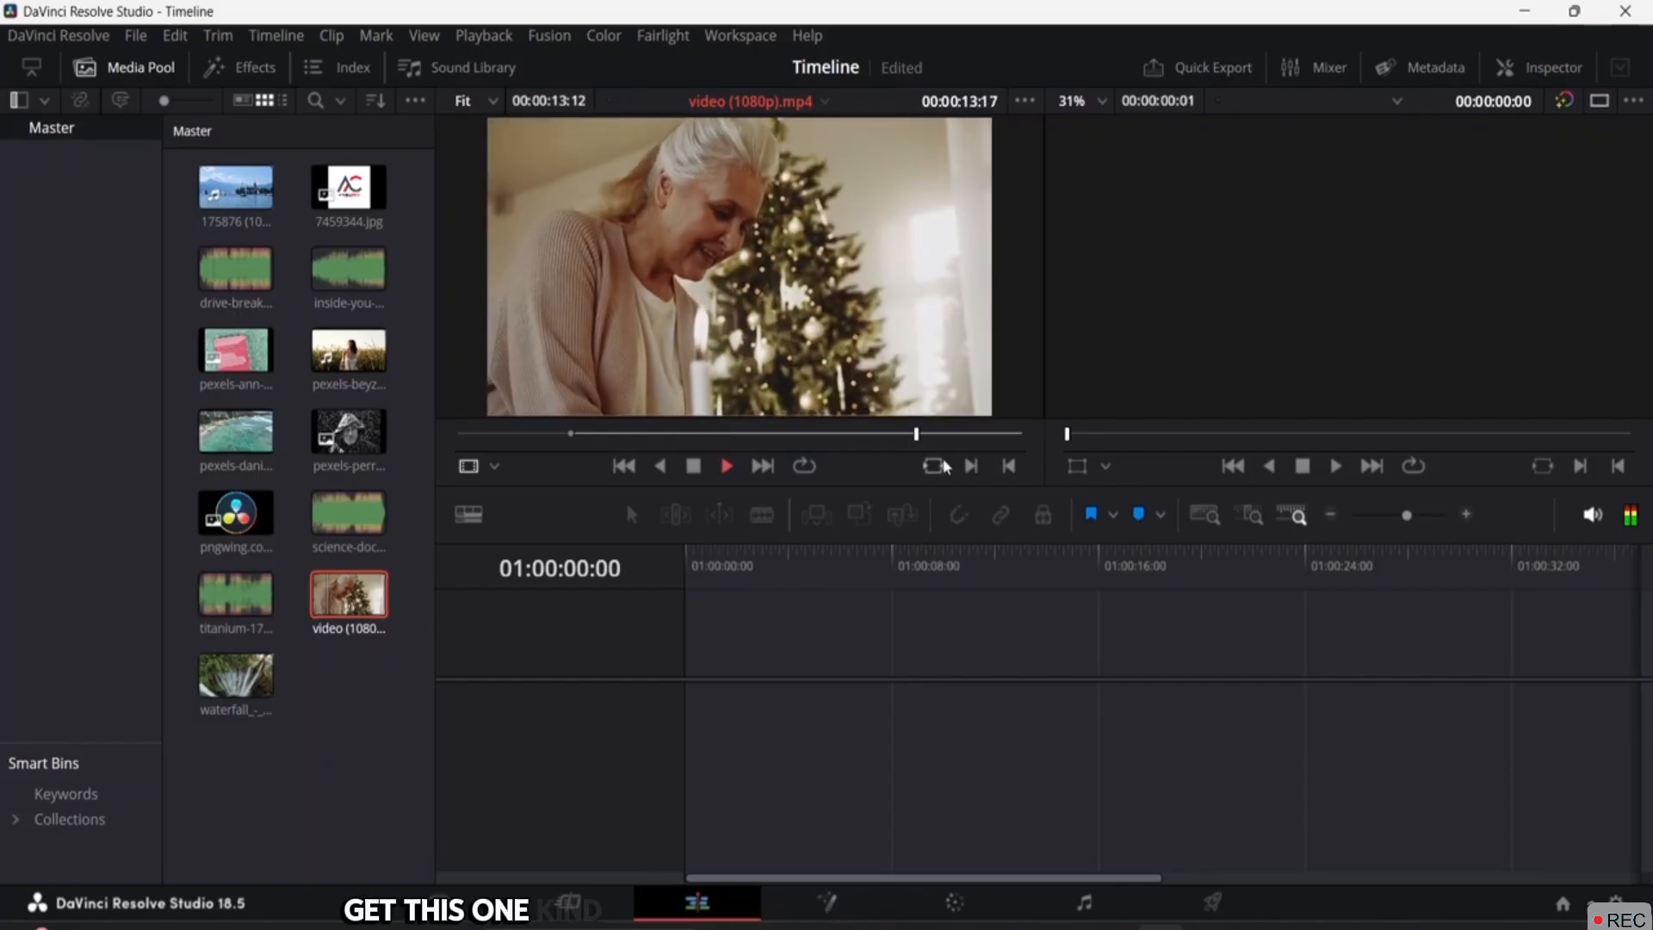
left_click(1008, 466)
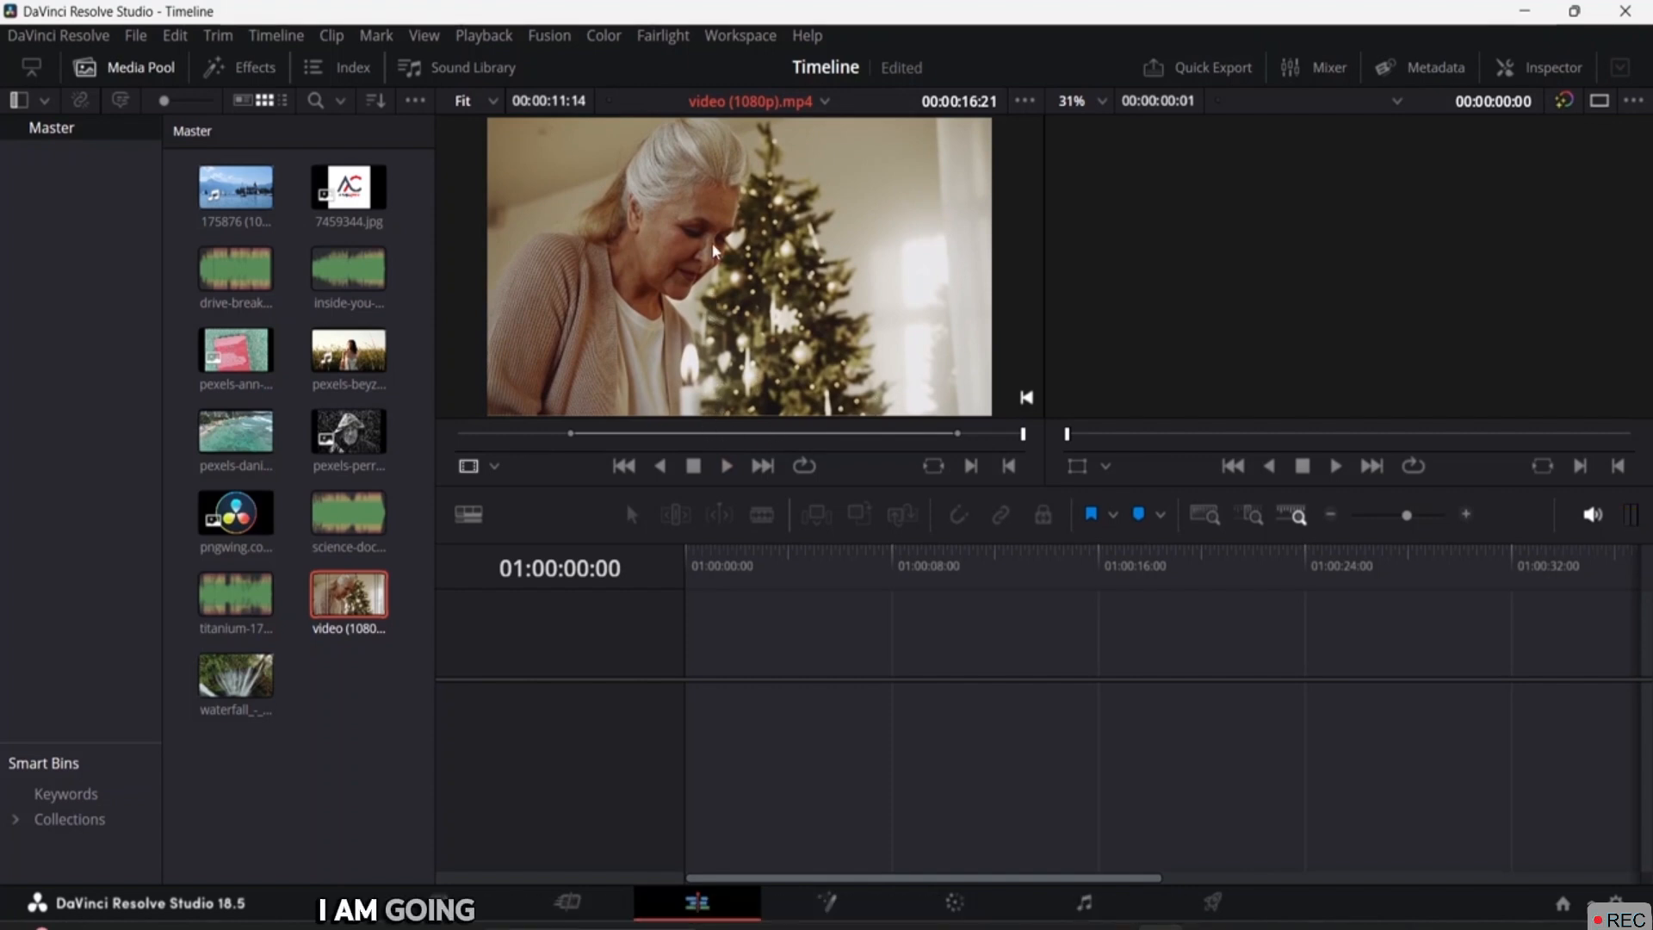
left_click_drag(714, 249, 694, 708)
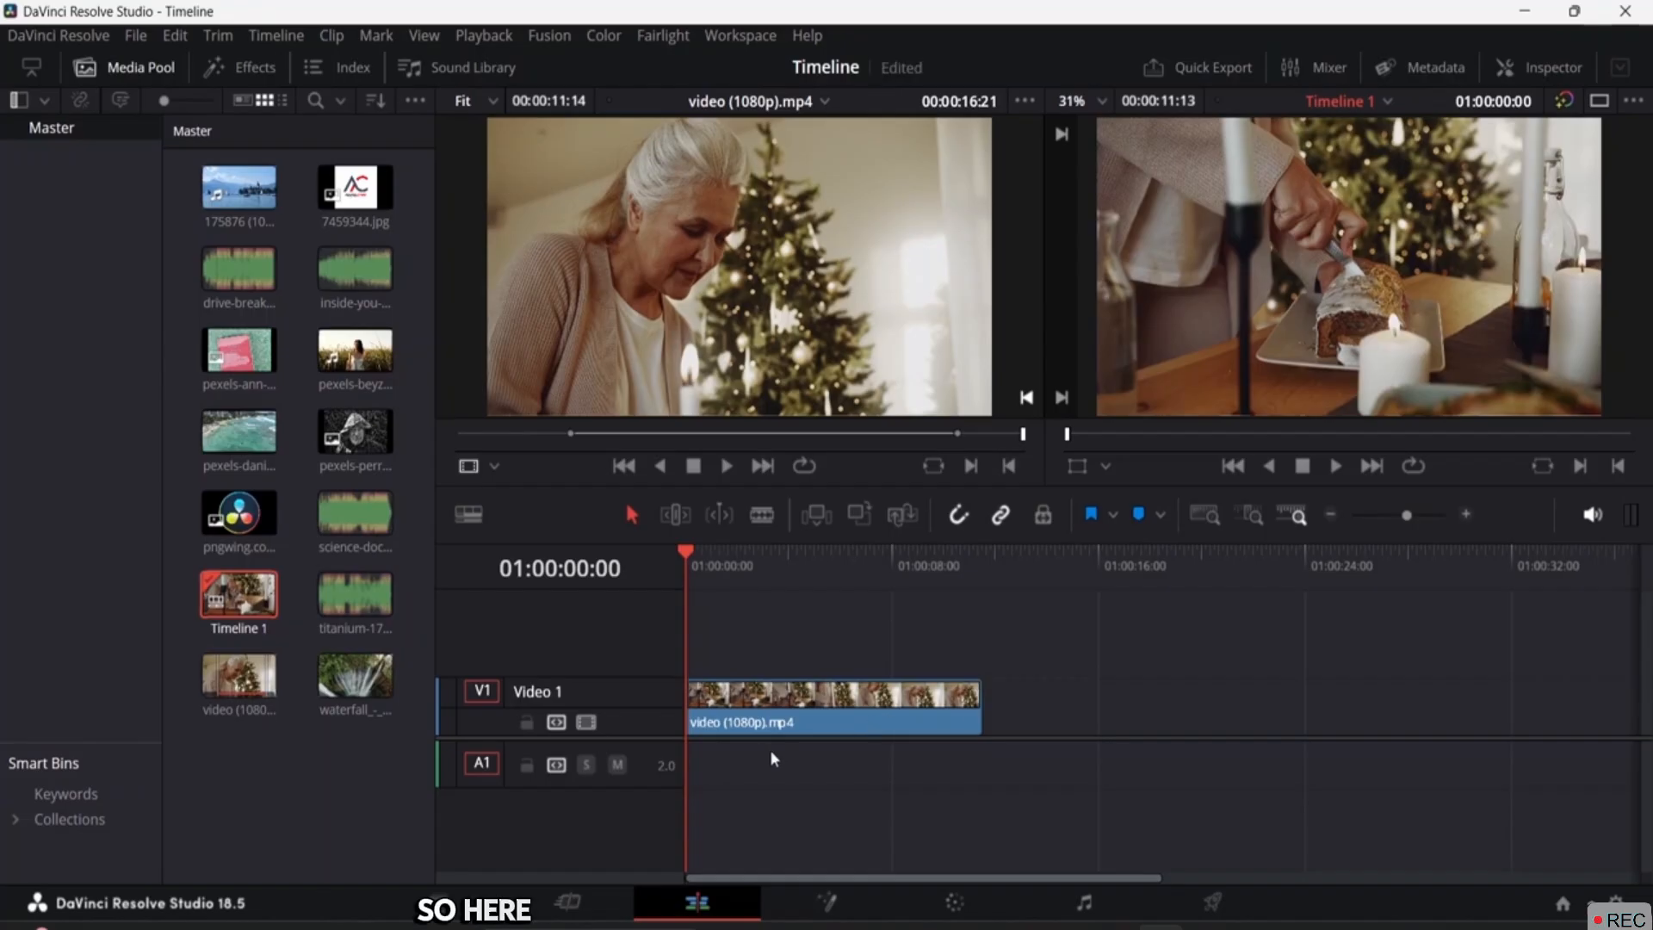
Step: Add science-documentary-169621.mp3 beneath the video clip and cut off the part beyond the video's end at 01:00:11:13
double_click(343, 525)
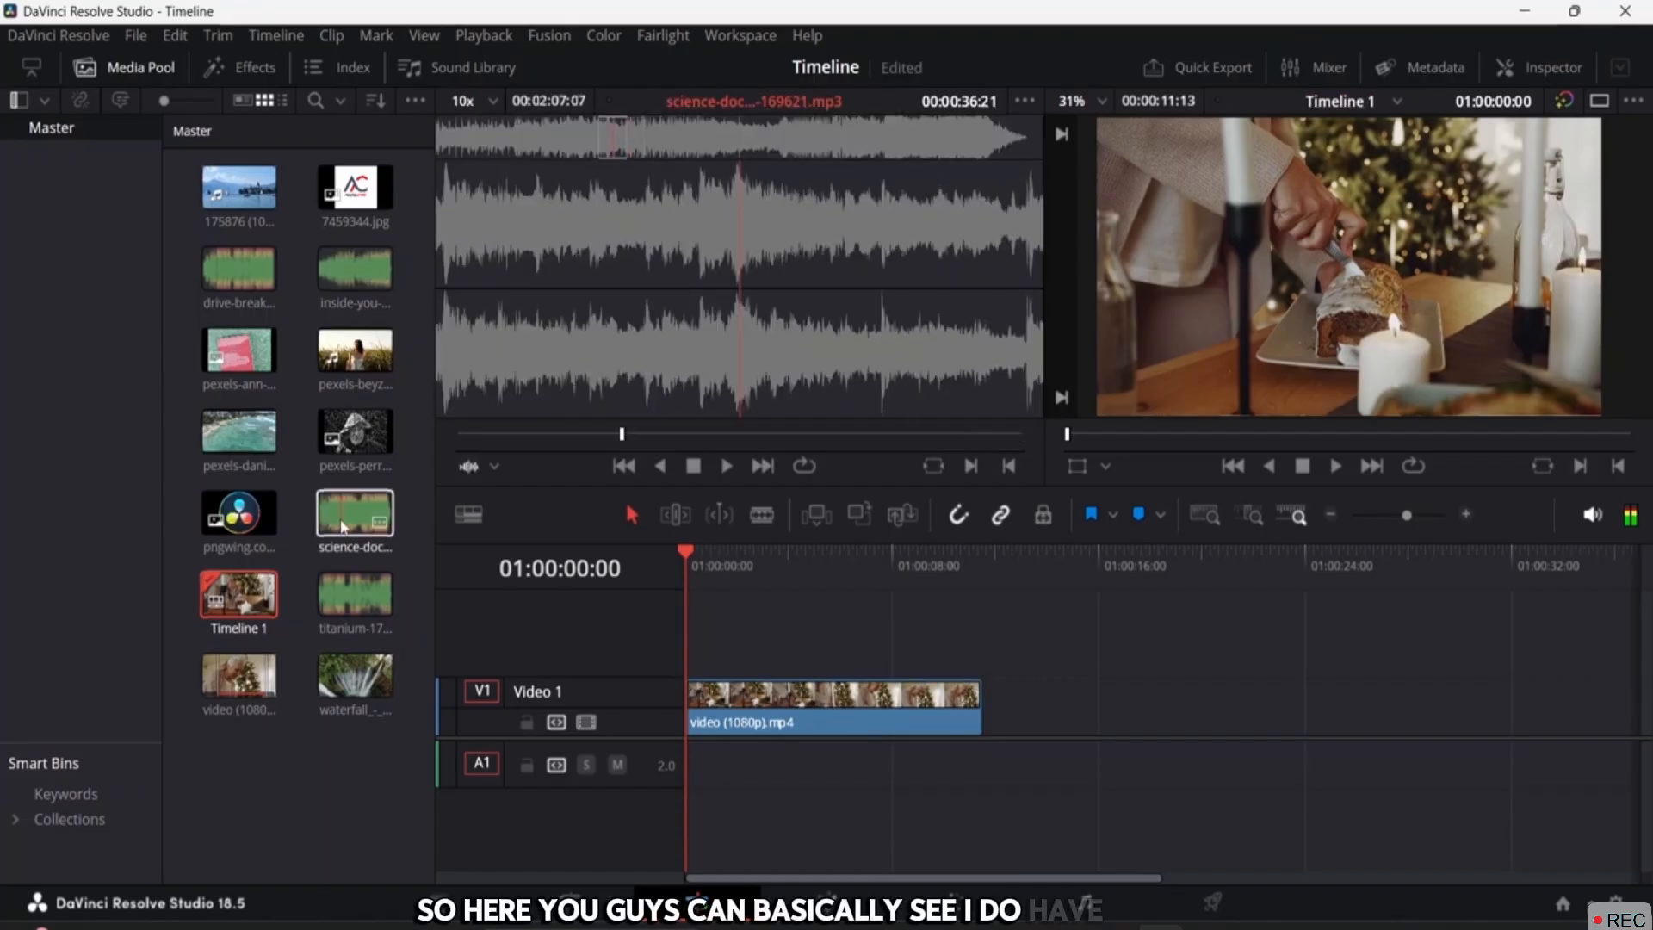
left_click_drag(343, 525, 673, 751)
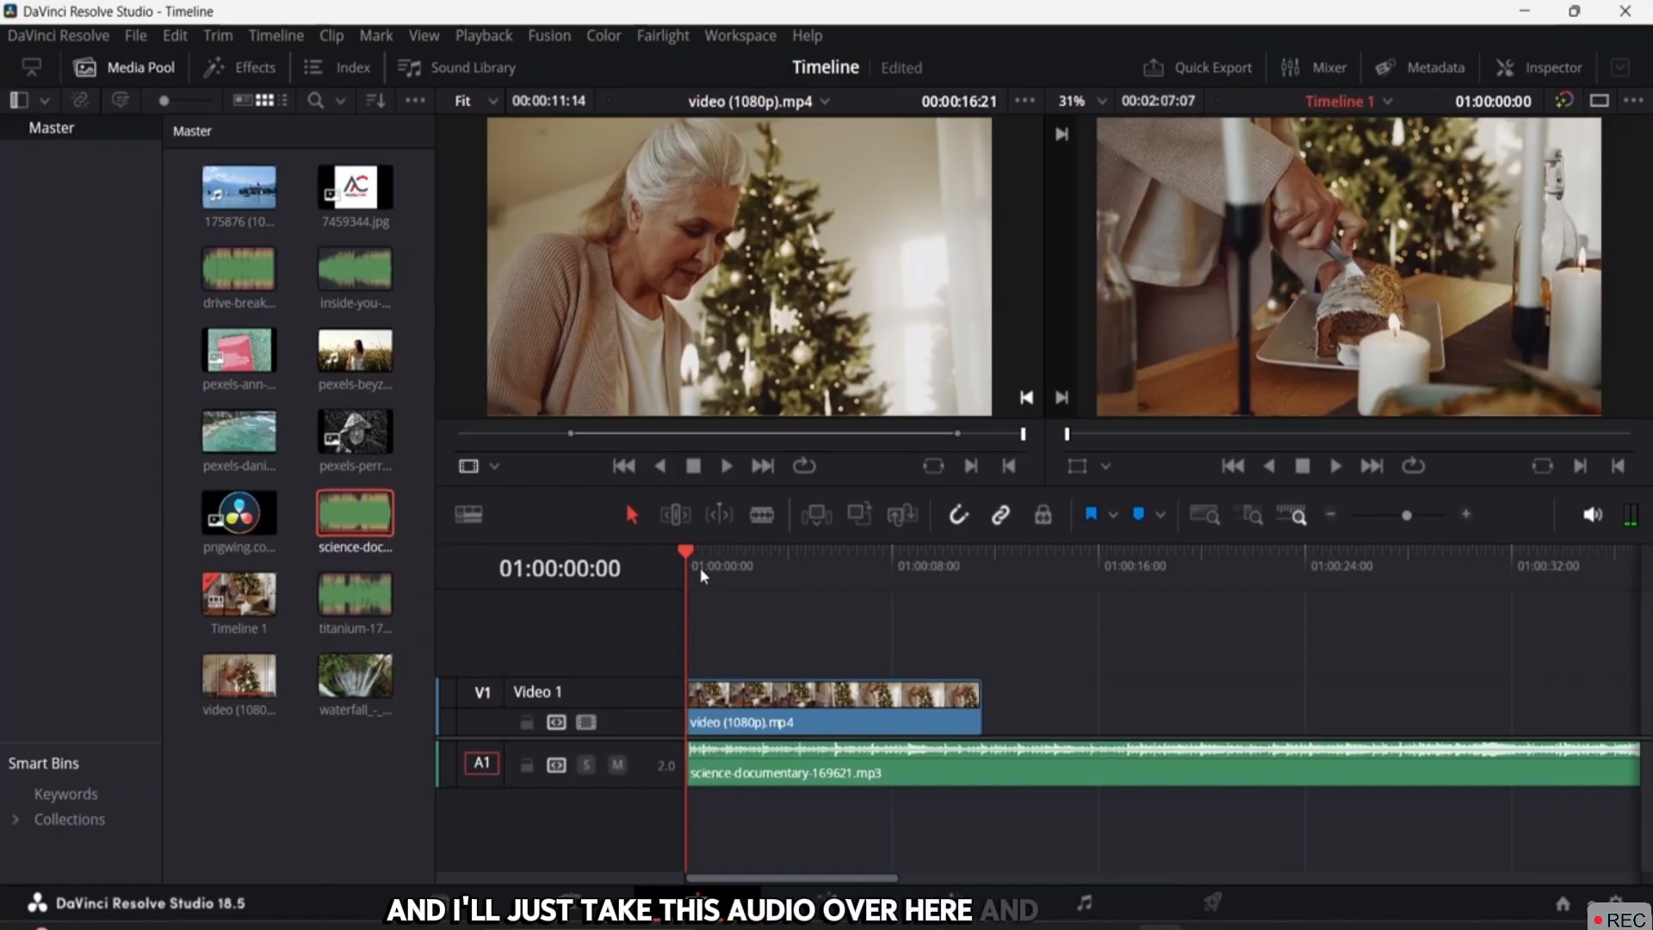
left_click(762, 514)
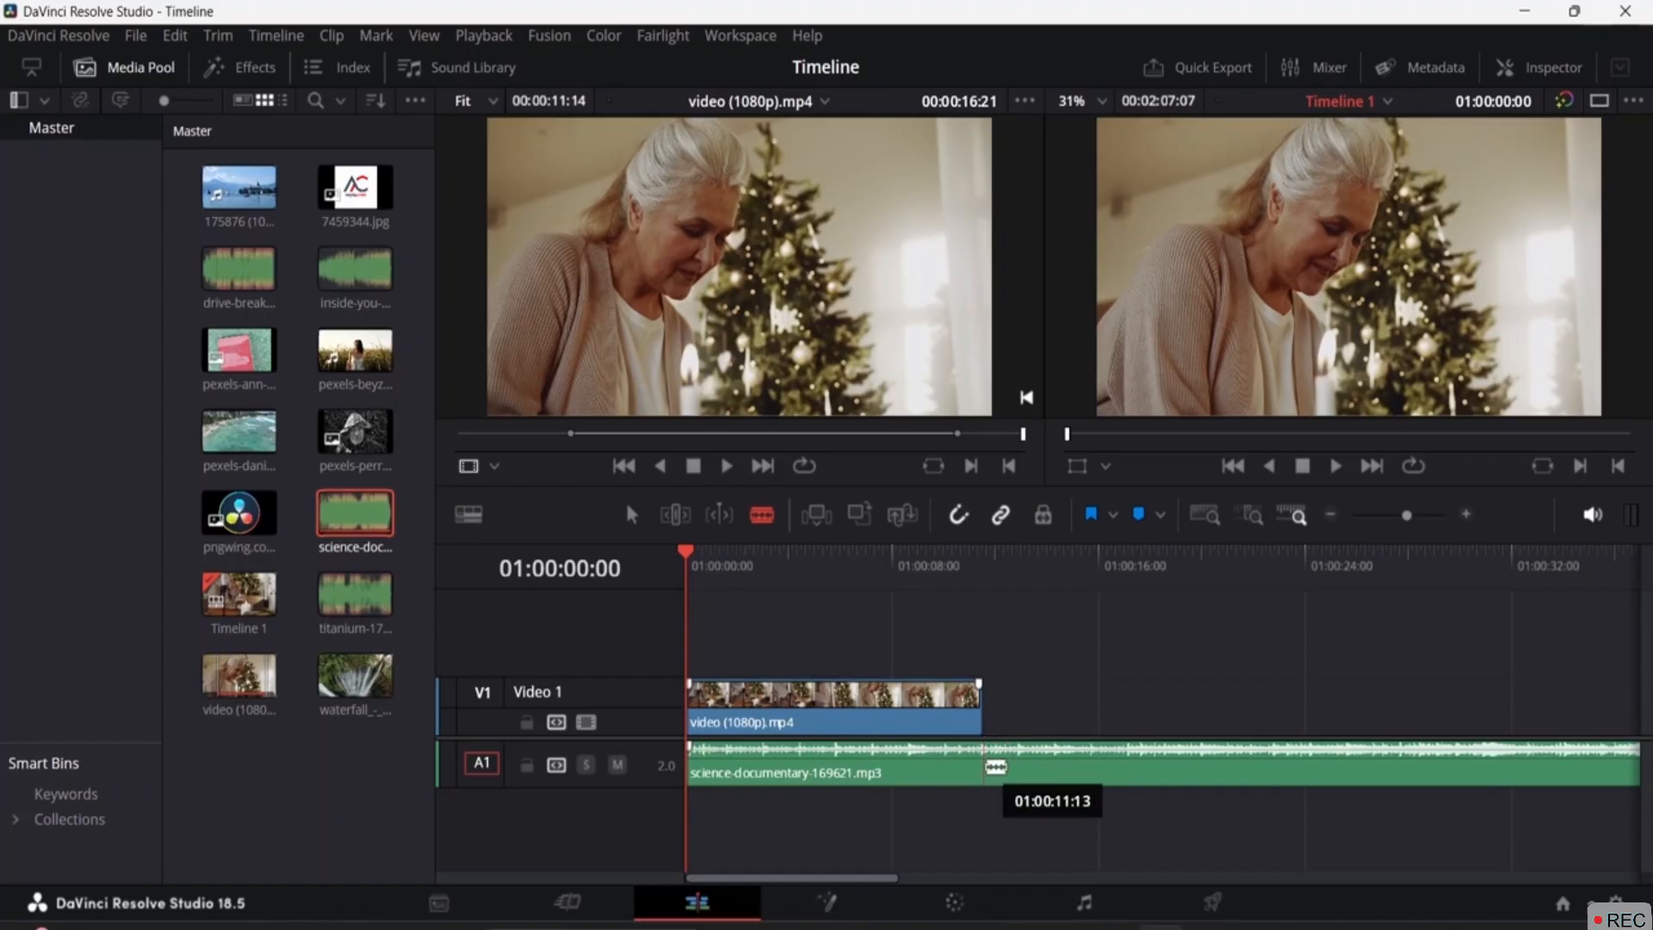
left_click(983, 757)
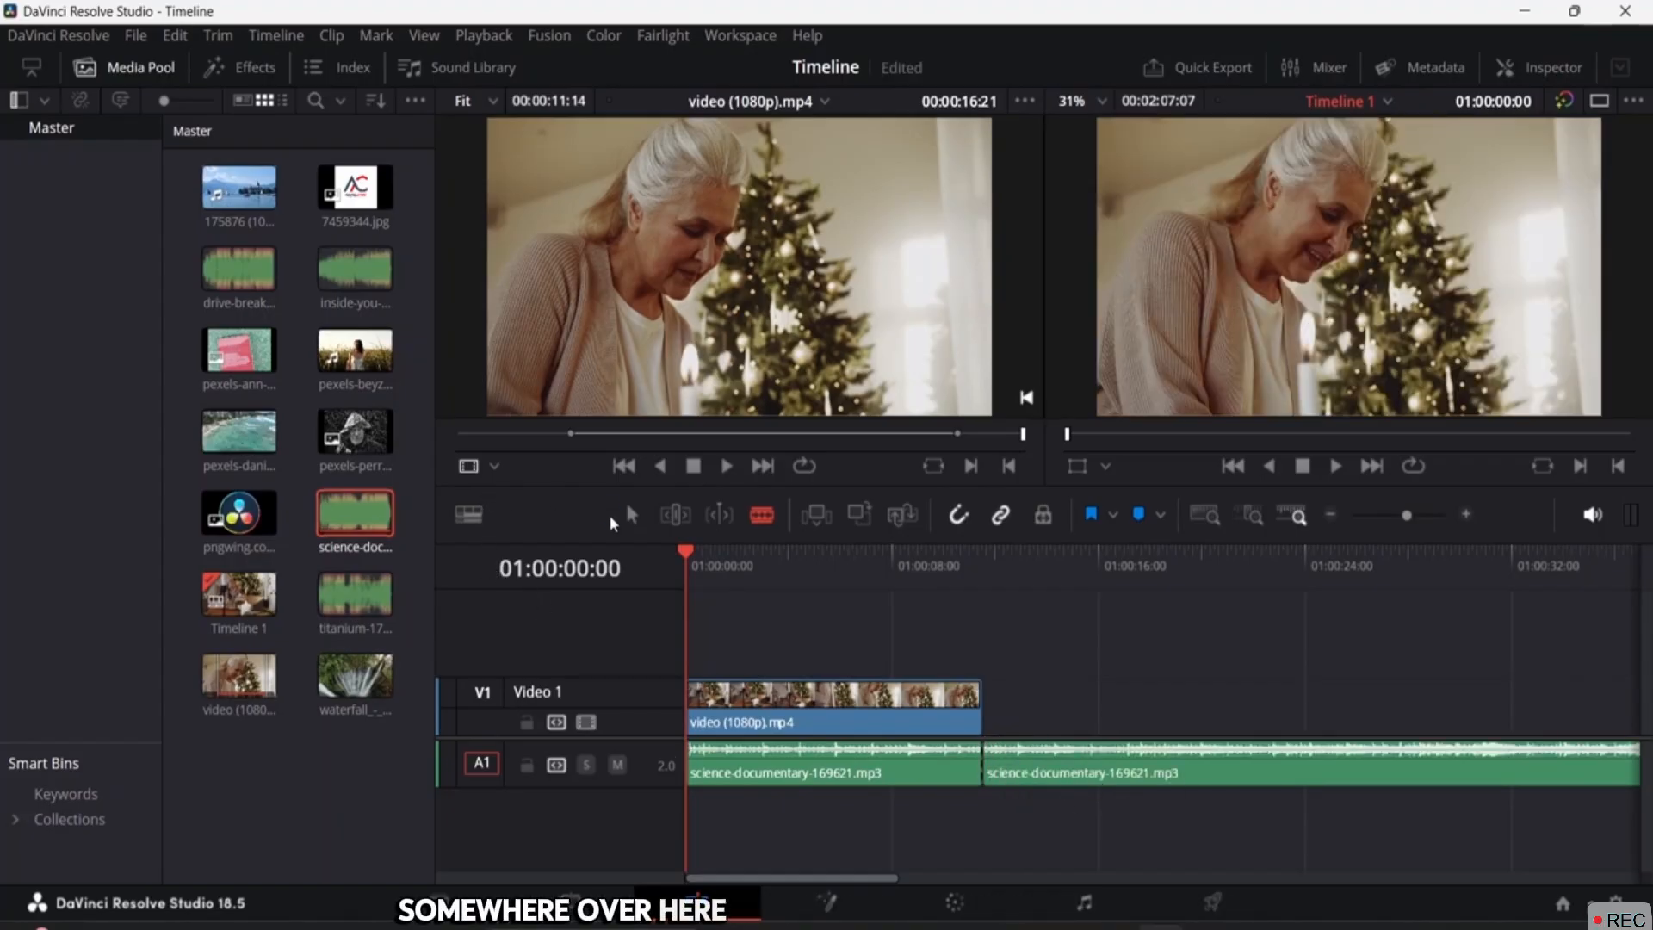
left_click(630, 514)
left_click(1067, 774)
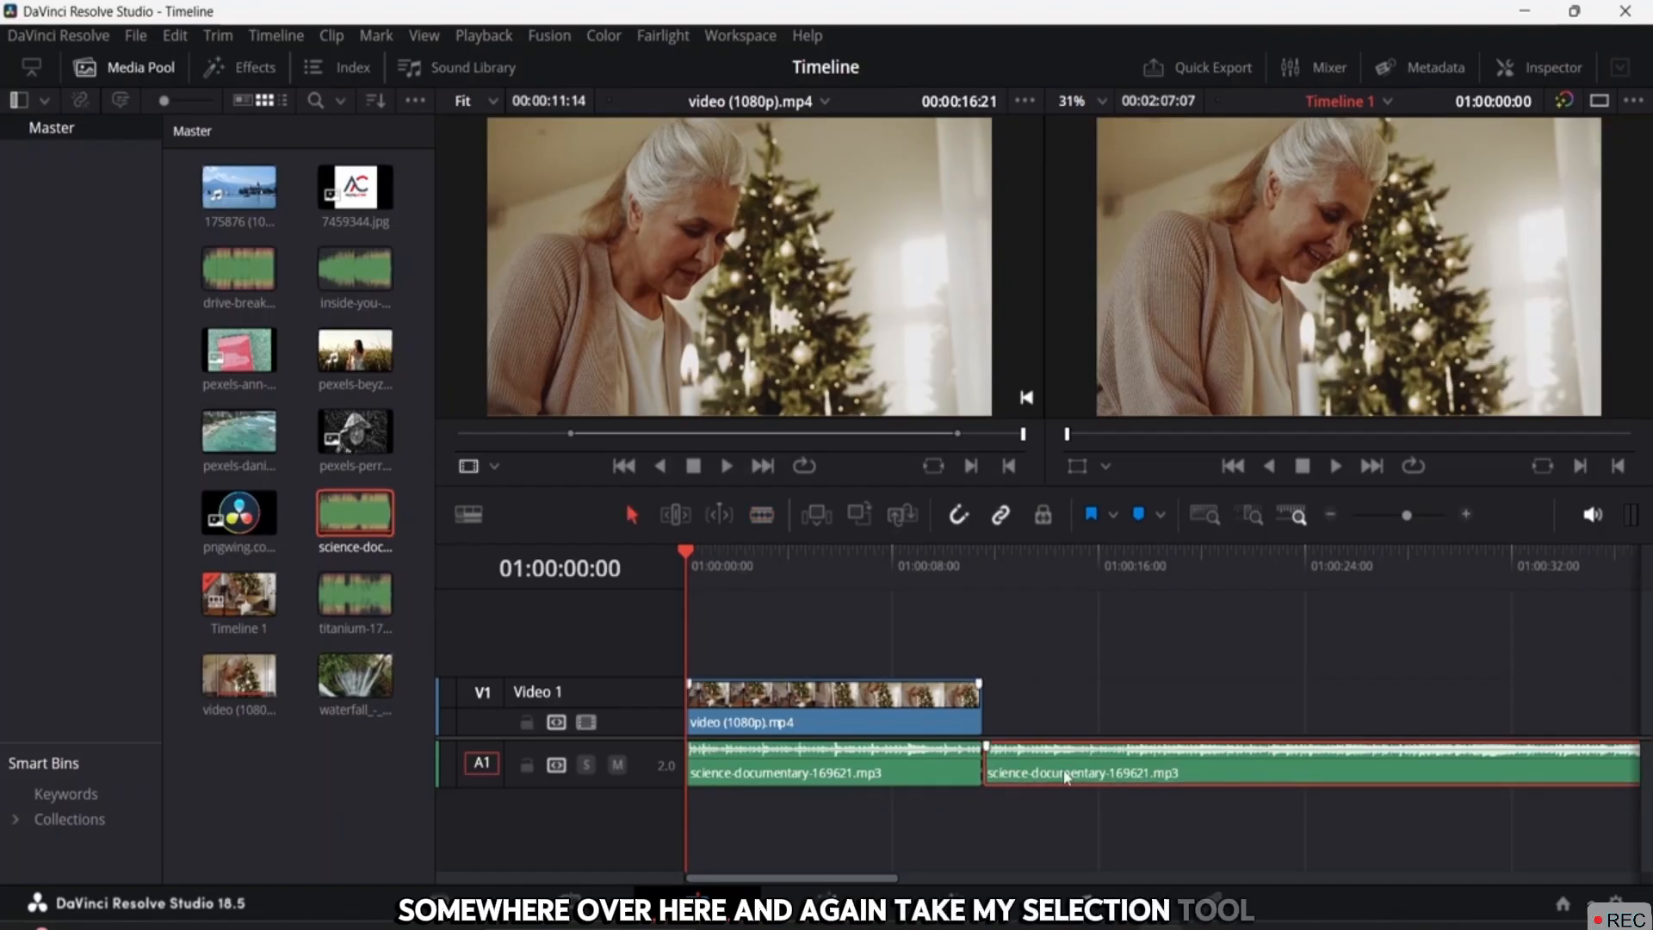
key("Delete")
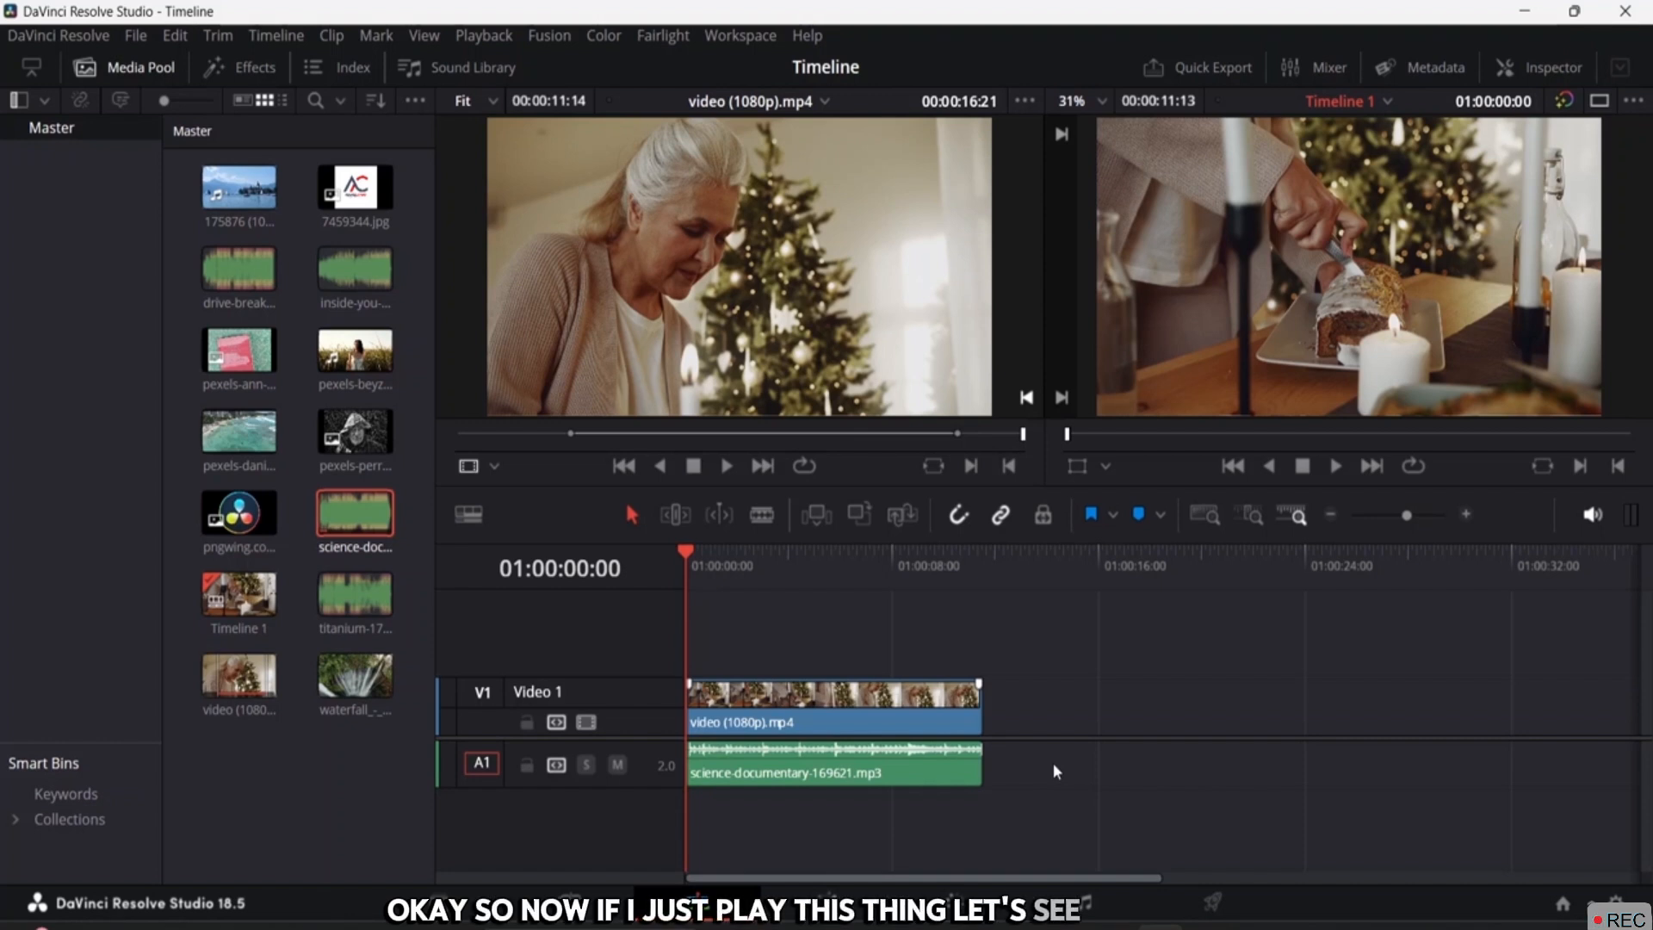
Step: Preview the opening seconds of the edited timeline and scrub the playhead to 01:00:01:12
key("space")
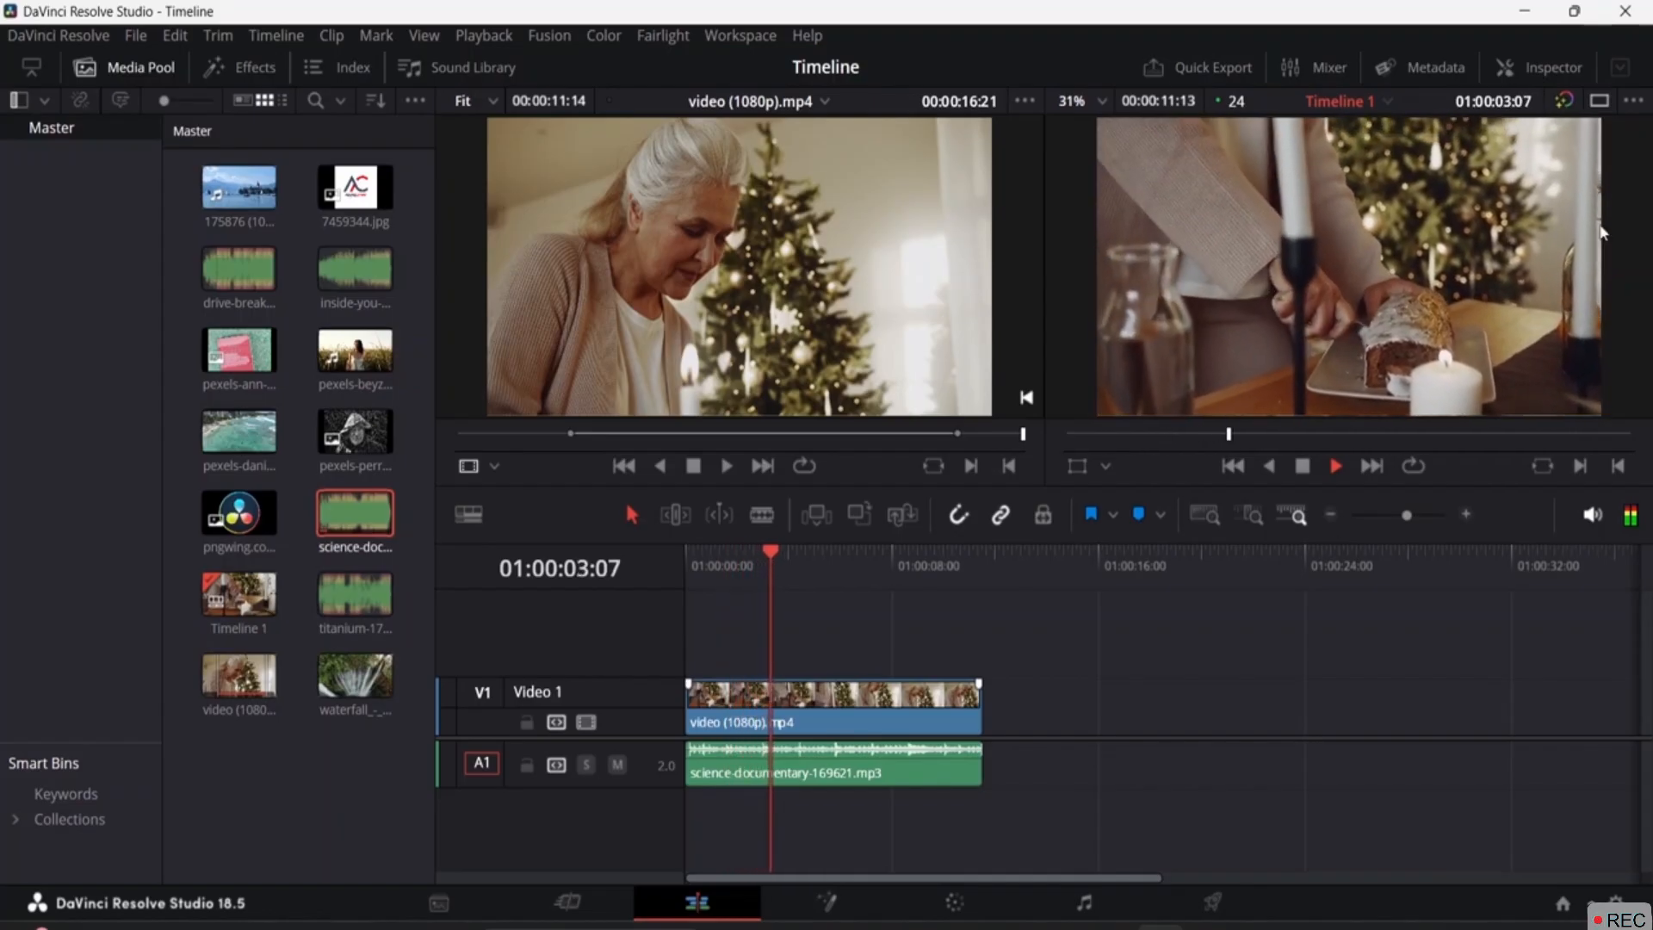
key("space")
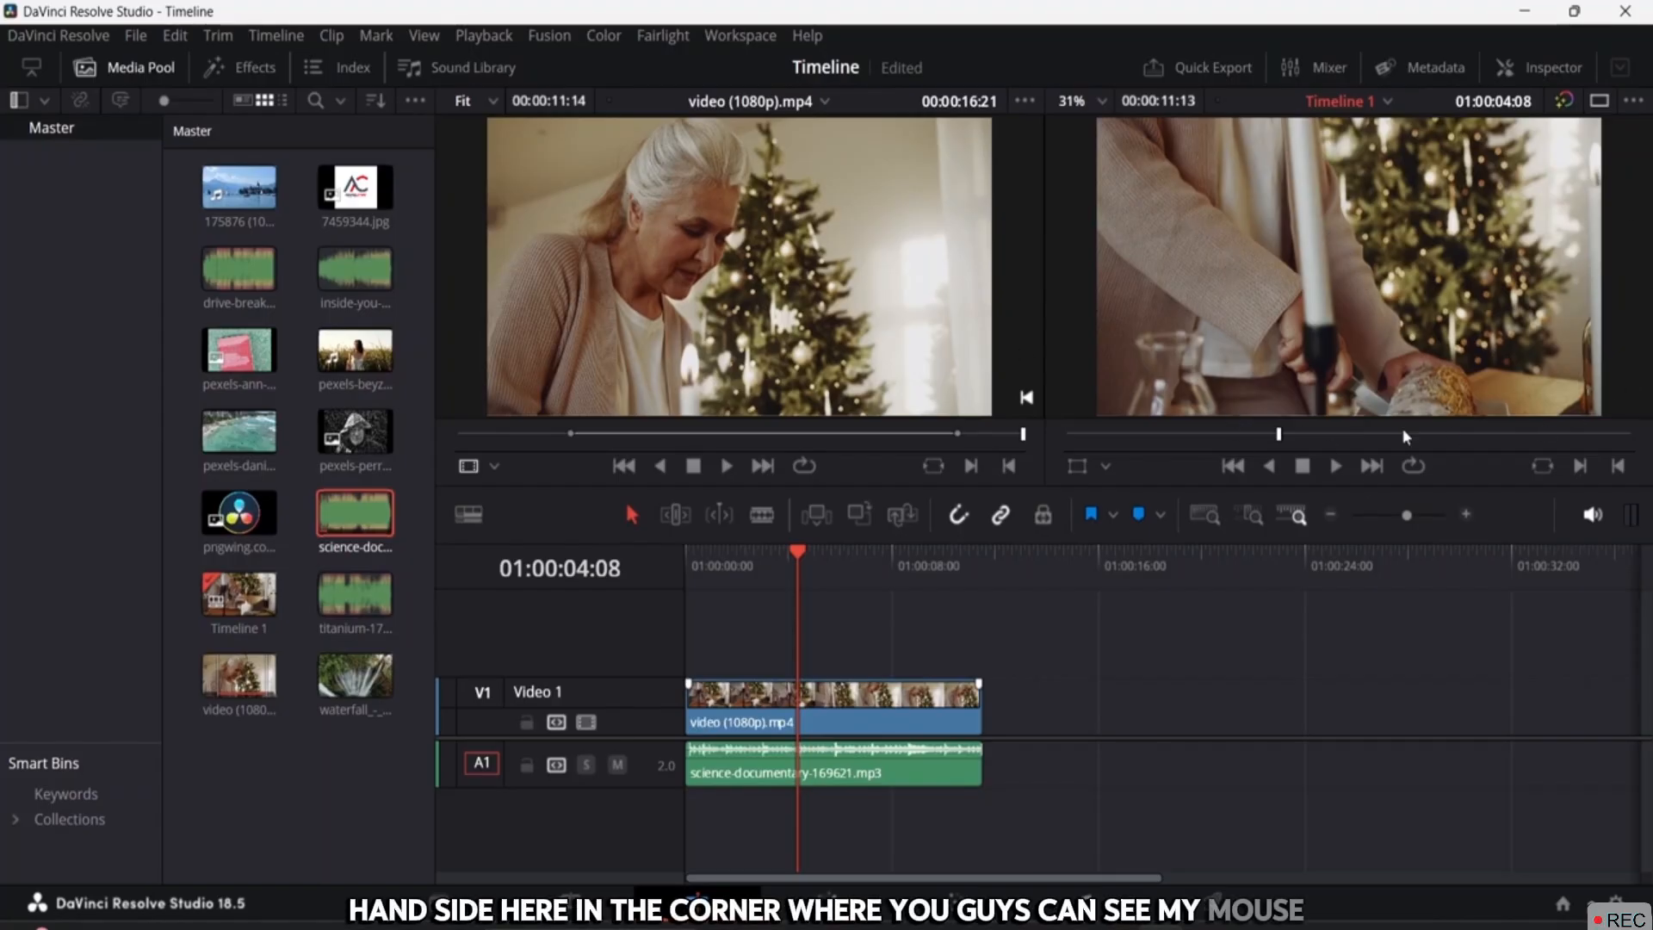
left_click_drag(1277, 439, 948, 448)
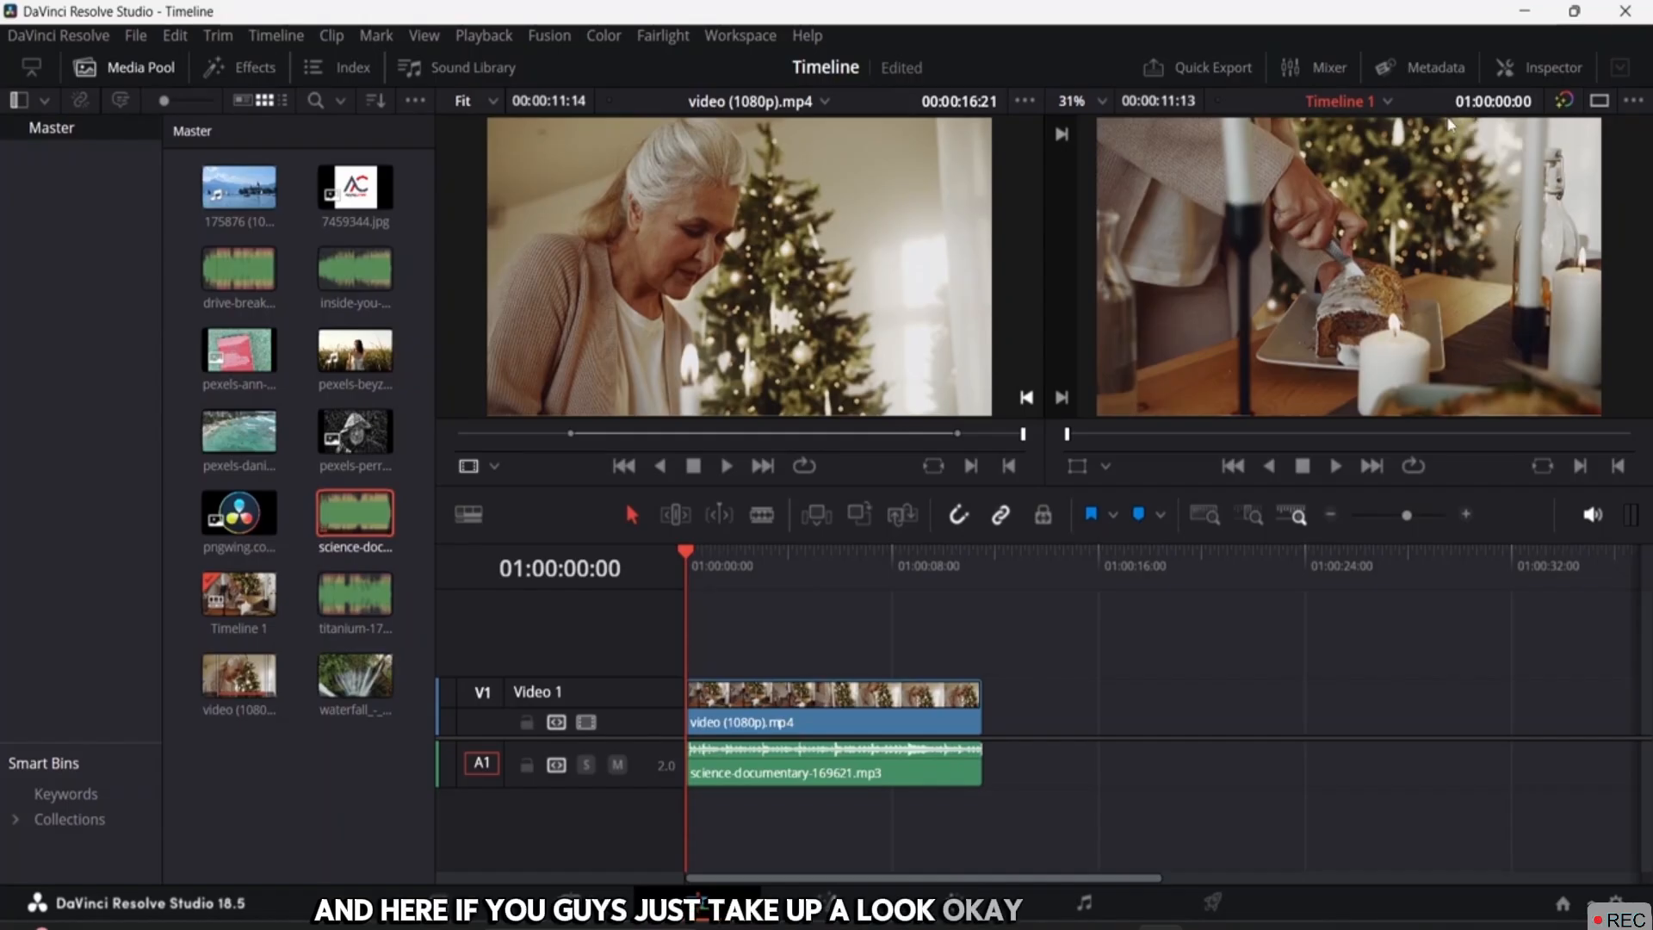
left_click_drag(686, 552, 723, 566)
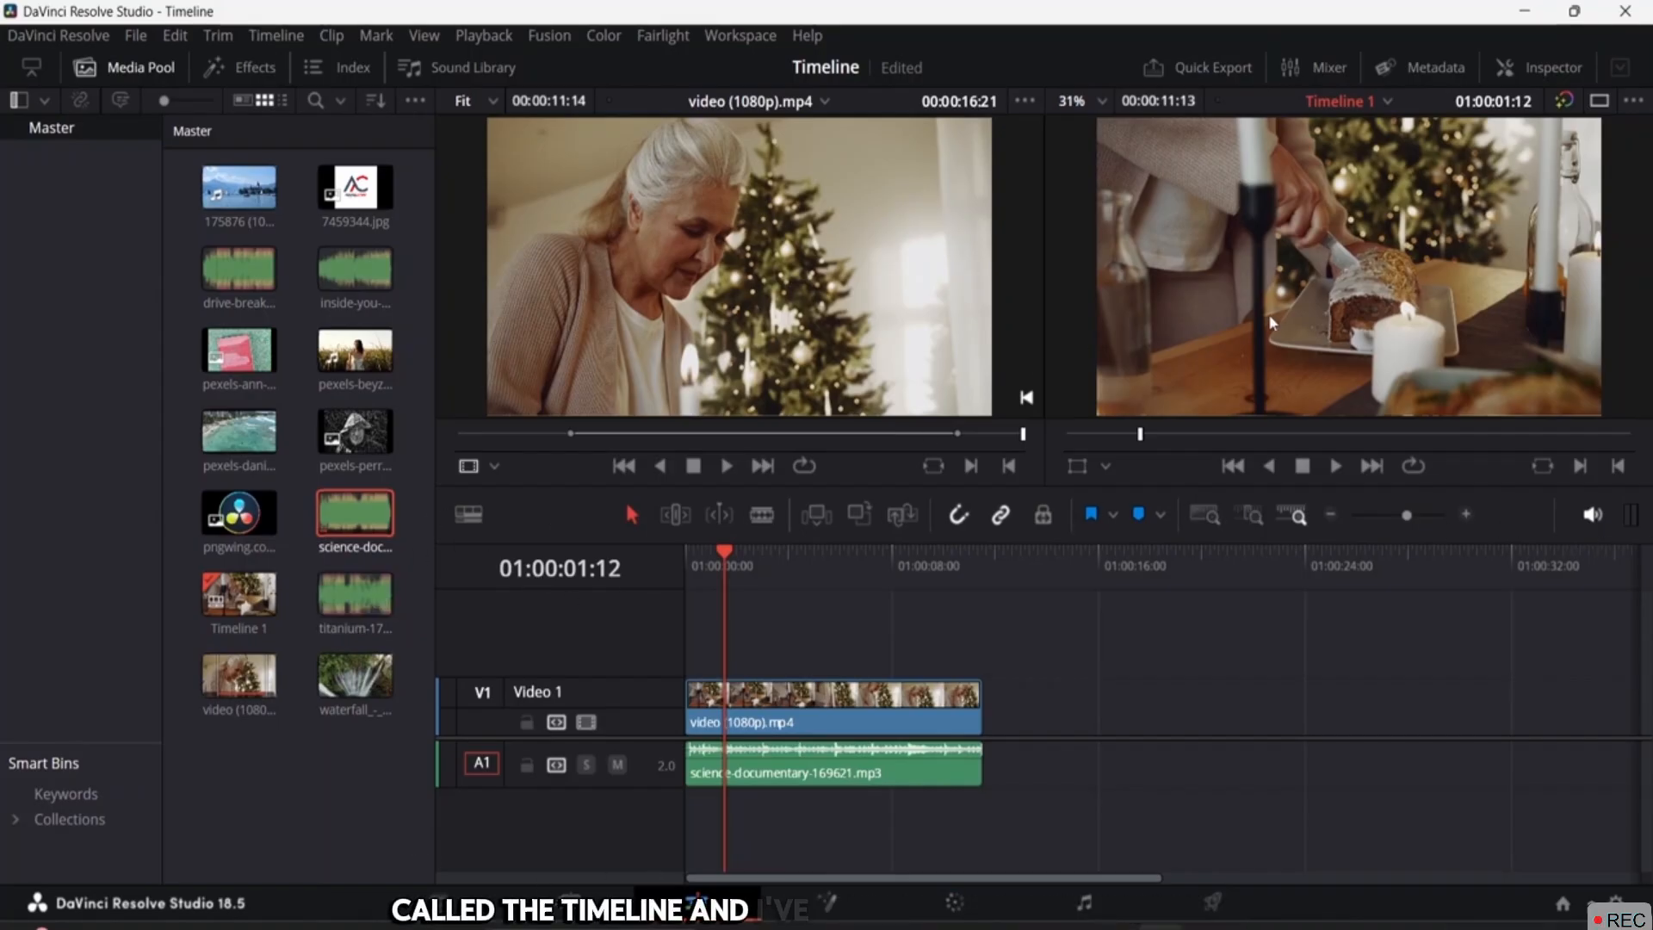
Step: Extend the timeline across the full window width and show a single viewer with the media pool hidden
left_click(31, 68)
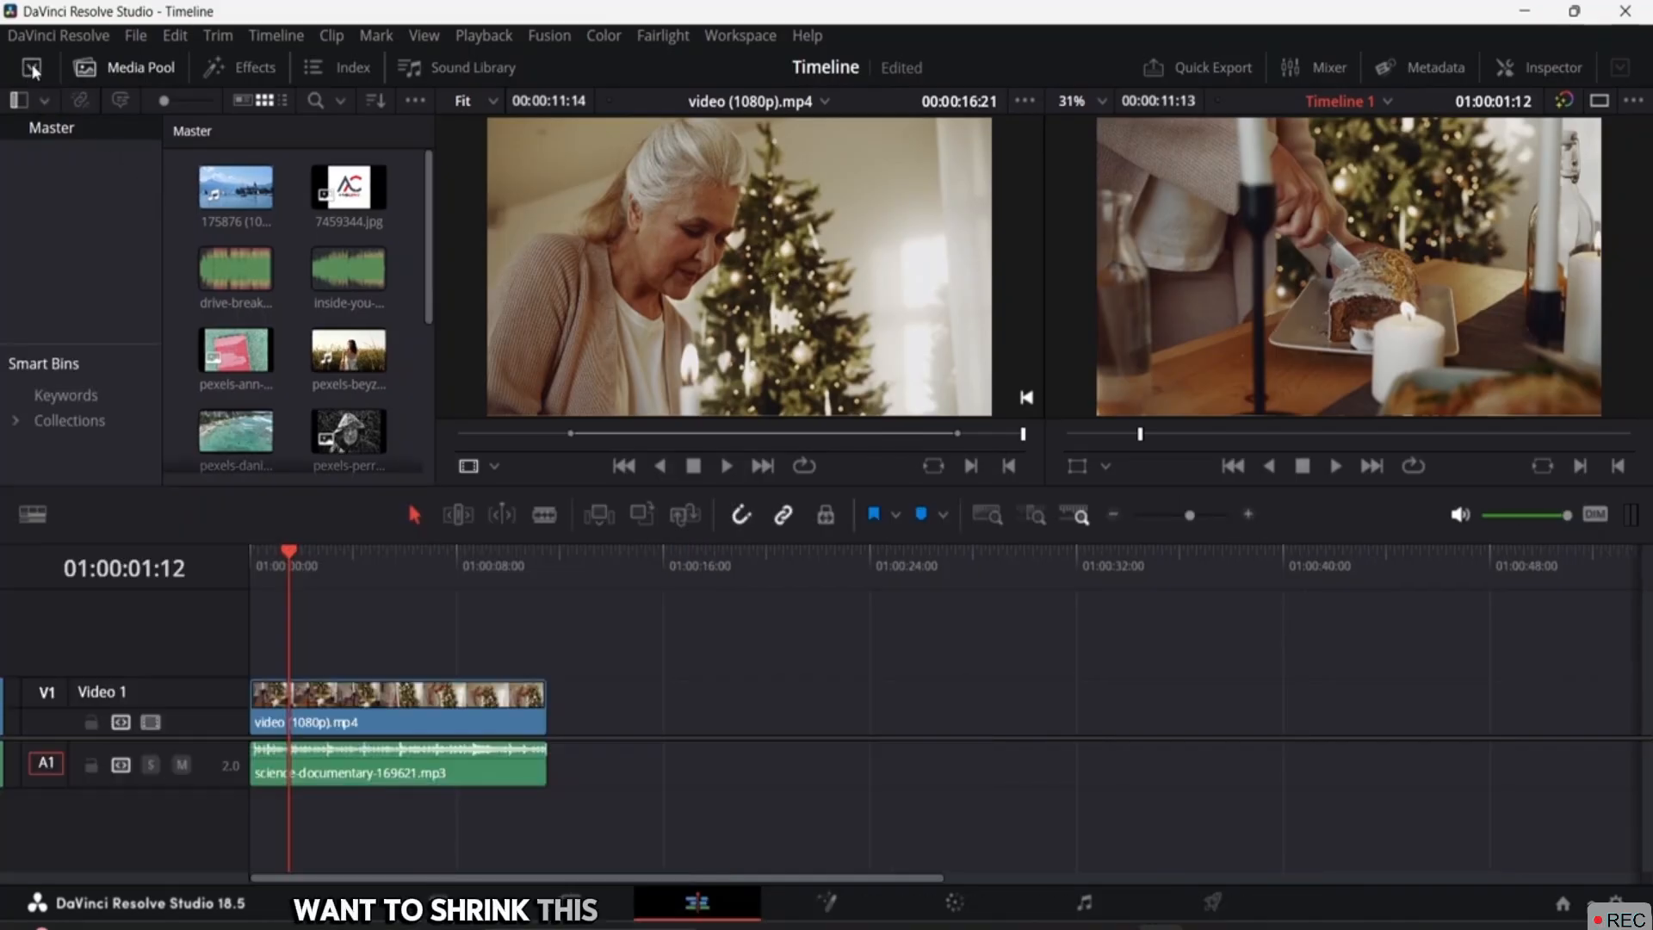
left_click(896, 200)
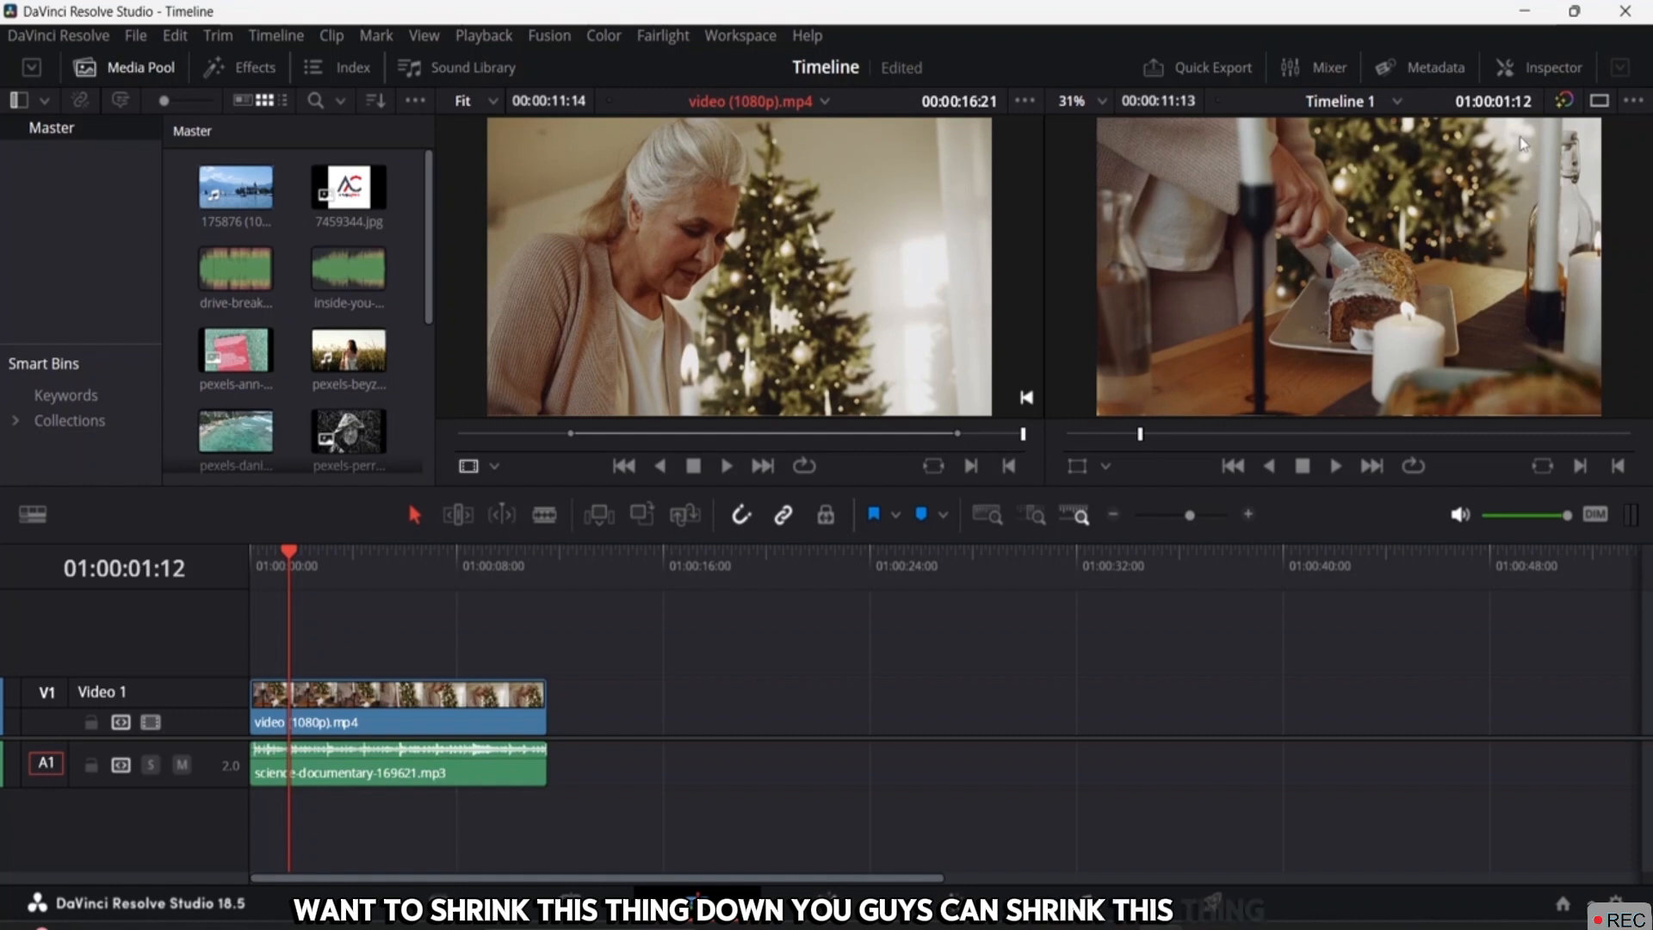
left_click(1601, 102)
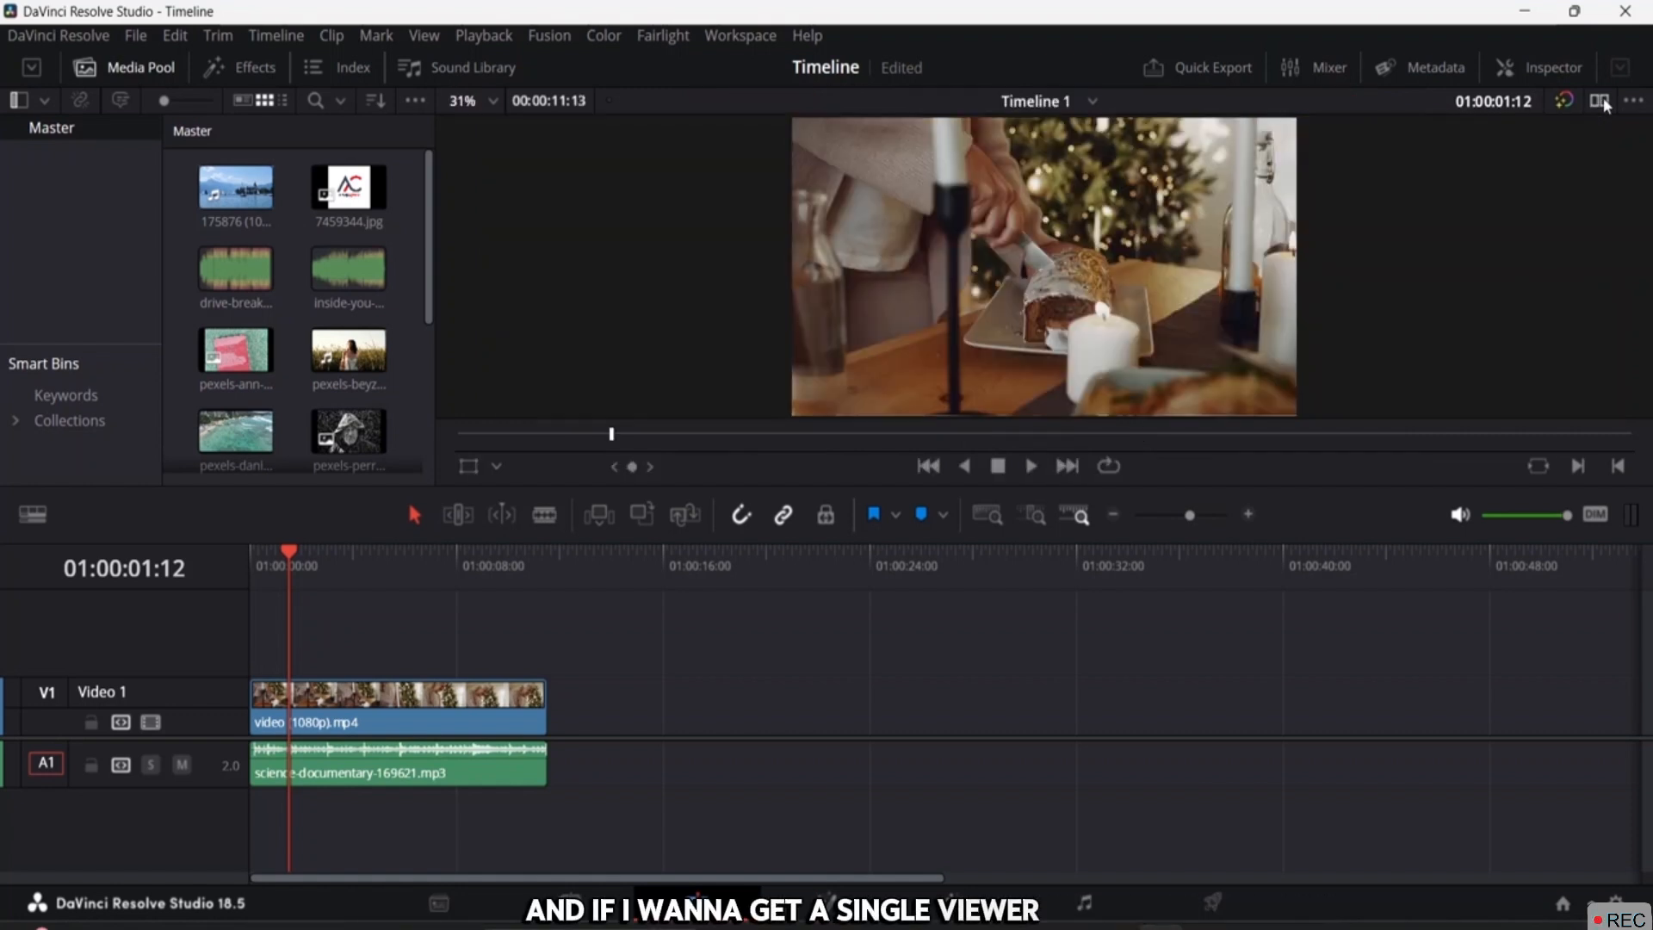
left_click(140, 73)
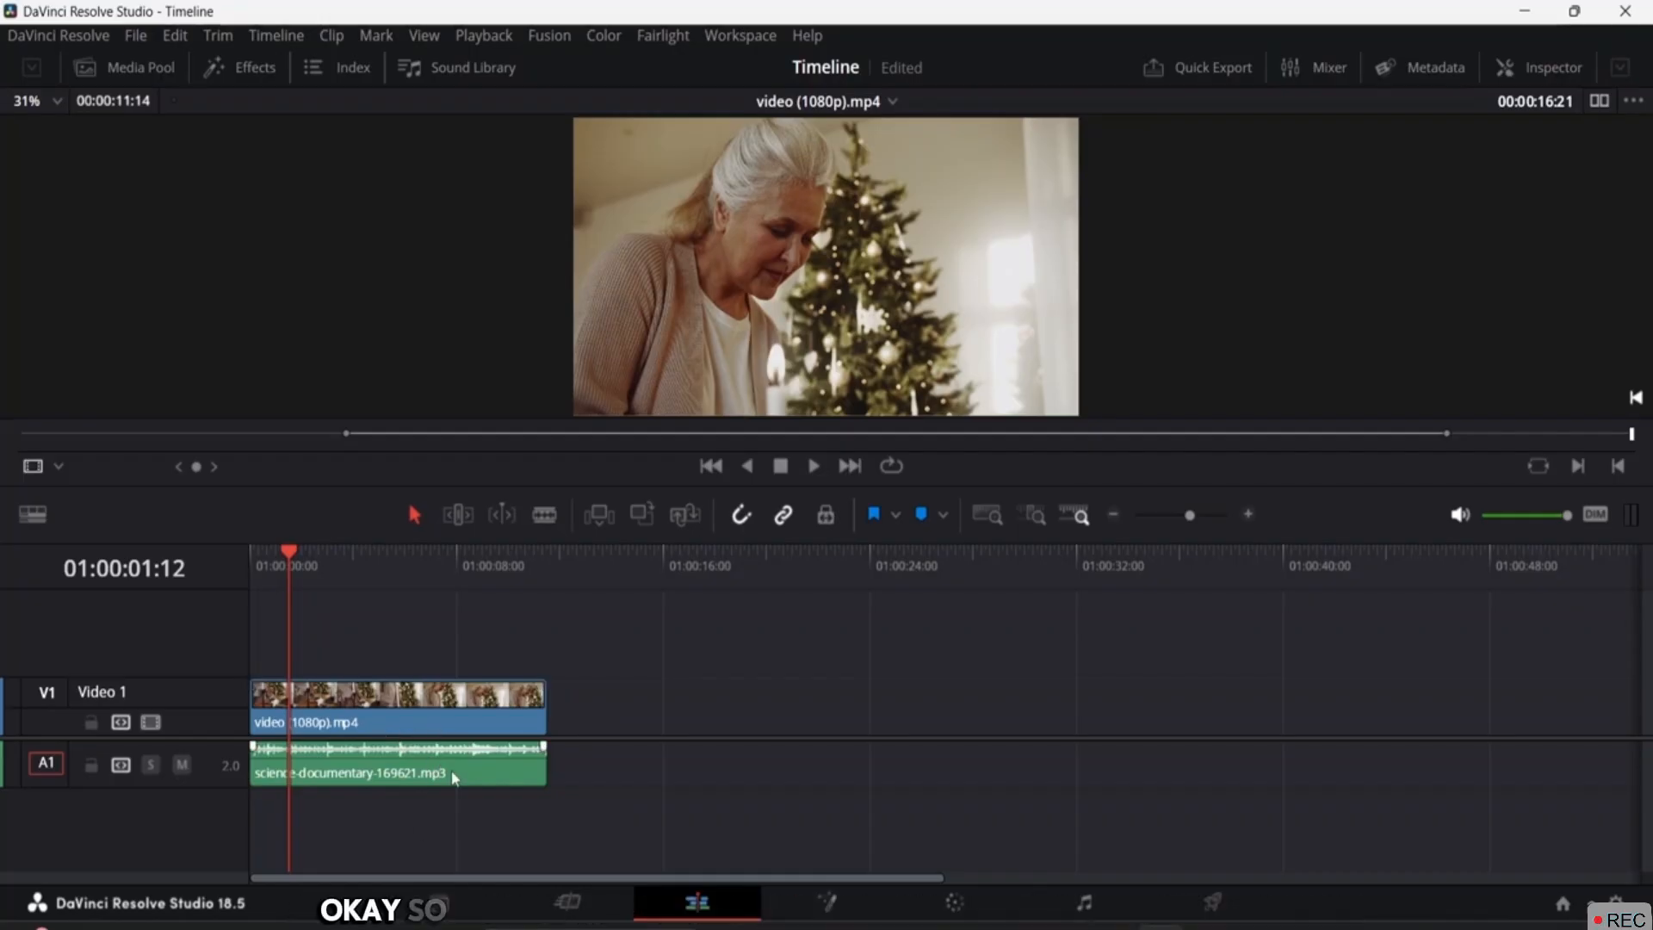
Step: Try out zooming the timeline in and out, and scrub the playhead to 01:00:03:21
key("ctrl+equal")
key("ctrl+equal")
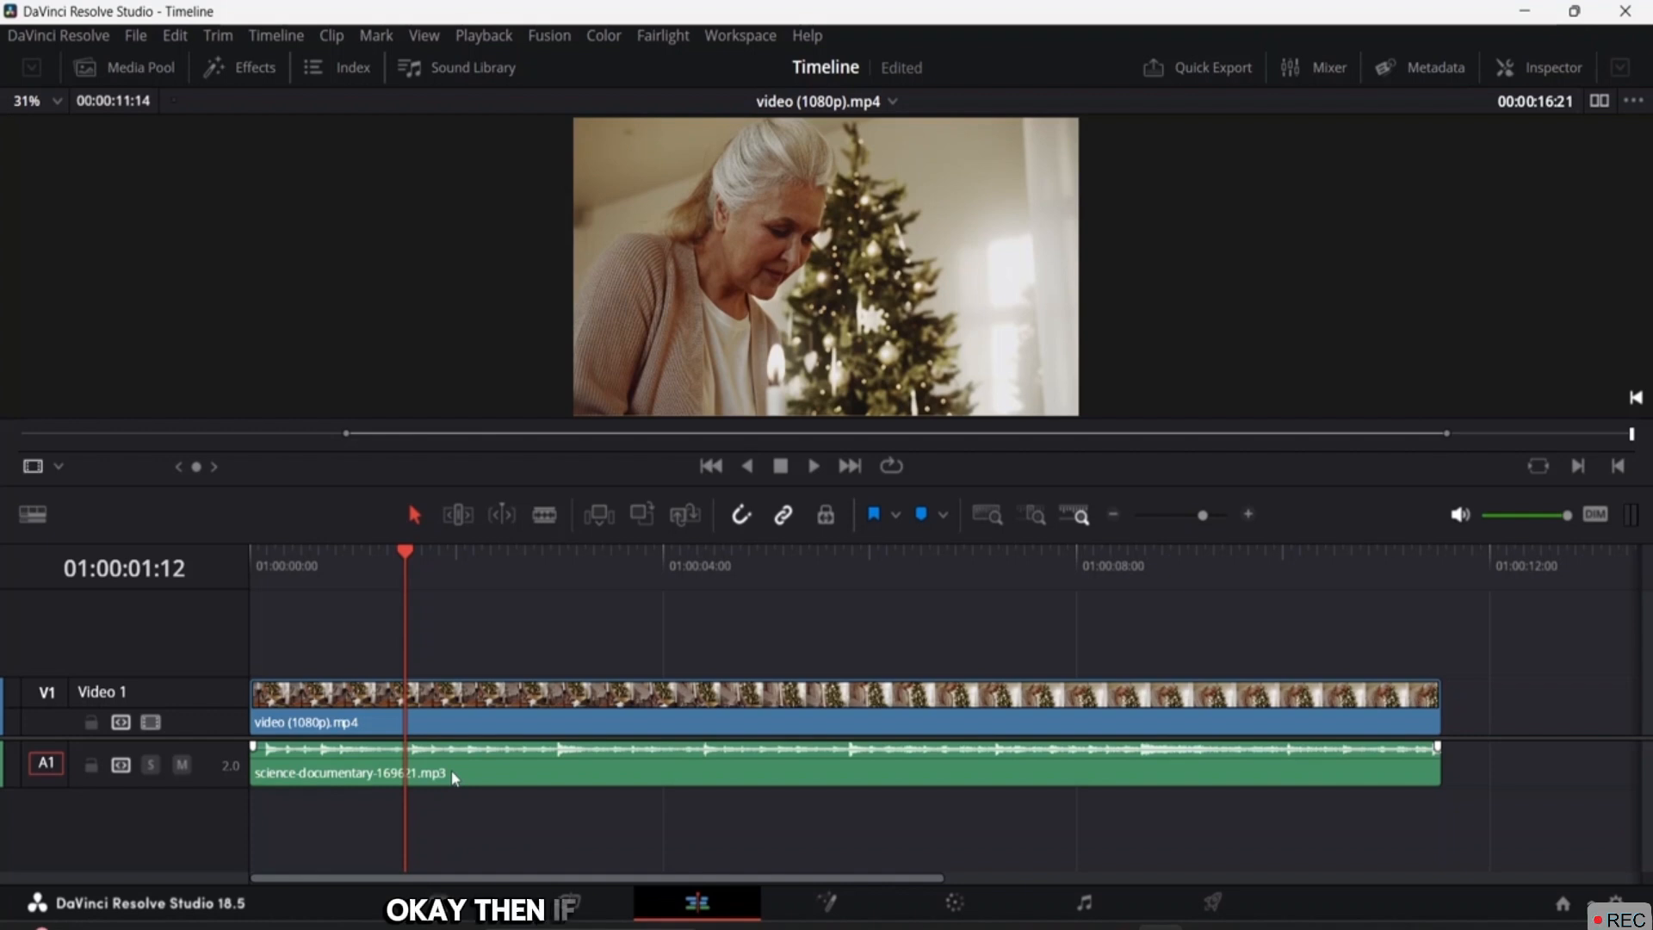
key("ctrl+minus")
key("ctrl+minus")
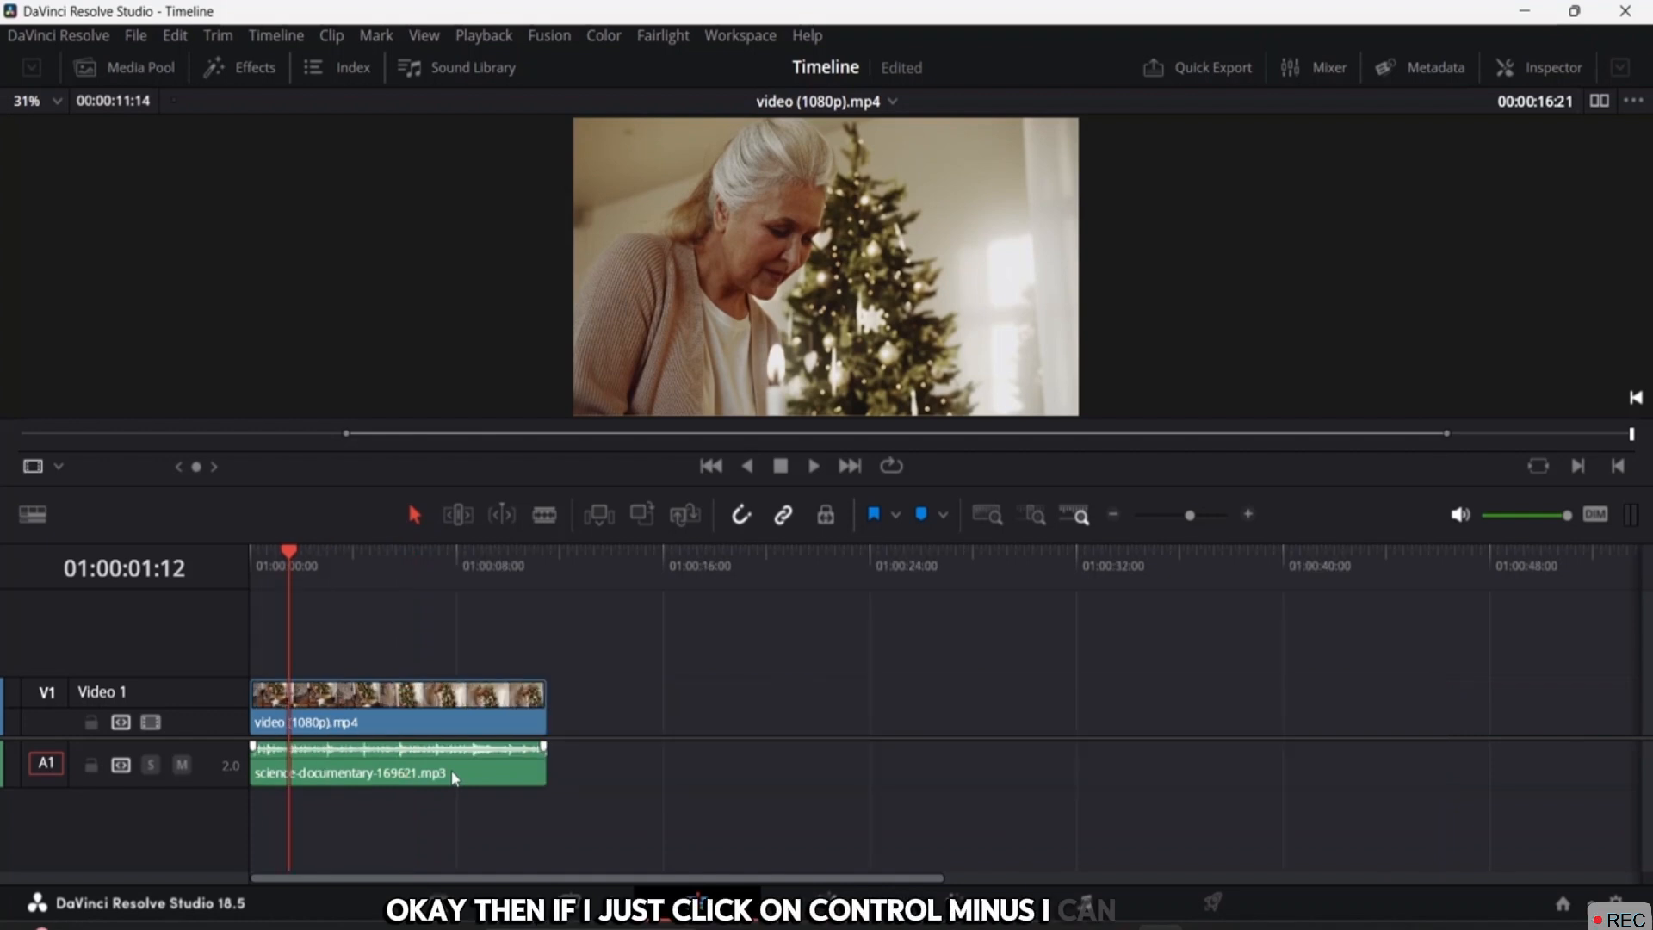
left_click(1114, 515)
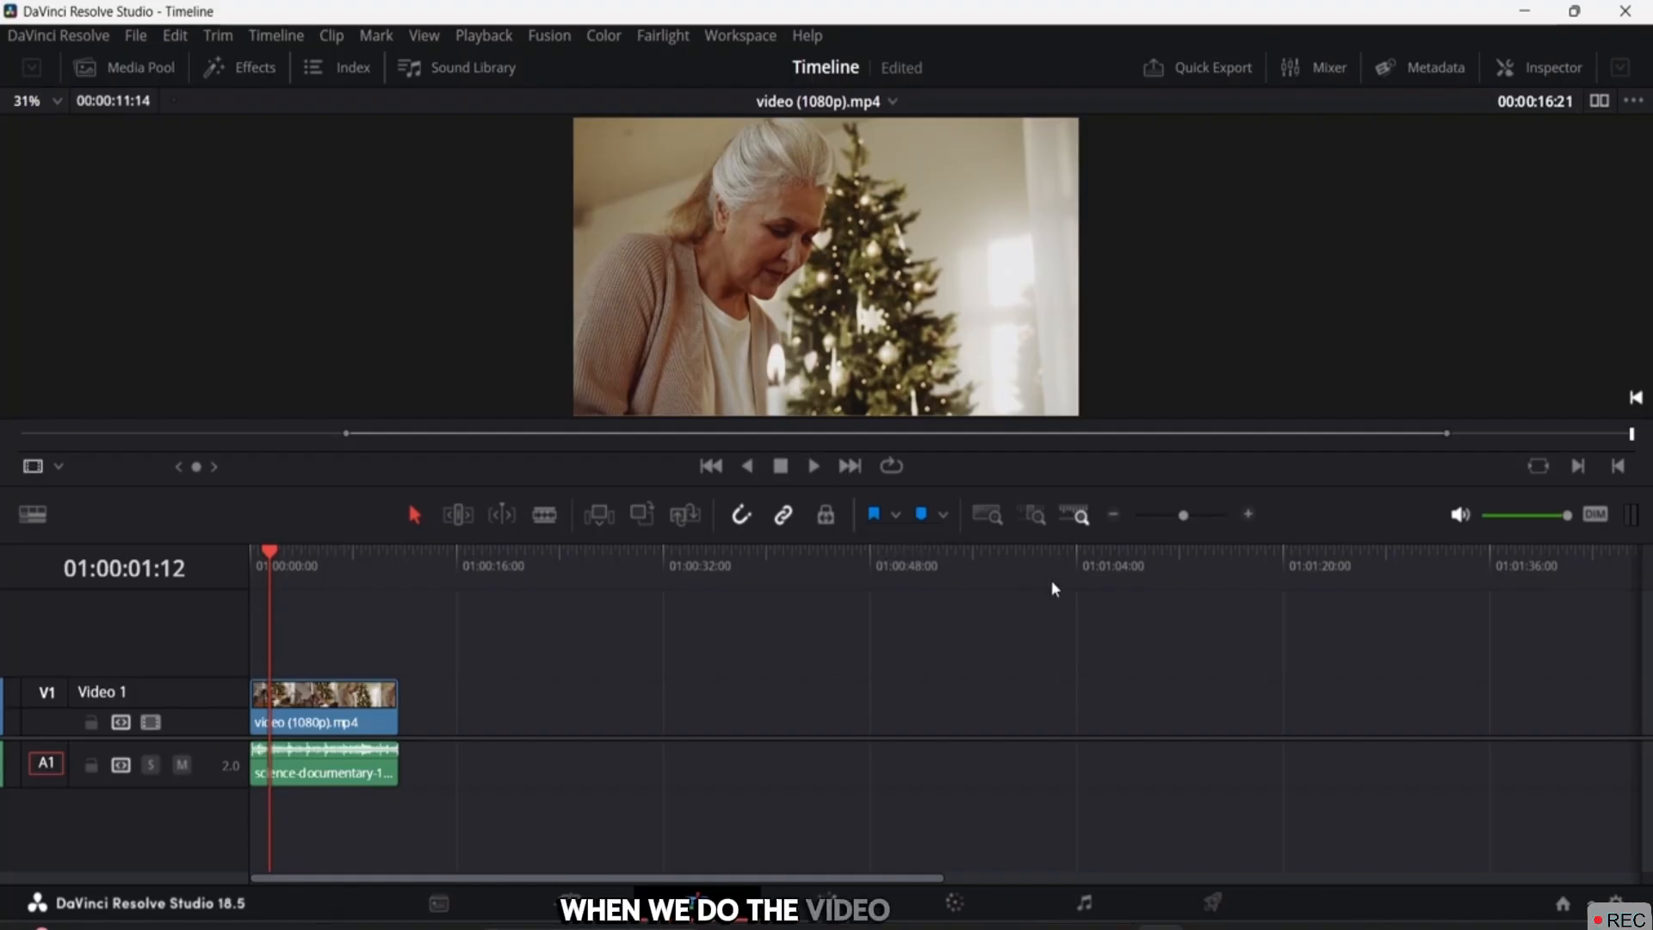
left_click(1247, 515)
left_click(1247, 515)
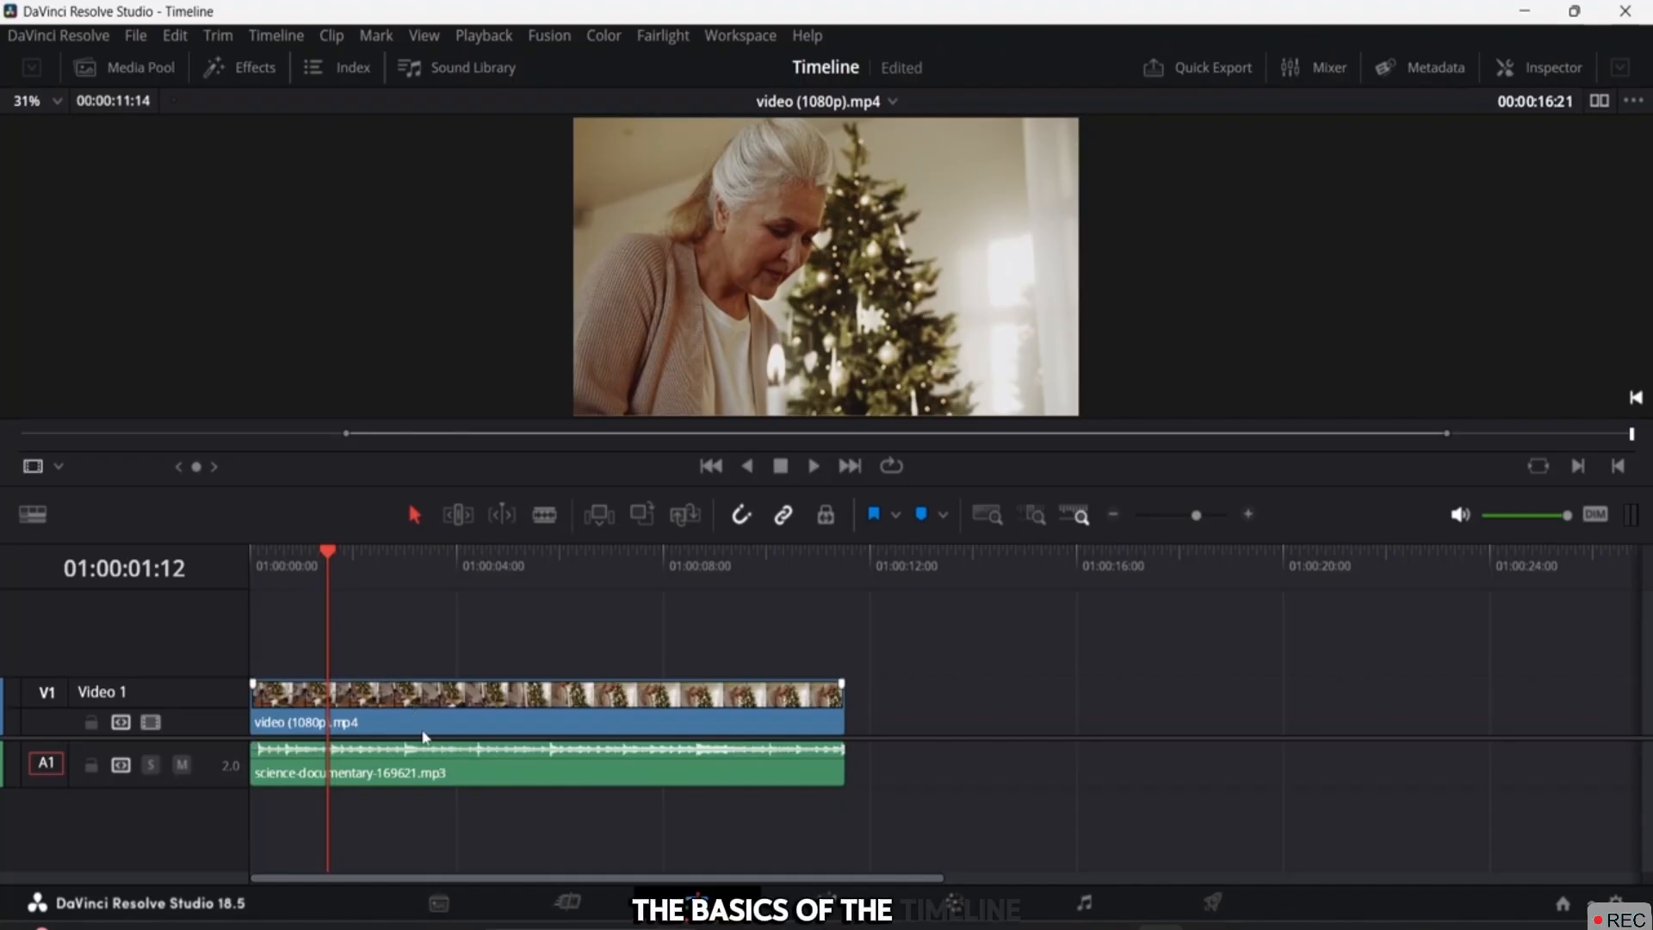
left_click_drag(328, 550, 402, 613)
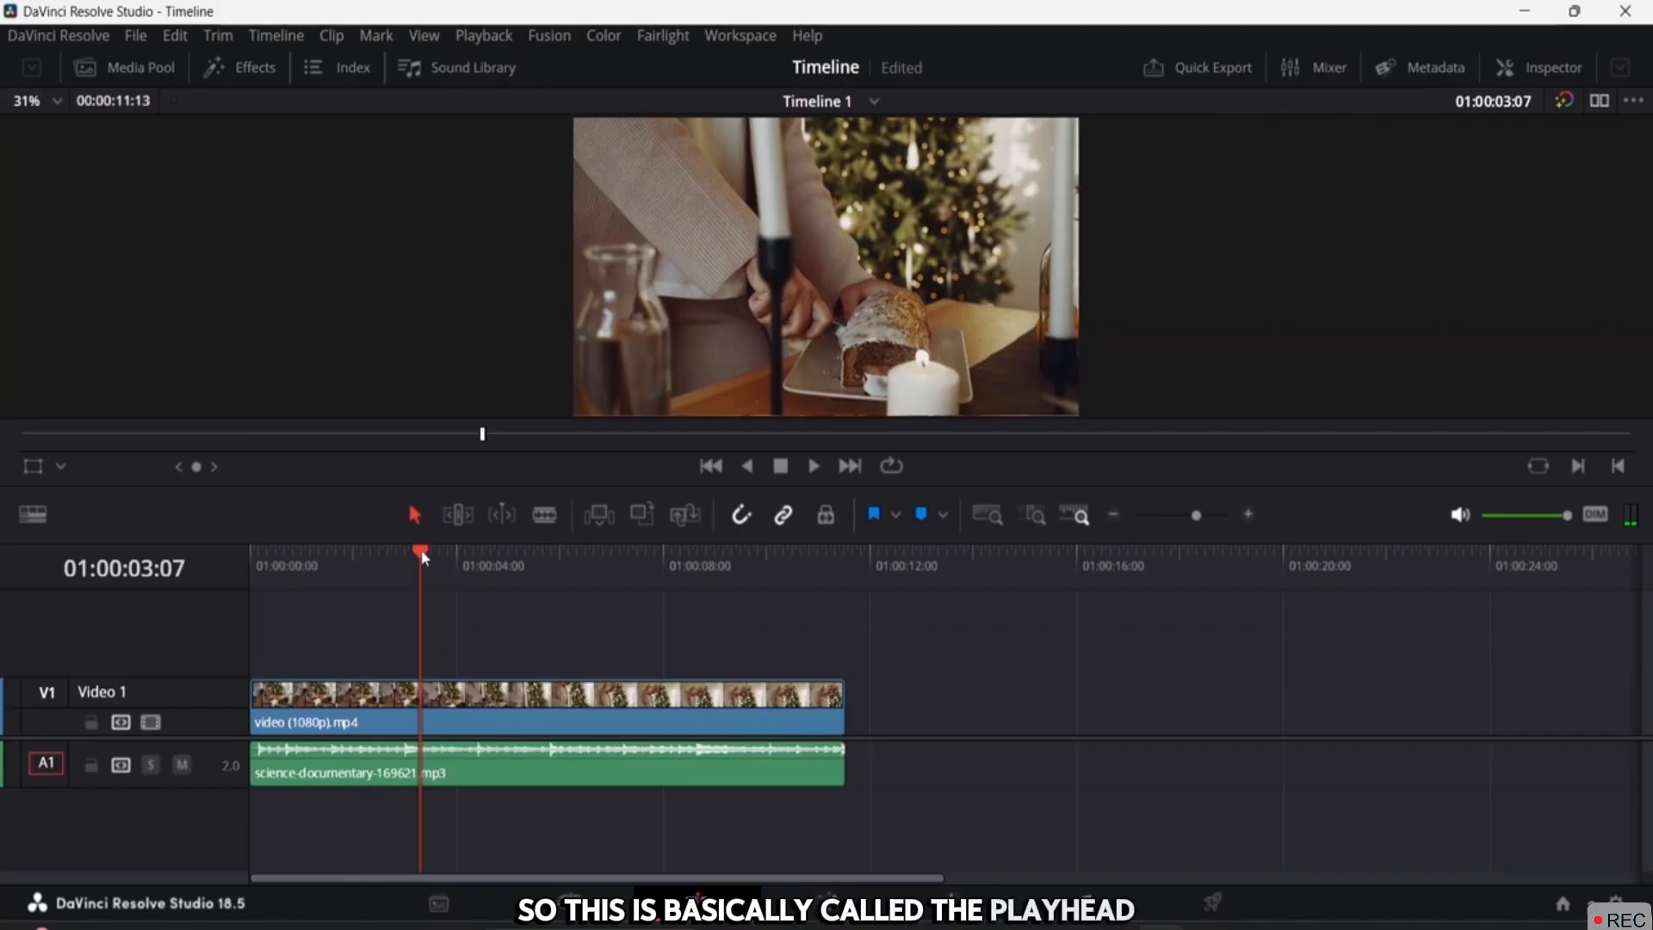
left_click_drag(422, 557, 453, 582)
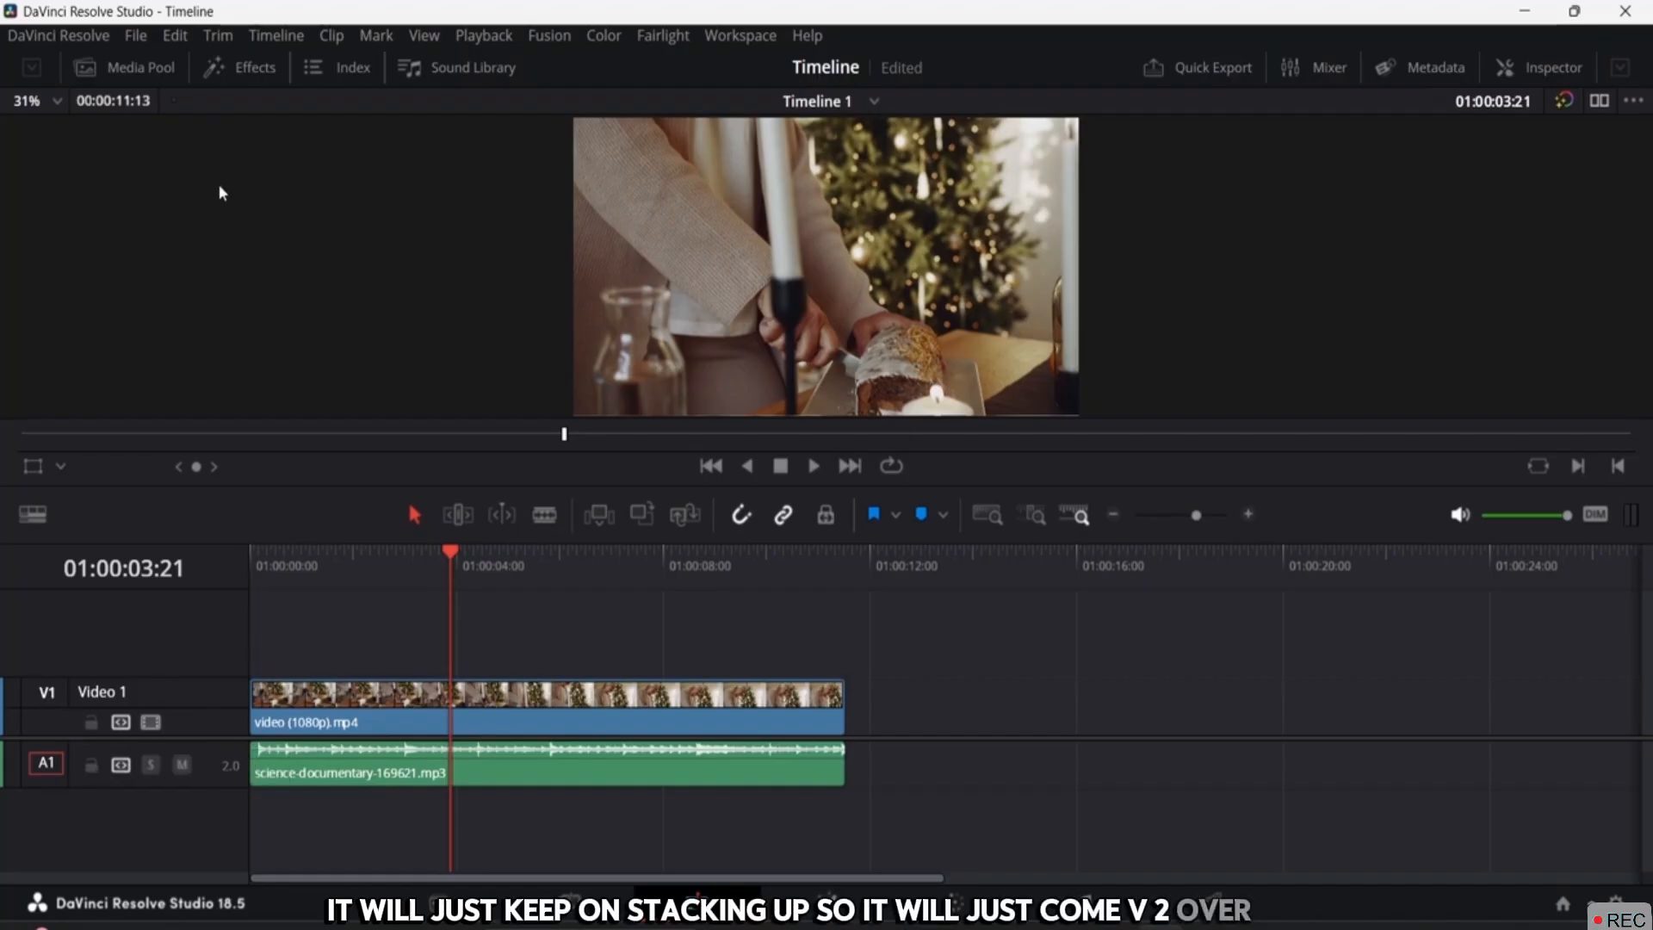
left_click(142, 65)
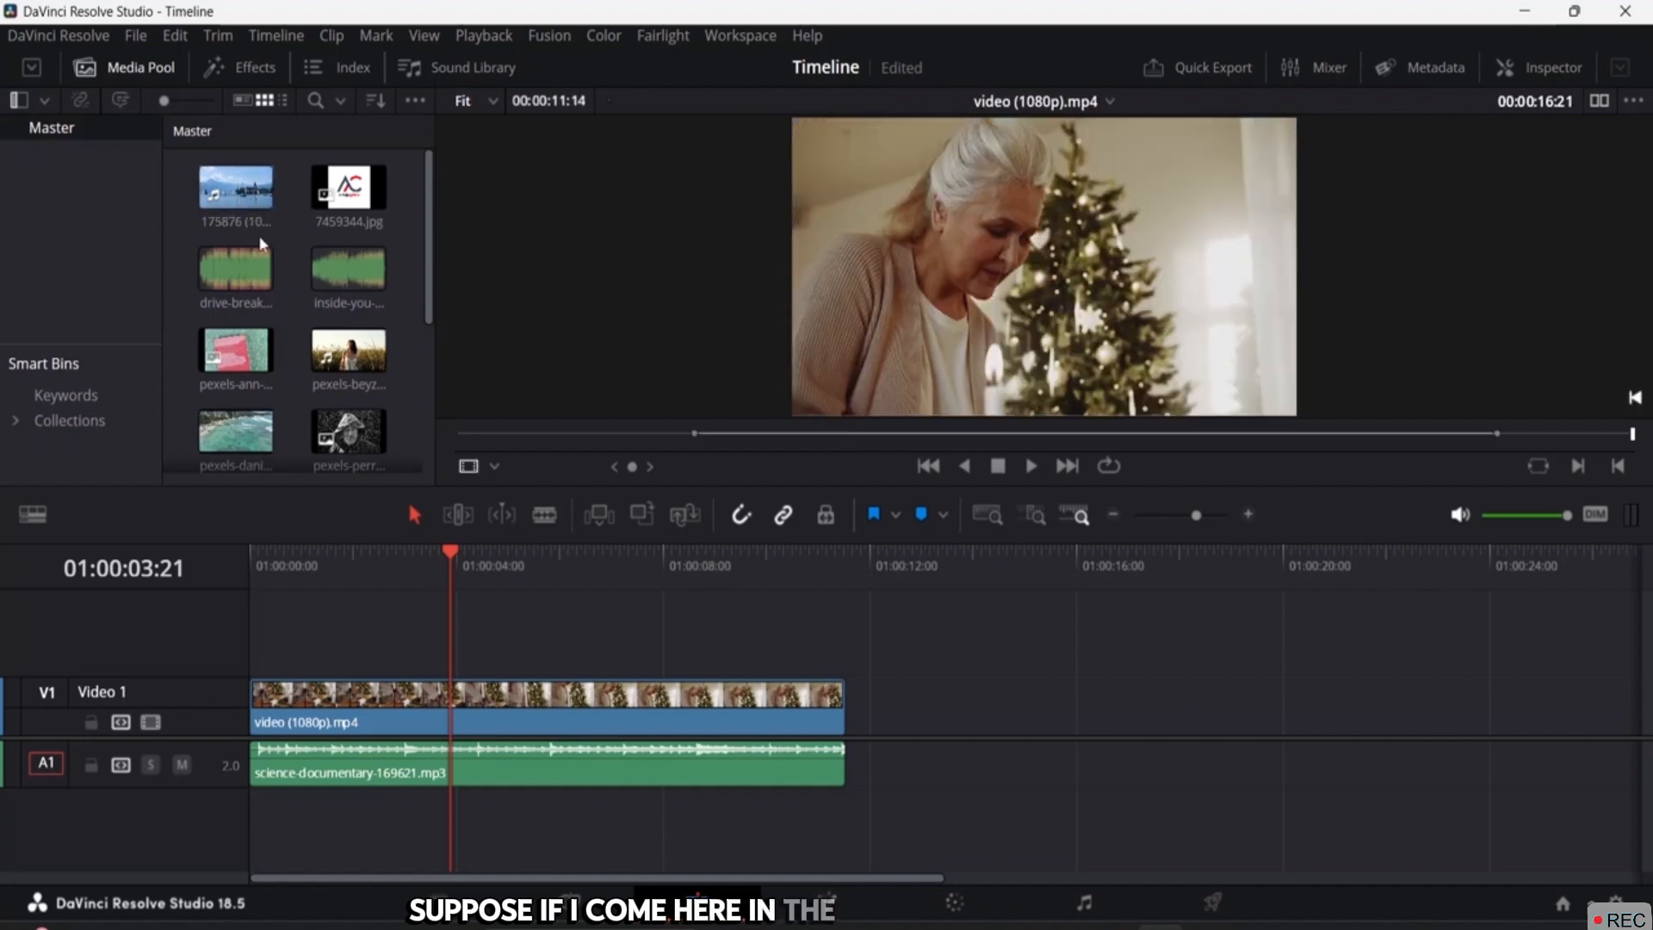
left_click_drag(237, 188, 262, 663)
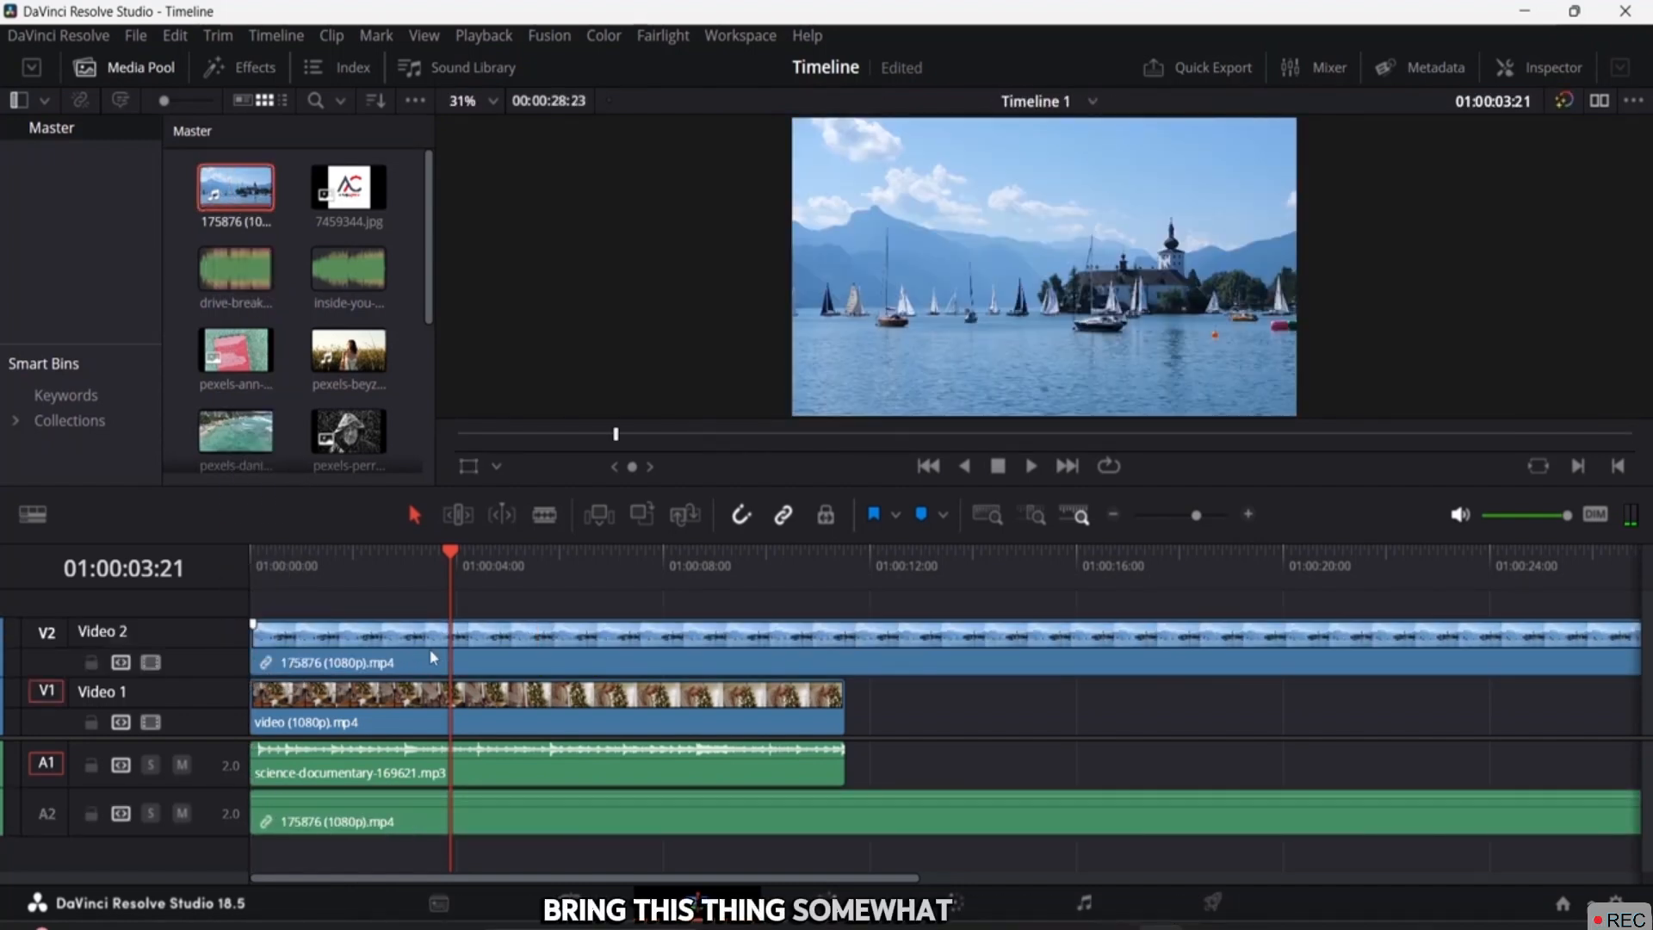
left_click(327, 643)
key("Delete")
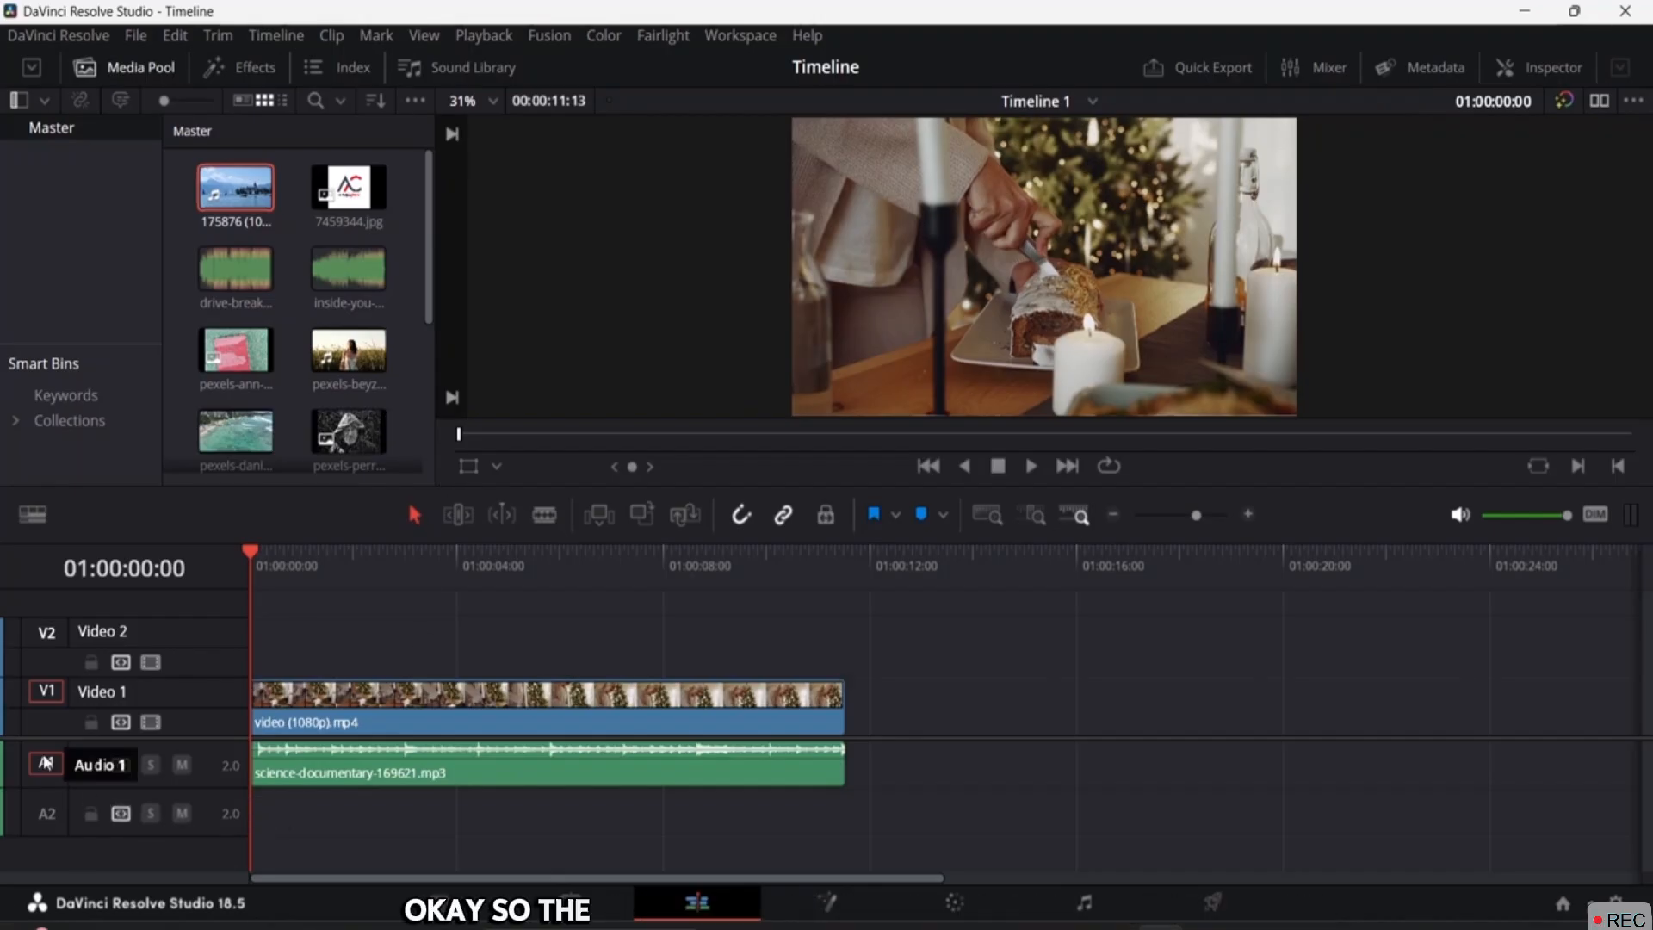
Step: Delete the empty second audio track and the empty Video 2 track from the timeline
left_click(50, 813)
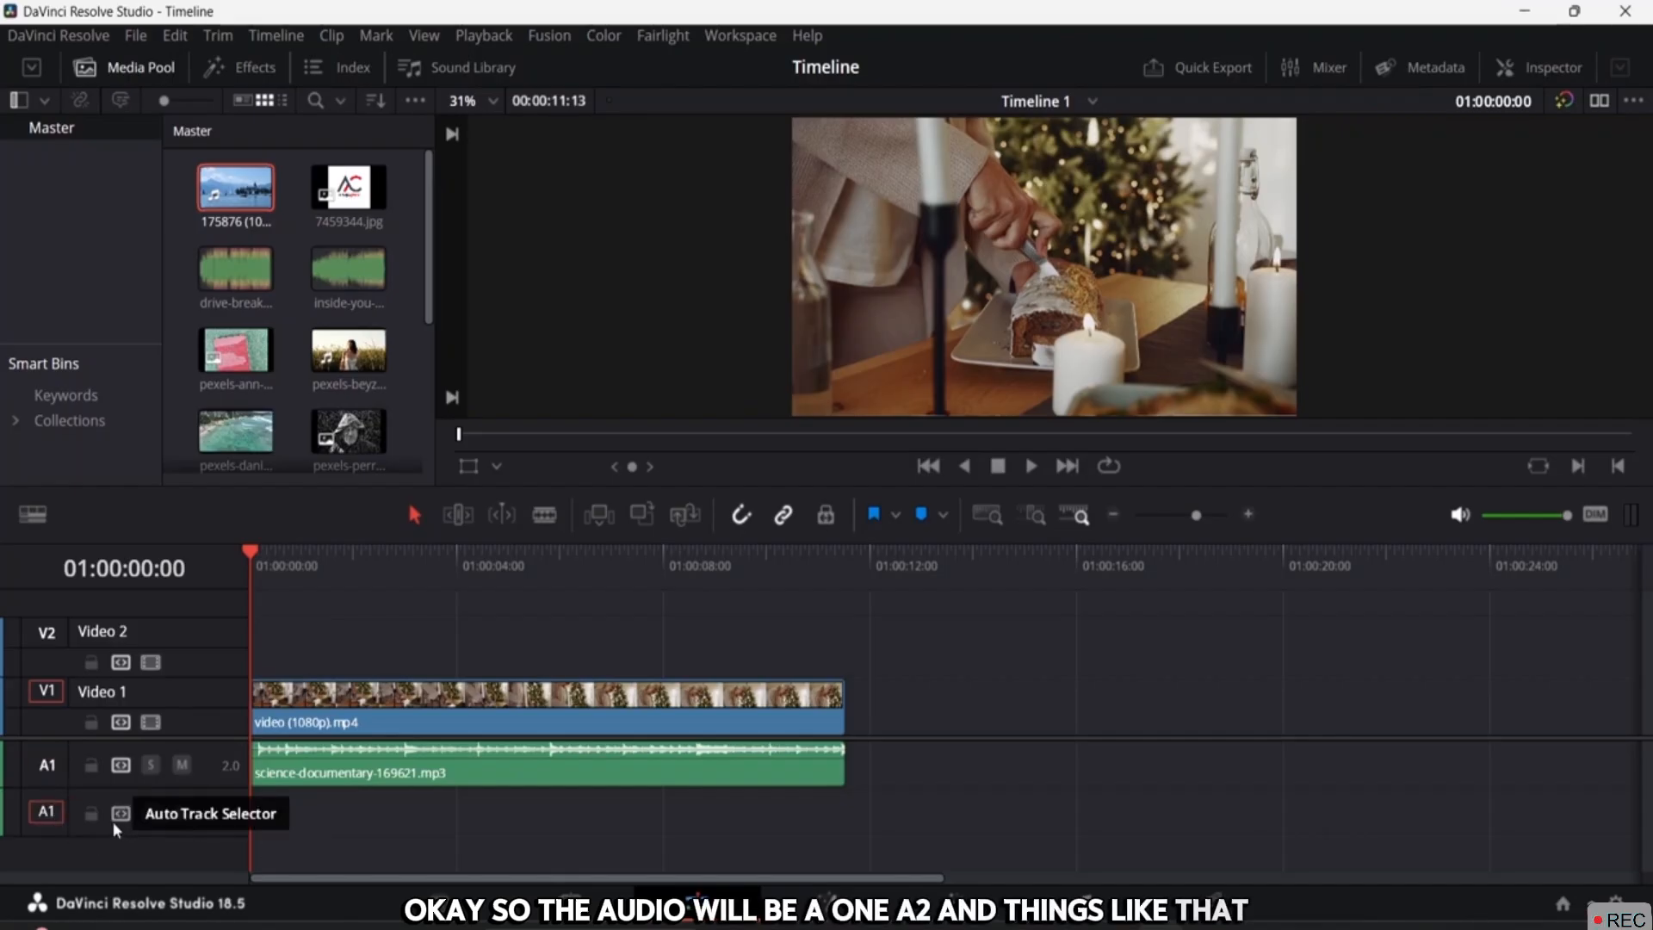
right_click(48, 813)
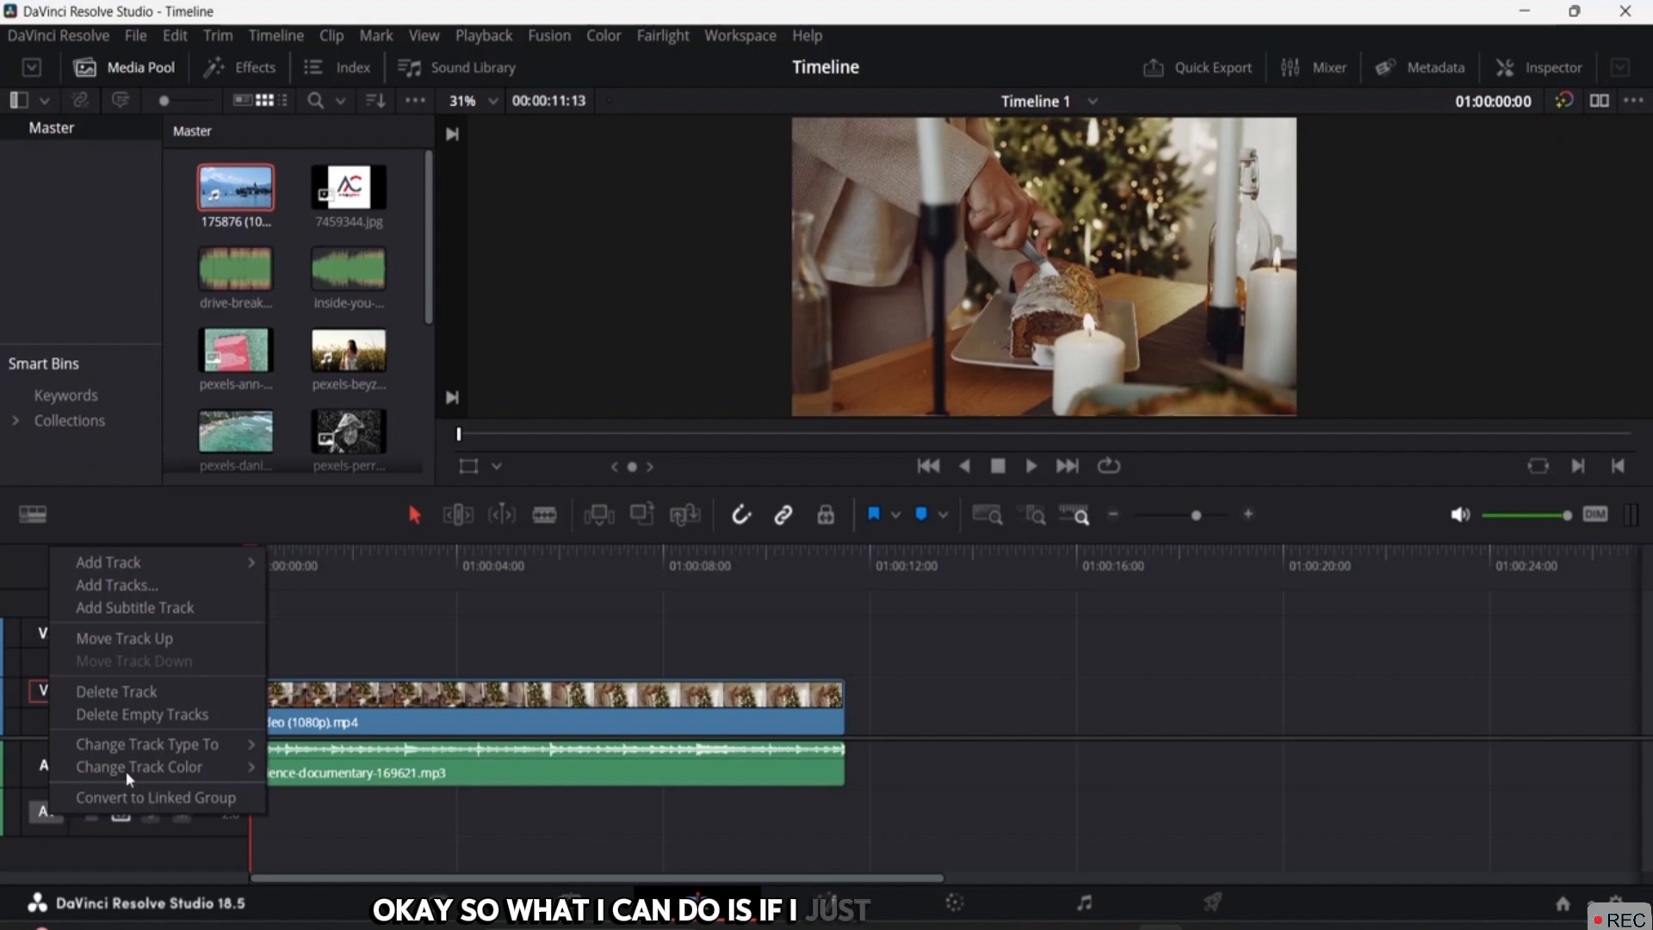
left_click(166, 693)
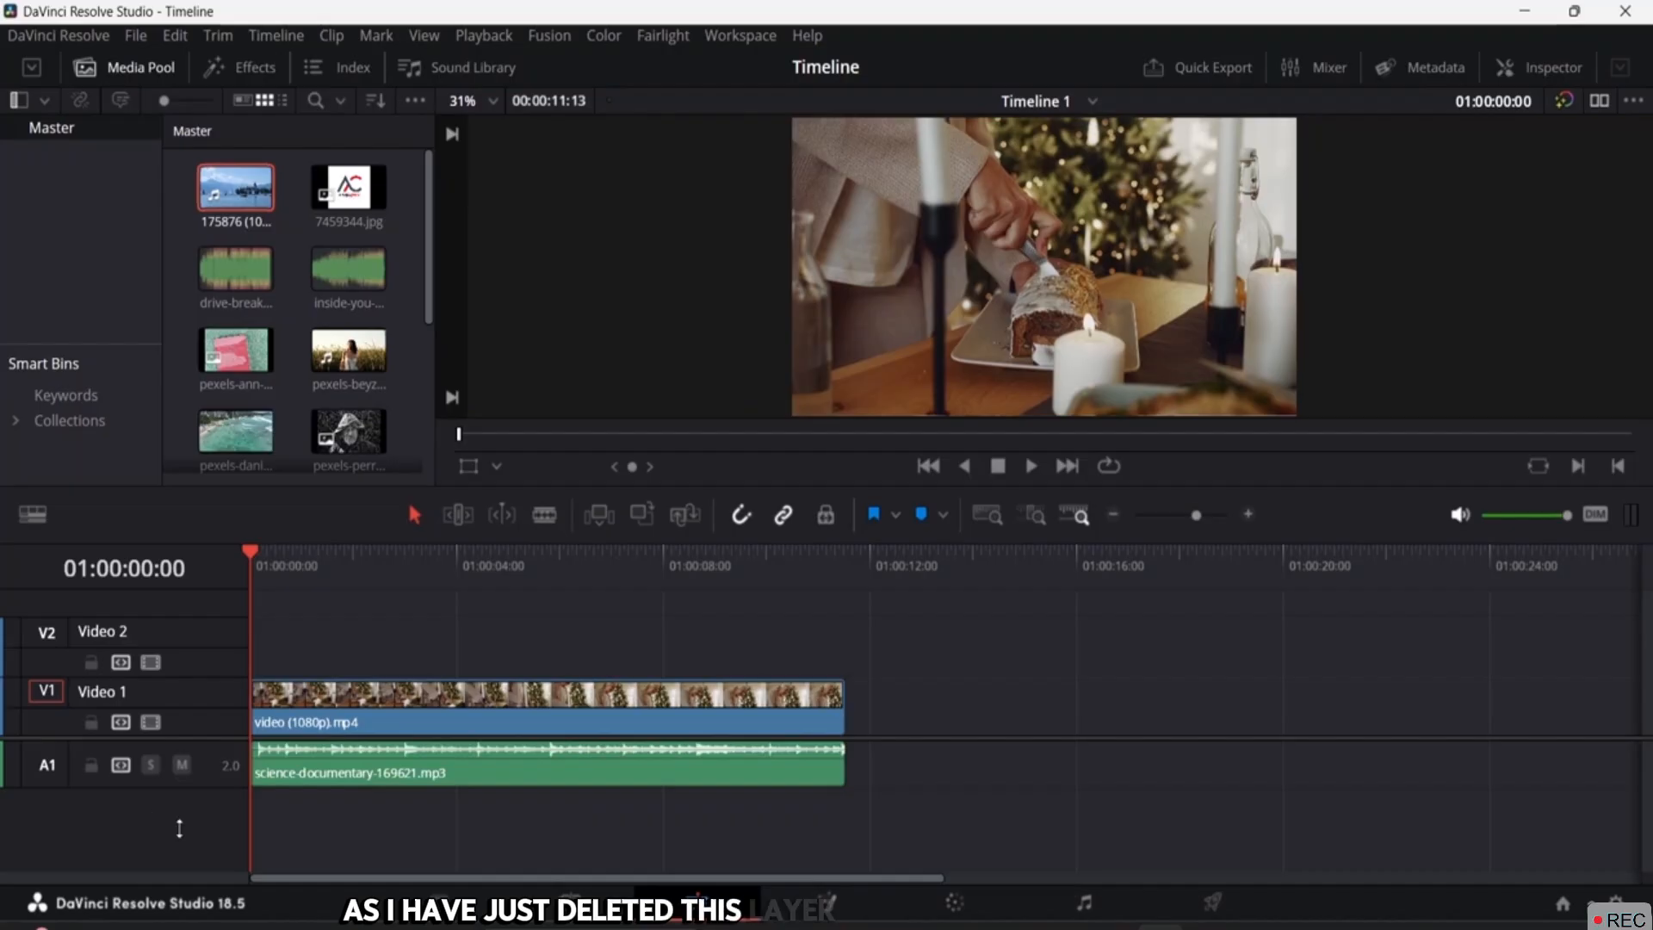
double_click(122, 637)
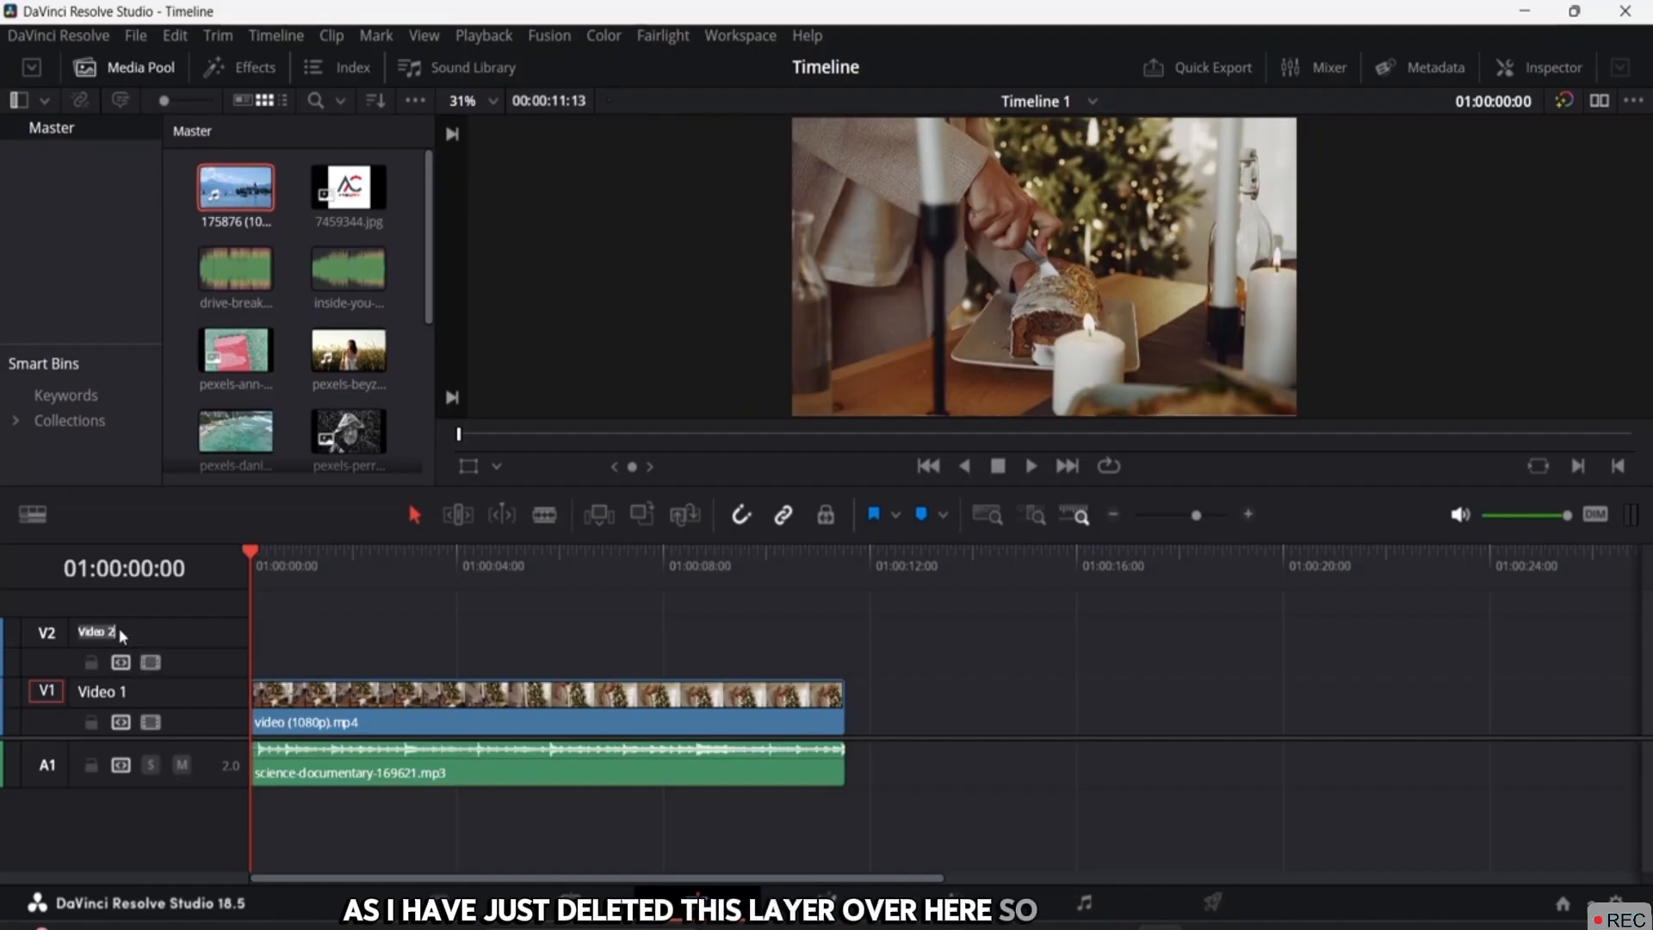
right_click(48, 635)
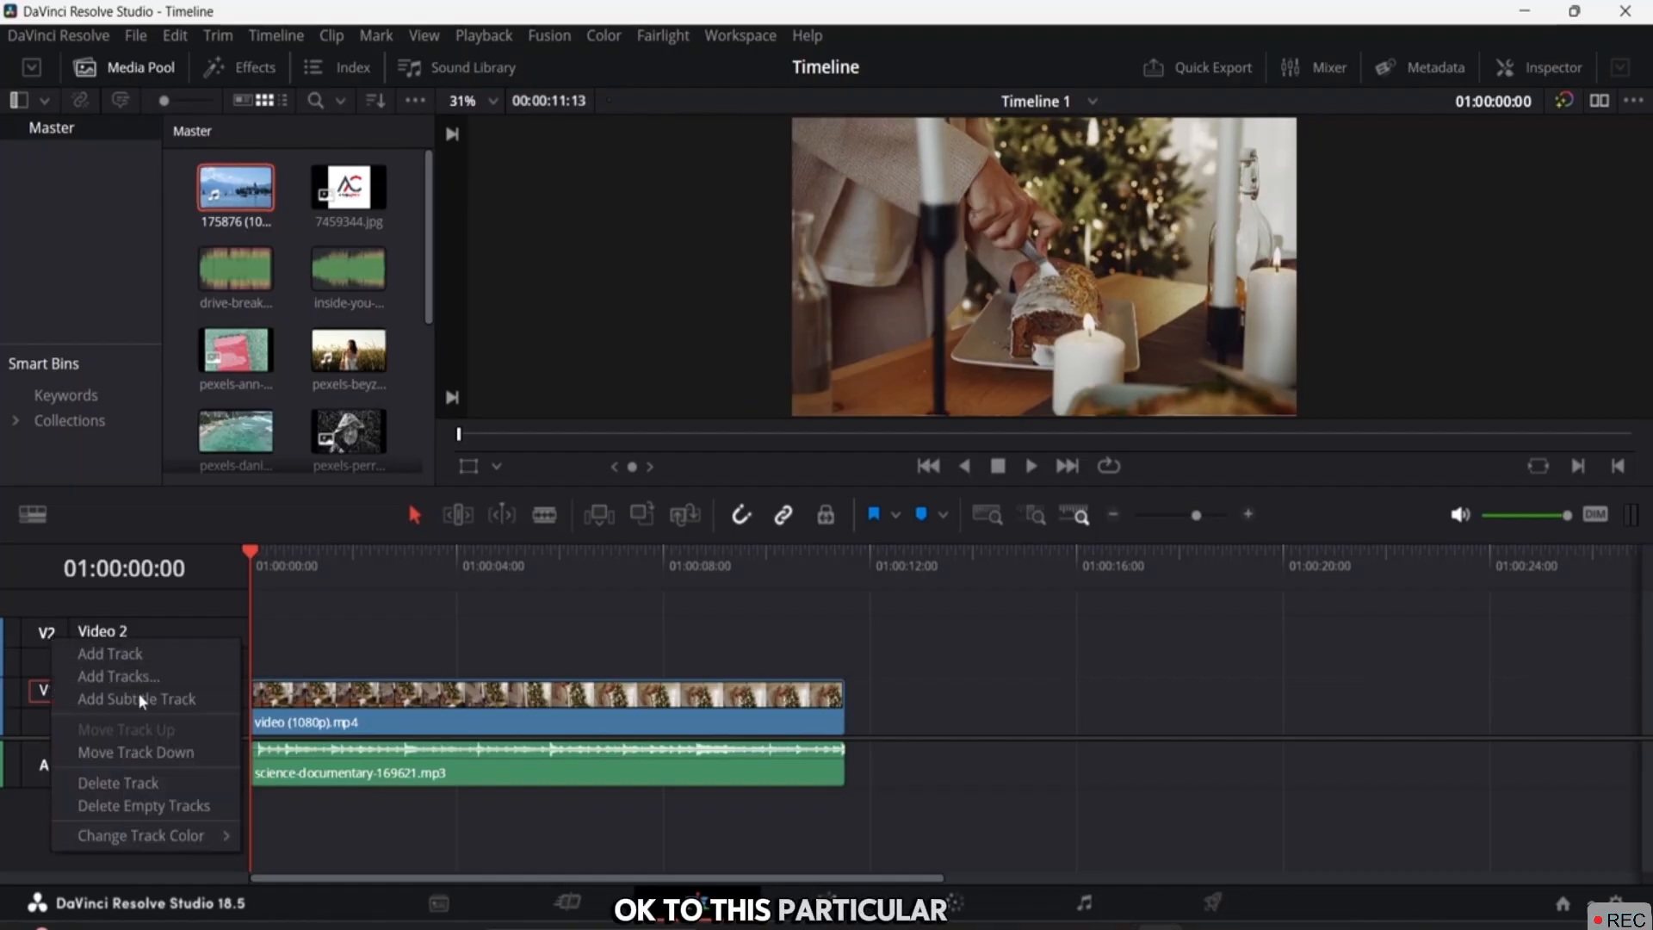
left_click(140, 778)
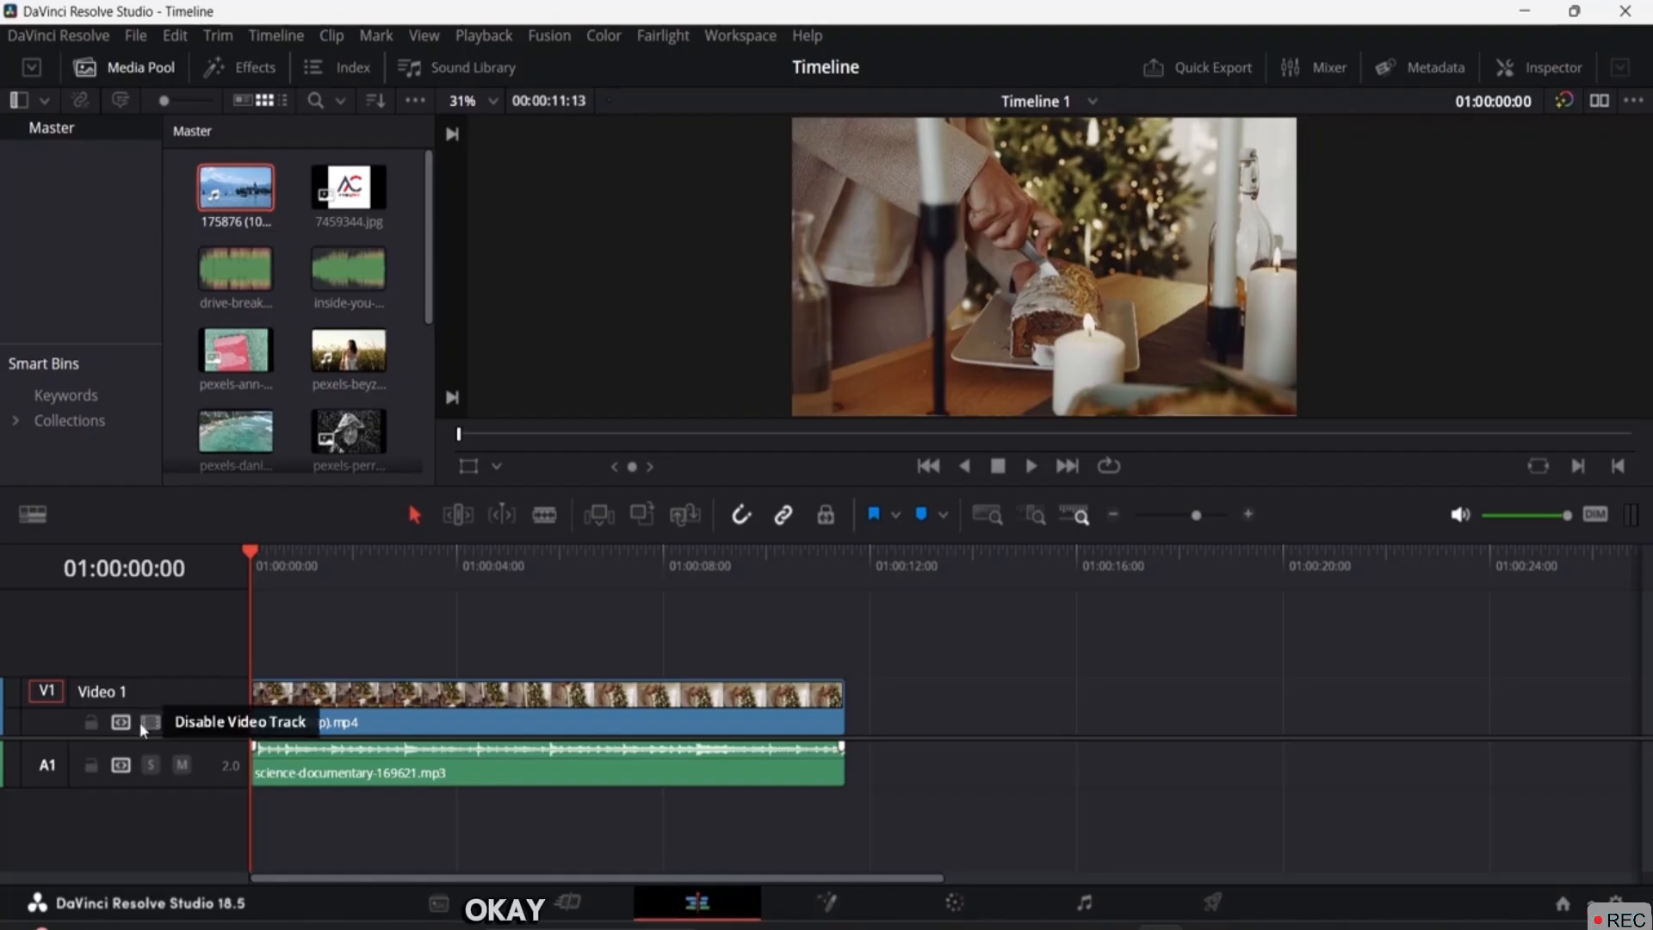
Step: Lock the Video 1 track
left_click(91, 723)
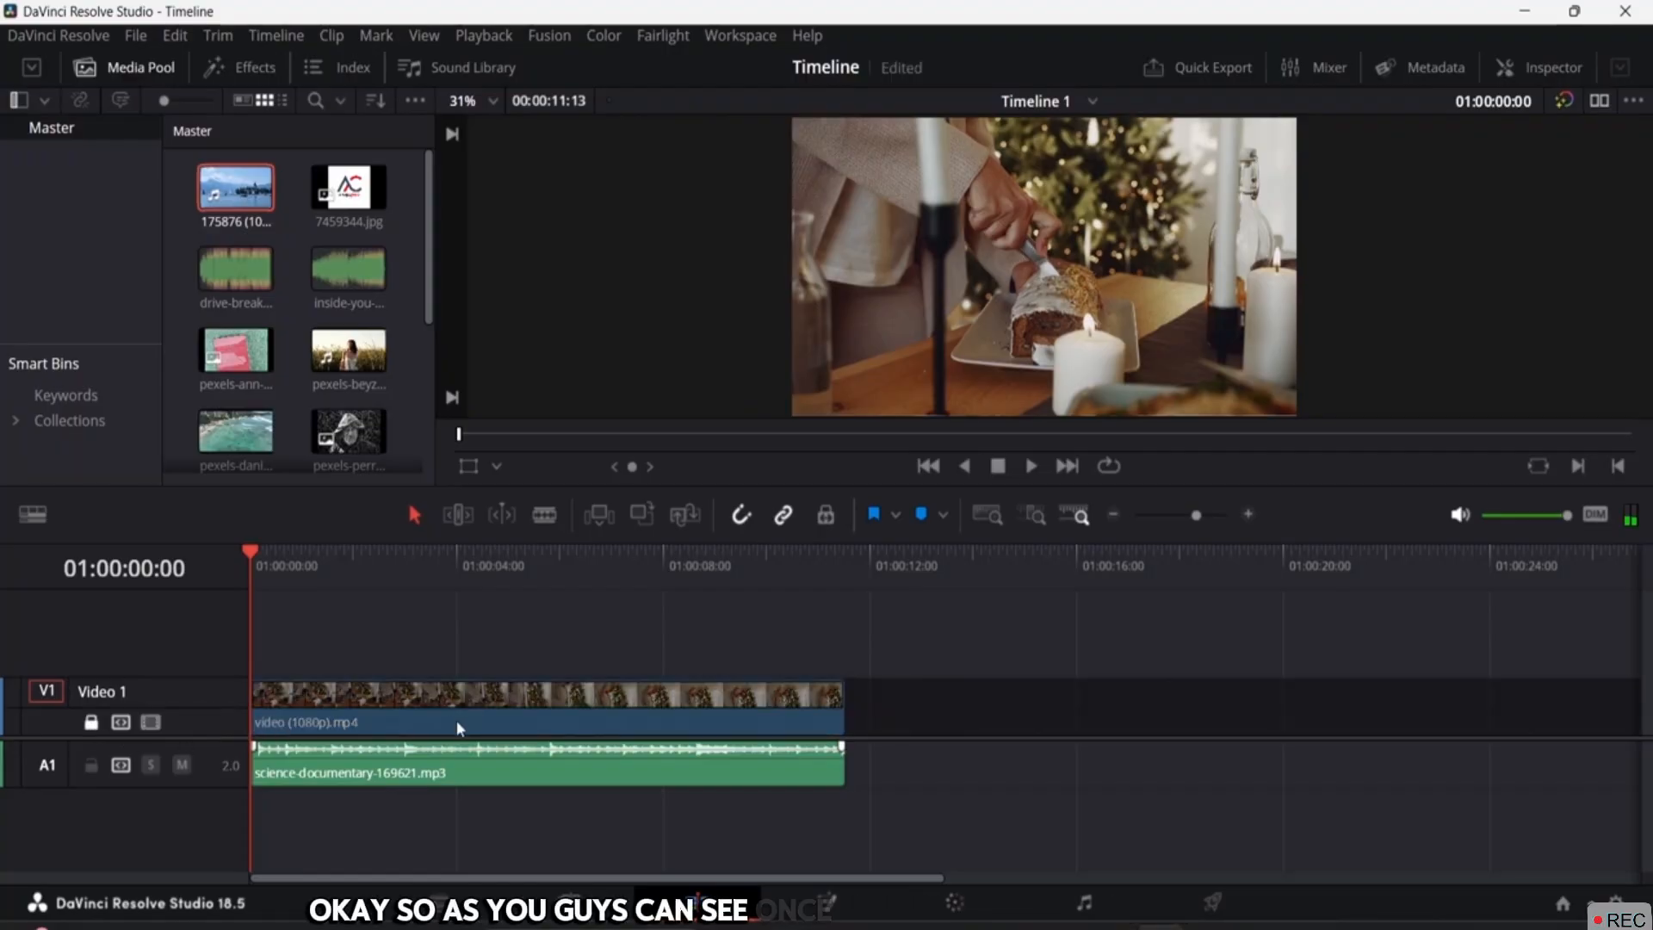
Step: Lock the A1 audio track alongside Video 1, and unlock both tracks again
left_click(522, 709)
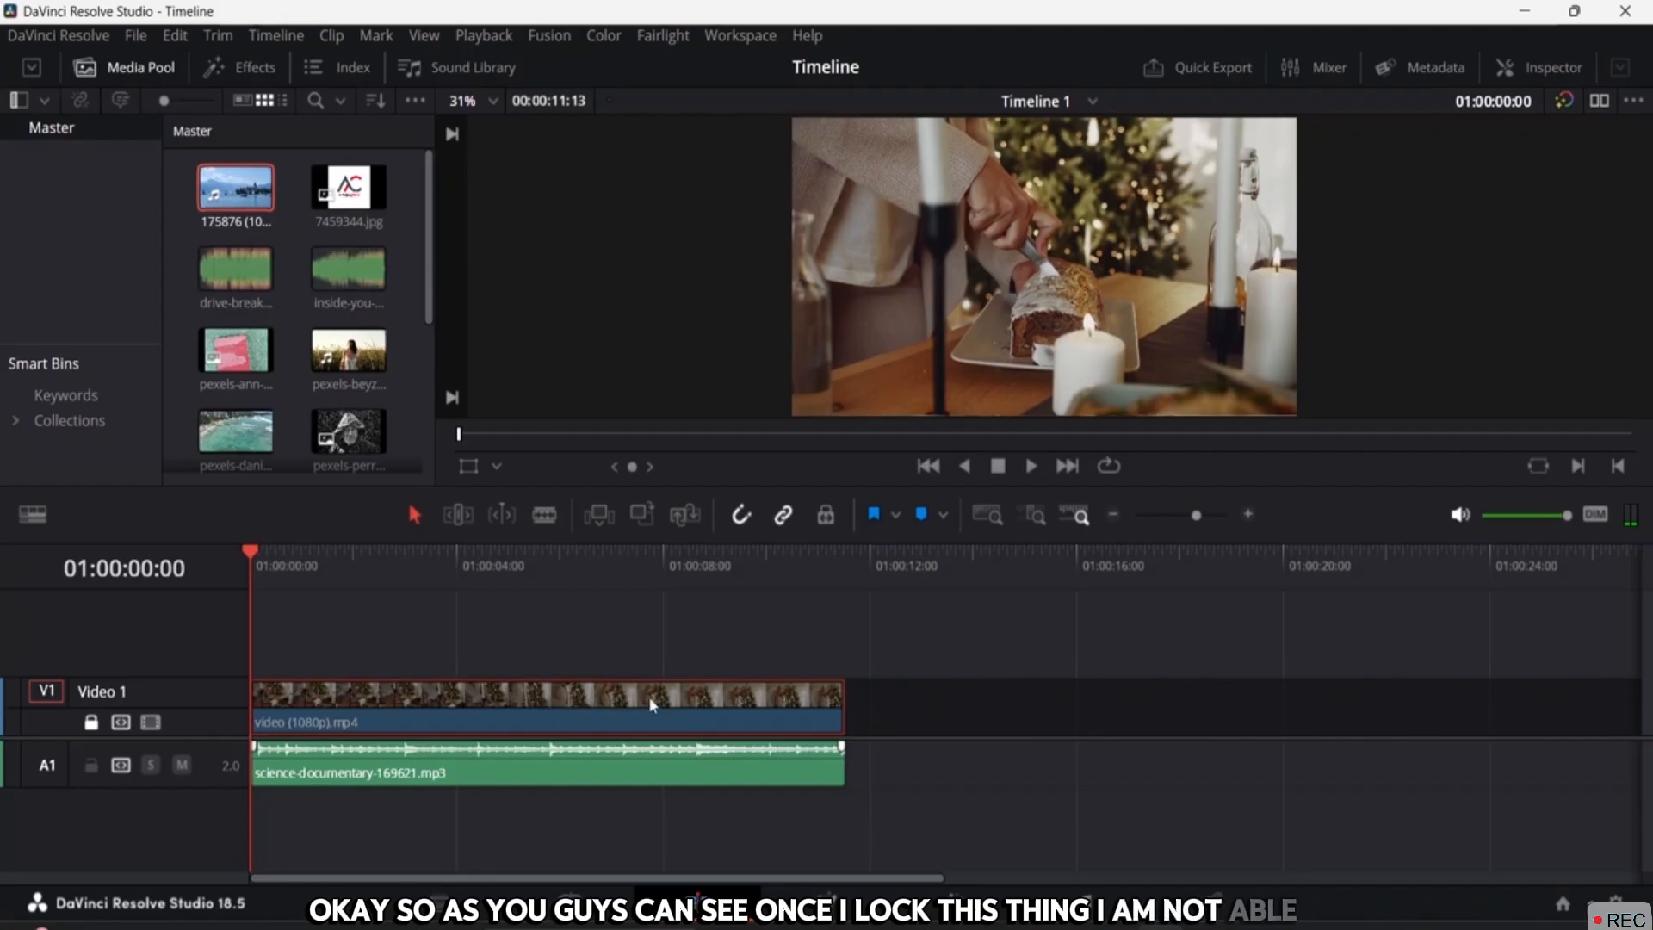
left_click_drag(388, 770, 153, 762)
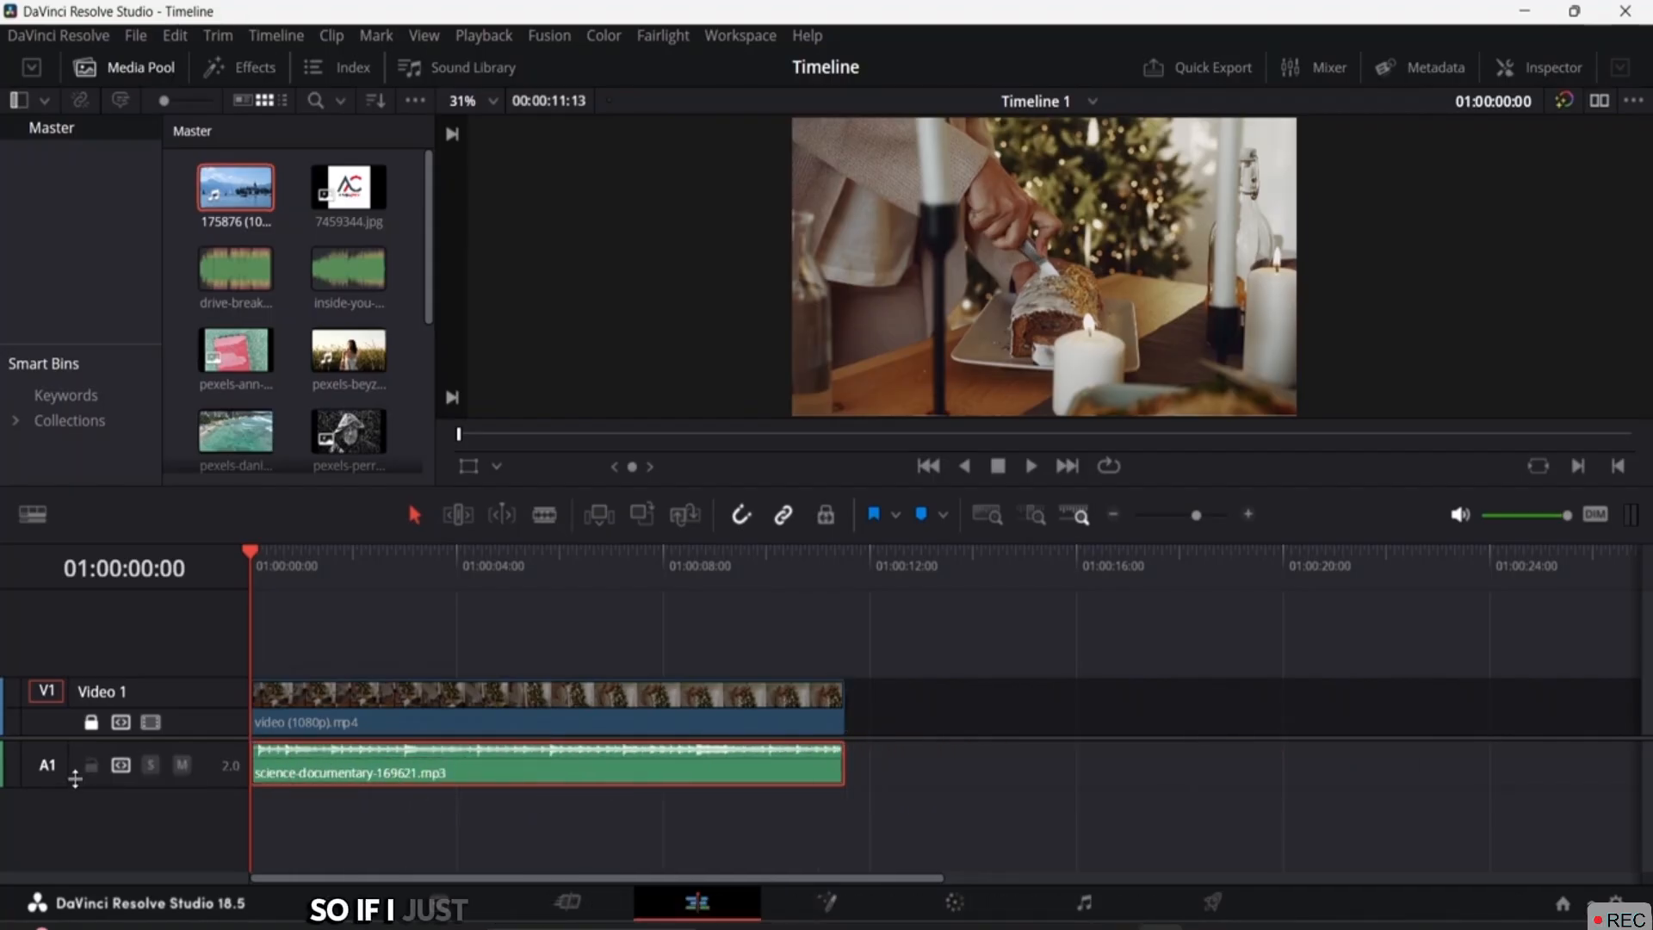
left_click(90, 765)
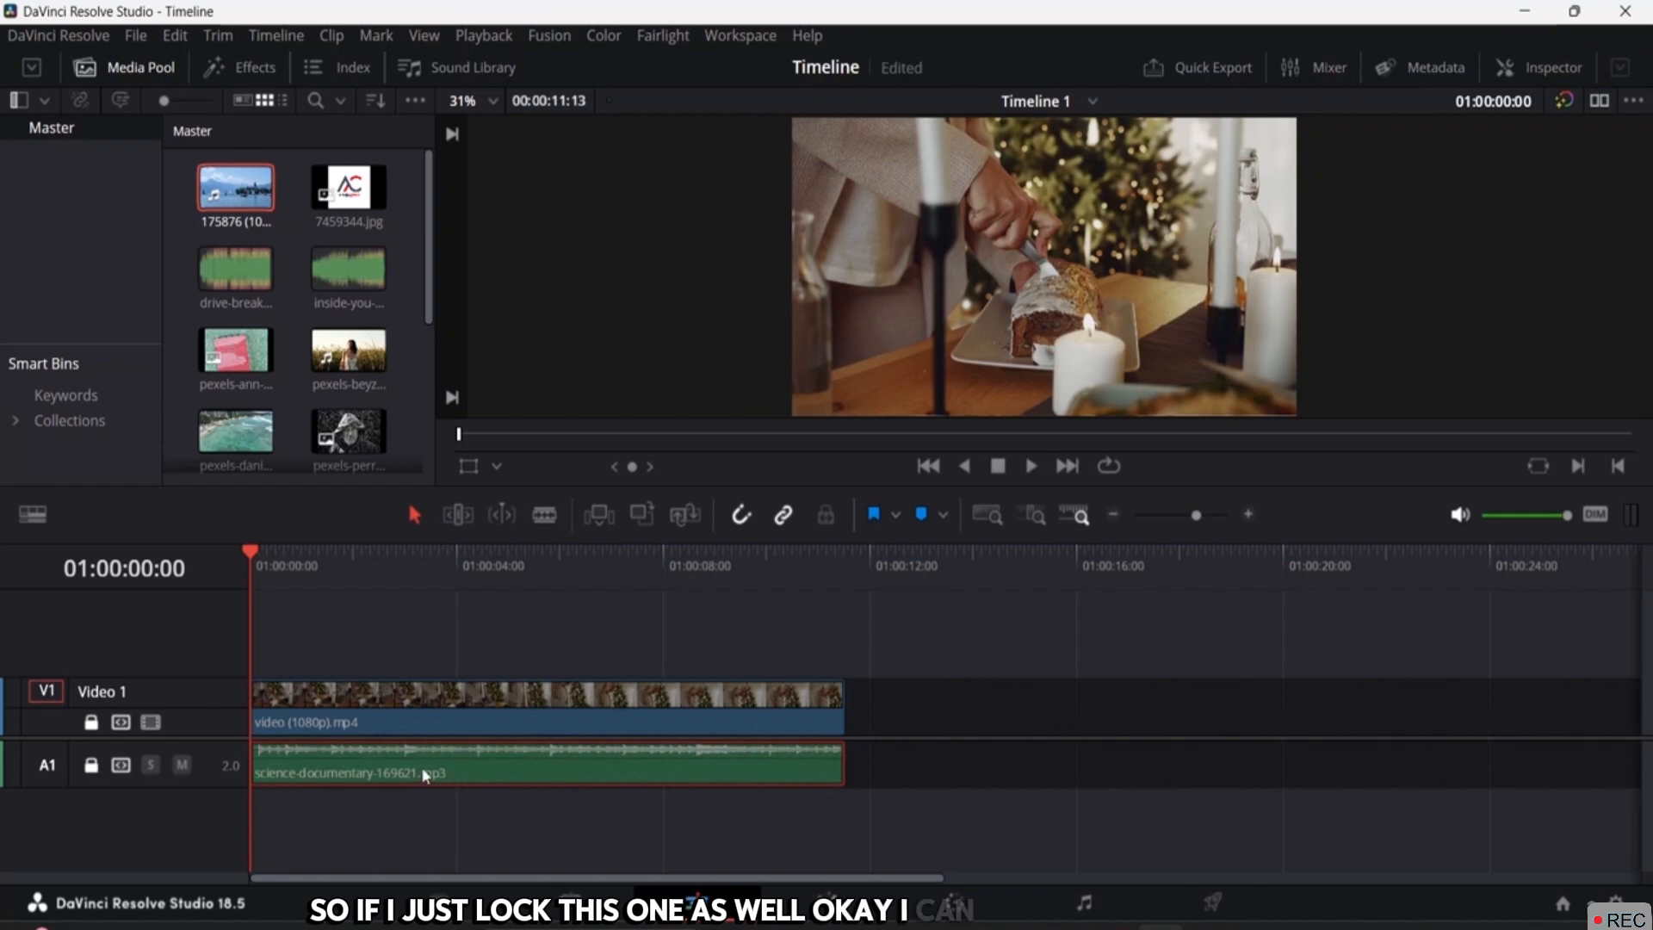
left_click(91, 765)
left_click(90, 721)
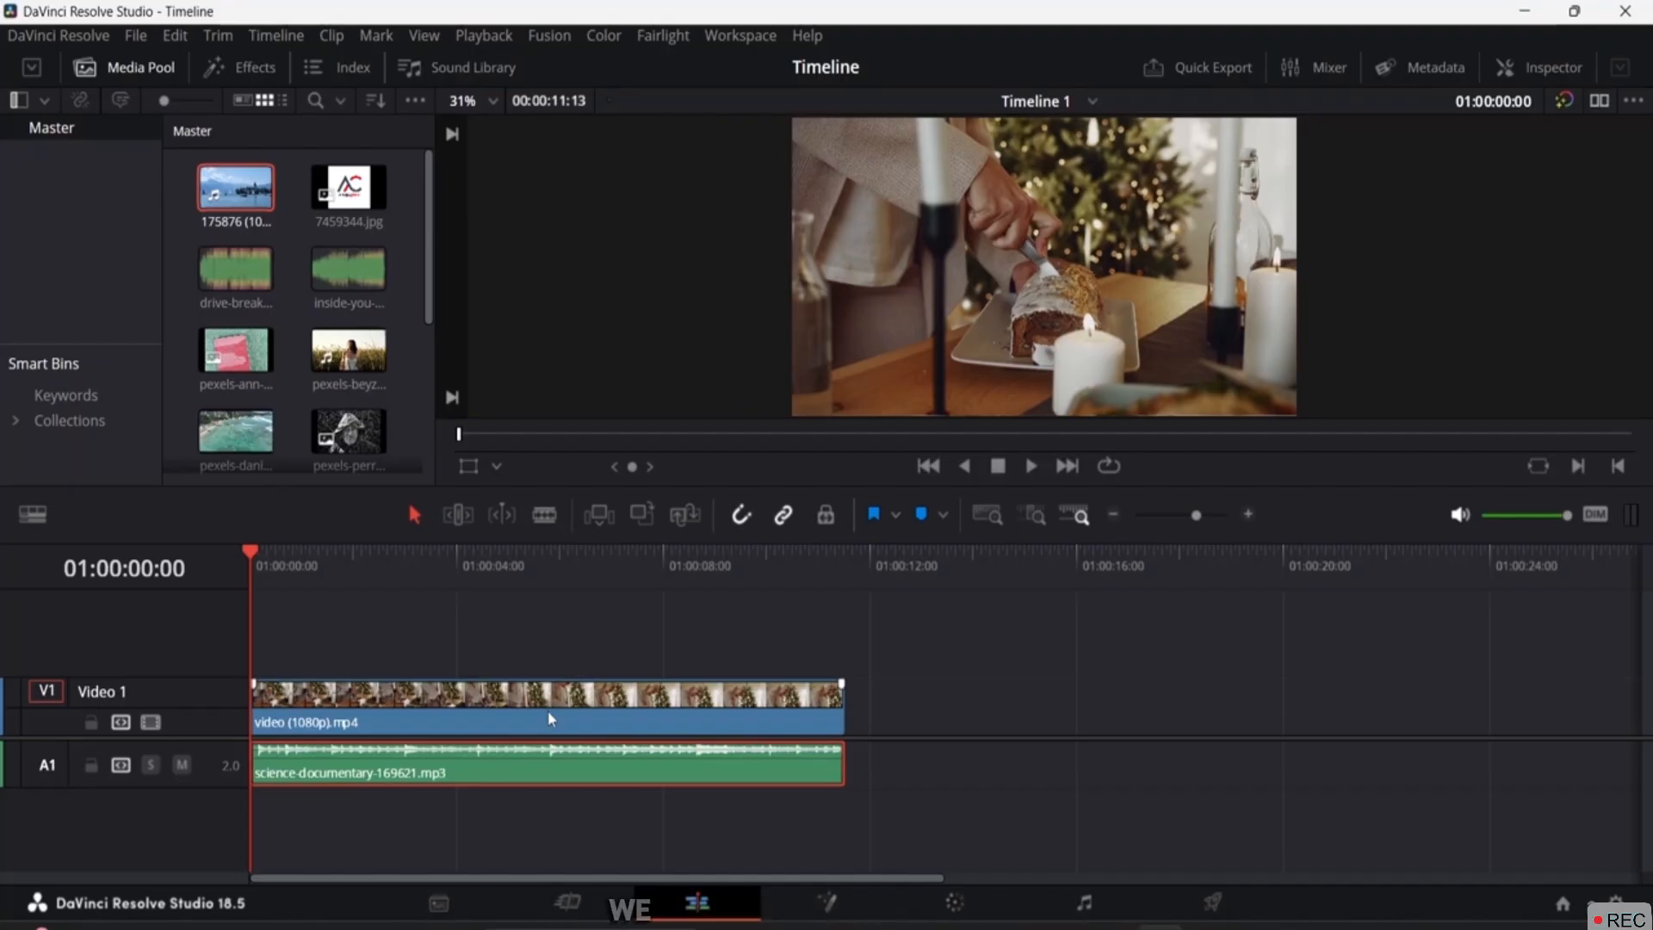
Step: Turn off the Auto Track Selector on Video 1, and briefly disable and re-enable that video track
left_click(121, 724)
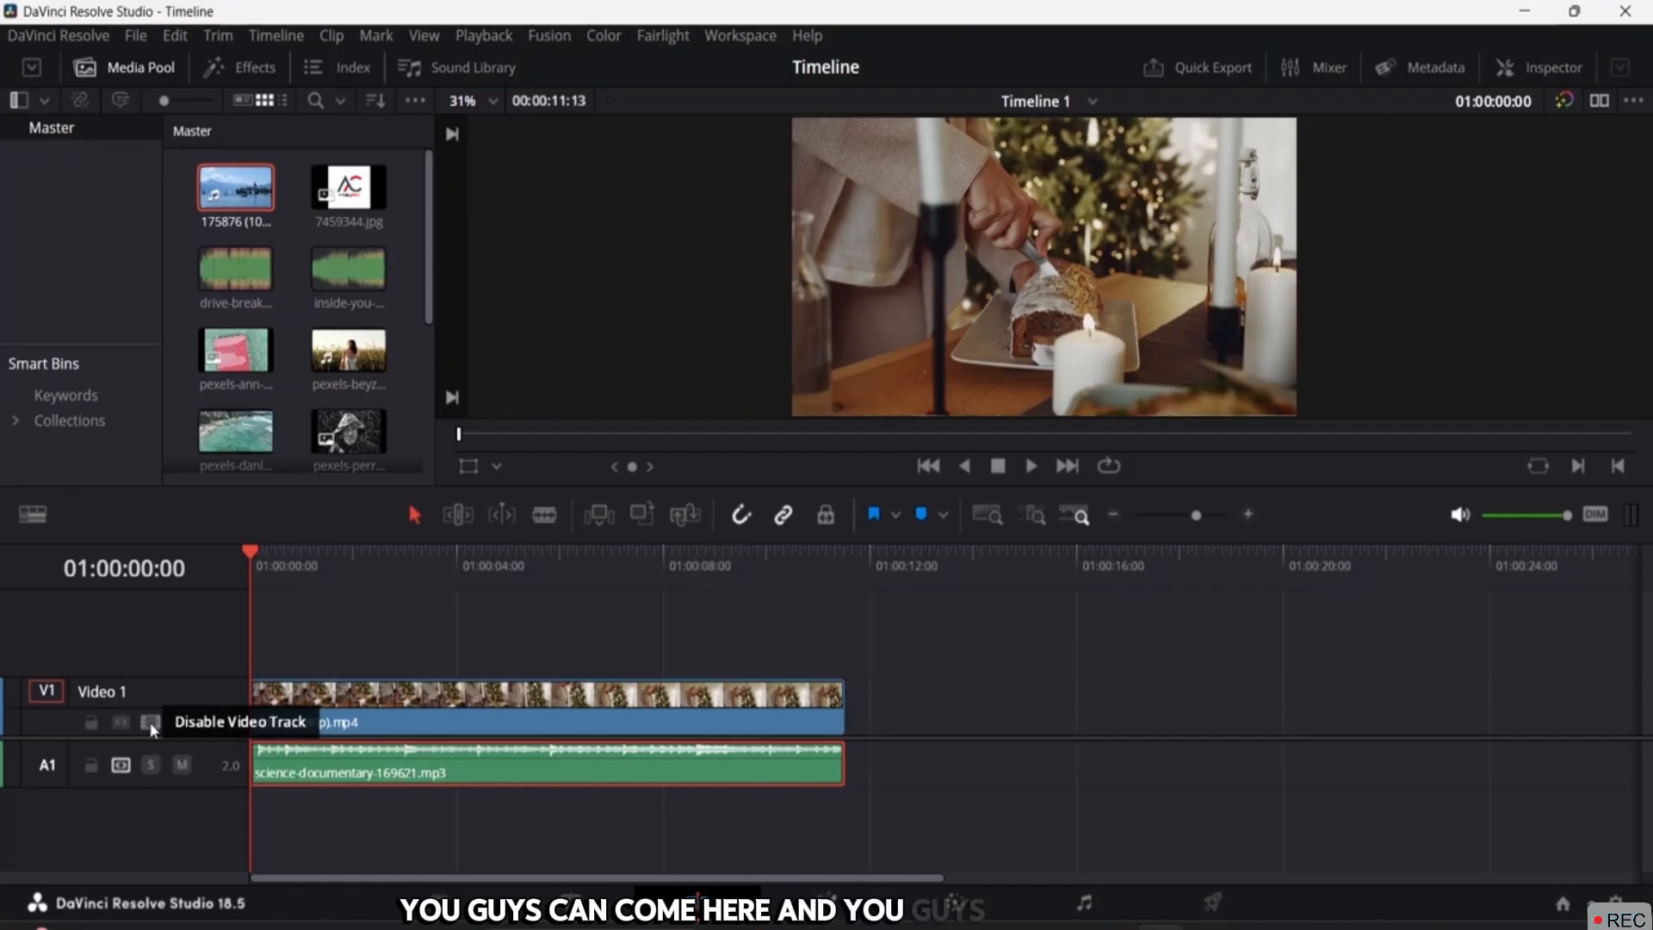
left_click(151, 723)
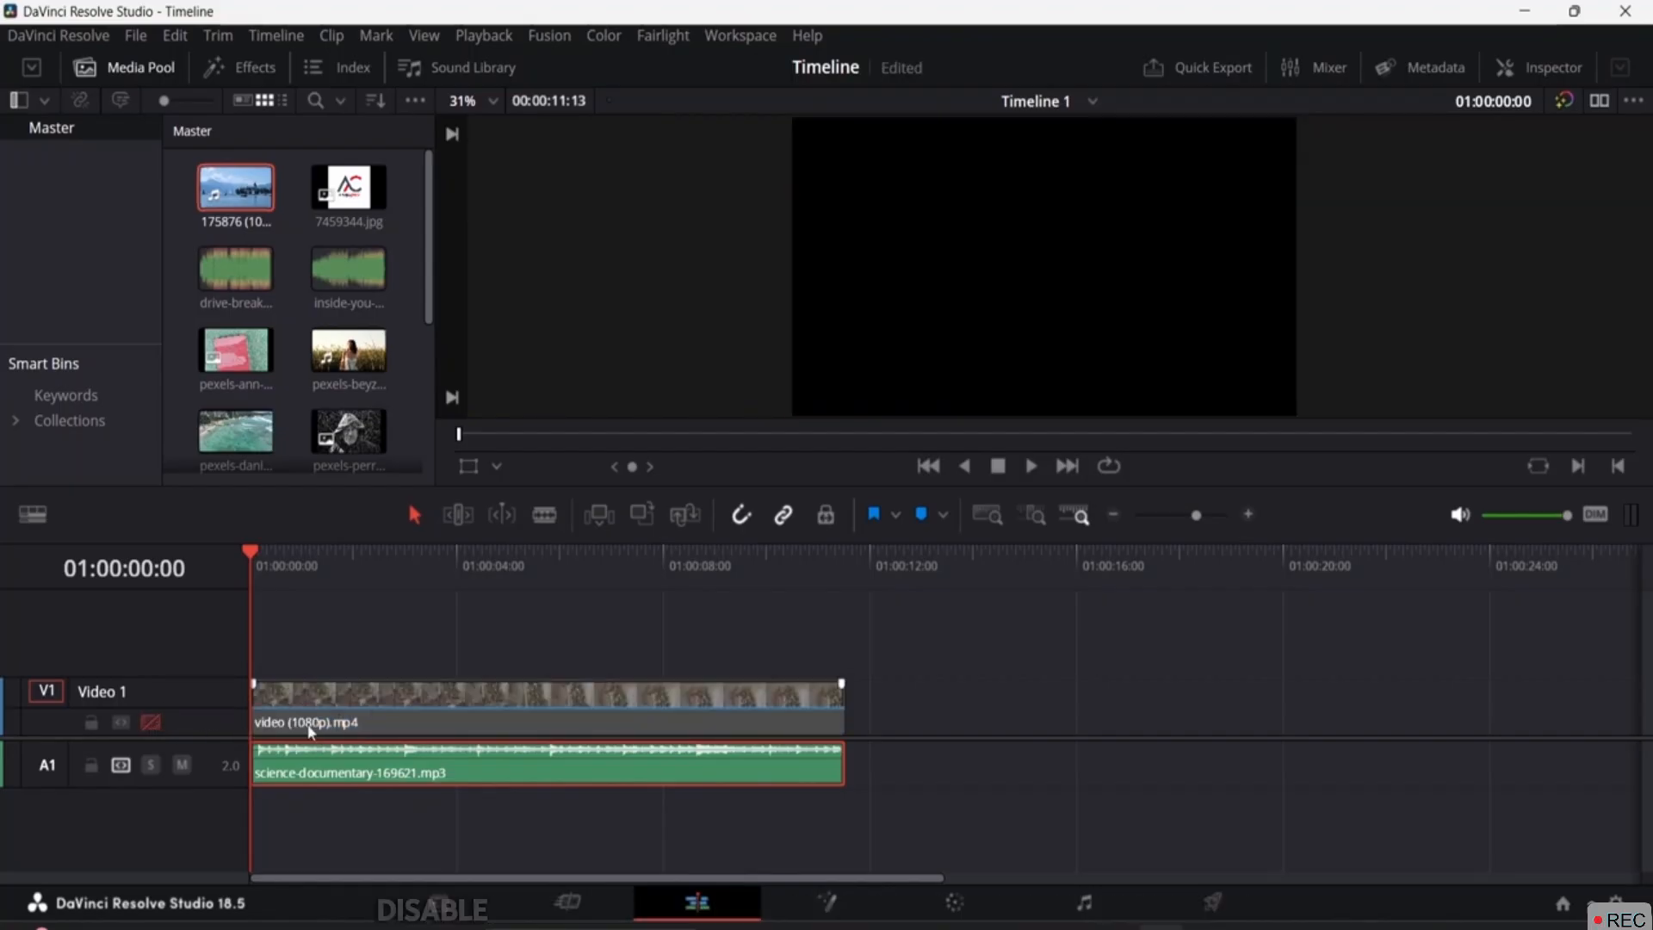
left_click(151, 721)
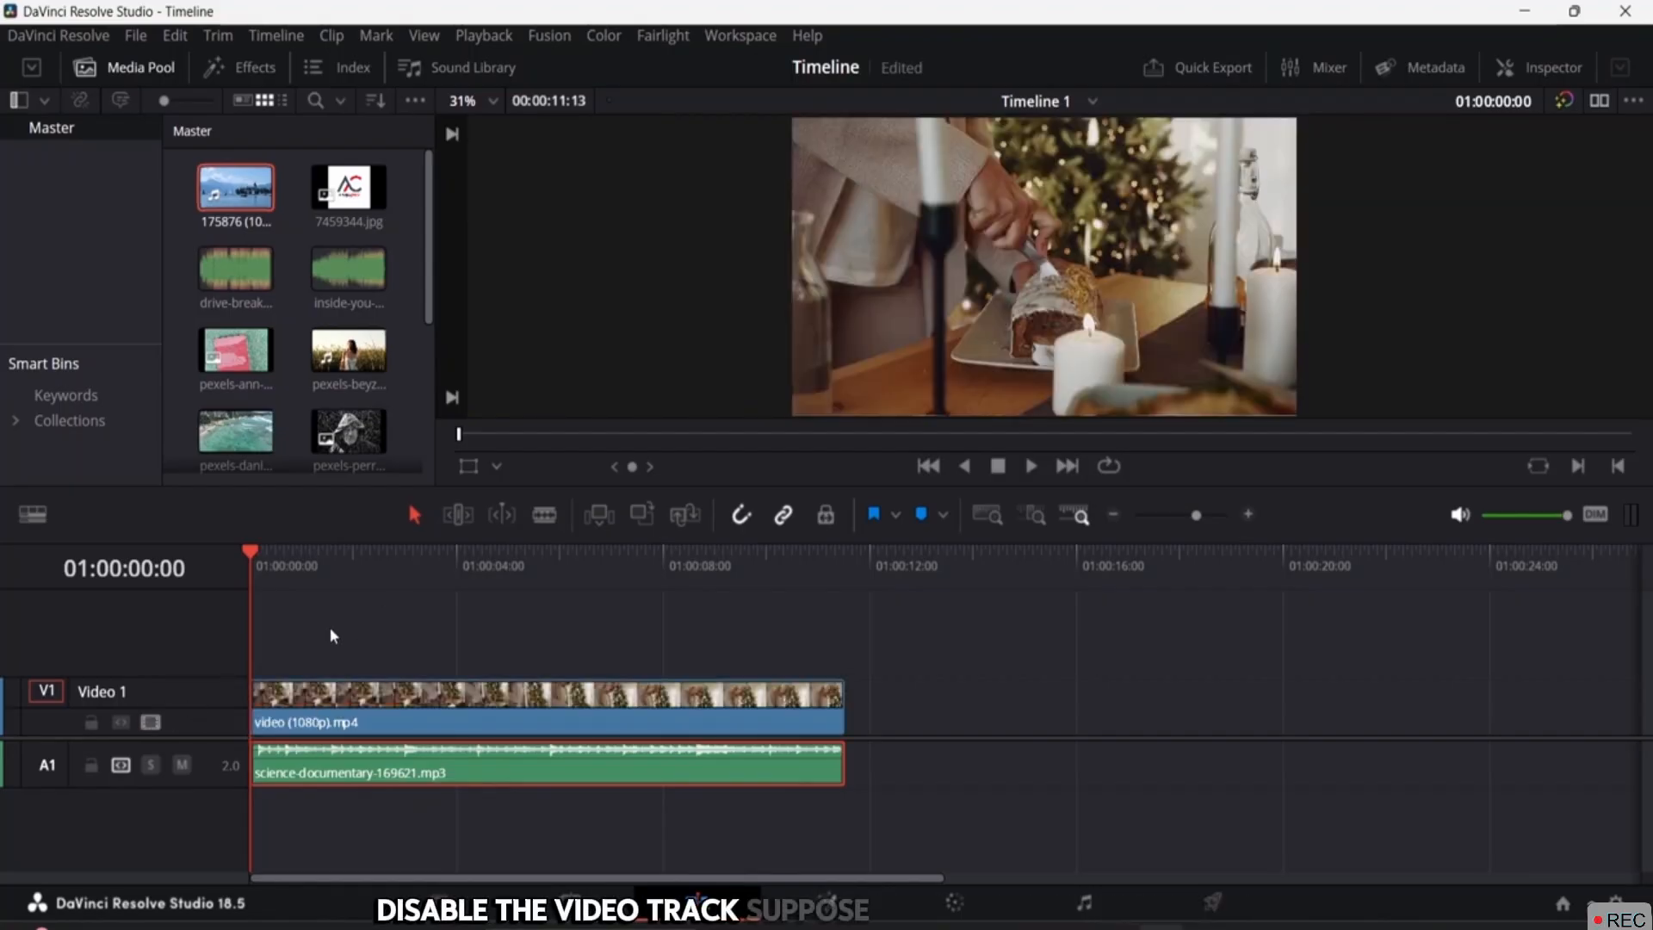
Step: Stack the clip of the woman in the grass field on a new track above the existing video, and toggle Video 1 off and on
left_click(348, 351)
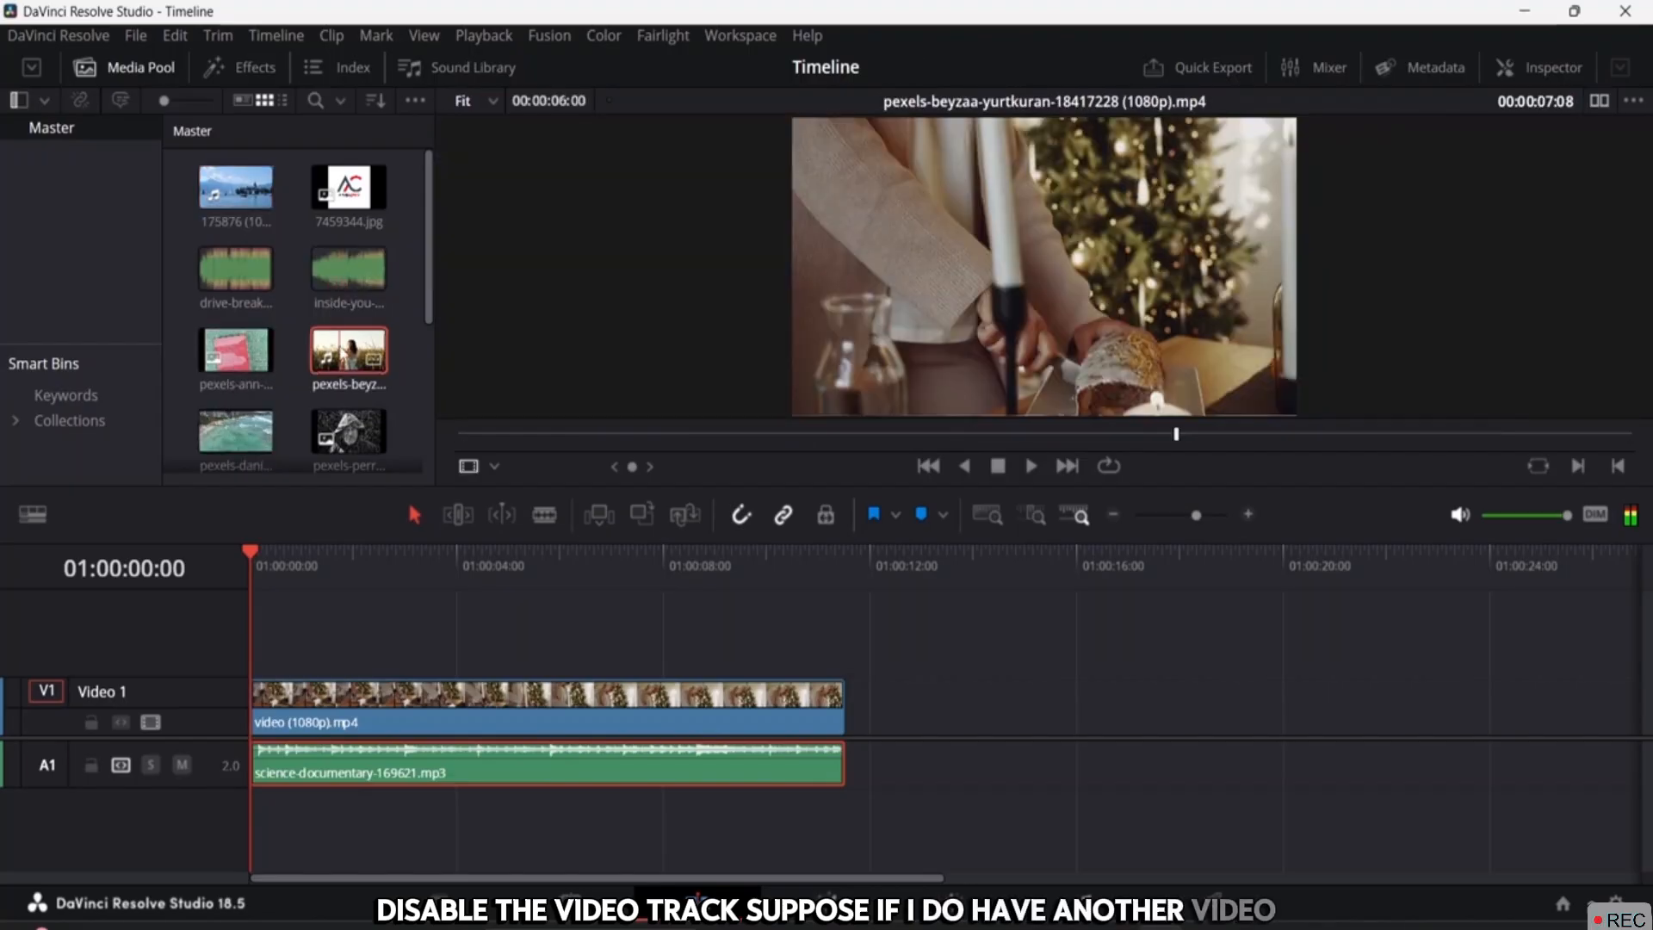
left_click_drag(349, 351, 288, 648)
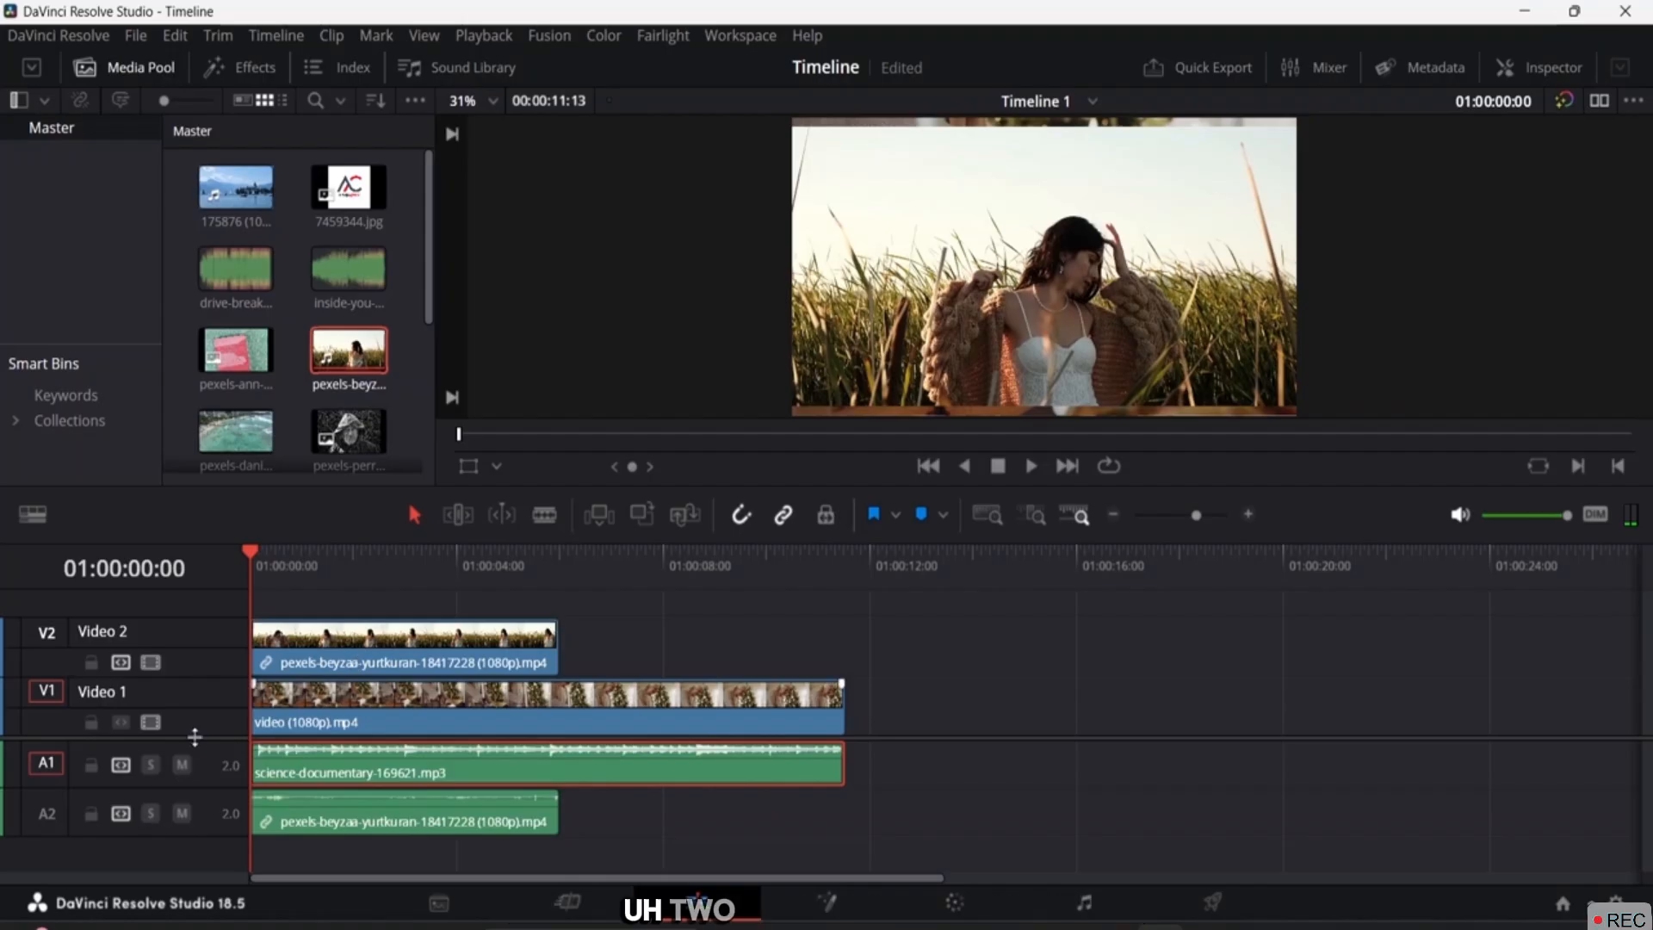
left_click(156, 721)
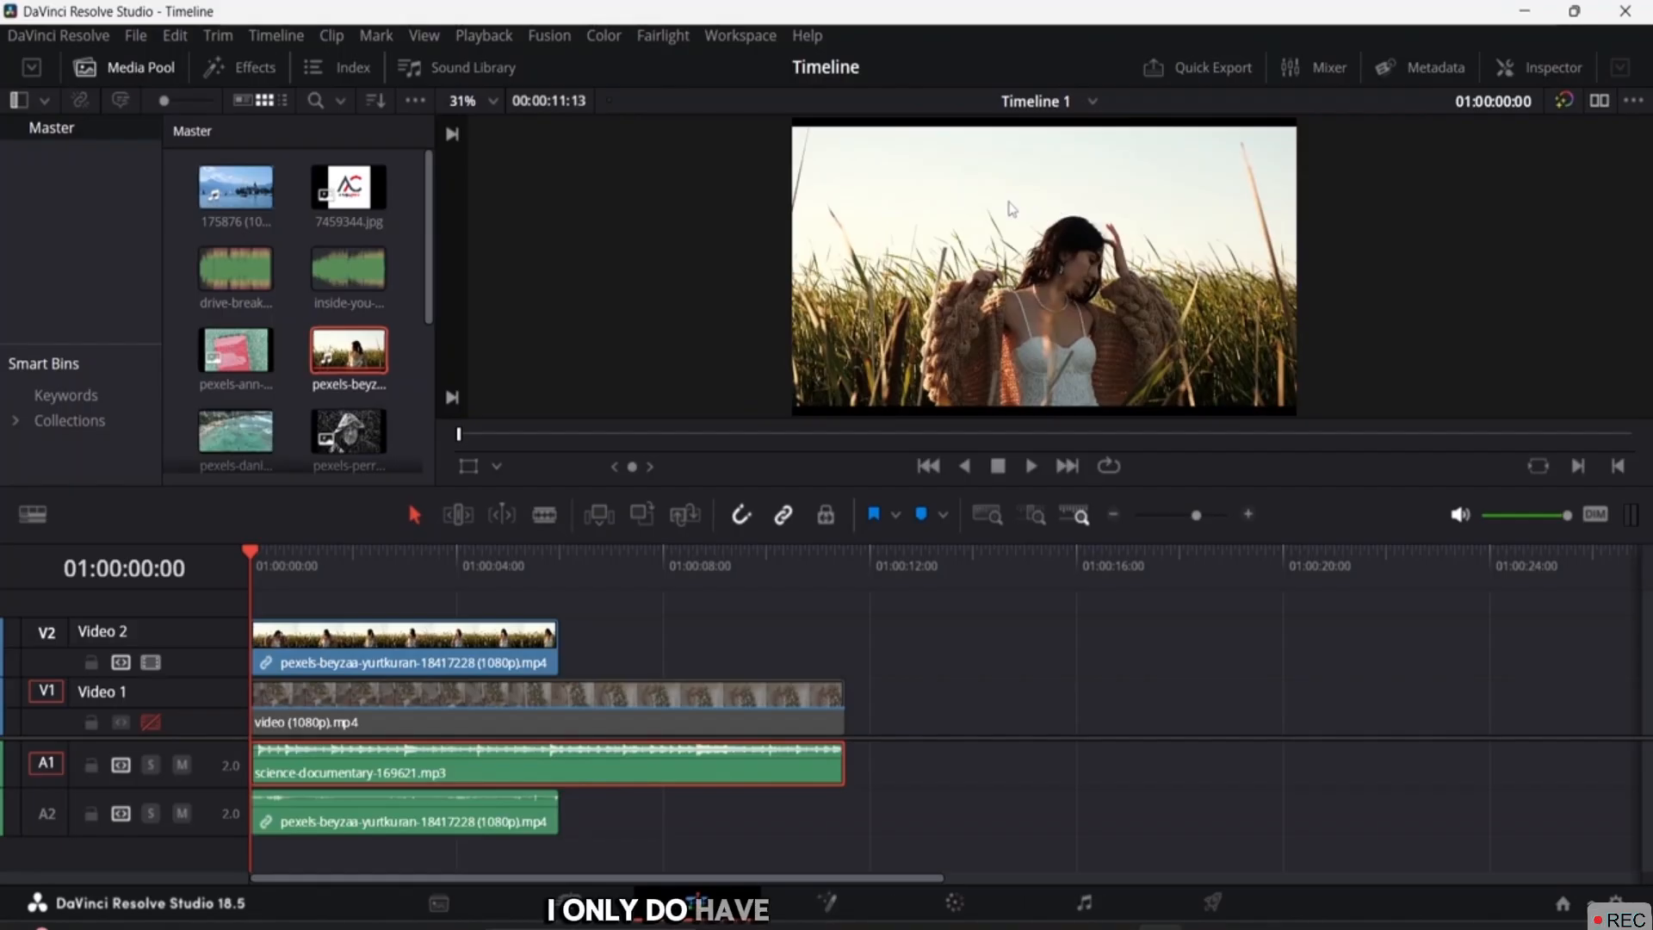
left_click(153, 721)
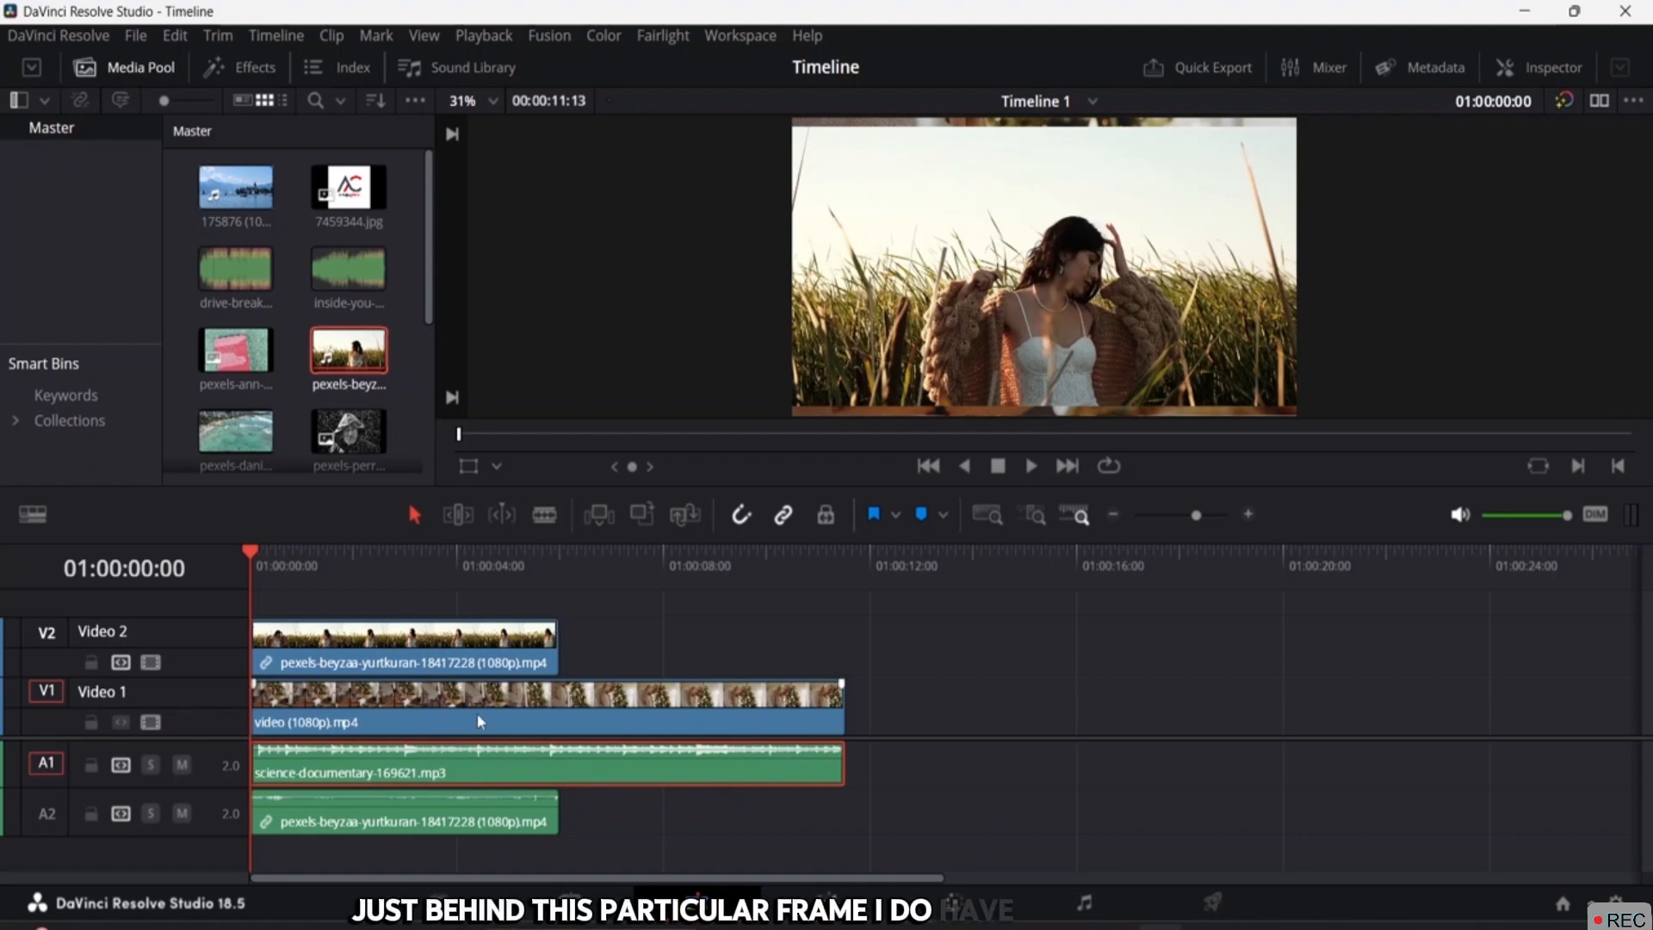
Step: Ripple delete the woman-in-the-field clip and its linked audio from the timeline
left_click(432, 657)
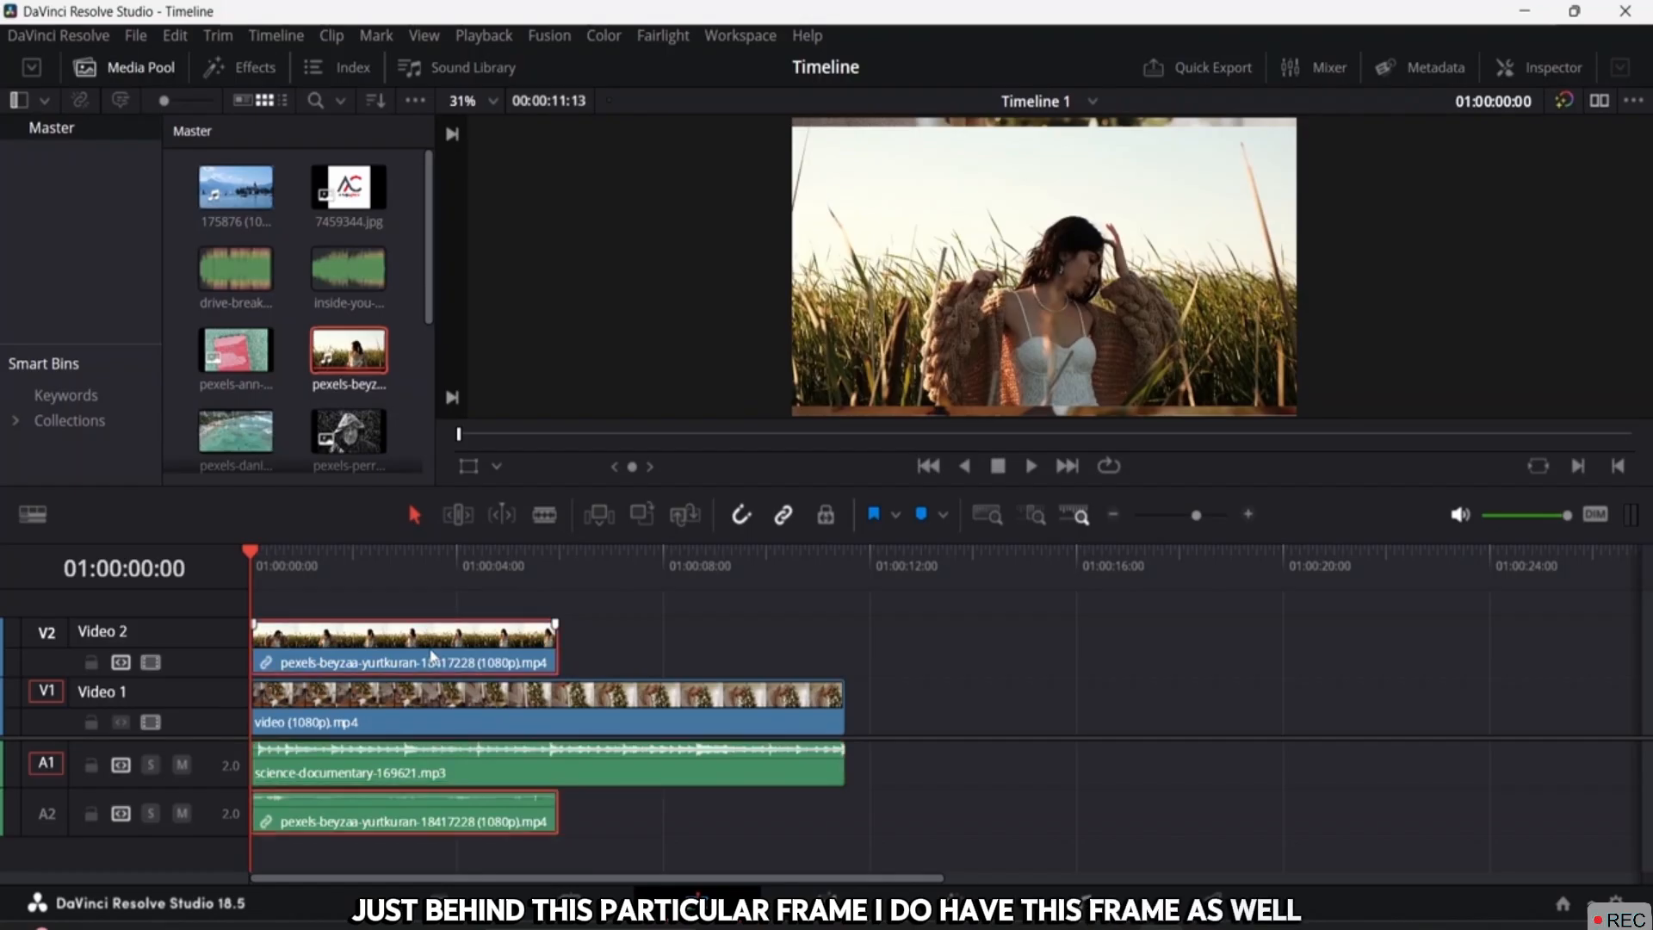
key("Delete")
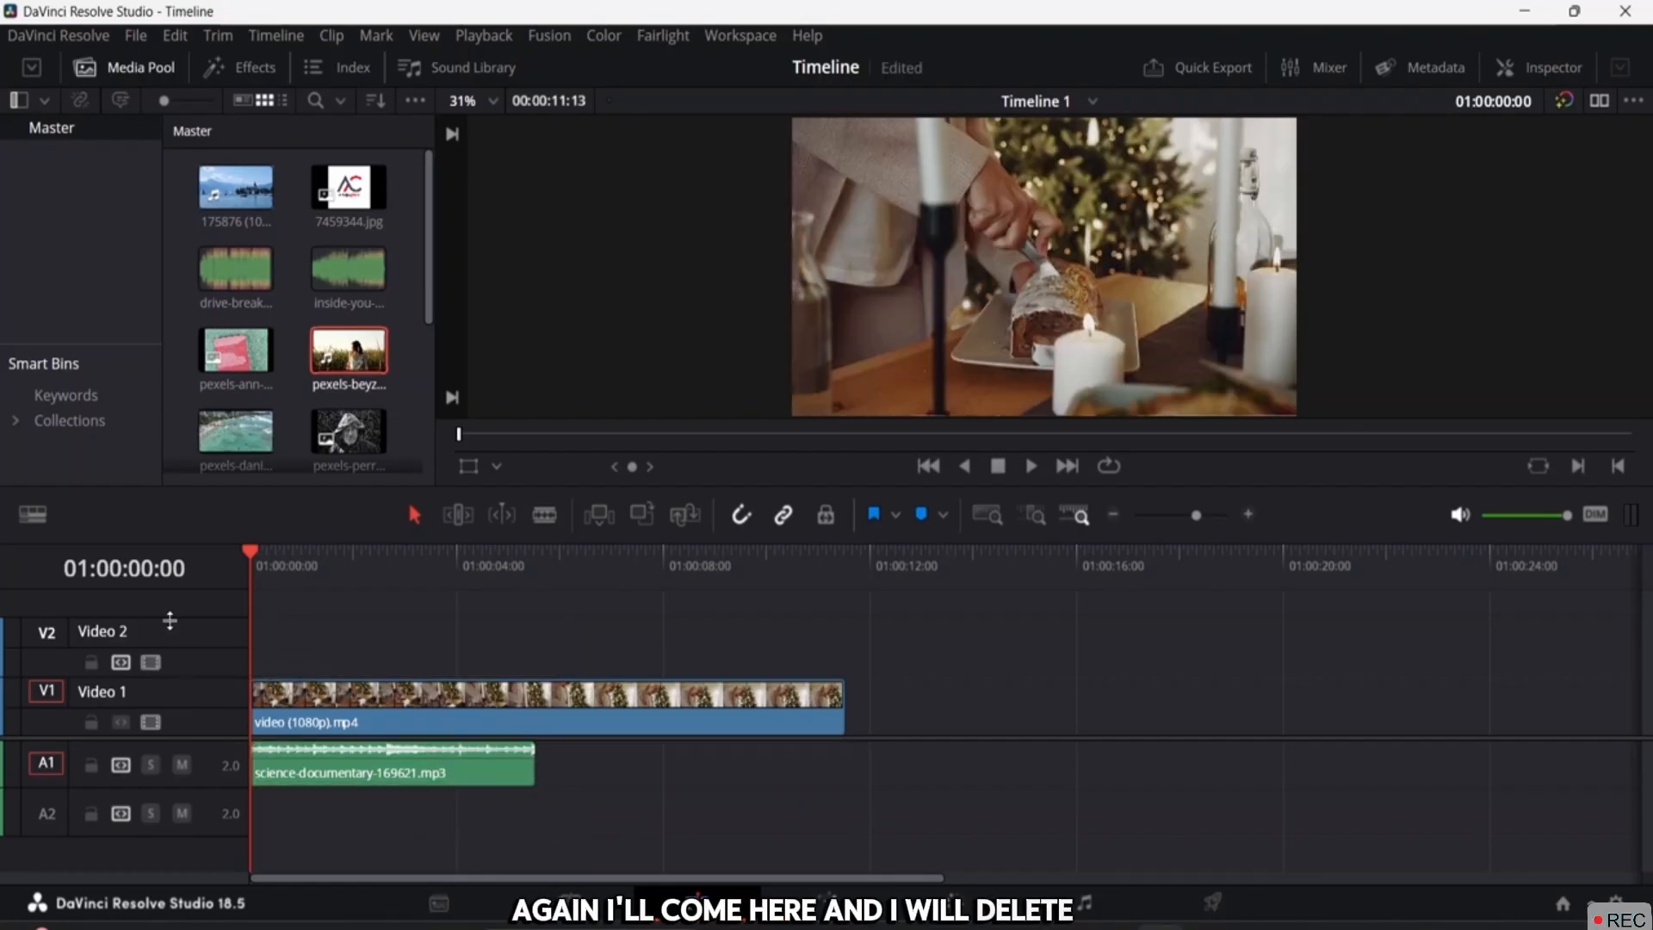
Step: Open the Video 2 track name for editing and close it without renaming, and turn off the Auto Track Selector on A1
double_click(143, 631)
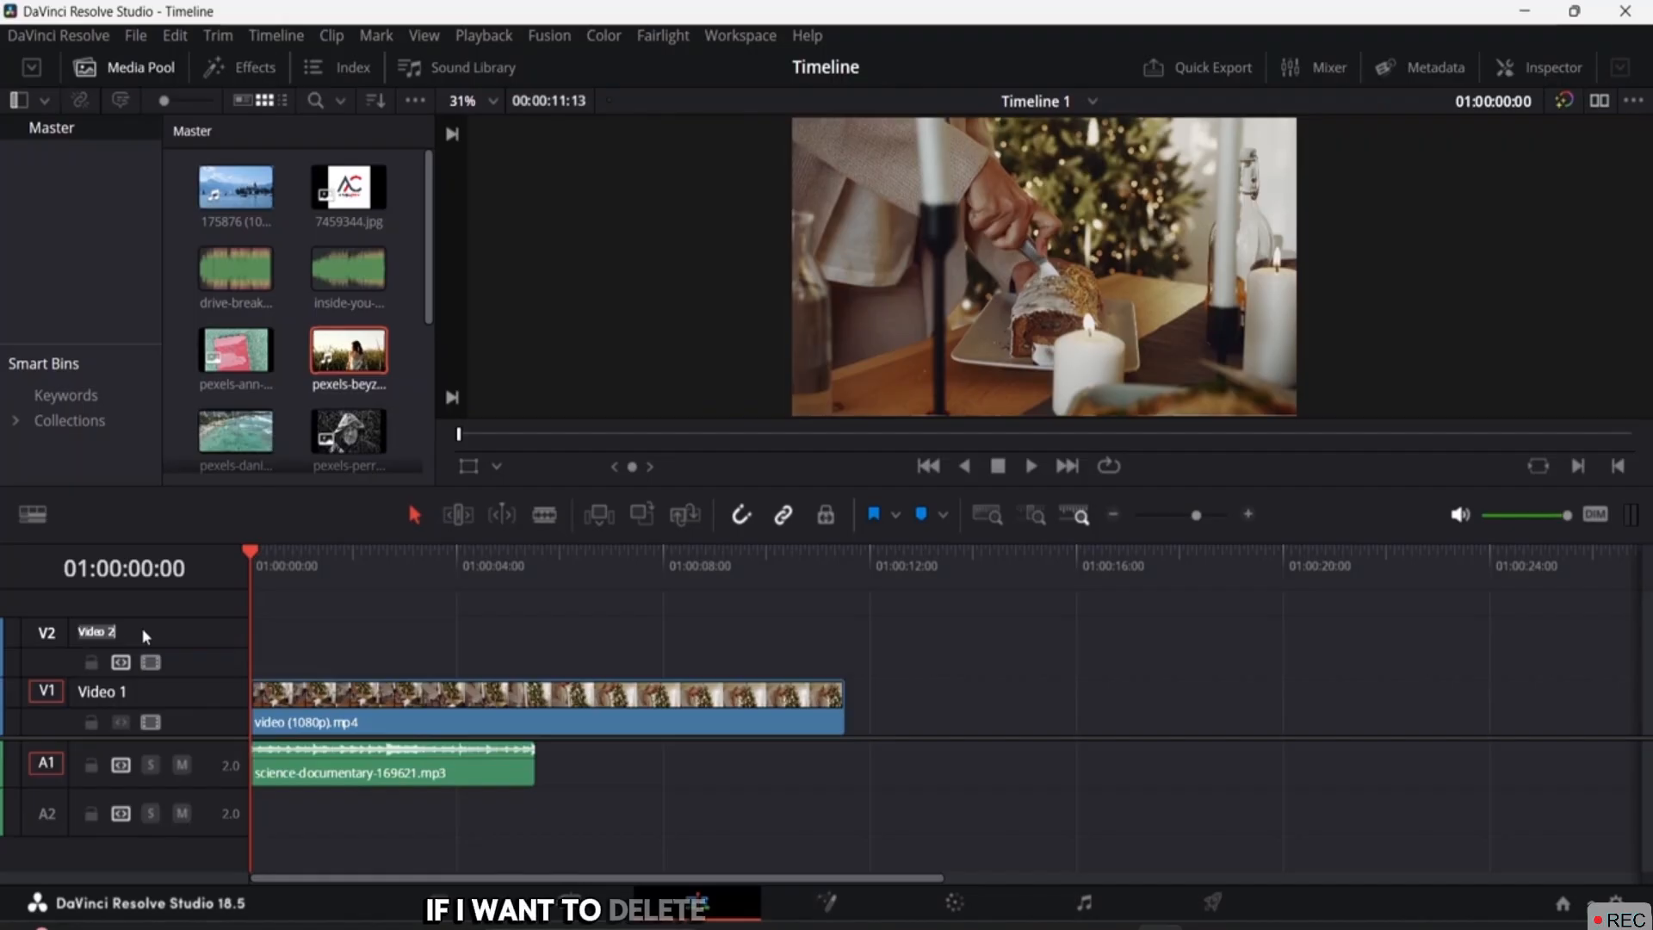
left_click(169, 625)
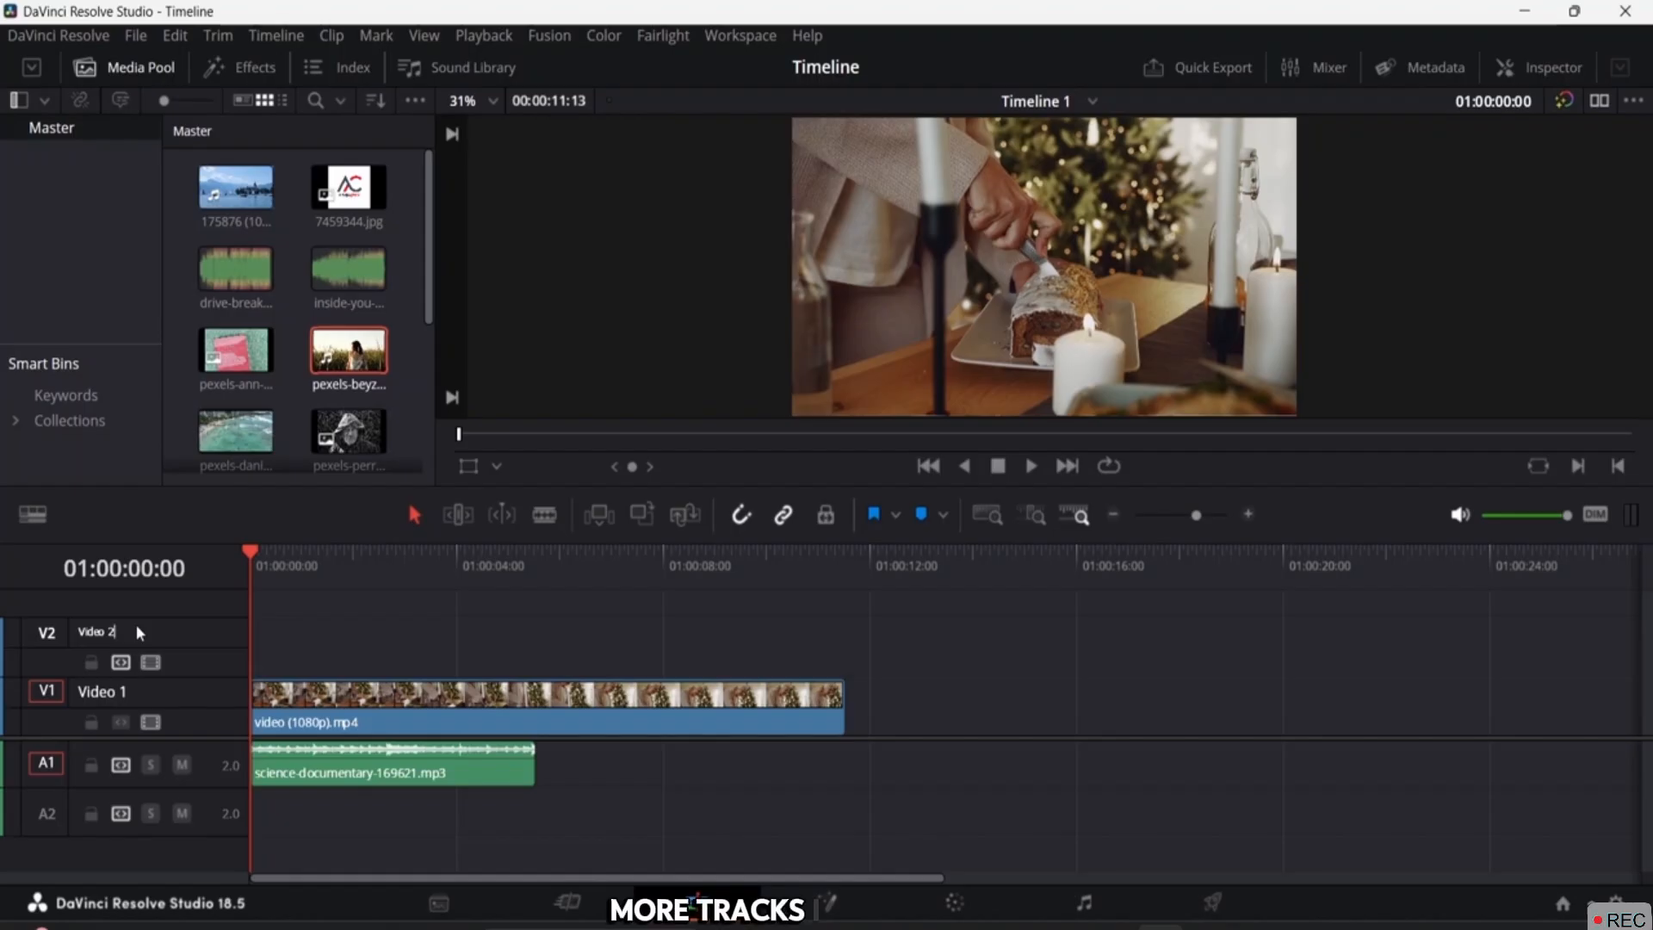
left_click(129, 728)
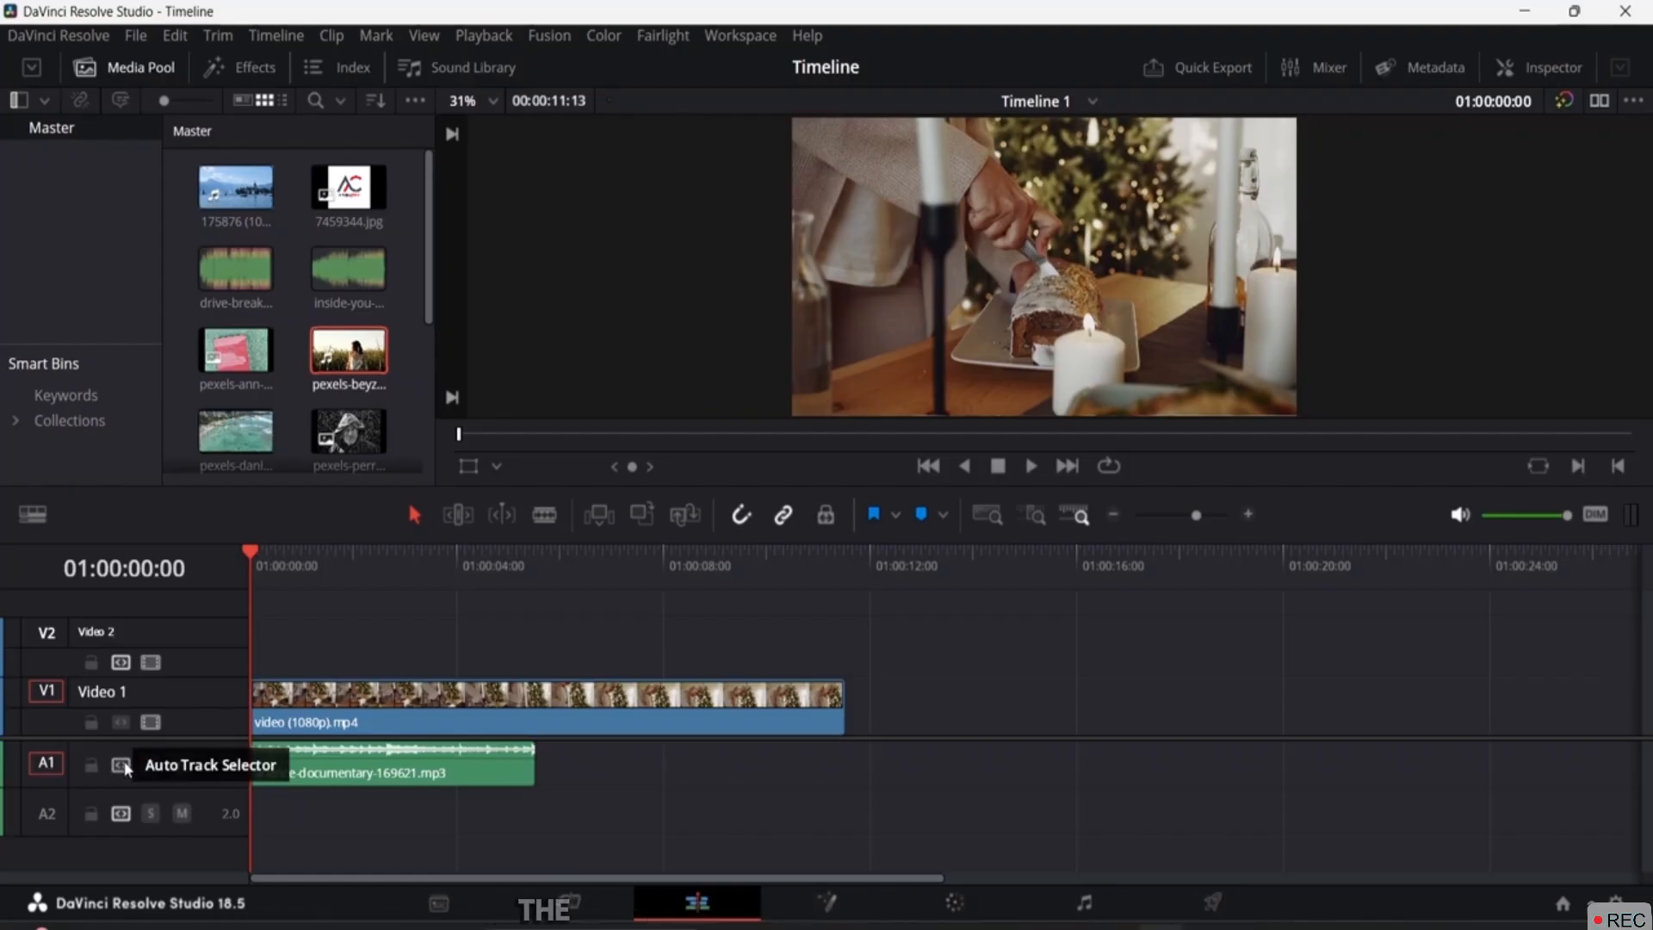
key("Return")
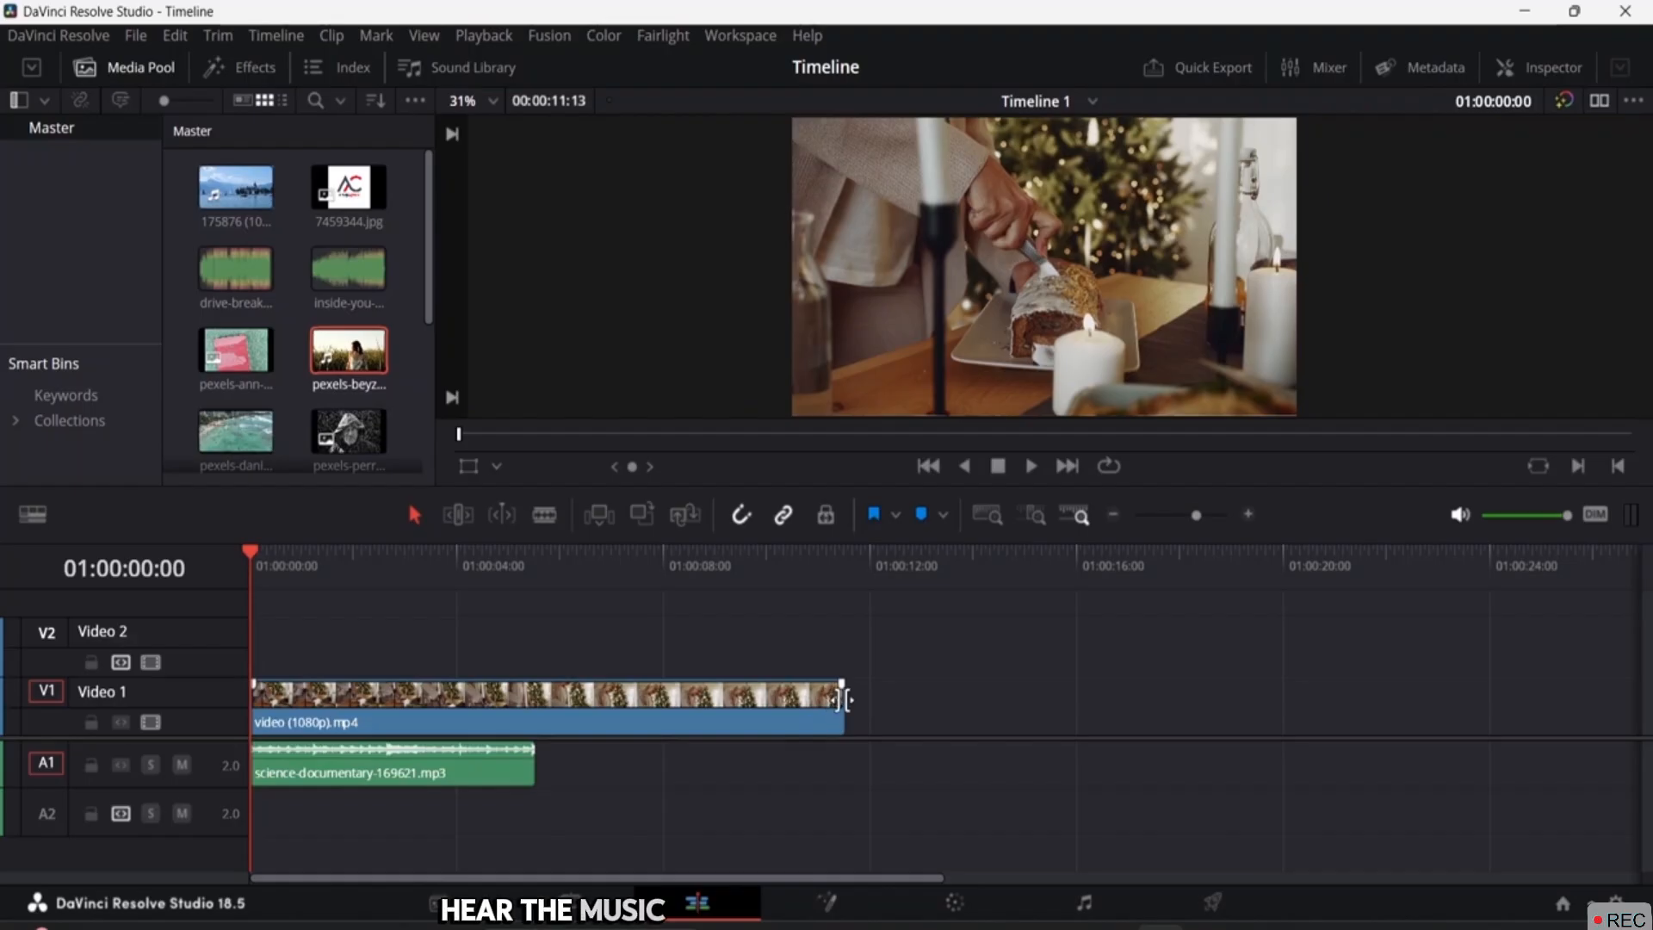
Step: Trim the end of video (1080p).mp4 back to where the music clip ends, and play the timeline
left_click_drag(842, 712, 484, 717)
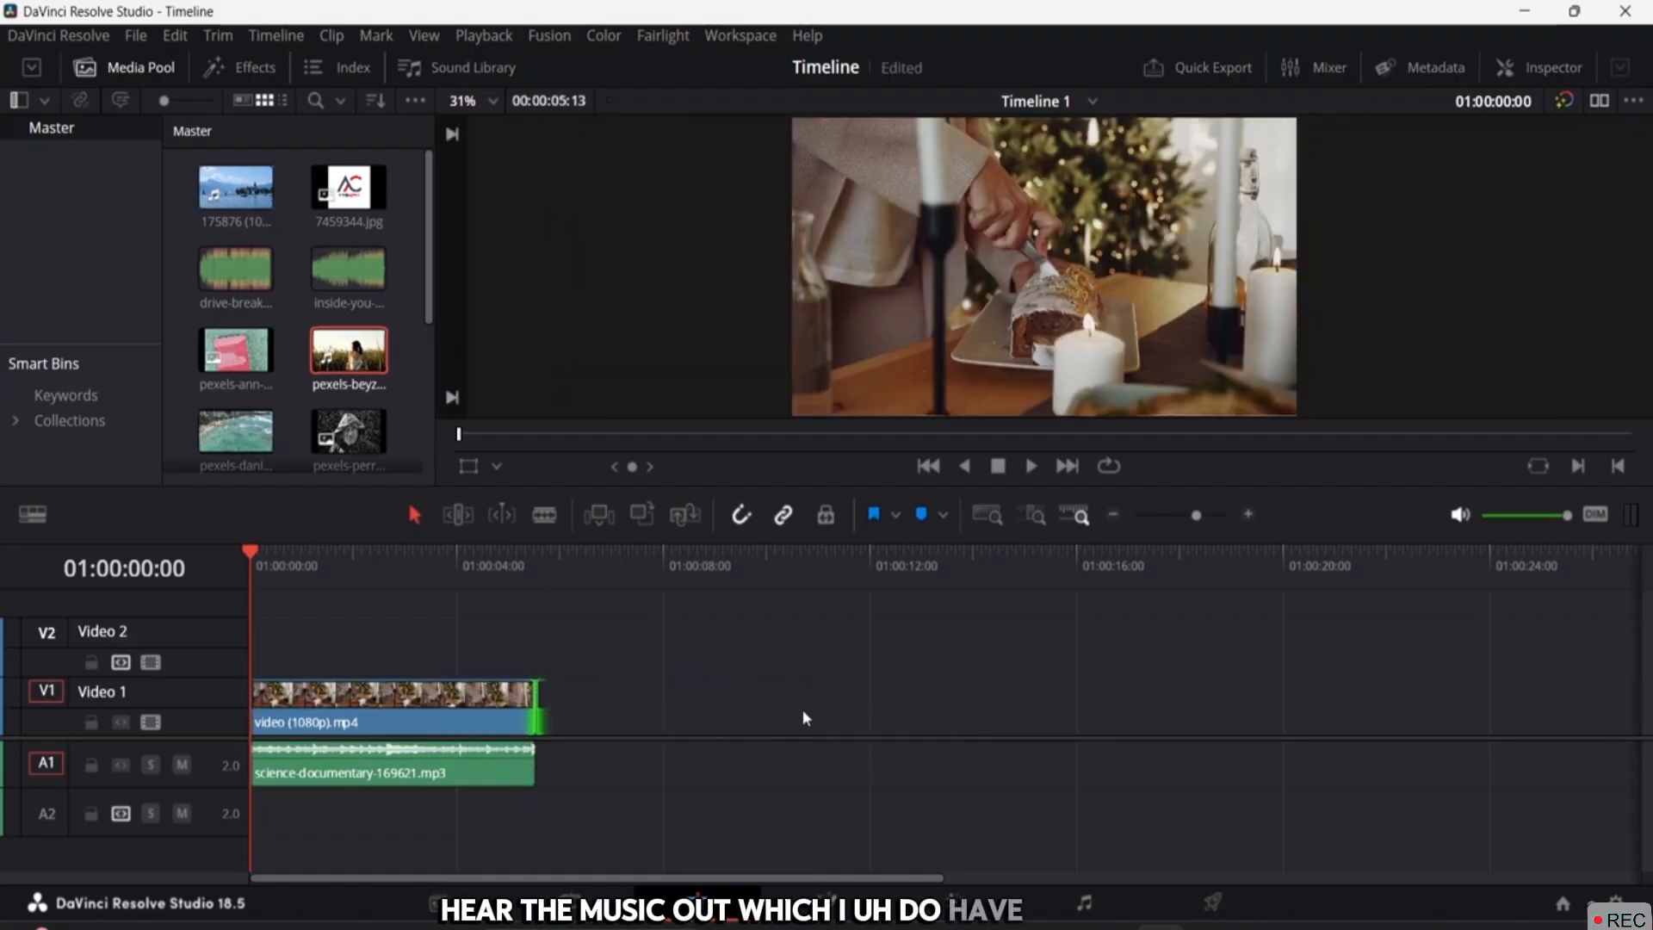
key("space")
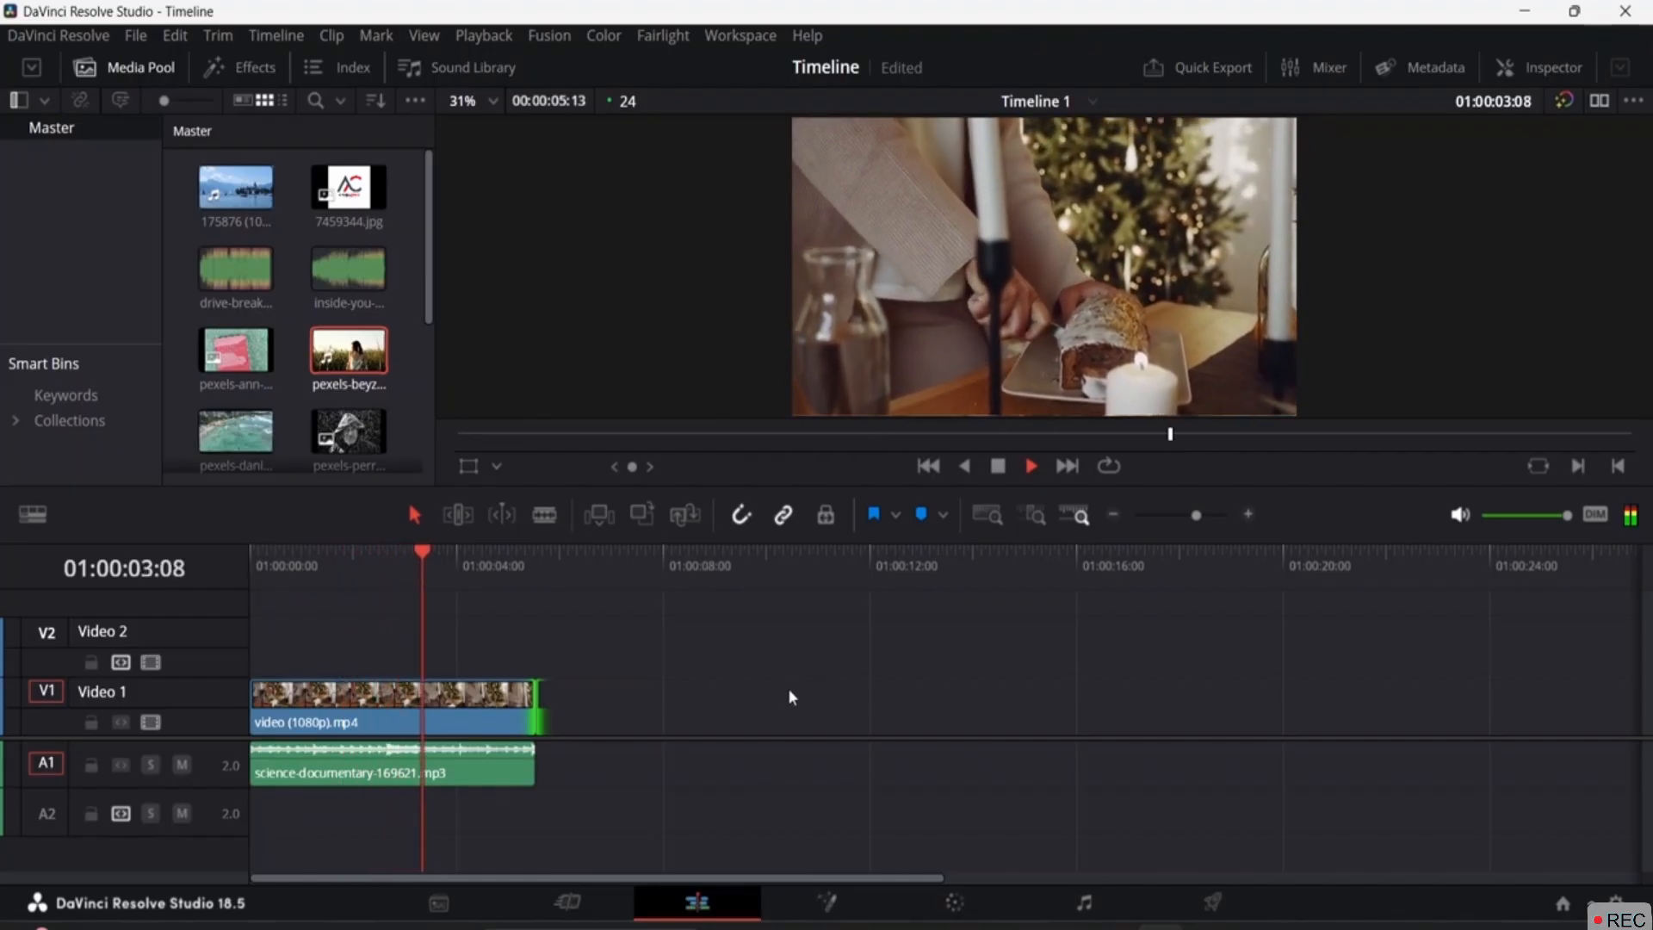
key("space")
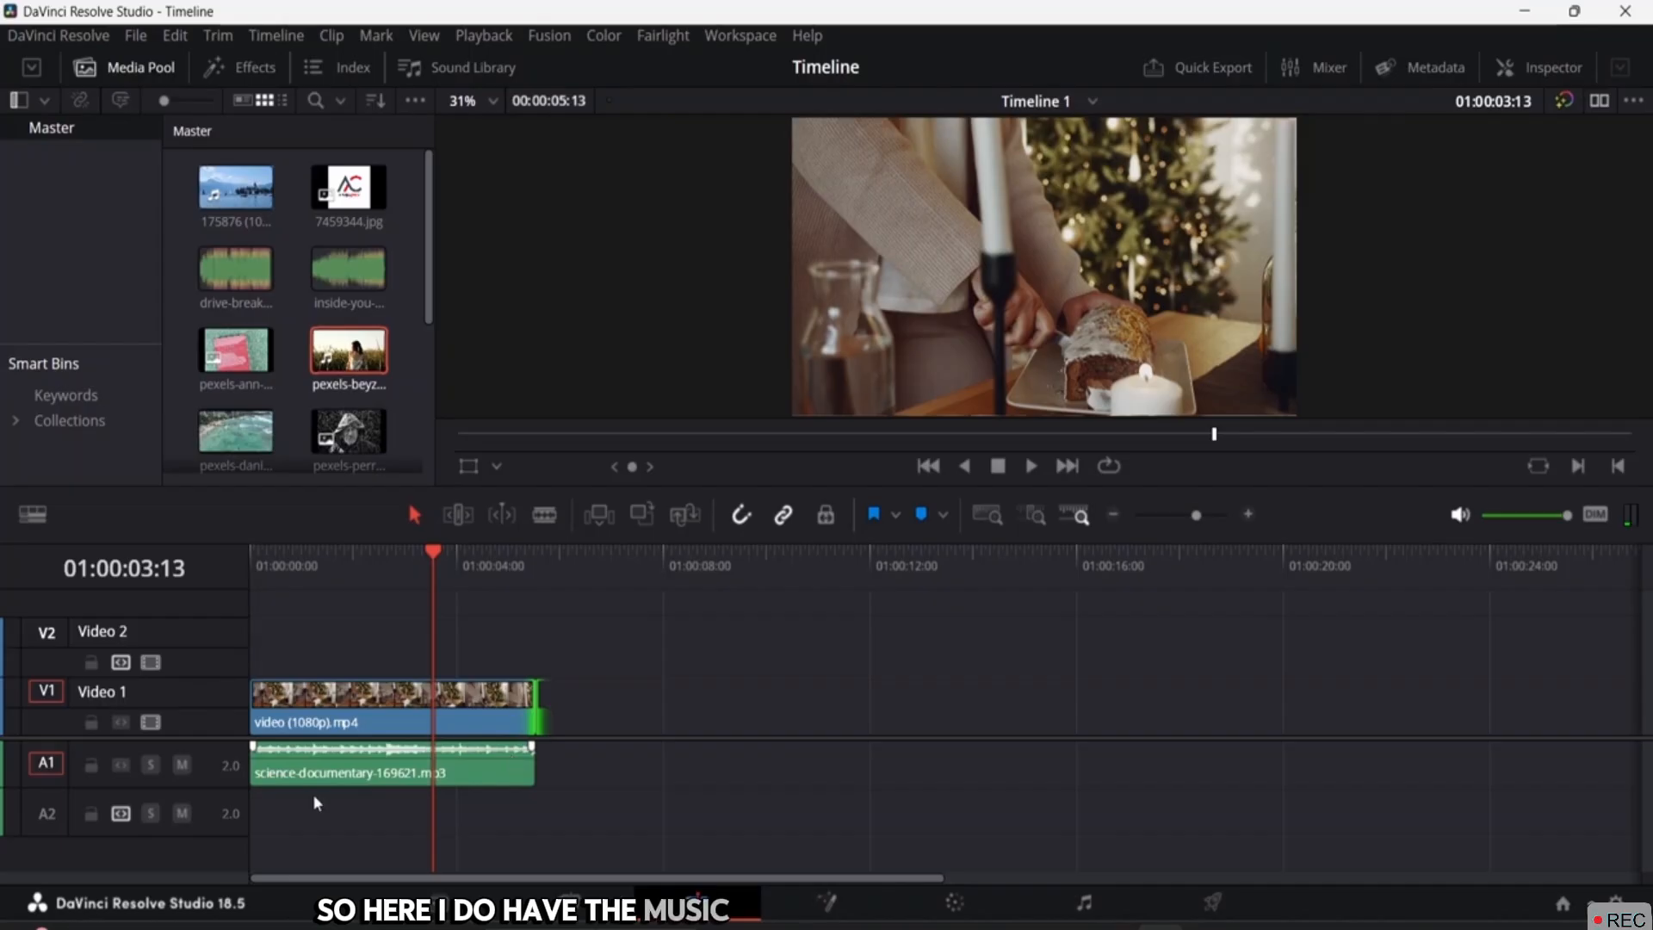
Step: Mute the A1 track and play the timeline from the start to check the sound
left_click(180, 764)
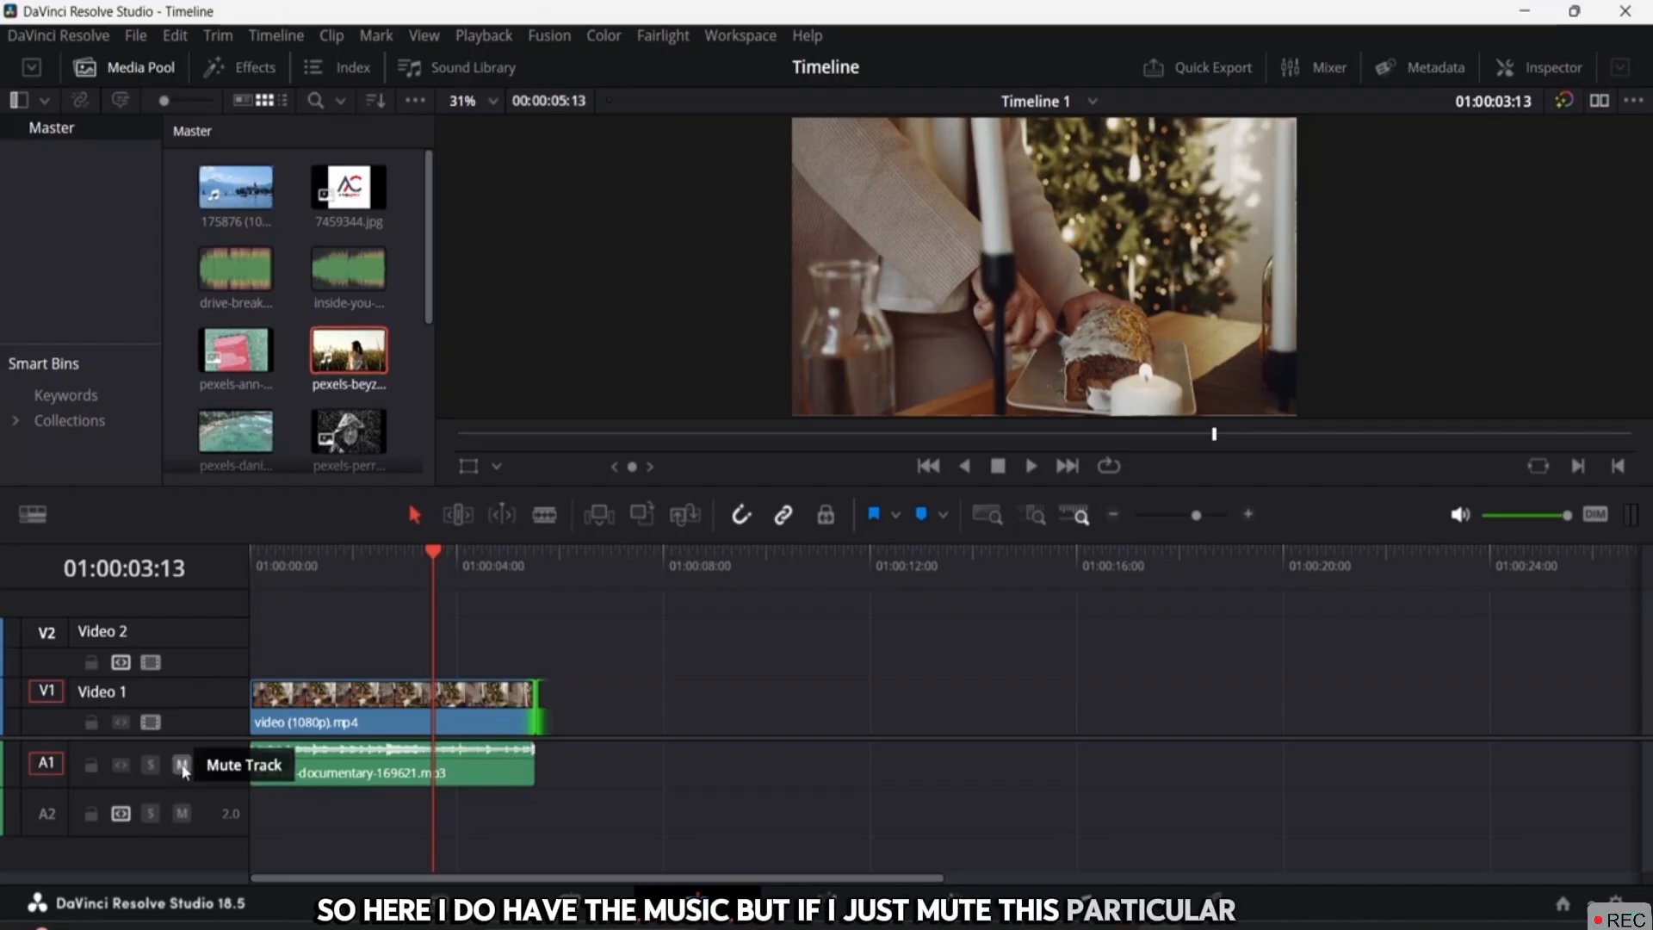
left_click(297, 561)
left_click_drag(268, 569, 213, 572)
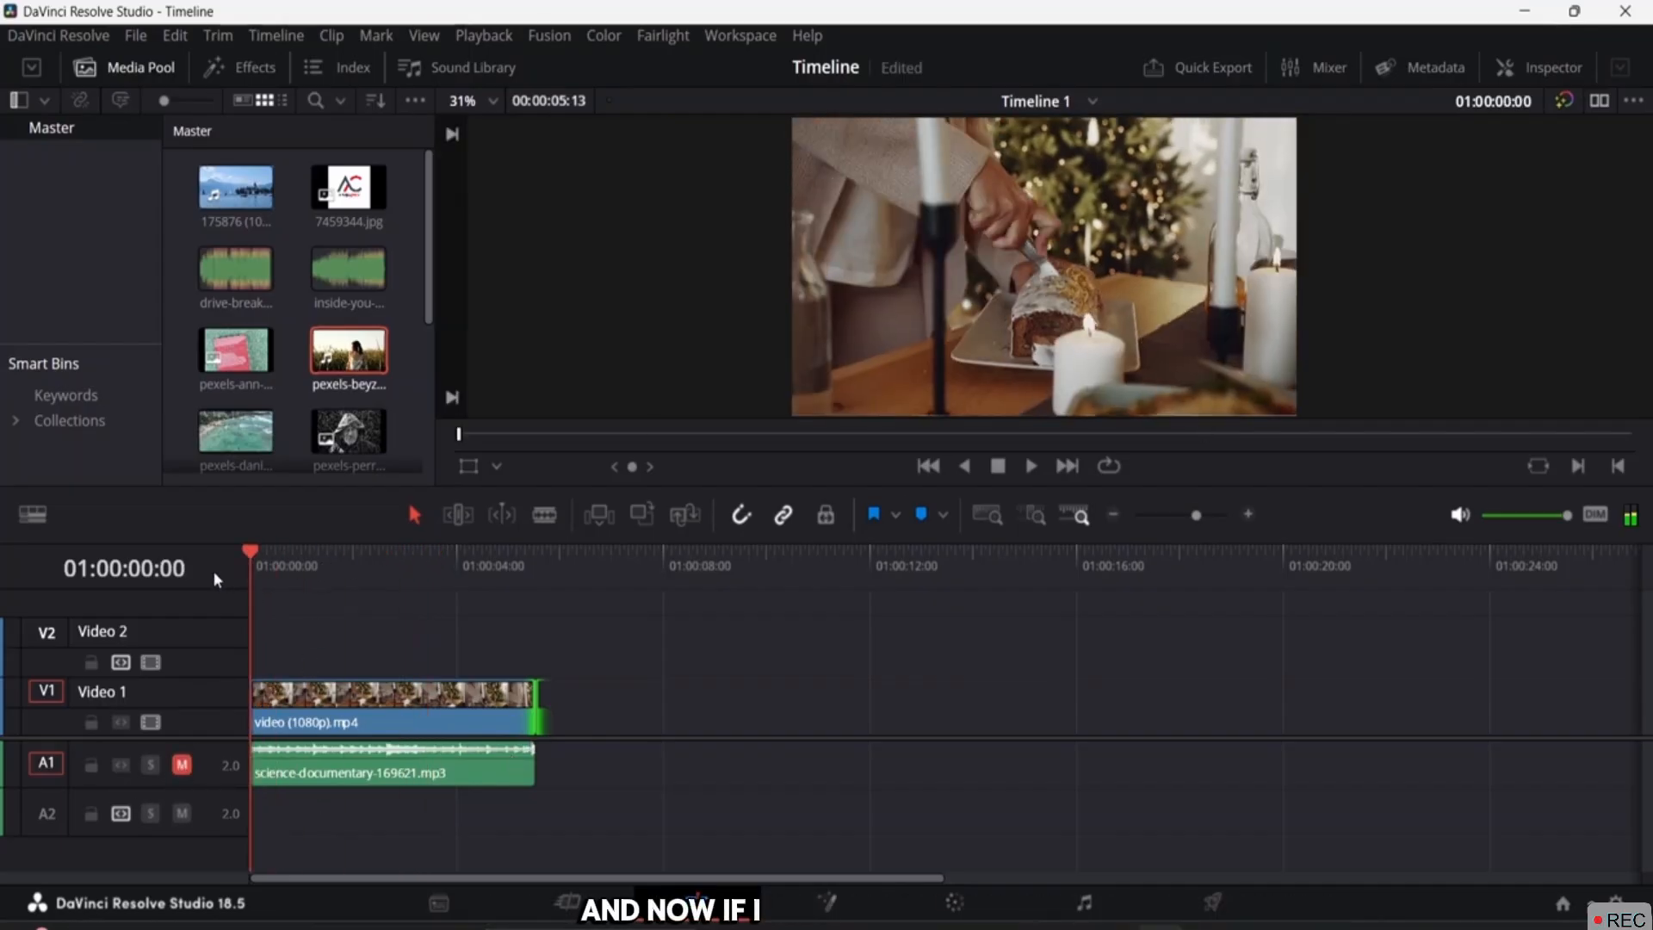
key("space")
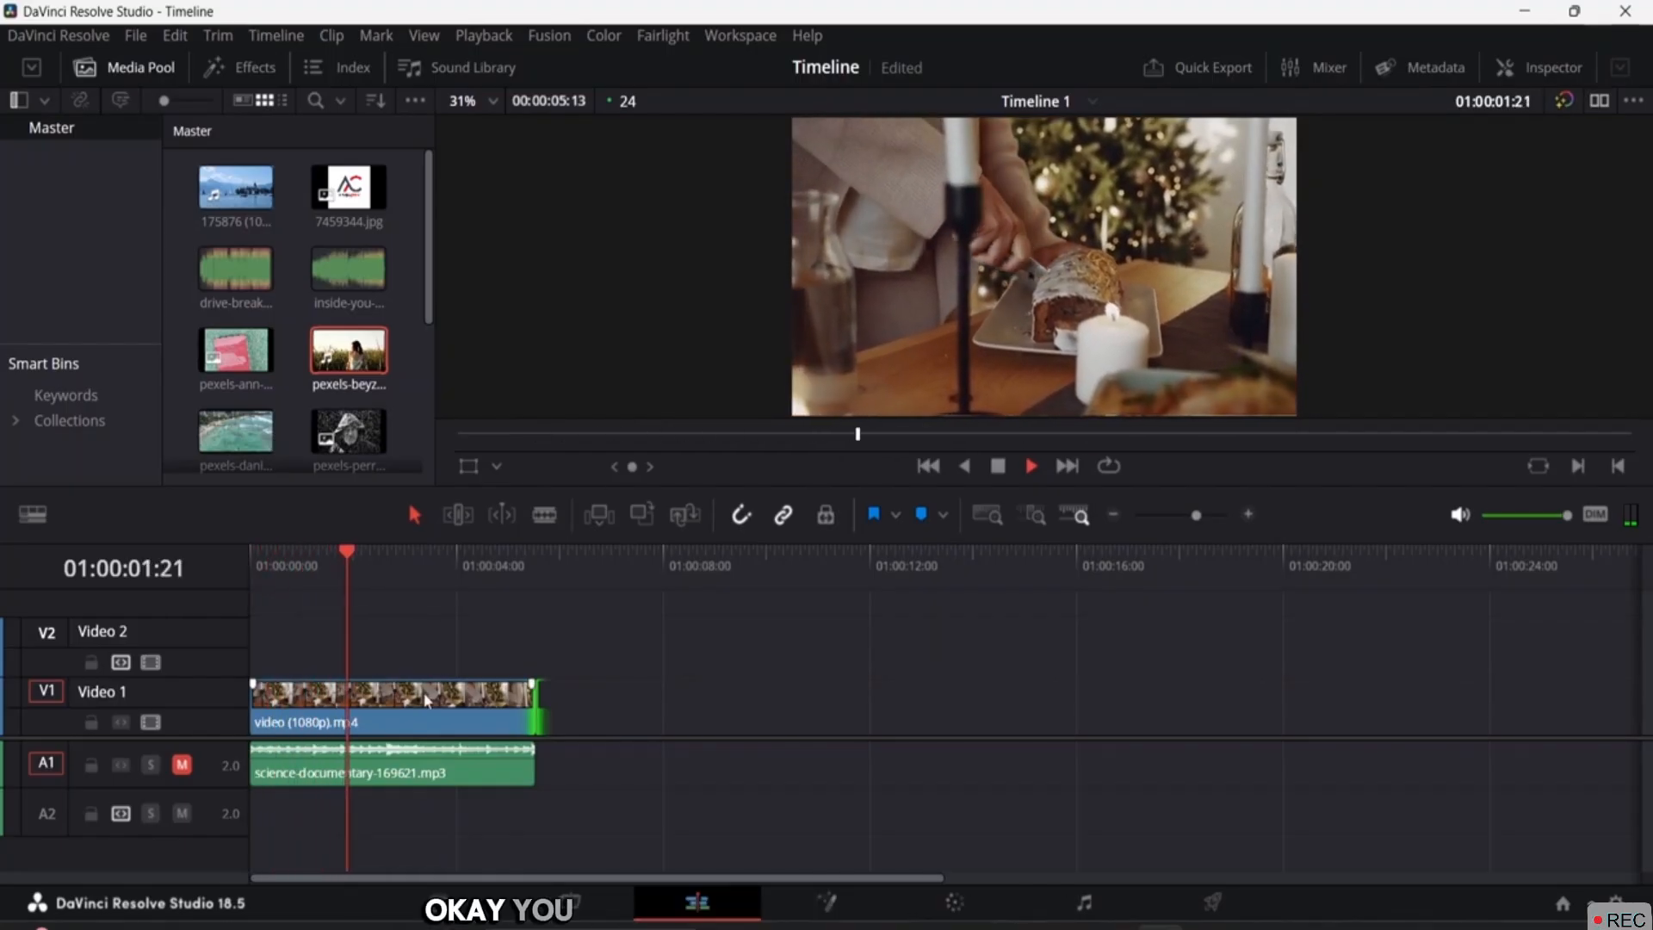
key("space")
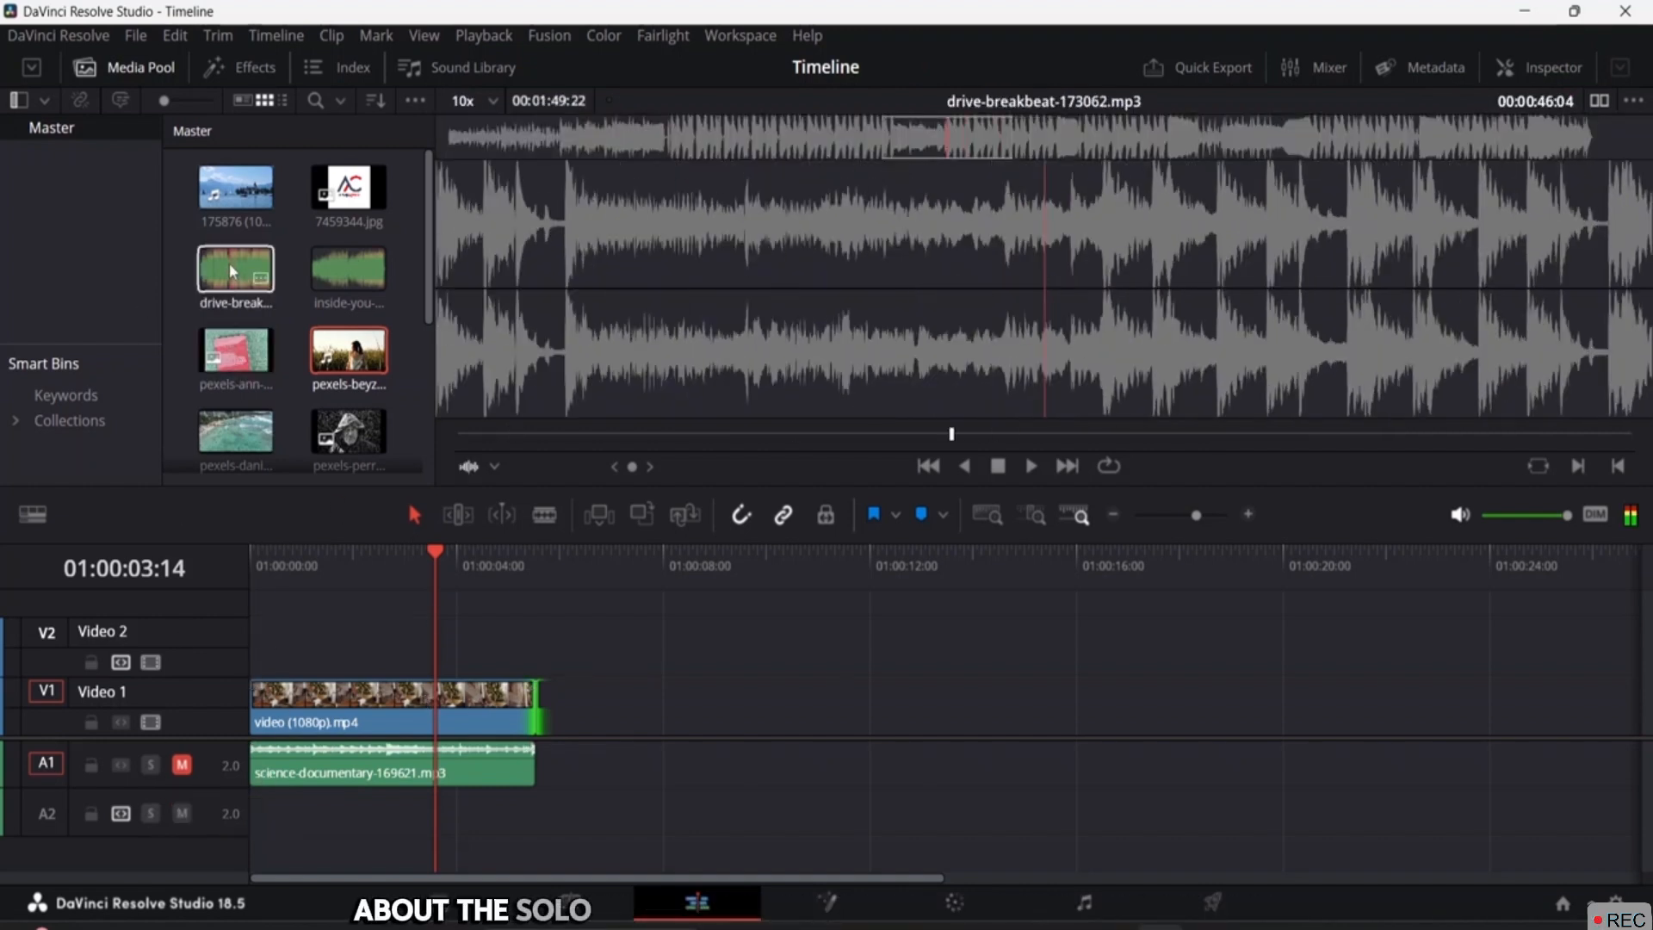
Step: Add drive-breakbeat-173062.mp3 at the start of the A2 track, and play from the beginning with A1 unmuted
left_click_drag(236, 284, 262, 815)
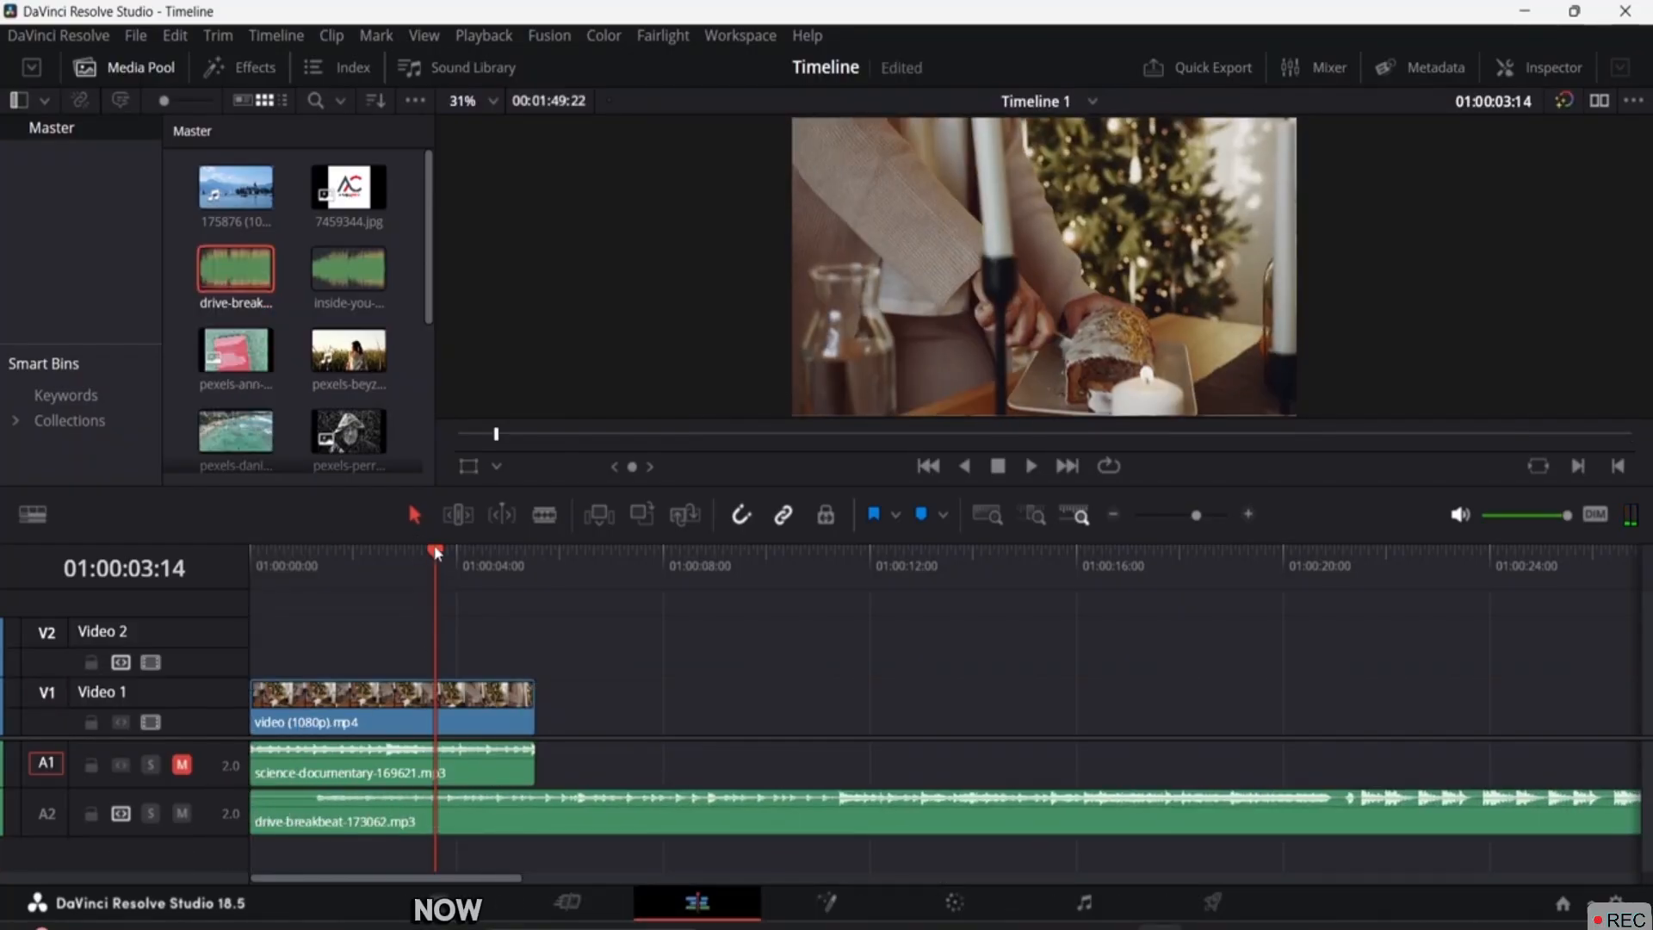
key("Home")
key("space")
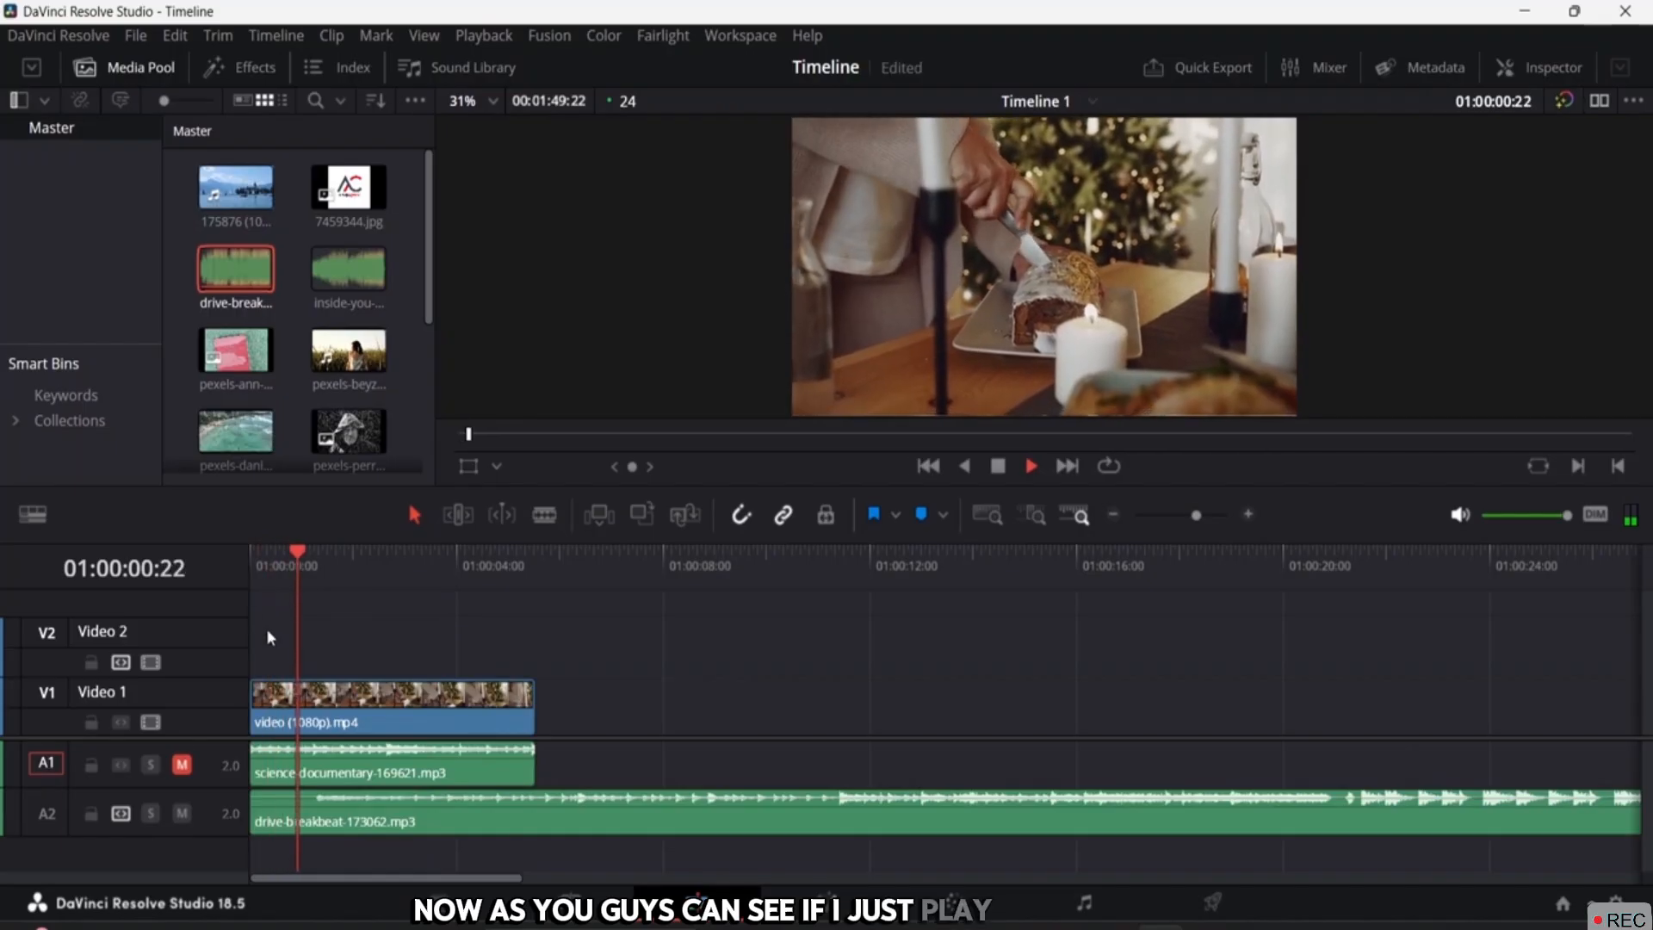
left_click(183, 764)
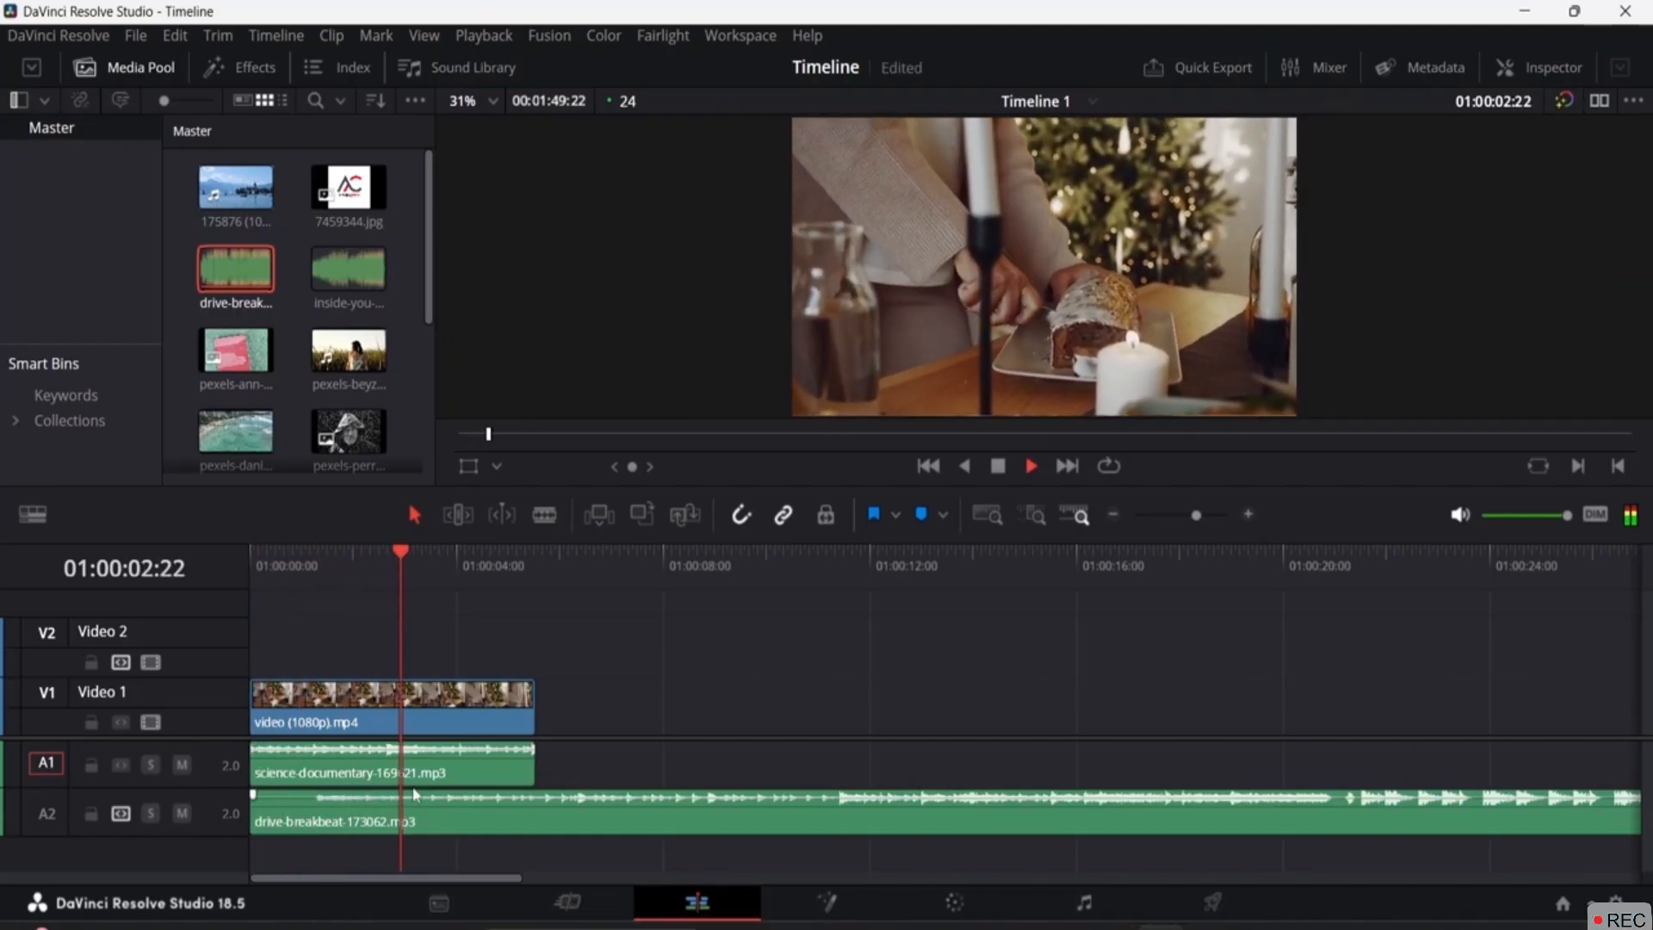
key("space")
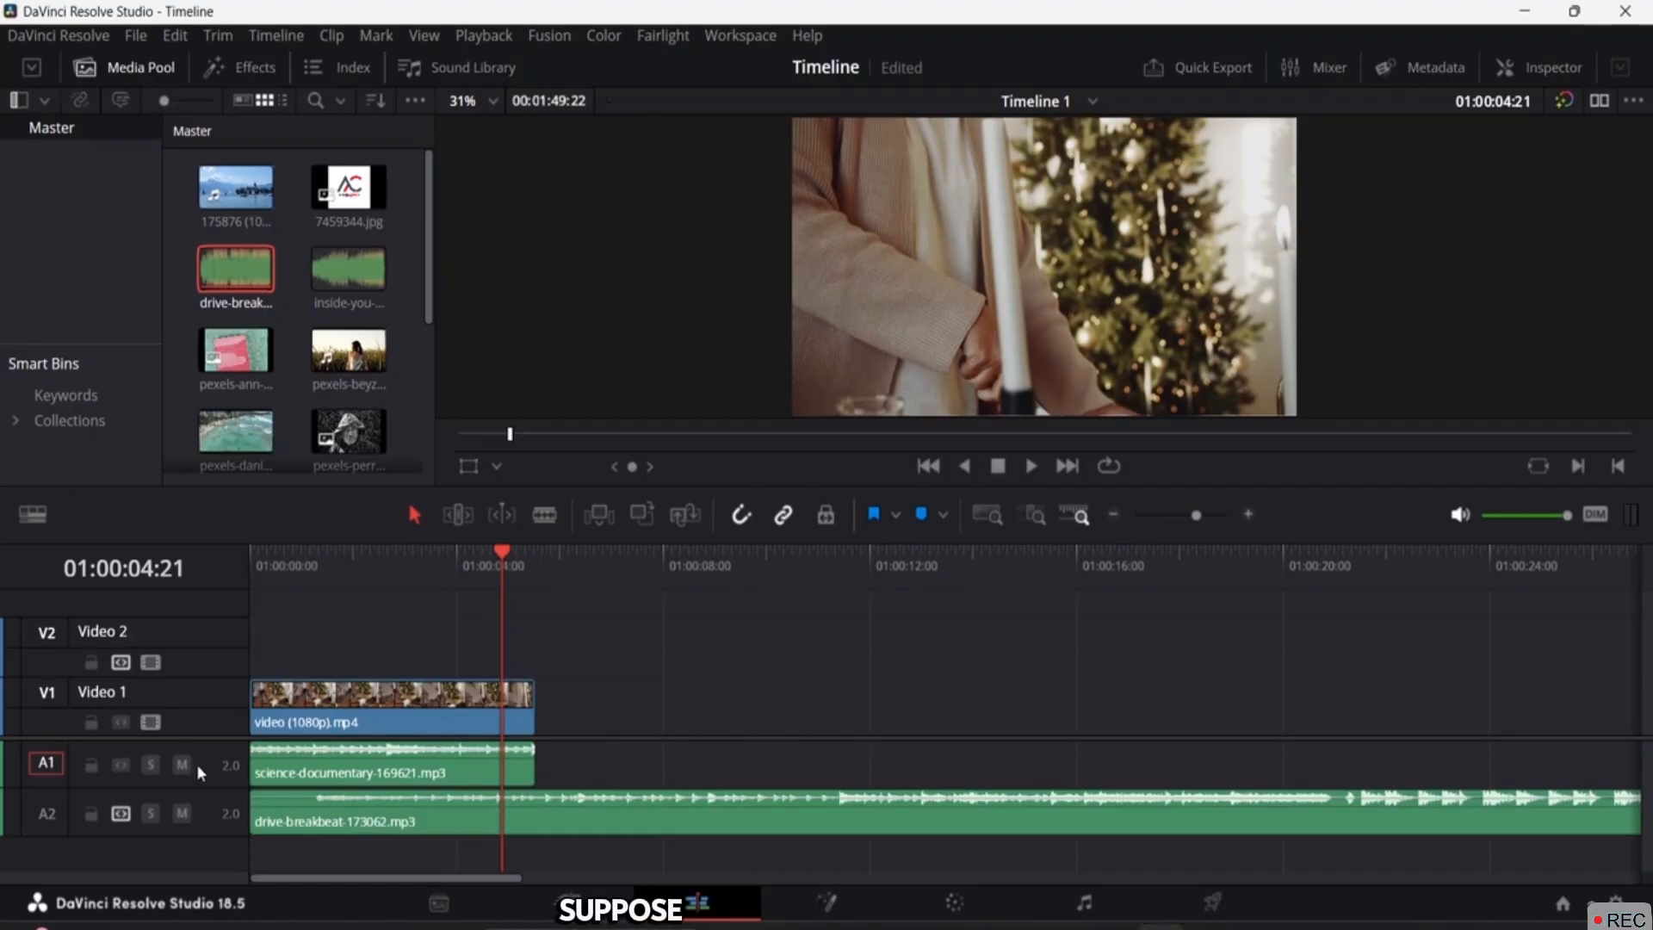
Step: Add science-documentary-169621.mp3 from the media pool on a new A3 track, and play all three audio tracks together
scroll(293, 292, "down", 3)
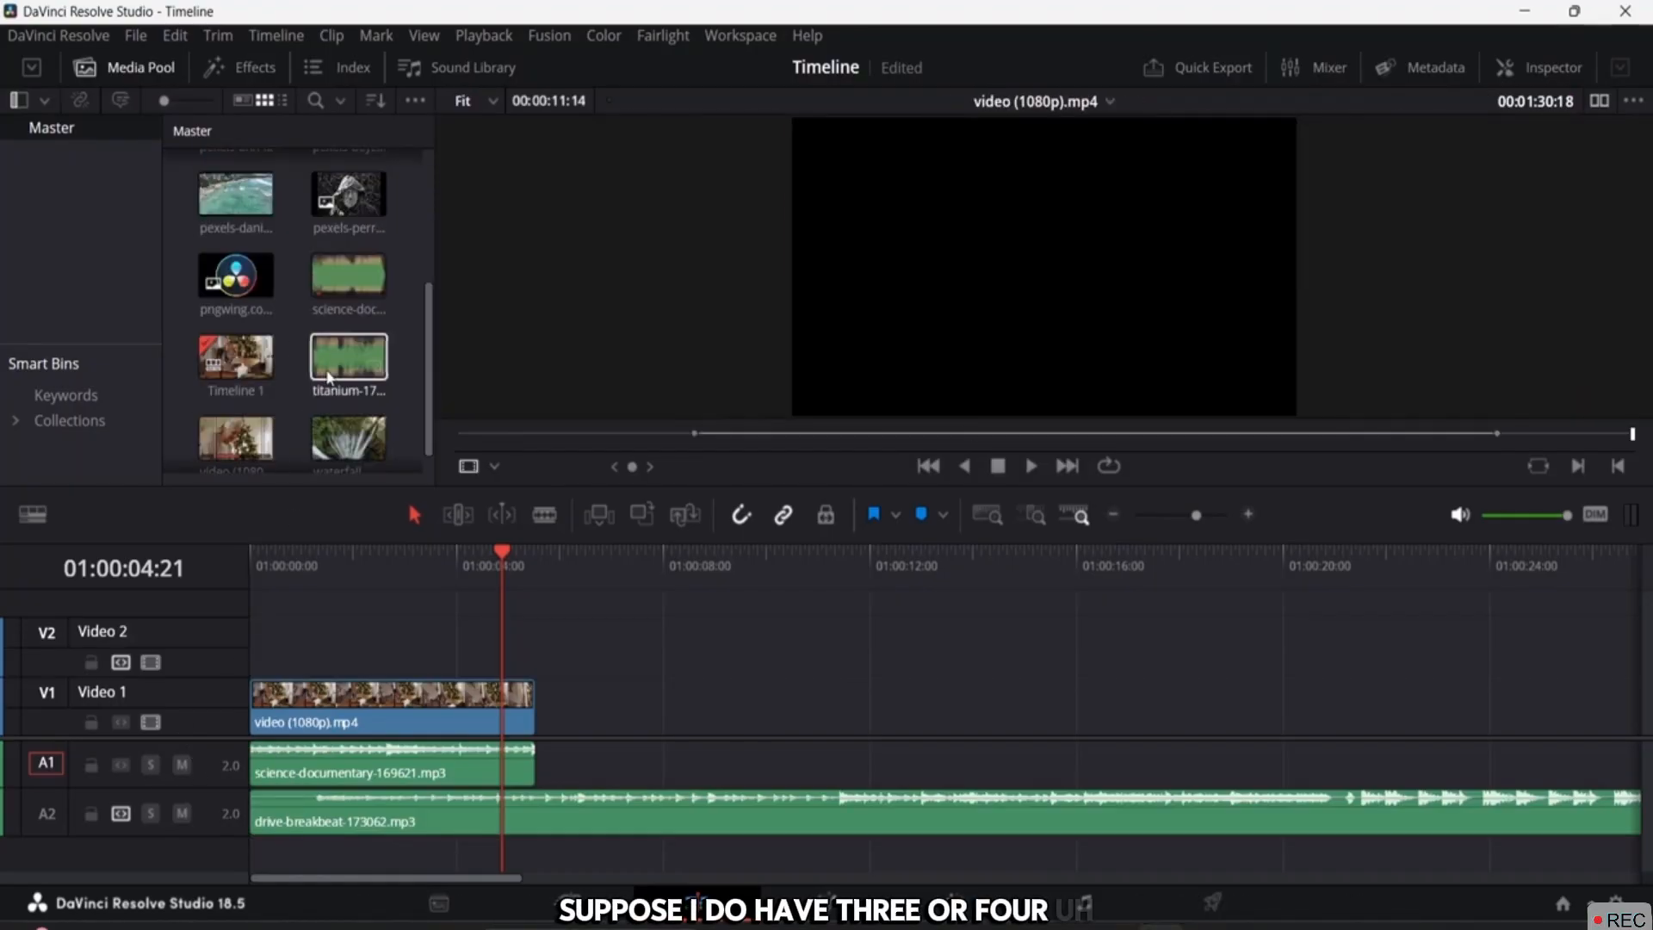
left_click_drag(349, 299, 258, 879)
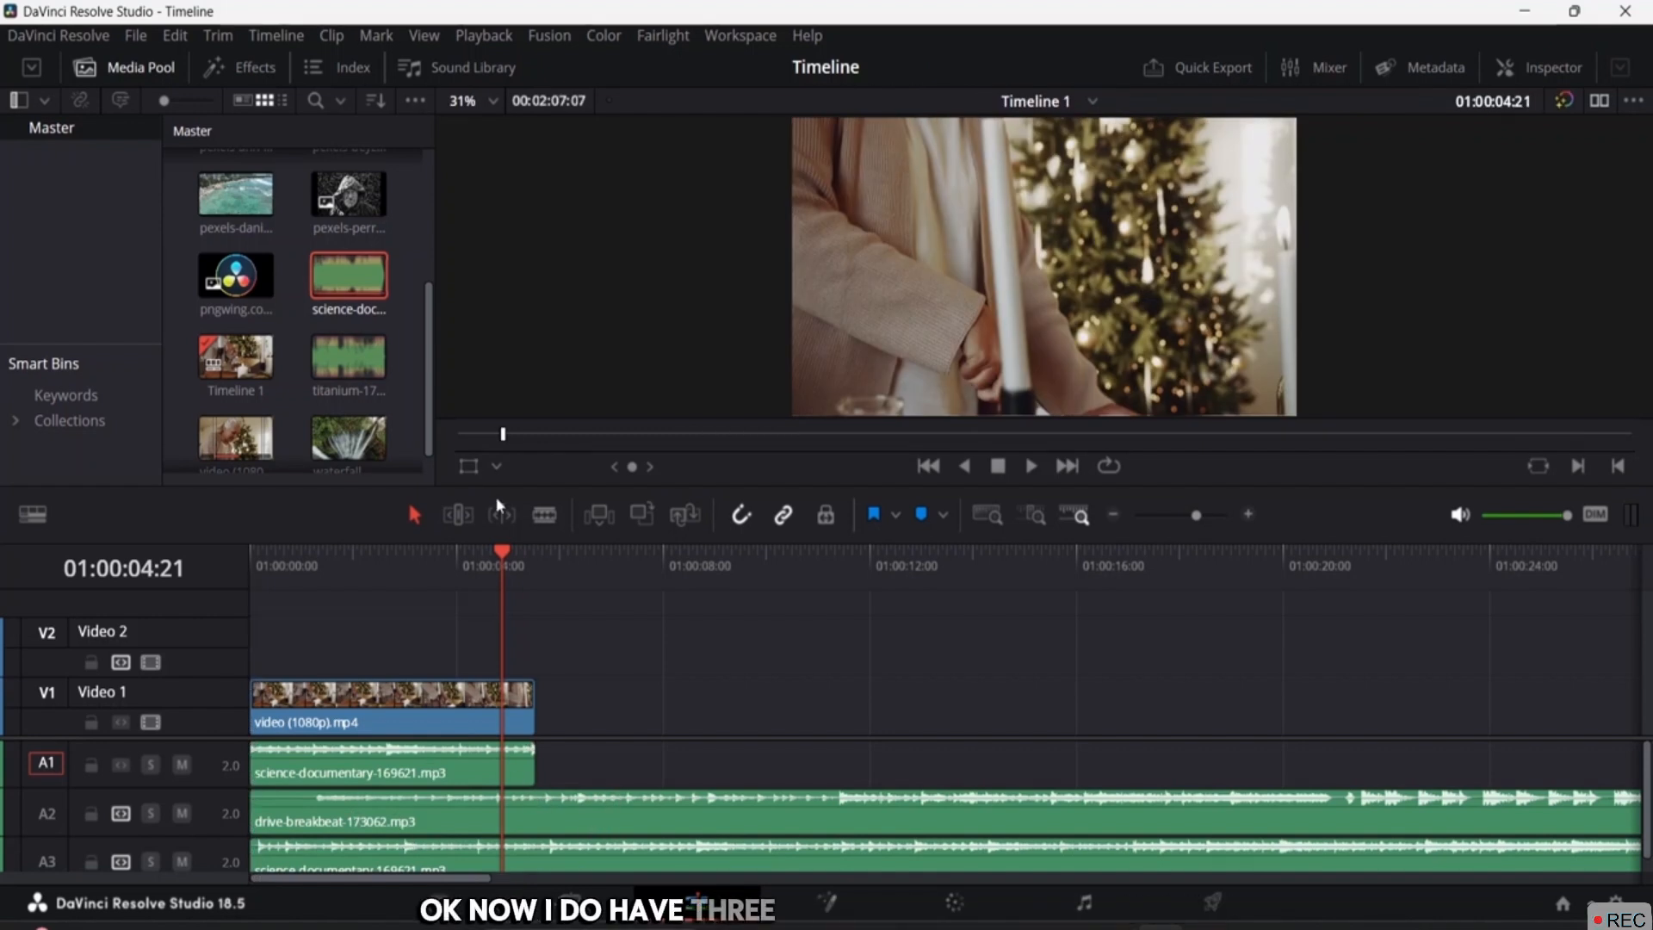
left_click_drag(503, 555, 343, 566)
key("space")
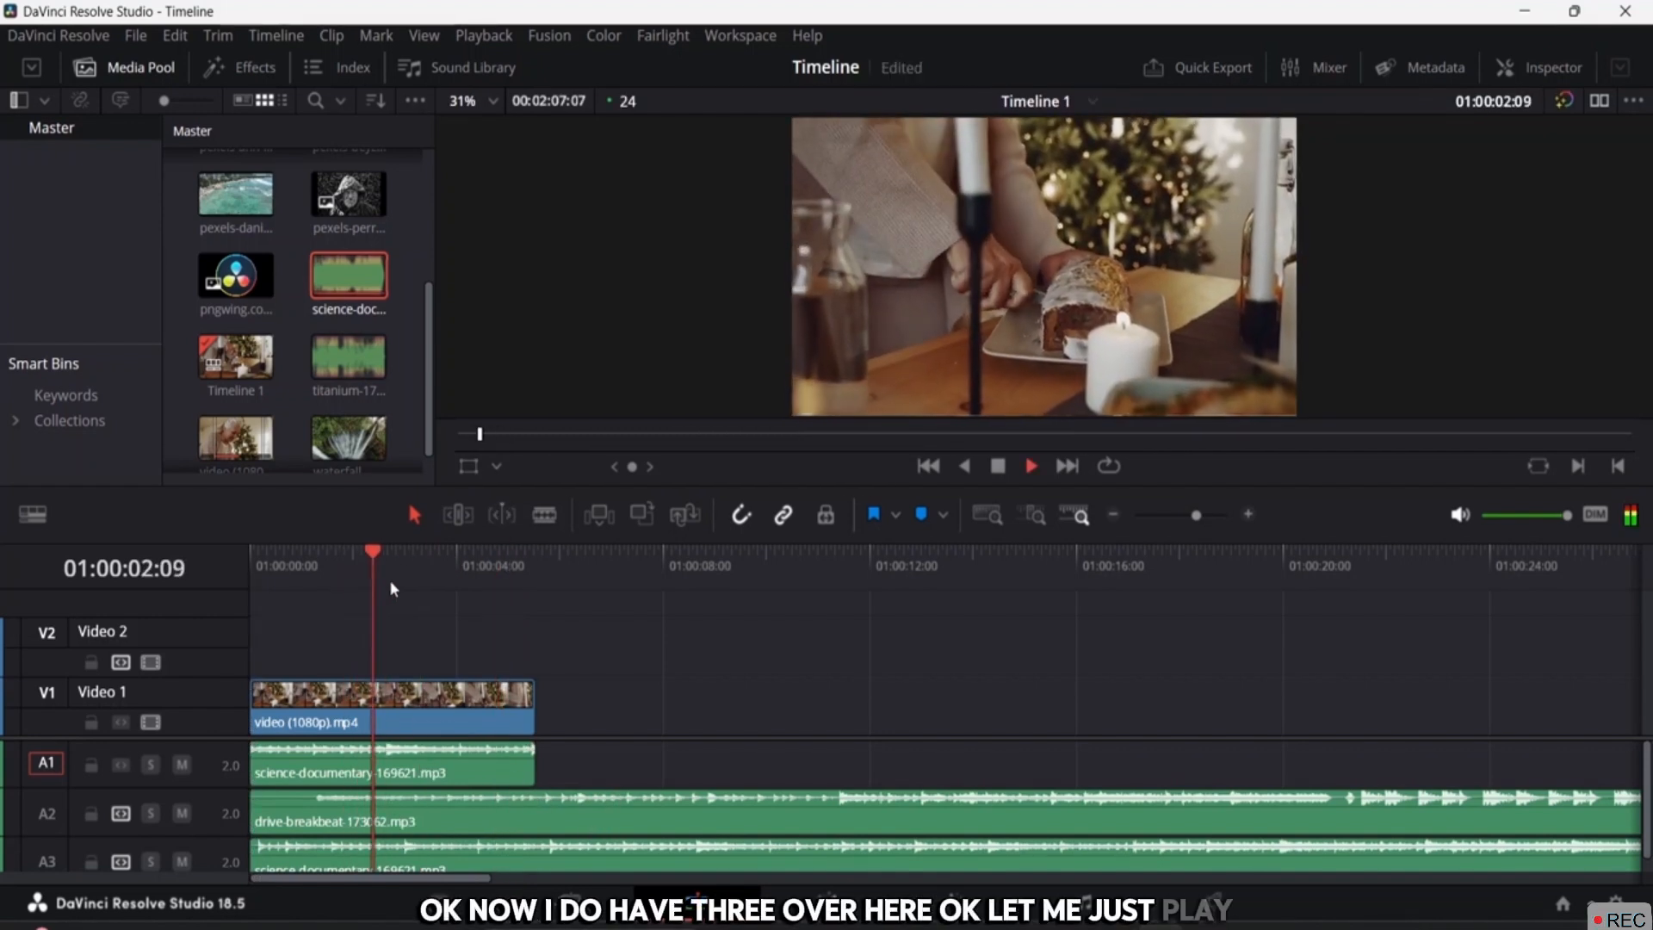
key("space")
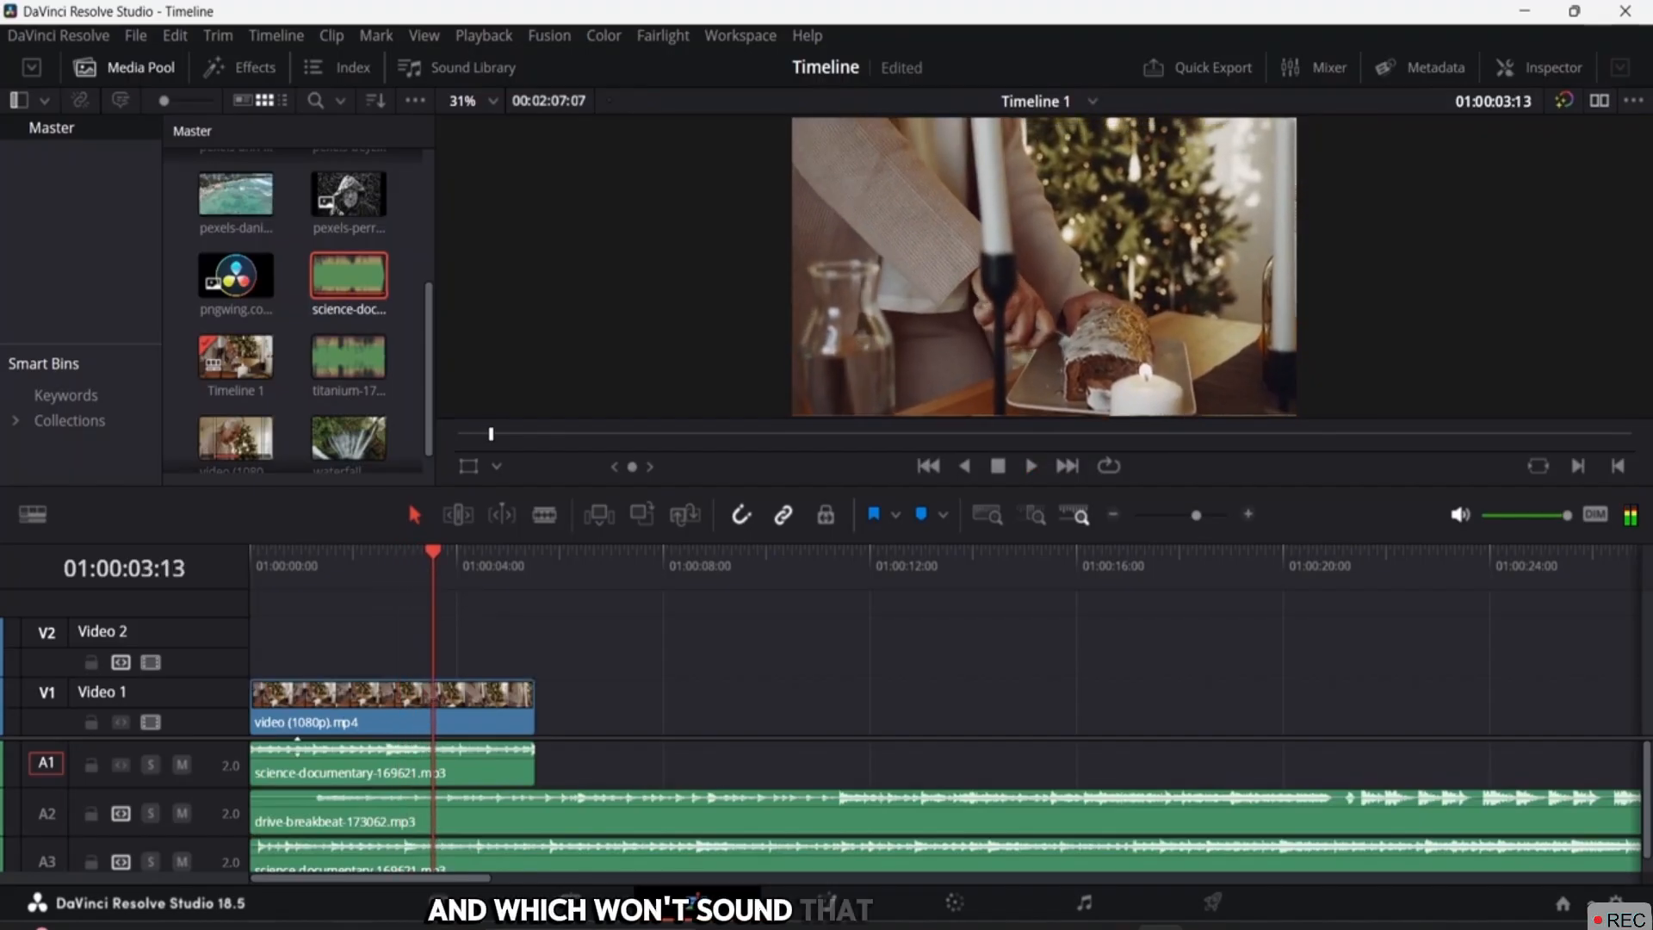
Step: Solo the A2 track and return the playhead to 01:00:00:00
scroll(279, 766, "down", 1)
scroll(307, 797, "up", 1)
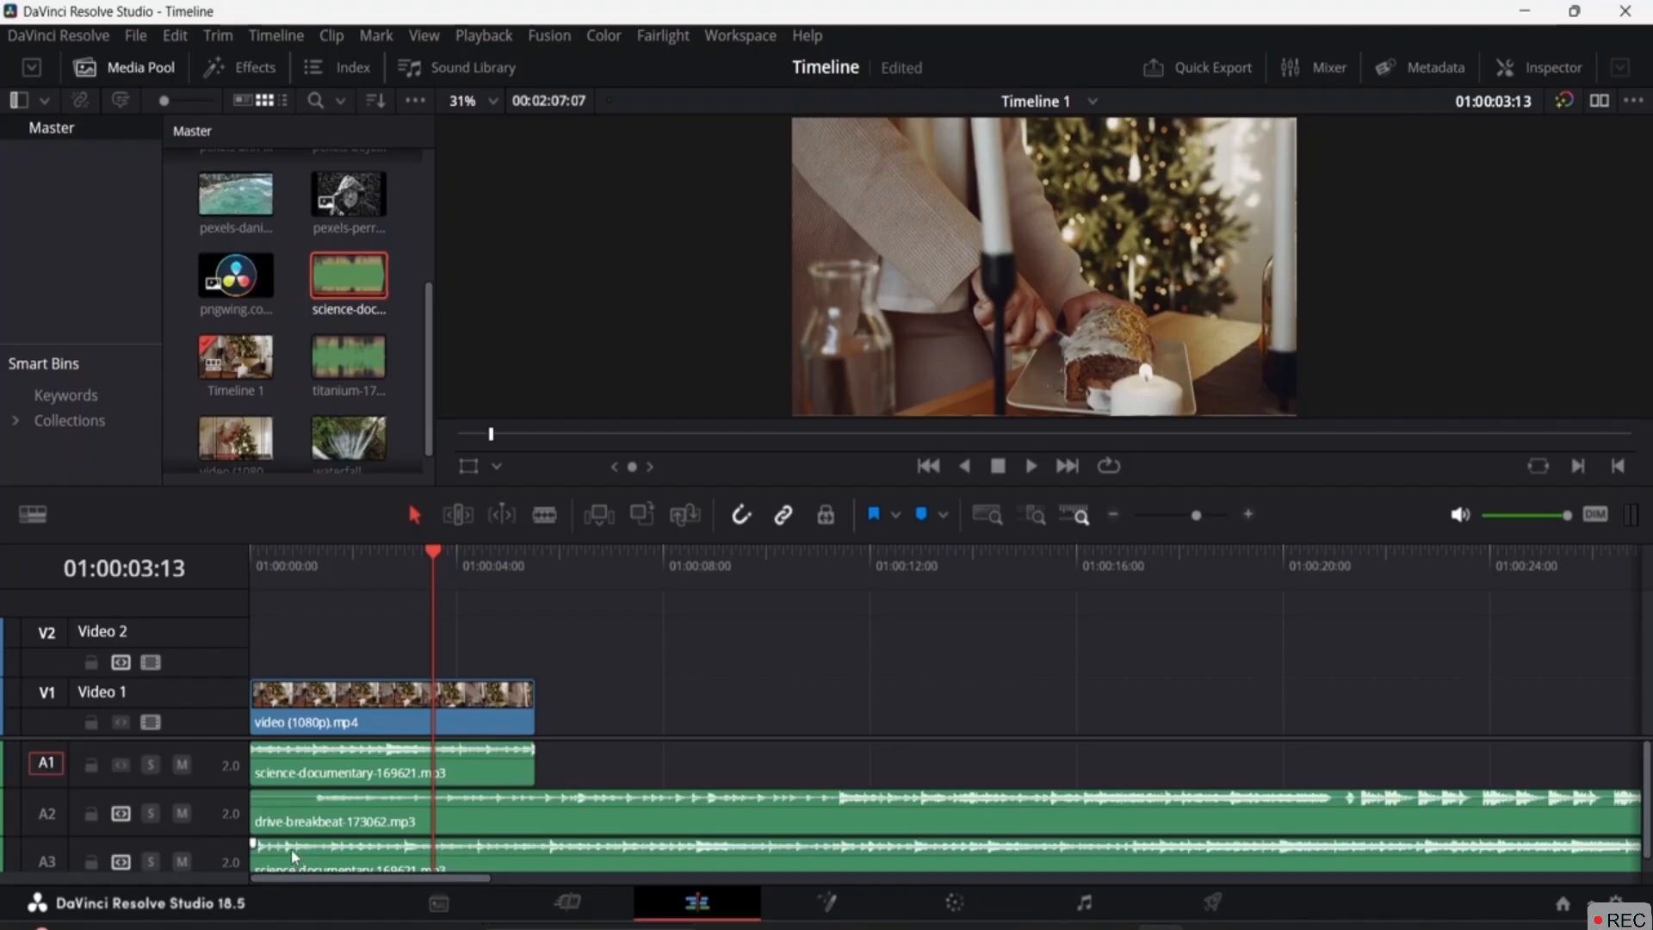
left_click(150, 813)
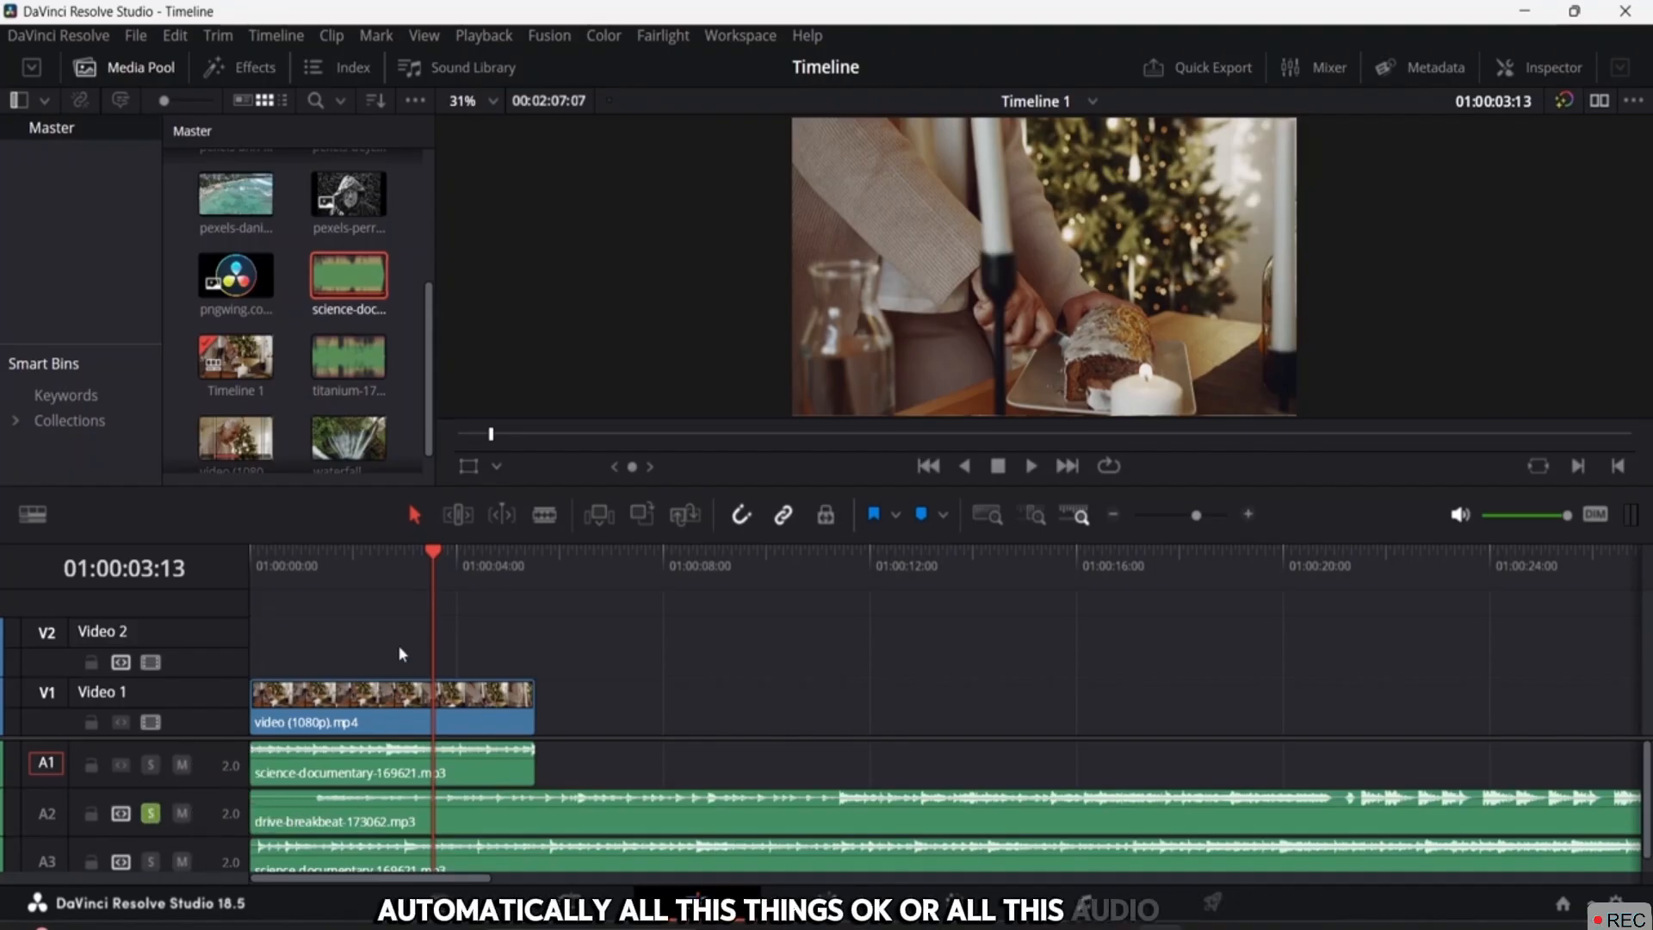
left_click_drag(441, 558, 223, 597)
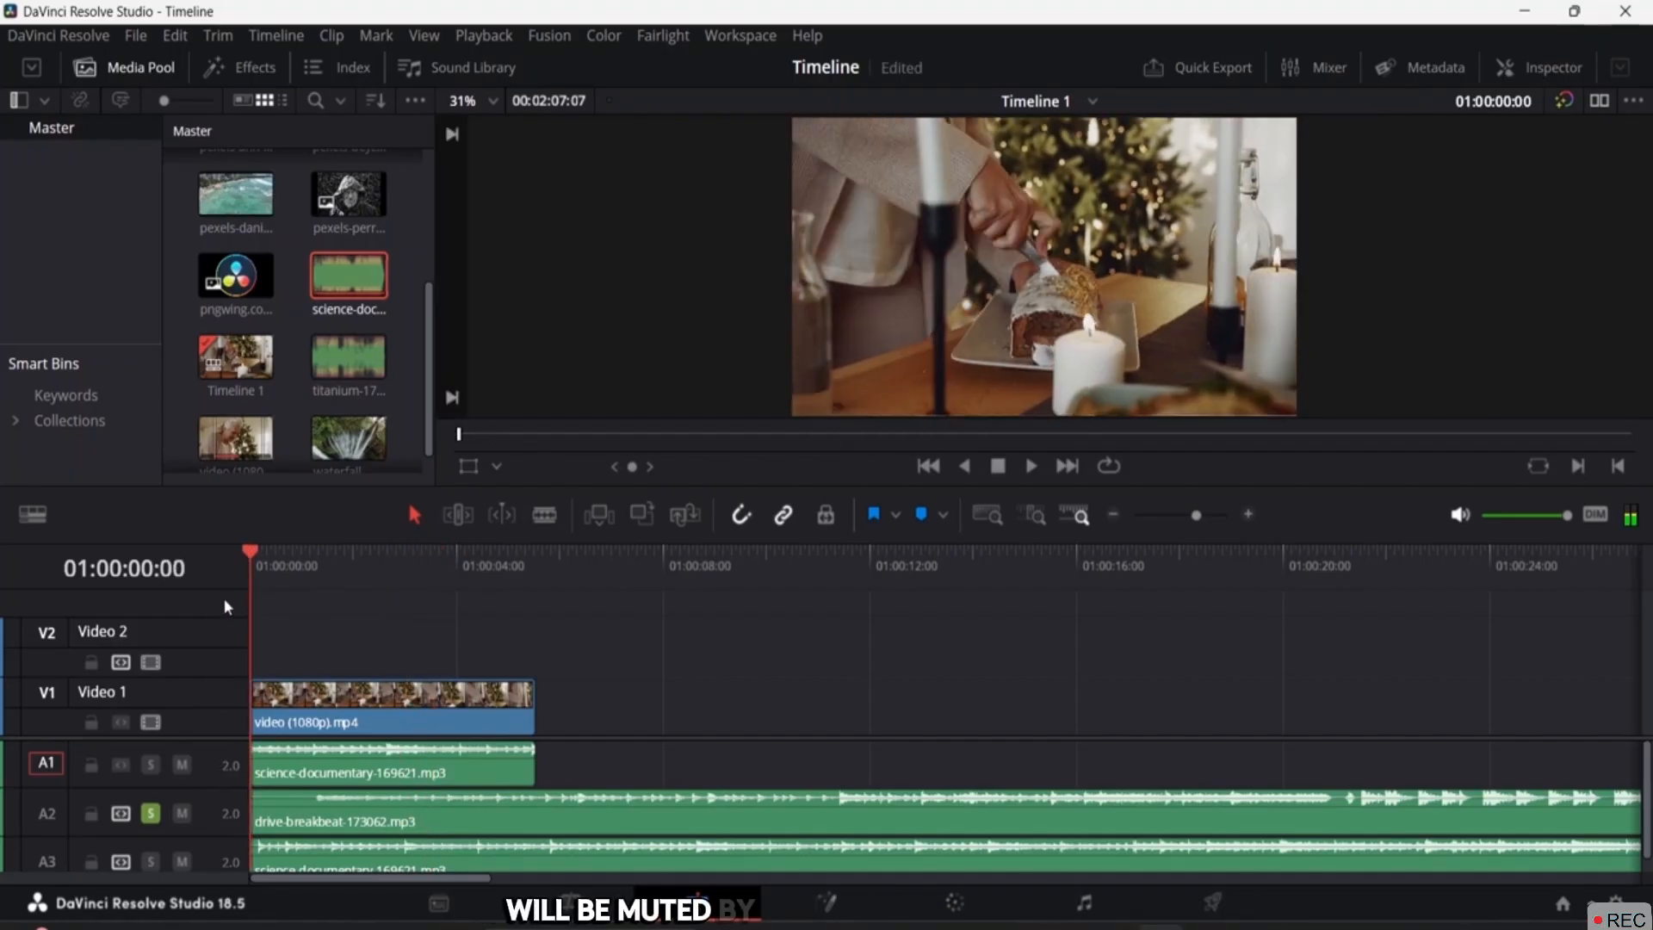
Step: Play the timeline from the start to hear the soloed A2 track
key("space")
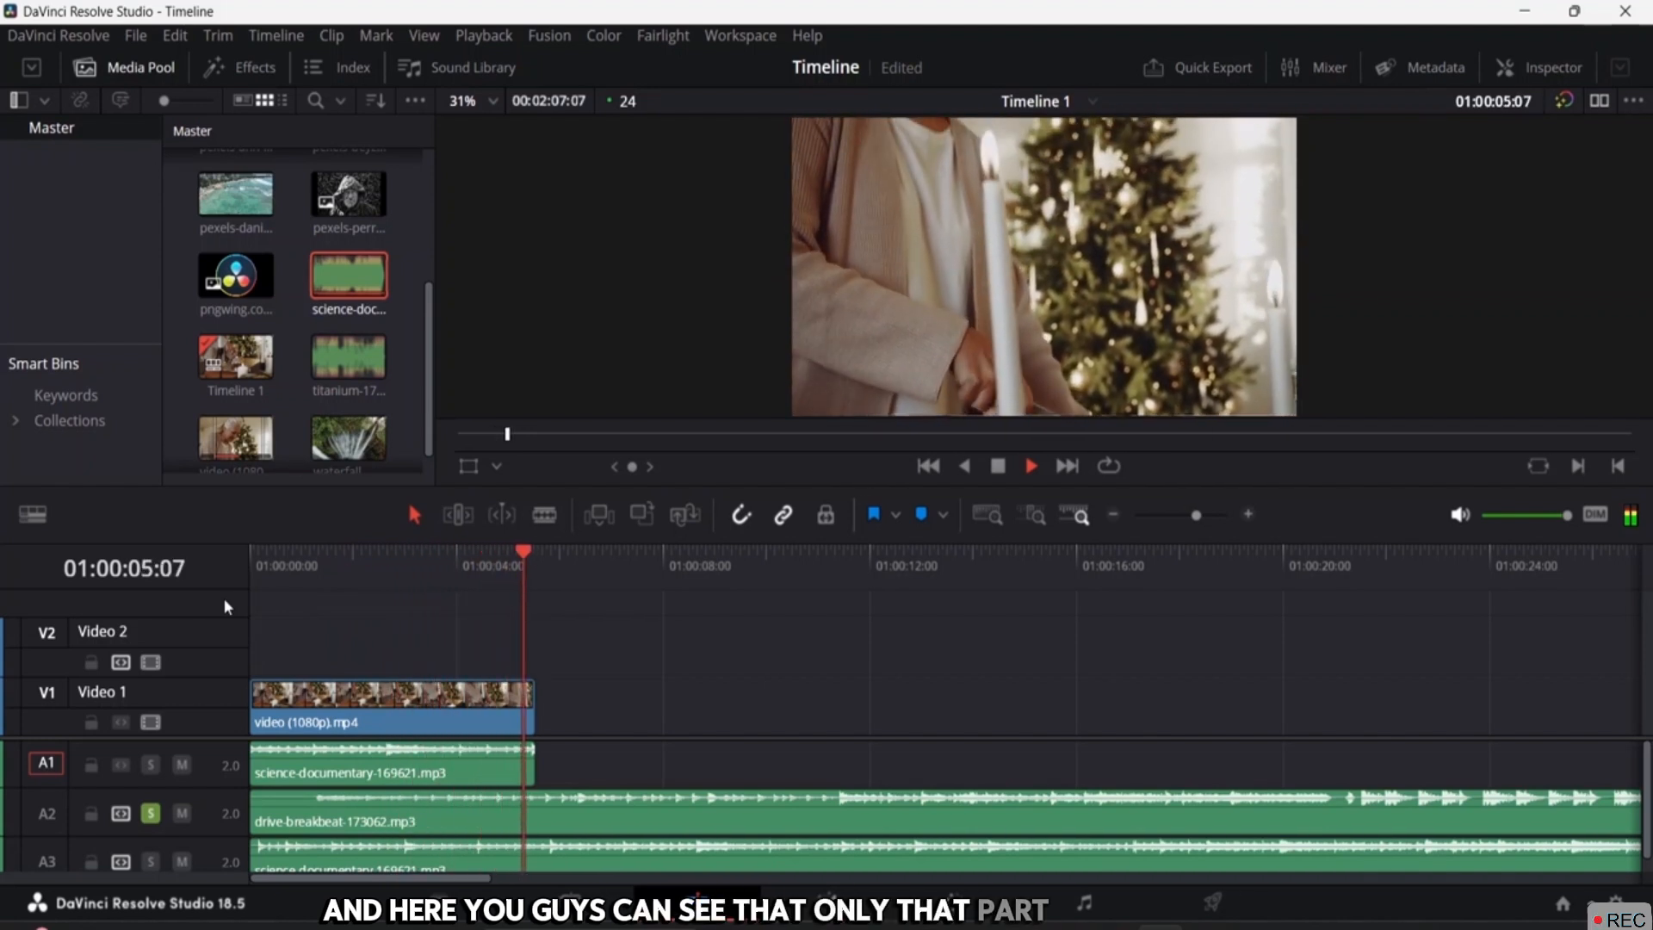
key("space")
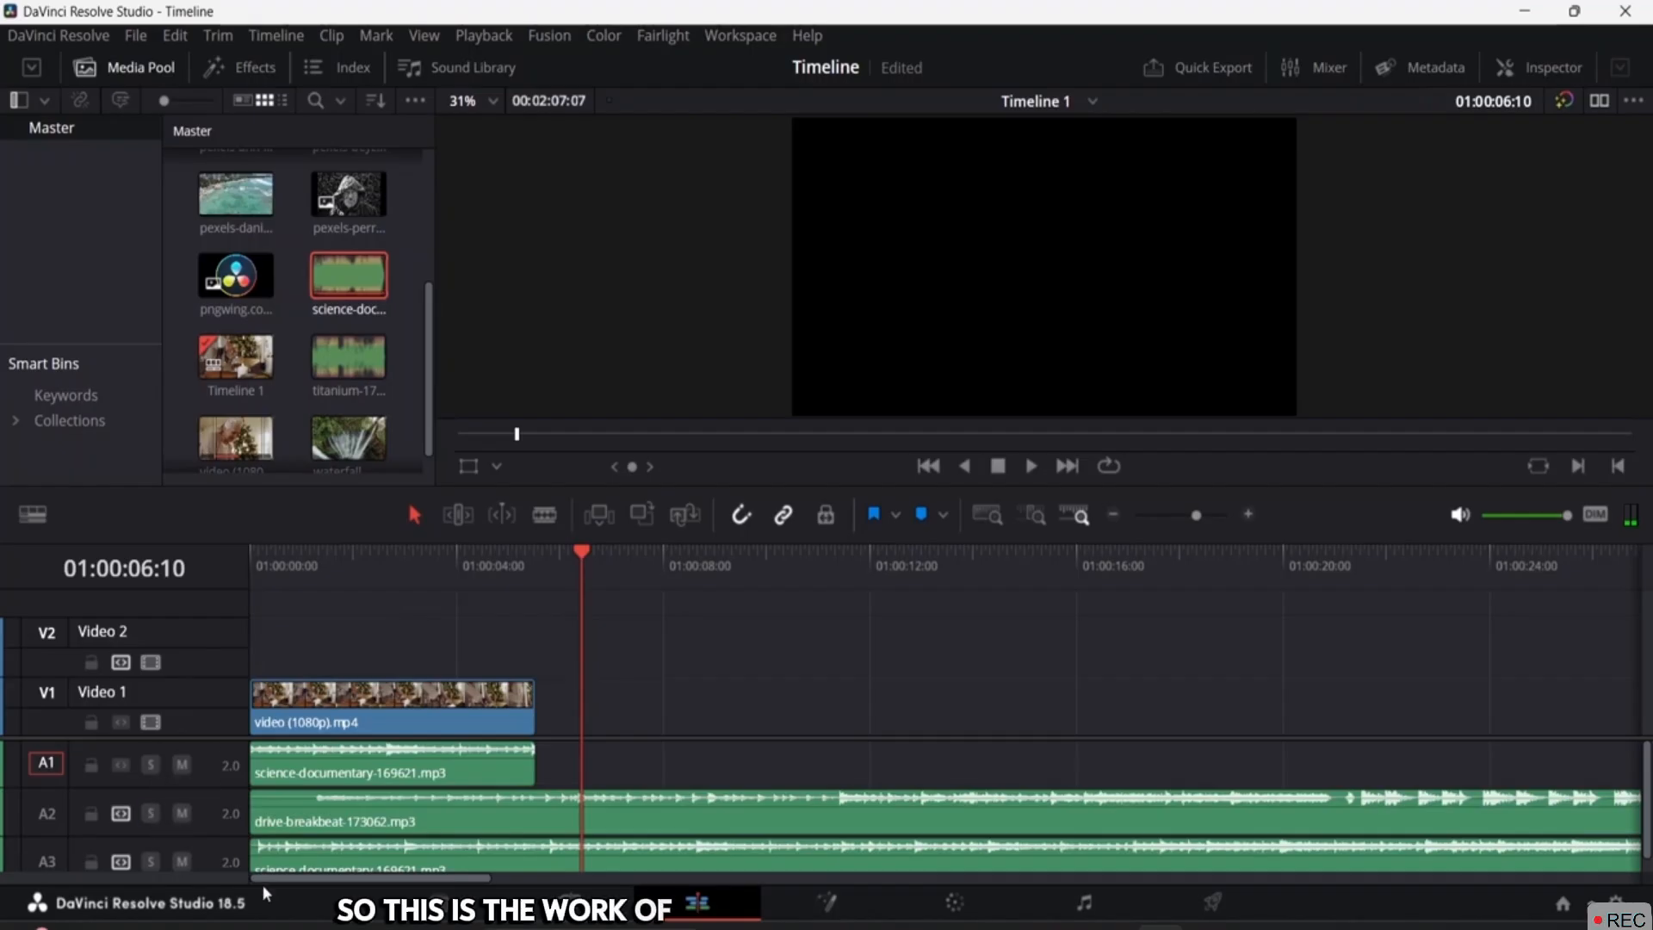
Step: Delete the science-documentary-169621.mp3 clip from the A3 track and the drive-breakbeat-173062.mp3 clip from the A2 track
left_click(323, 856)
key("Delete")
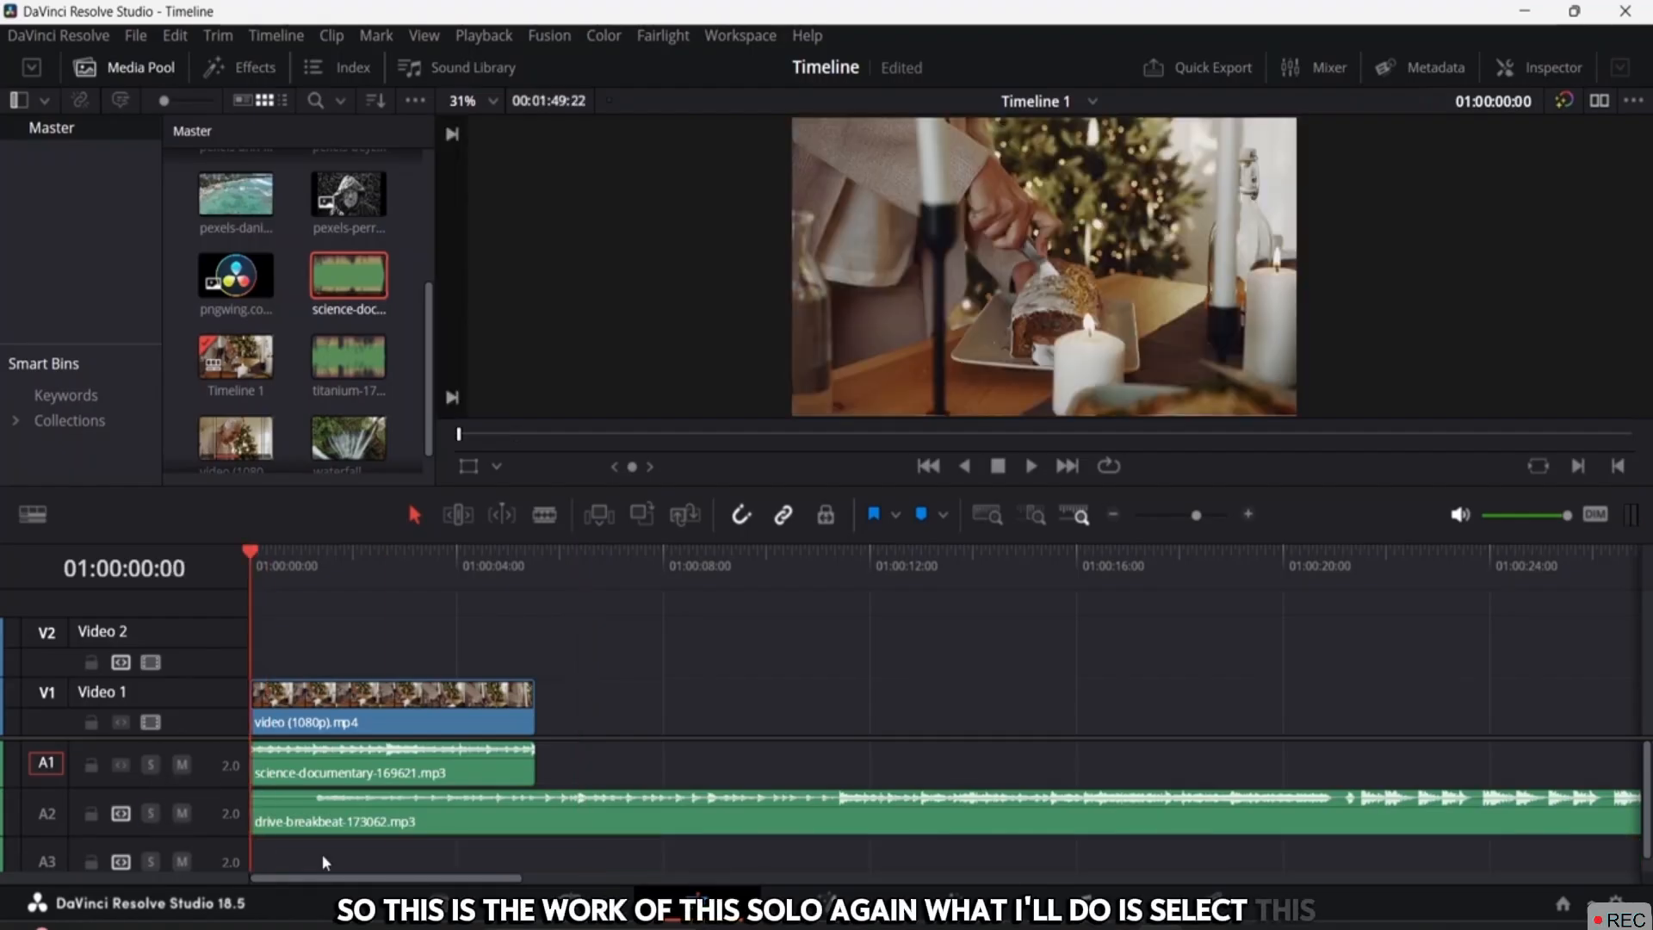
left_click(358, 819)
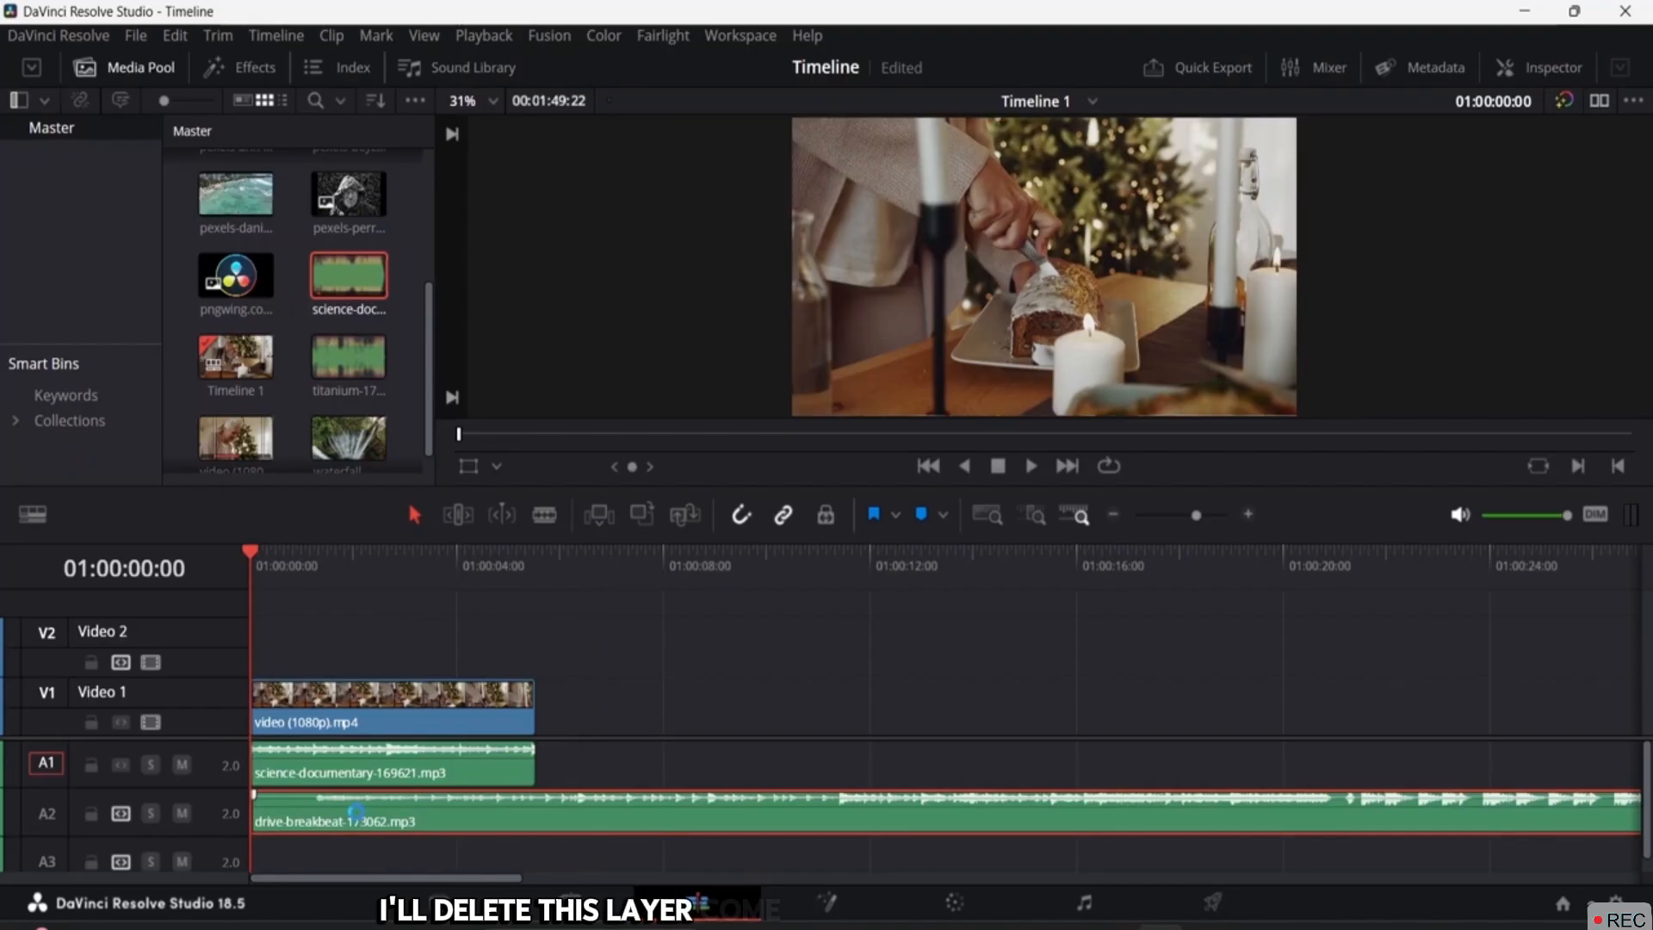
key("Delete")
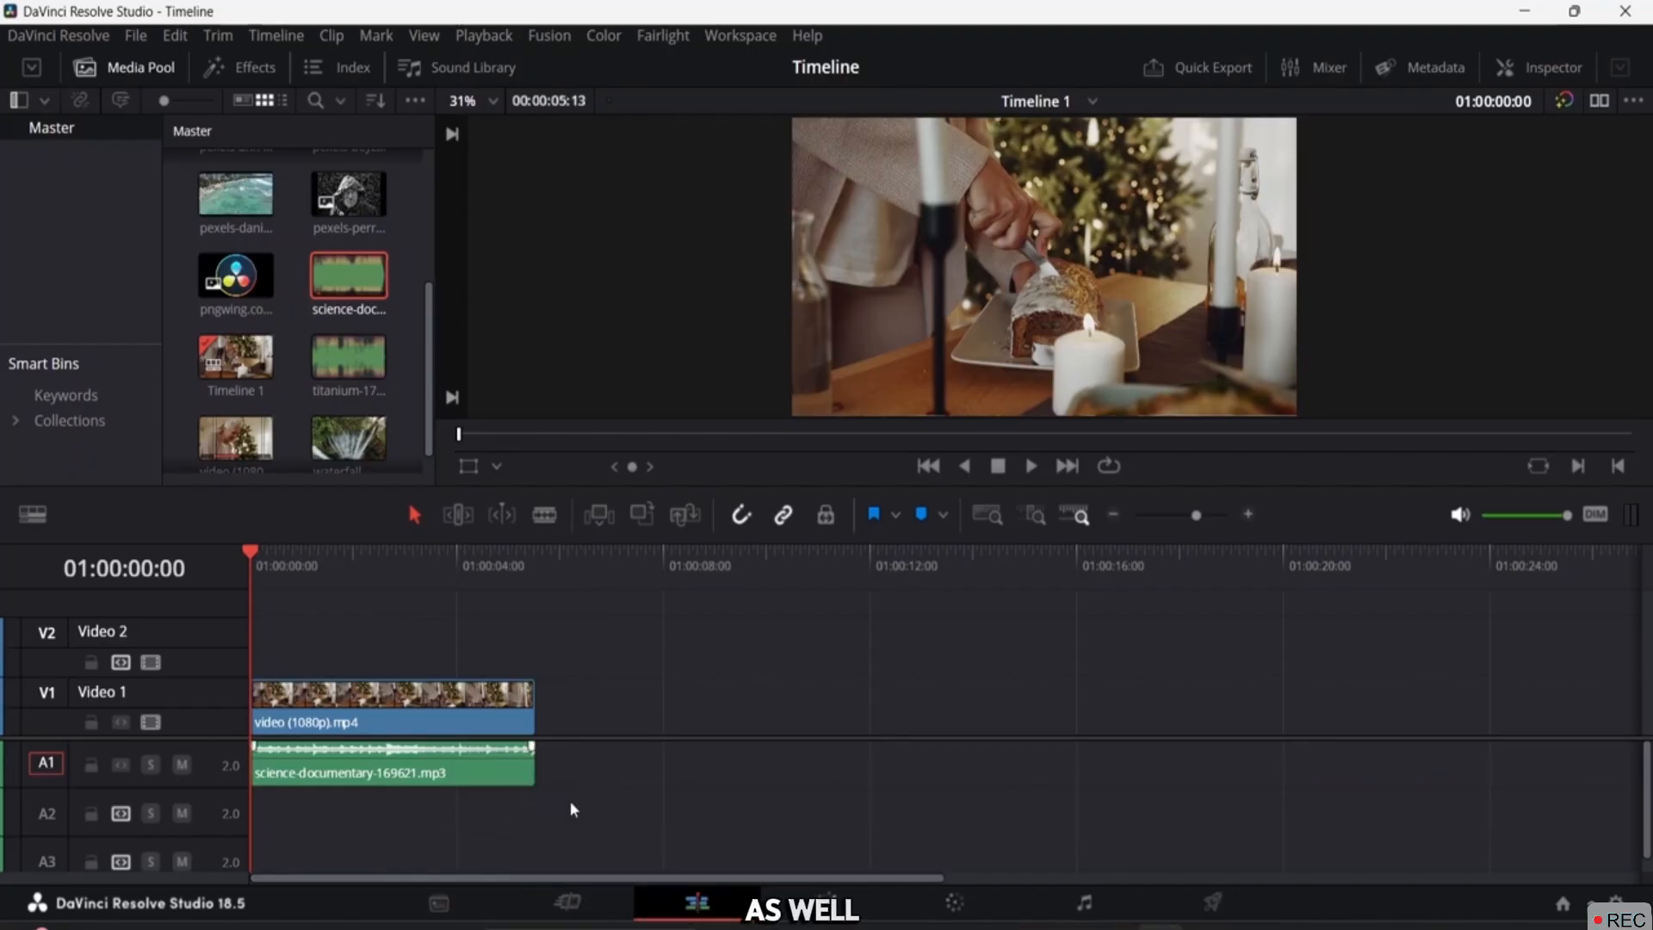
Step: Mute the timeline's monitoring audio and turn it back on
left_click(1461, 514)
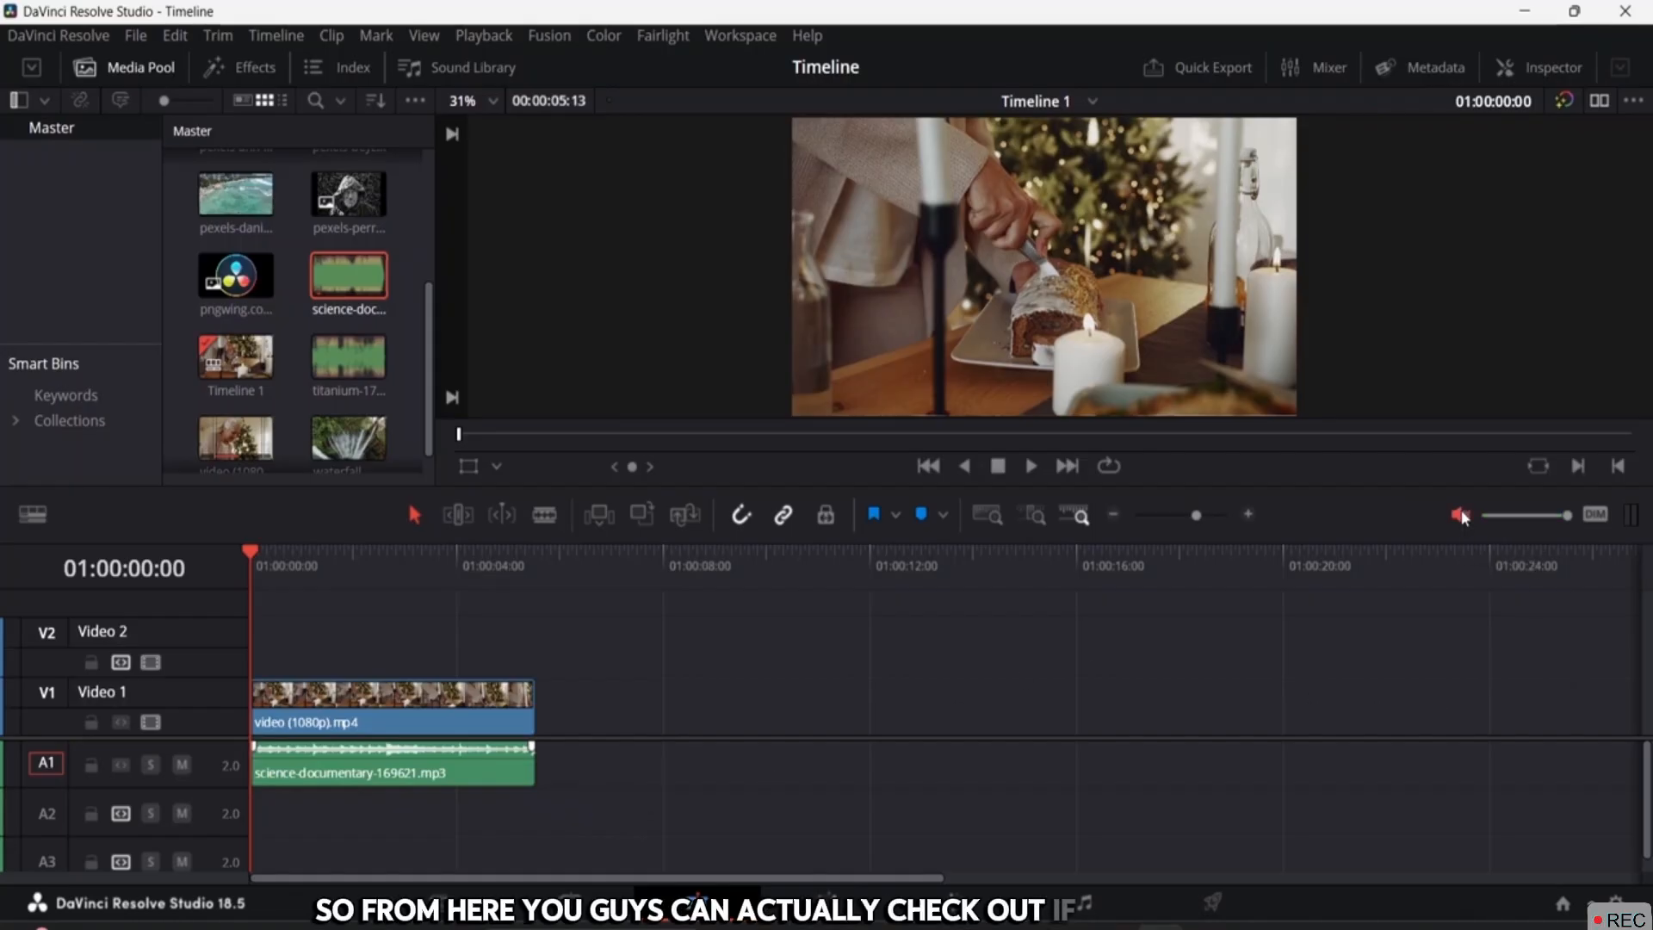
left_click_drag(1565, 516, 1582, 523)
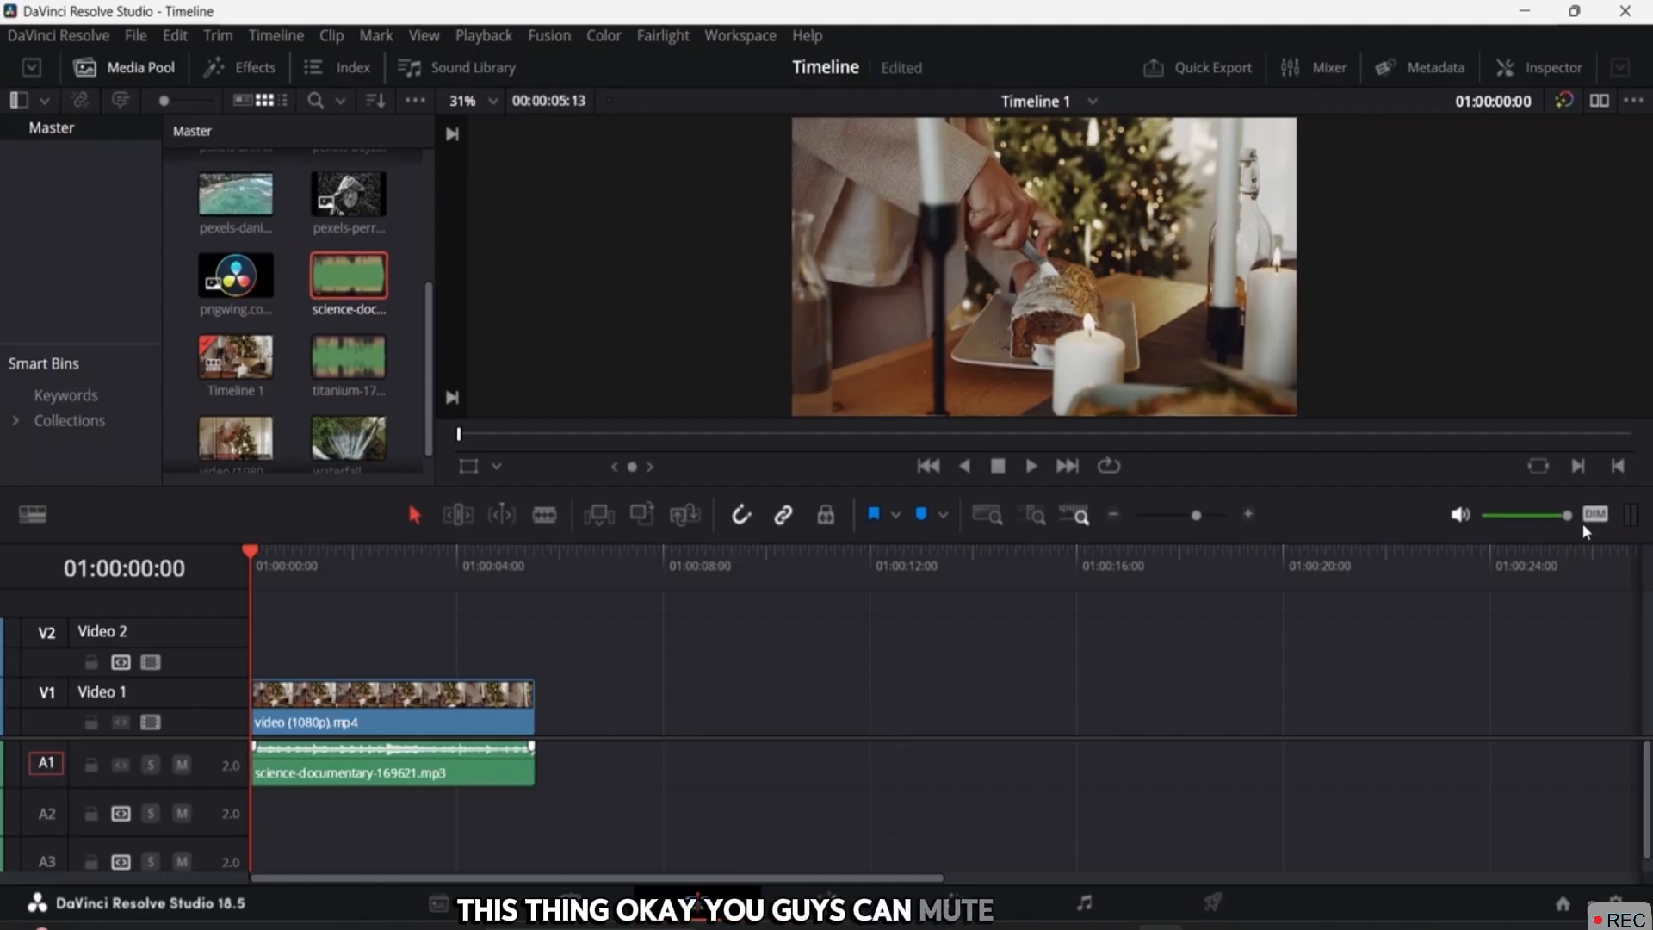
Step: Show the audio Mixer, zoom in on the timeline clips, and hide the Mixer again
left_click(1334, 67)
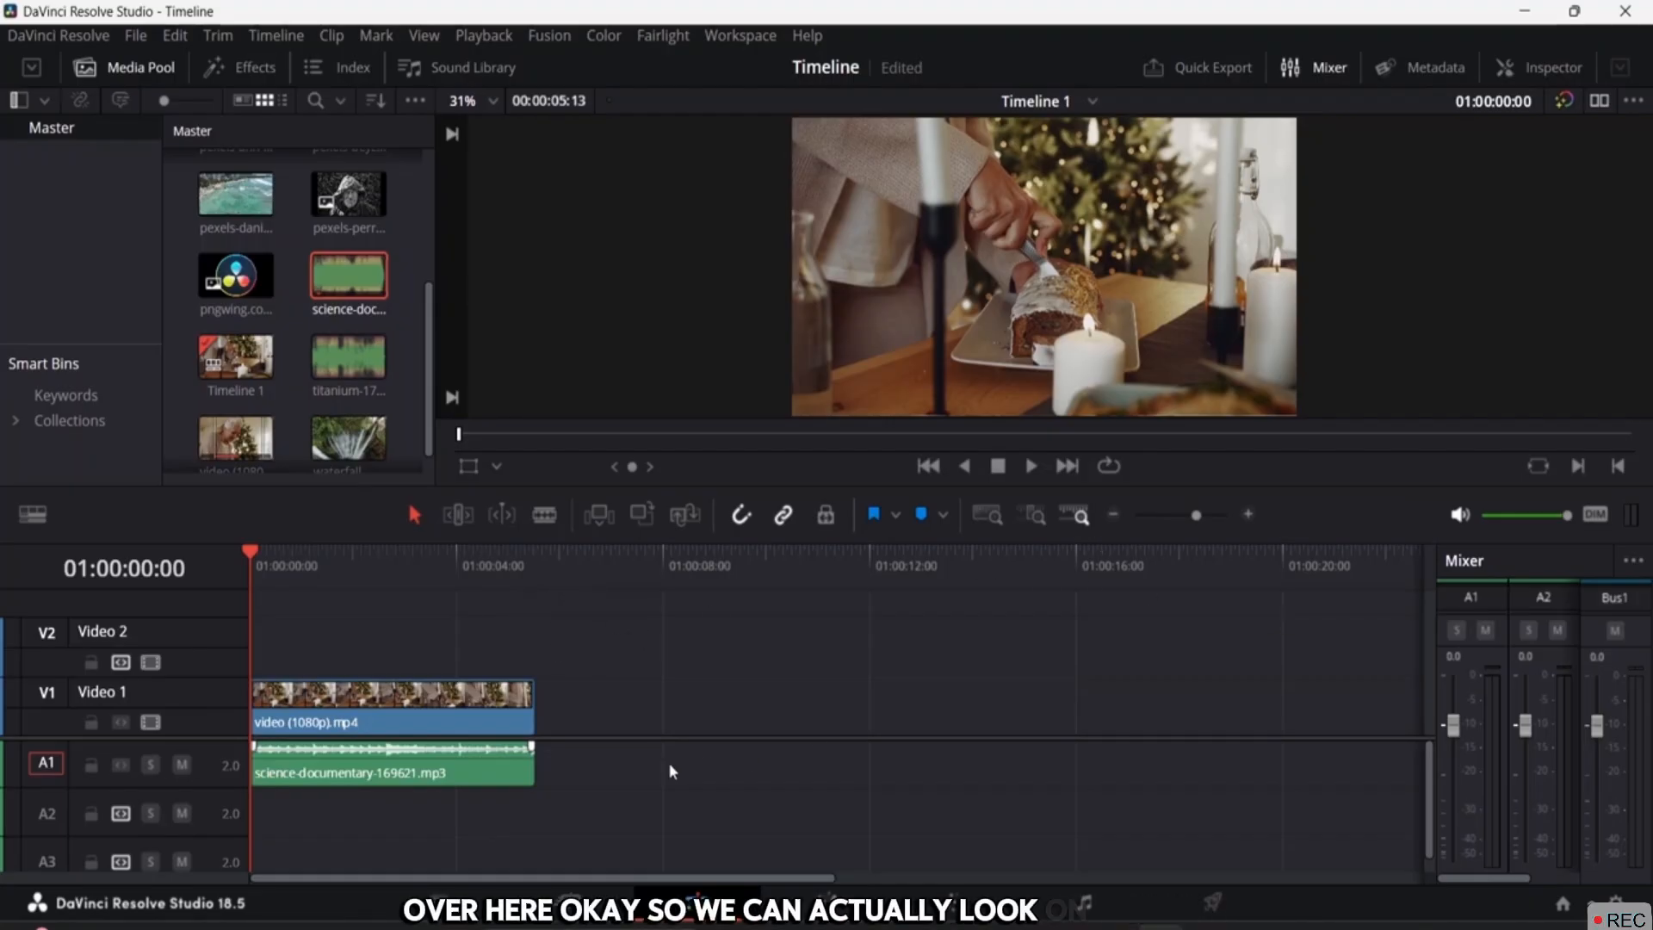
left_click(1254, 513)
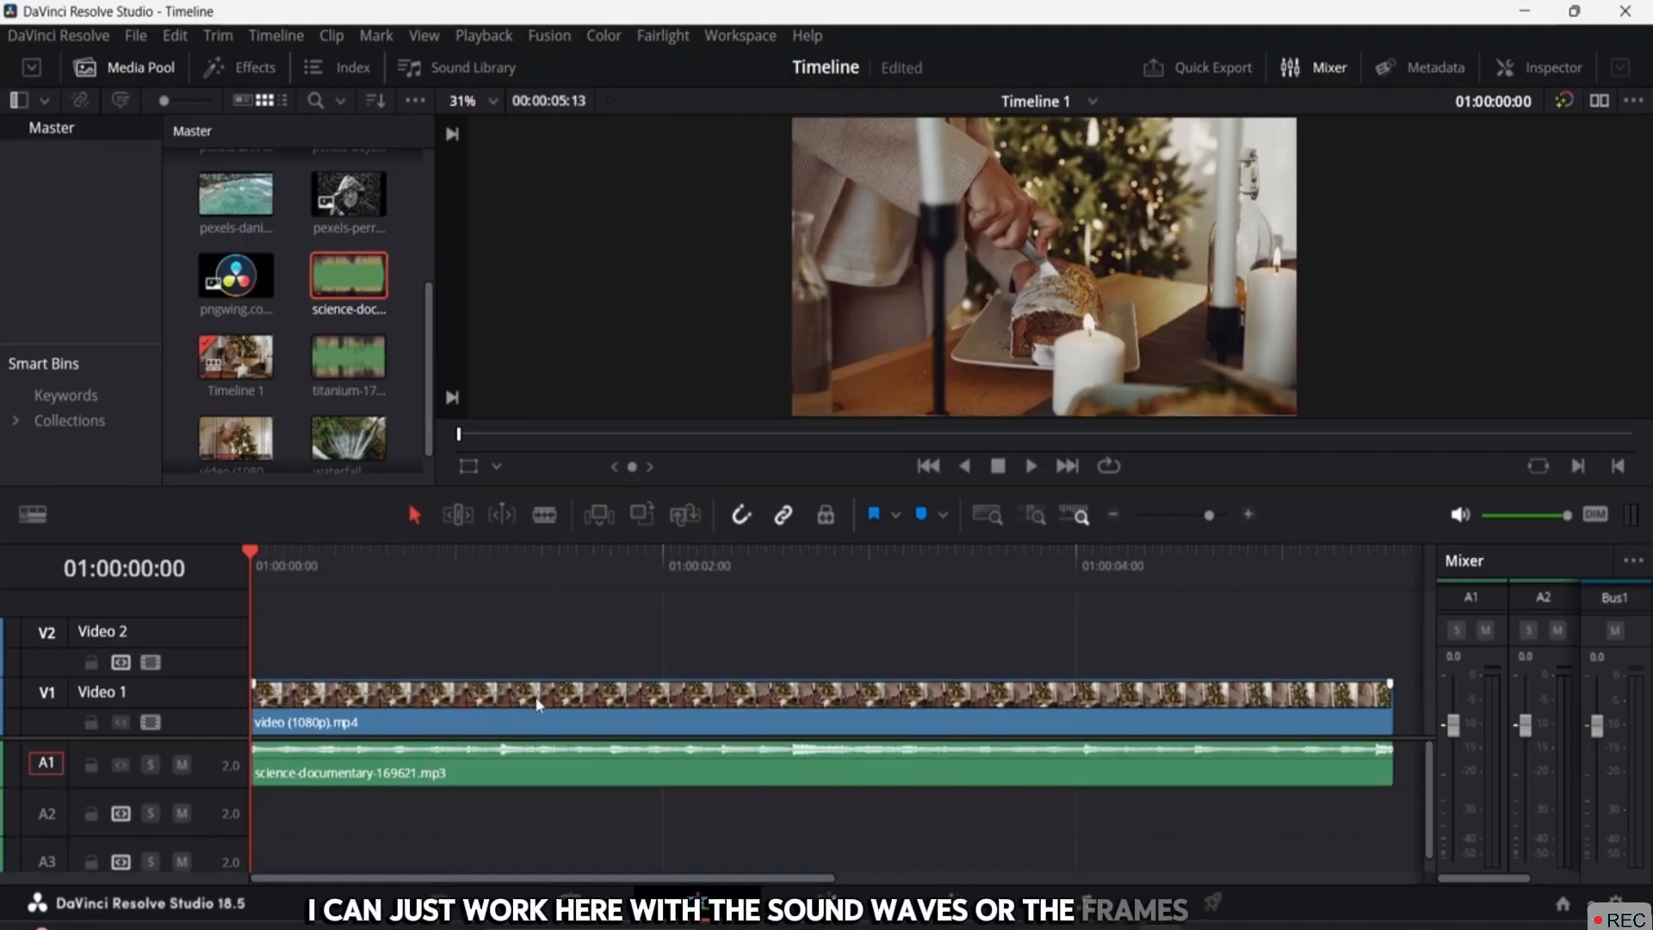
left_click(1323, 69)
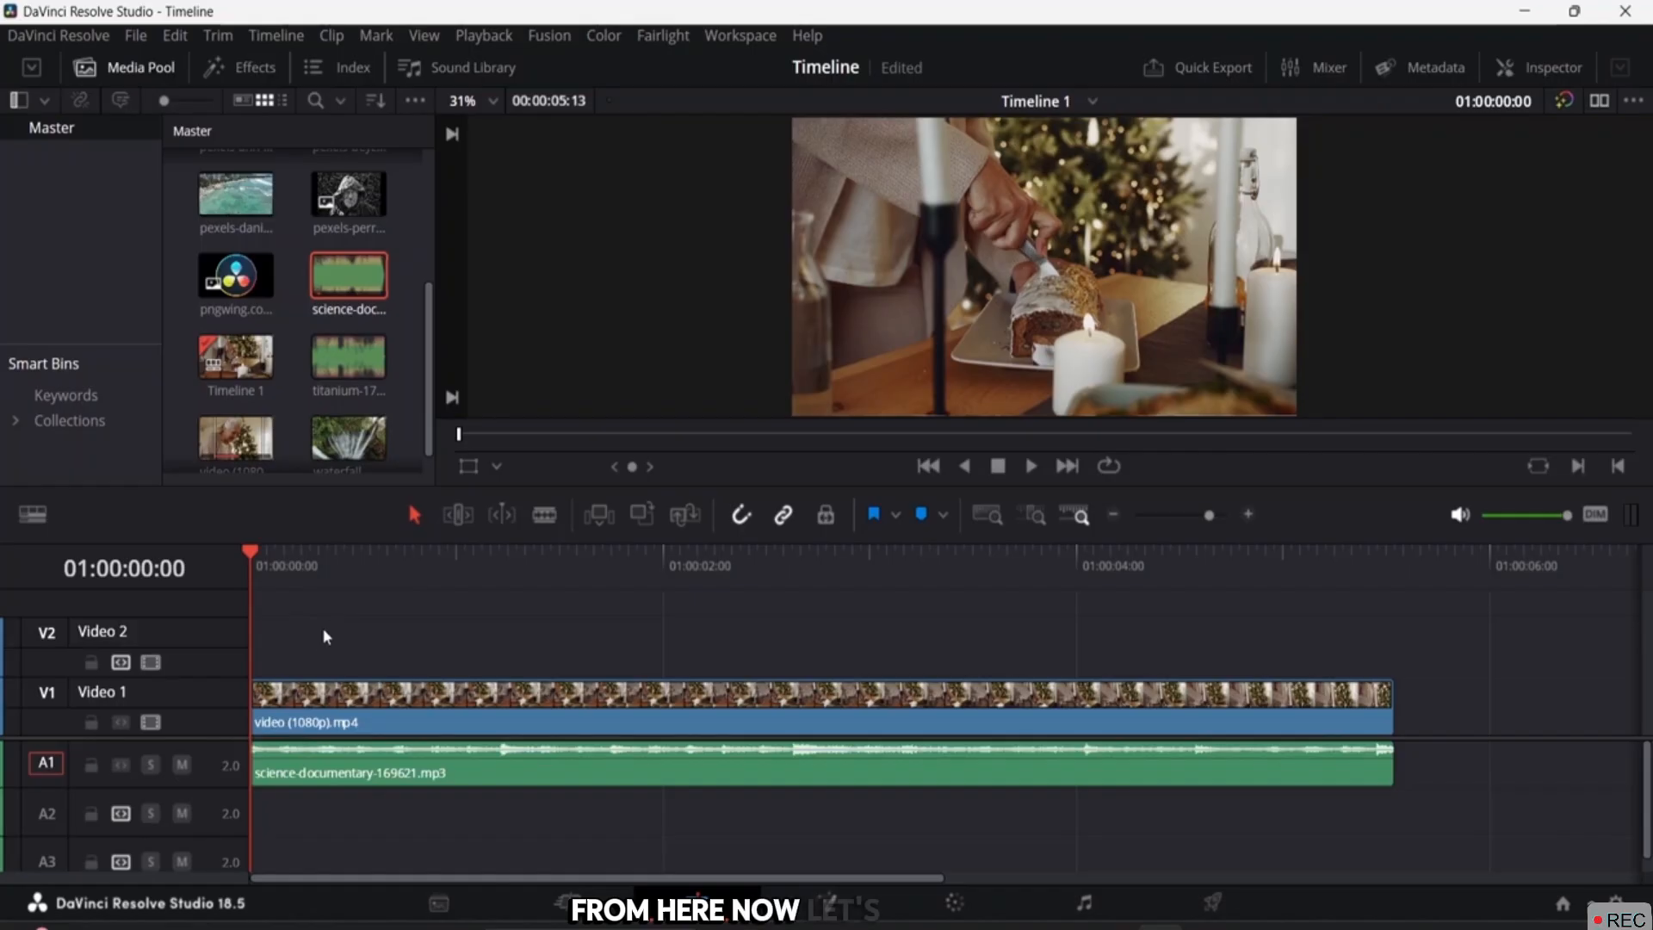
Step: Look over the timeline view options and check the Timeline 1 entry in the media pool
left_click(39, 516)
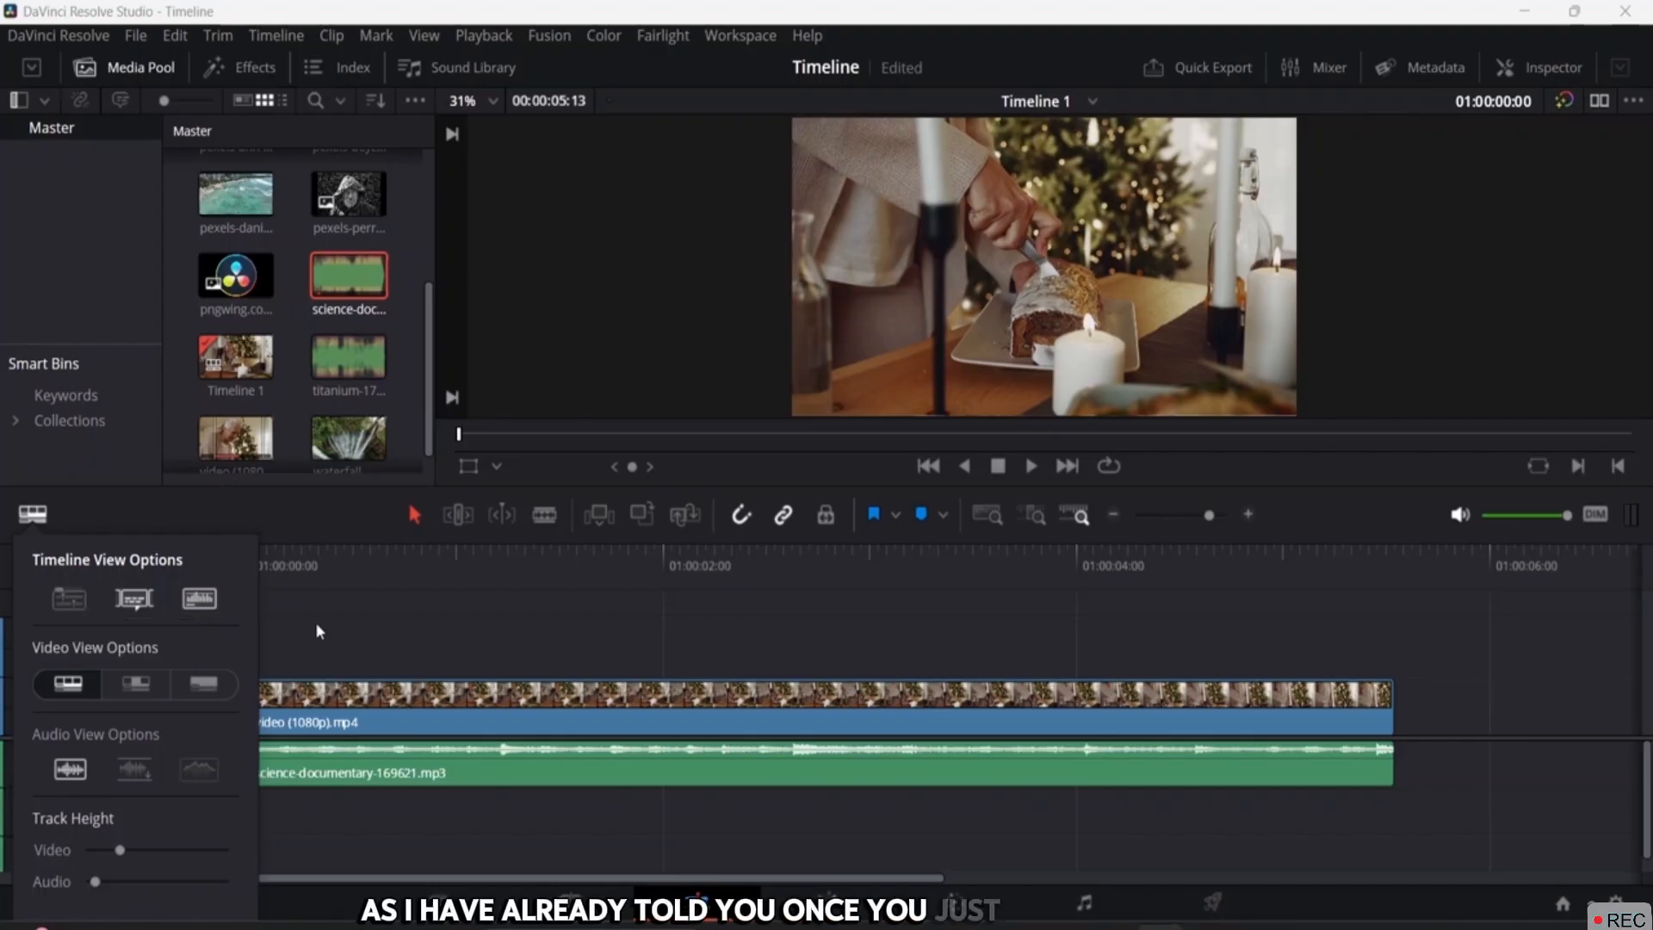
scroll(295, 351, "down", 1)
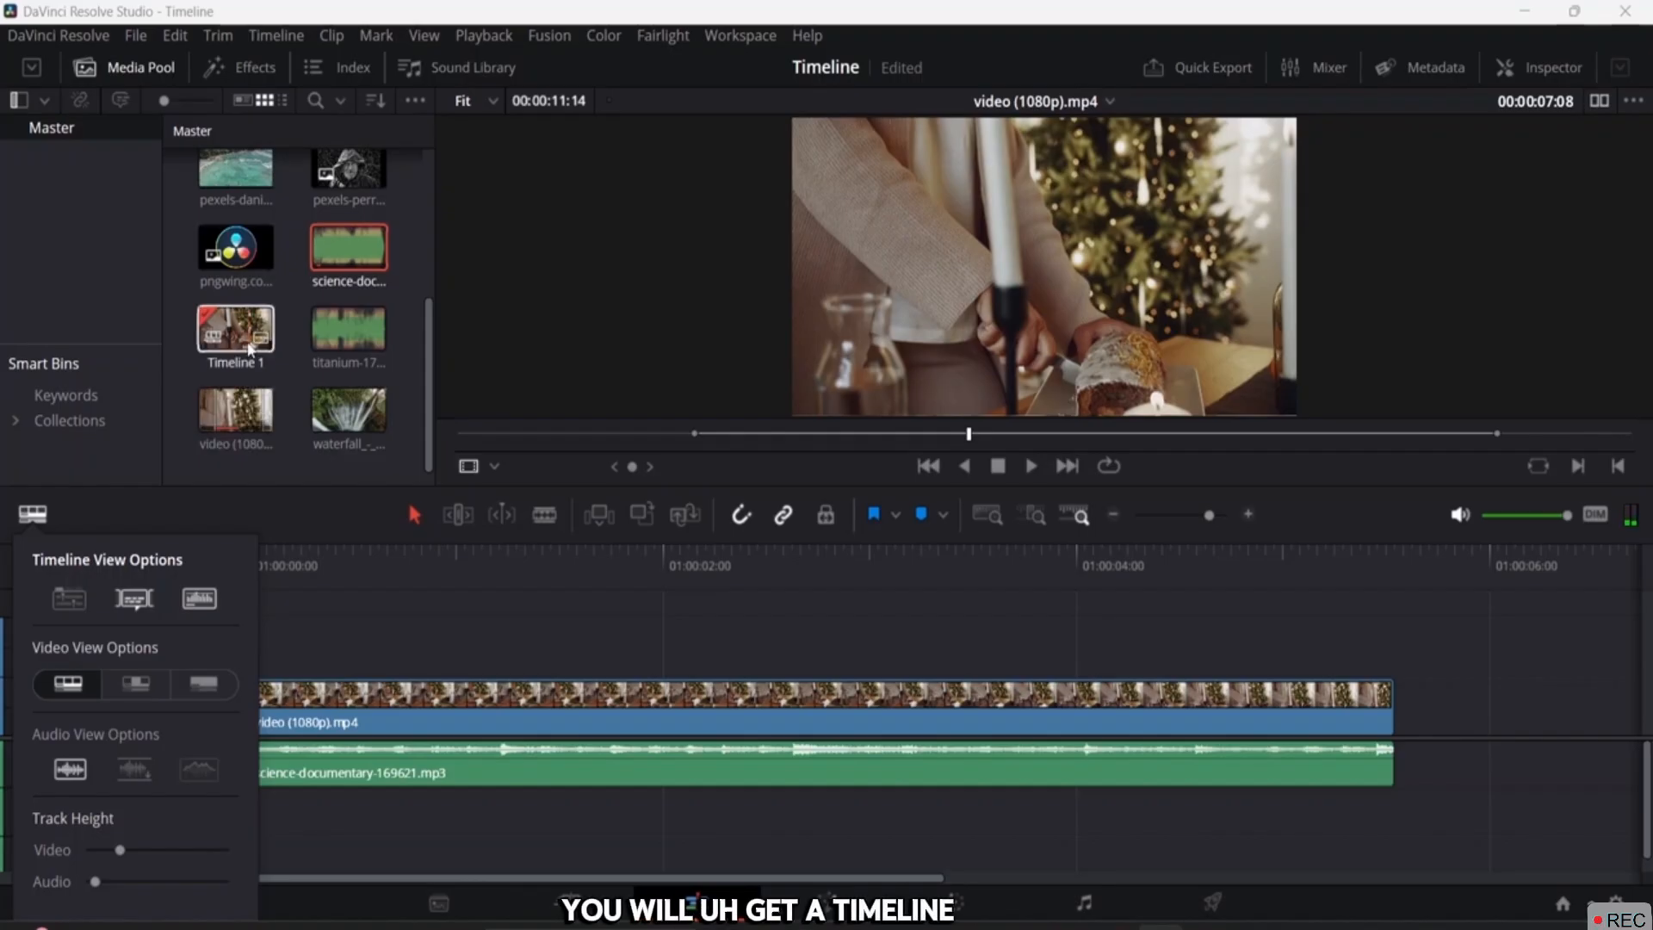
left_click(258, 513)
left_click(272, 473)
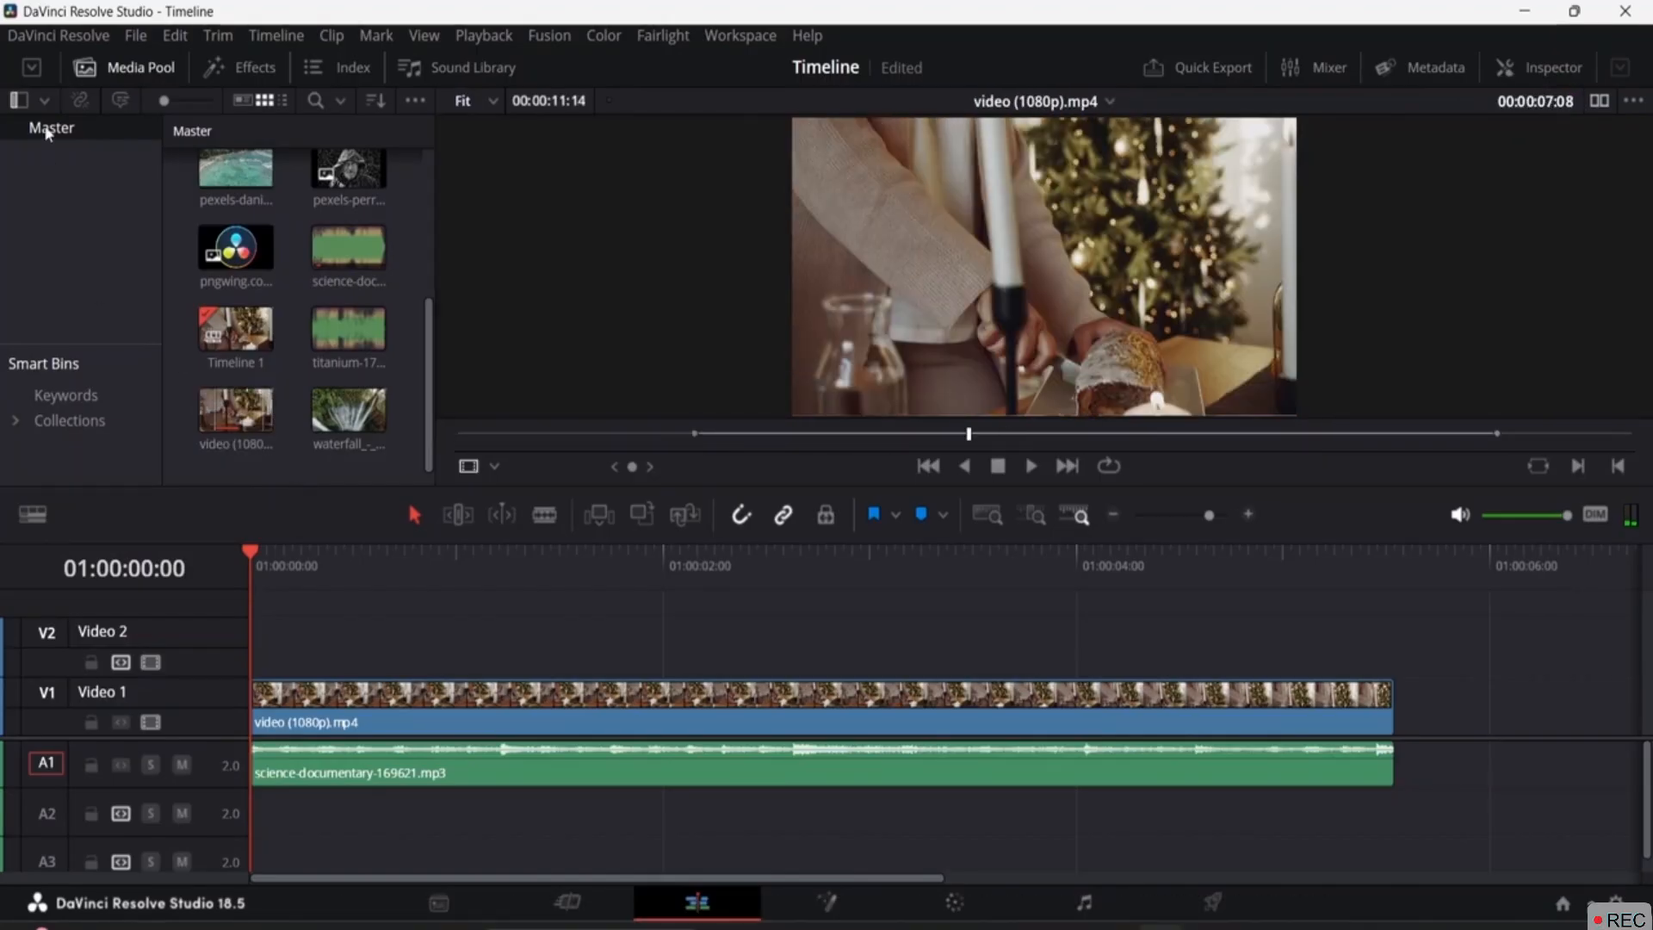
Step: Start a new empty timeline with Use Project Settings turned off
left_click(136, 36)
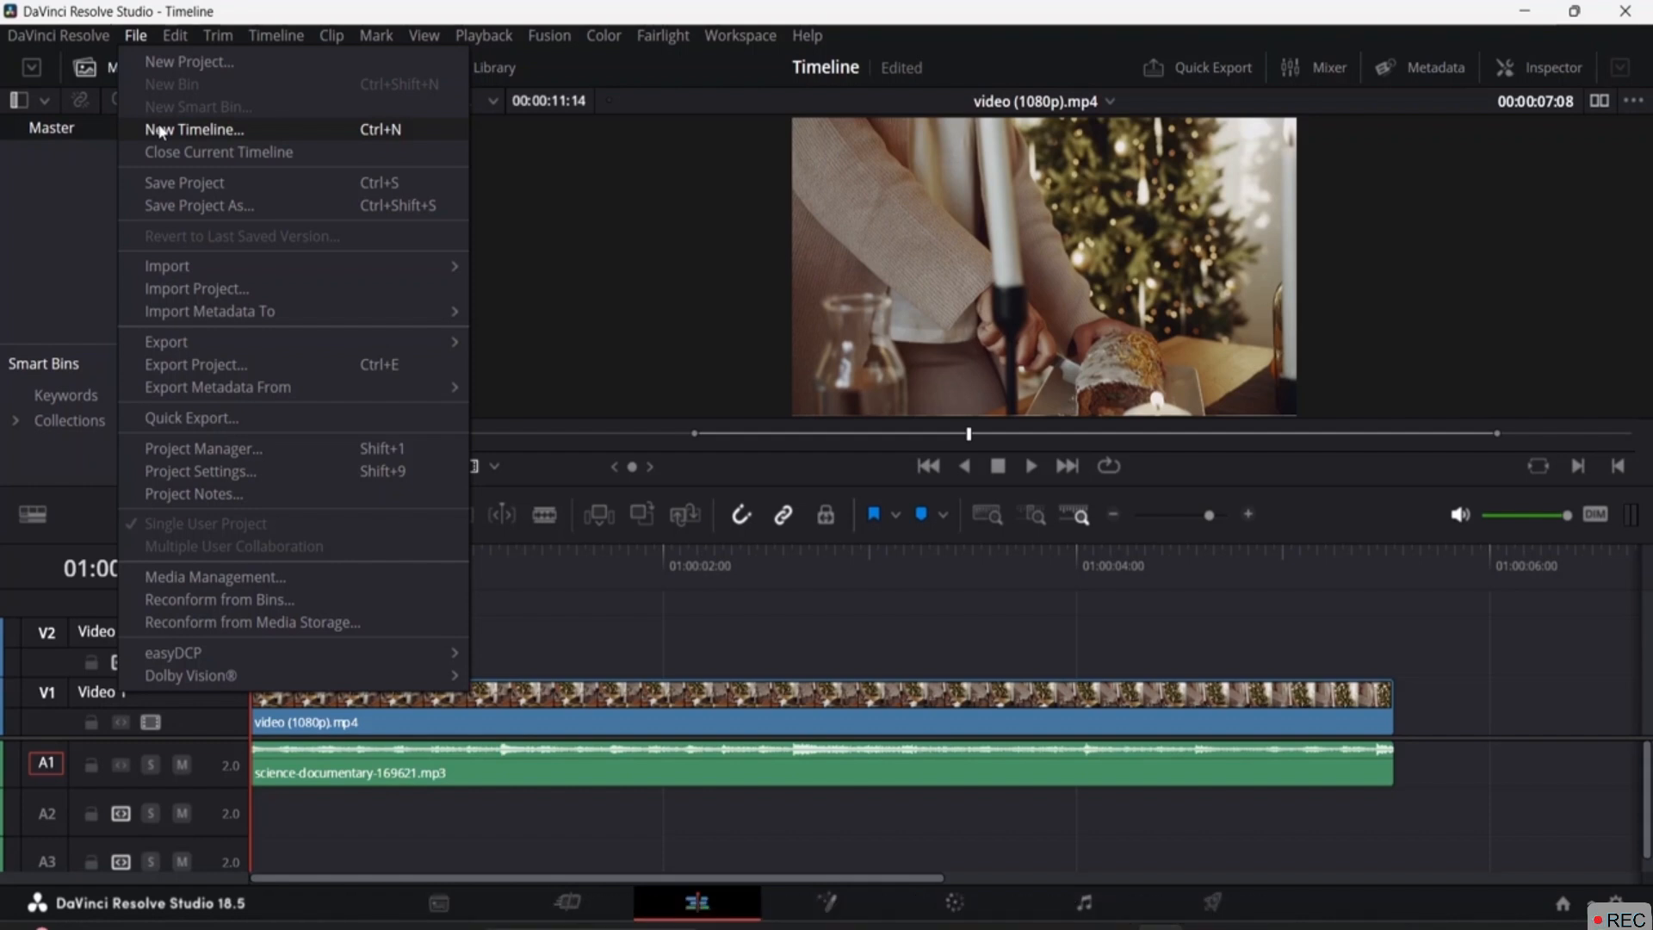
left_click(160, 131)
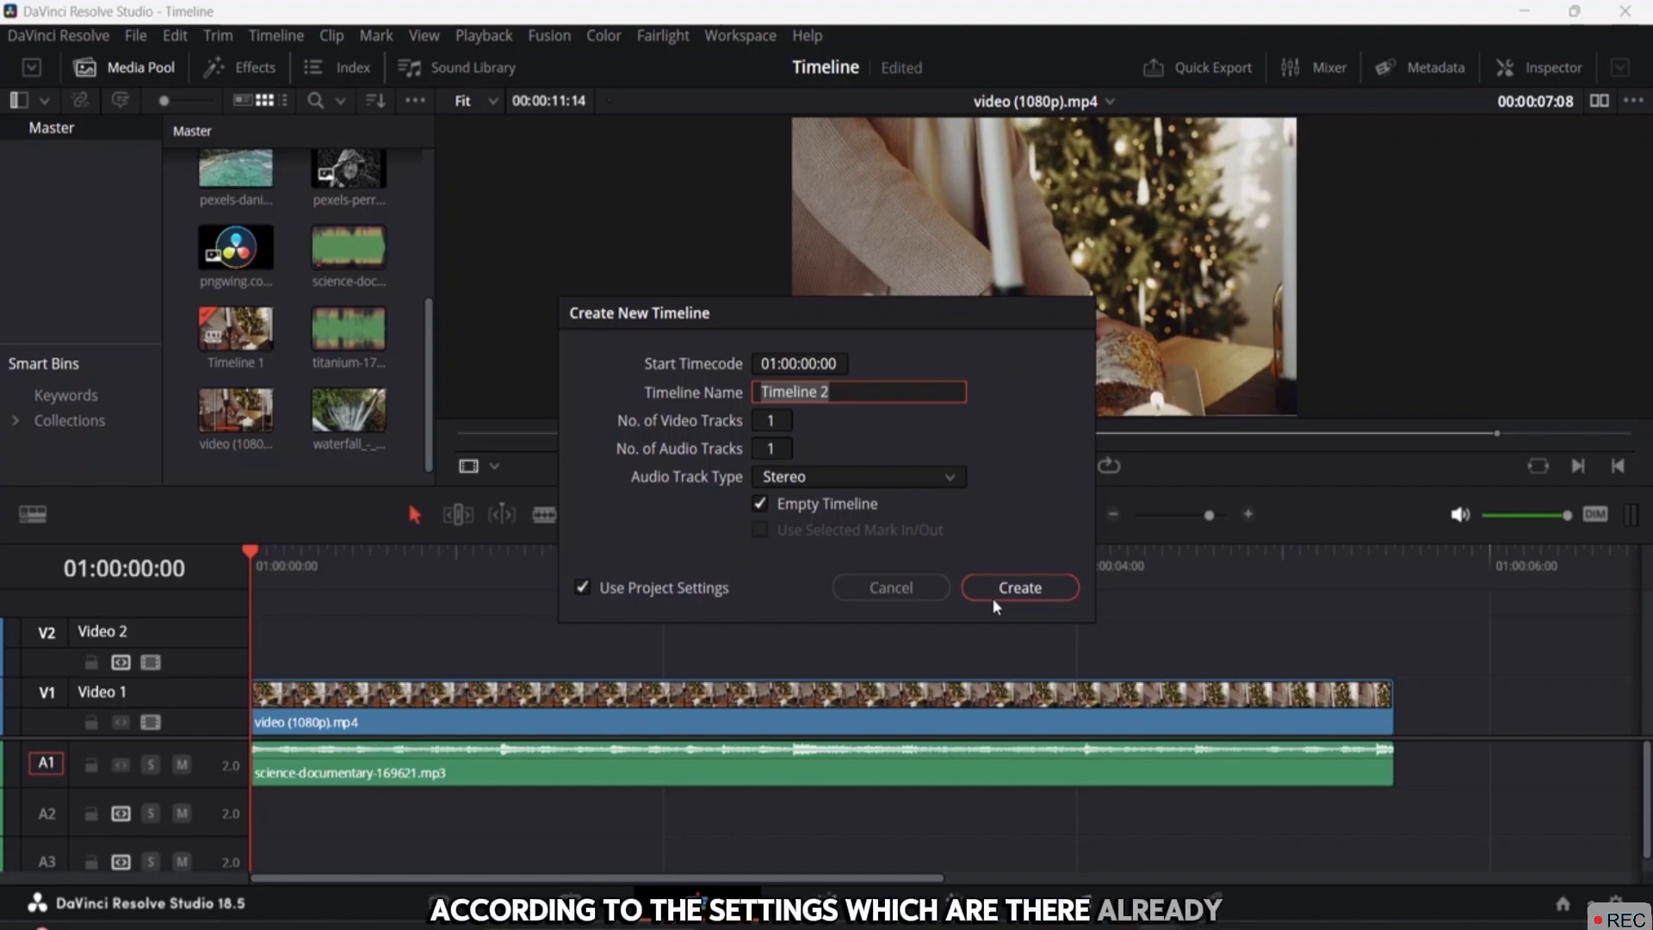
left_click(583, 586)
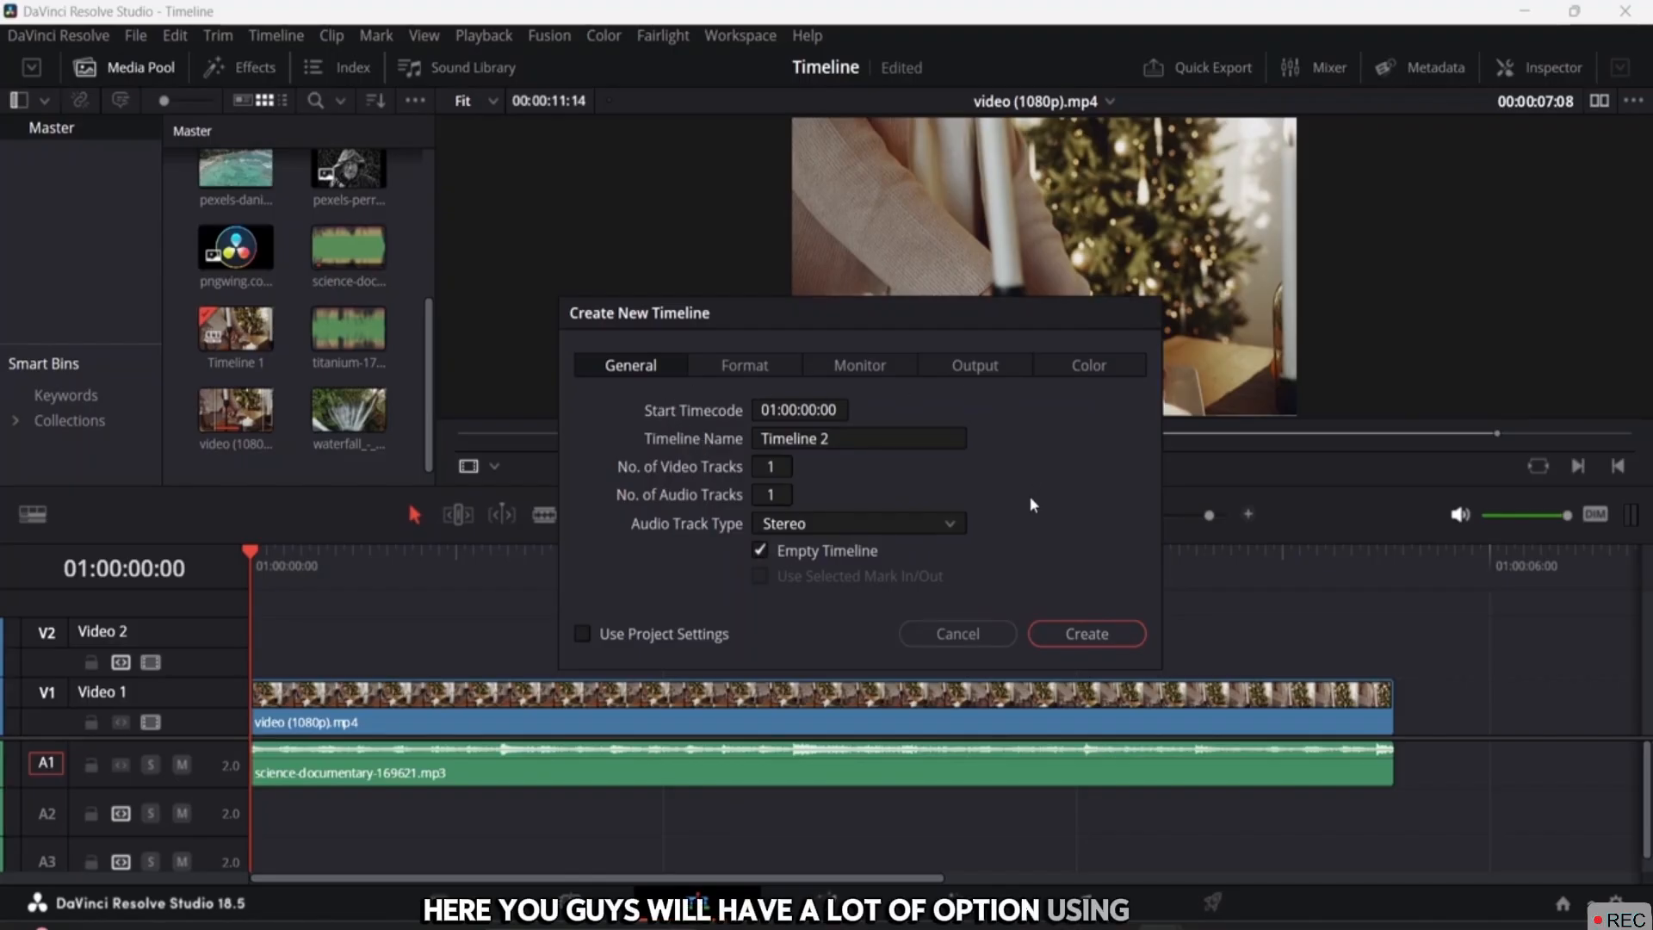
Step: Set the new timeline's format to a custom resolution of 1920 x 1920 and create the timeline
left_click(727, 368)
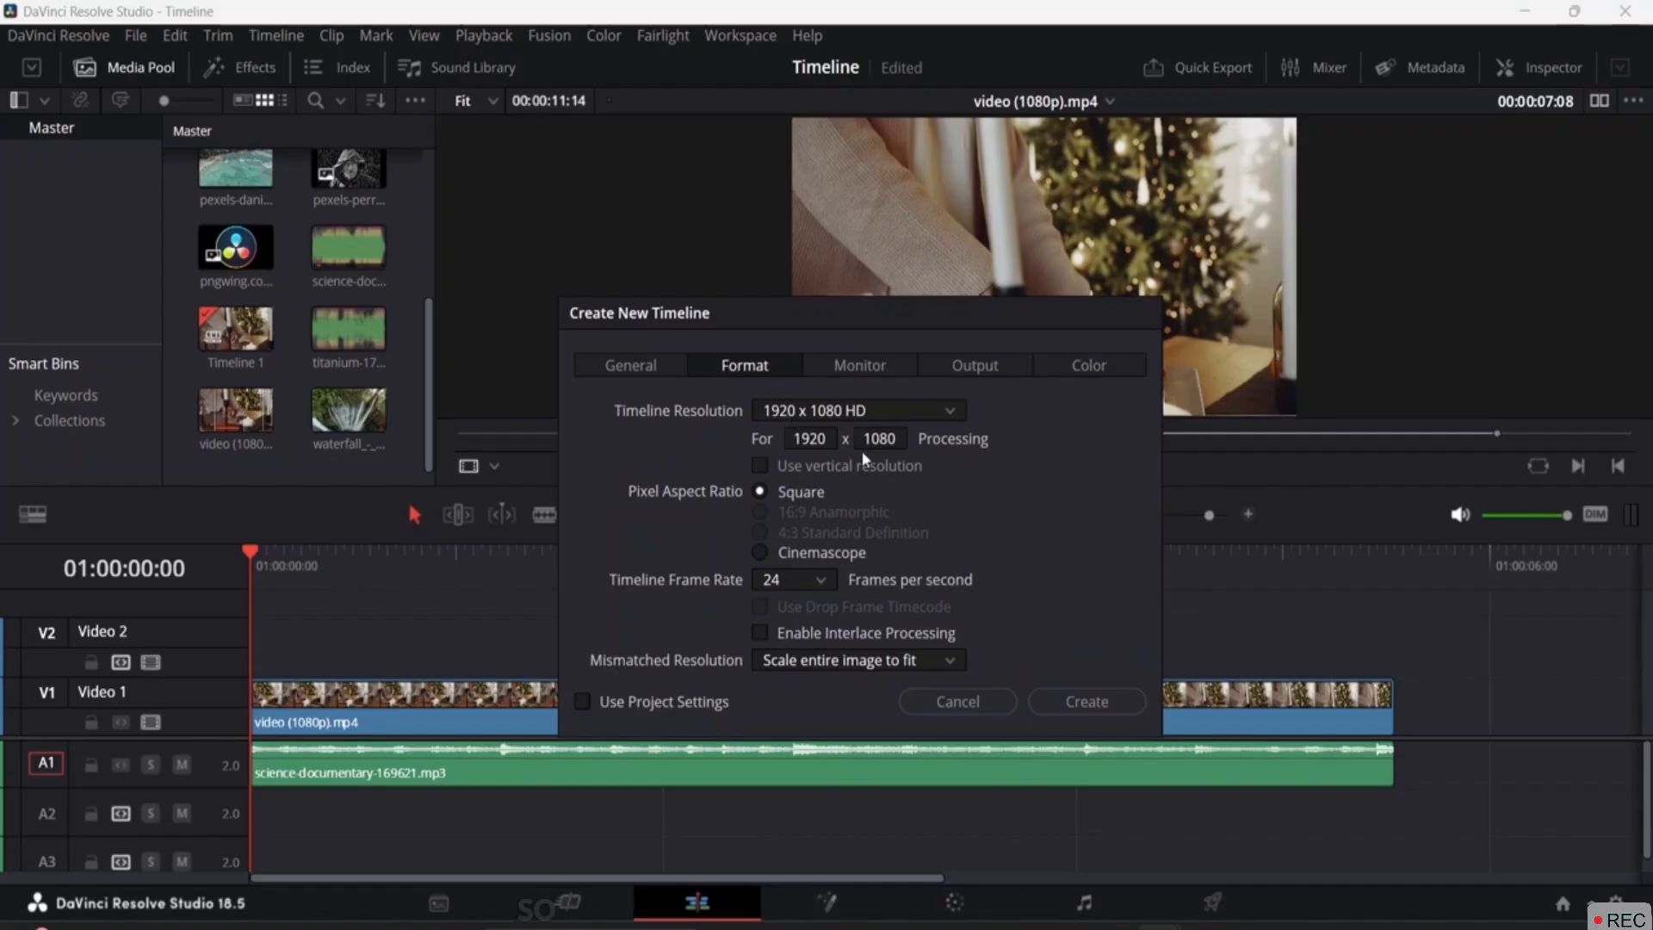
left_click(898, 441)
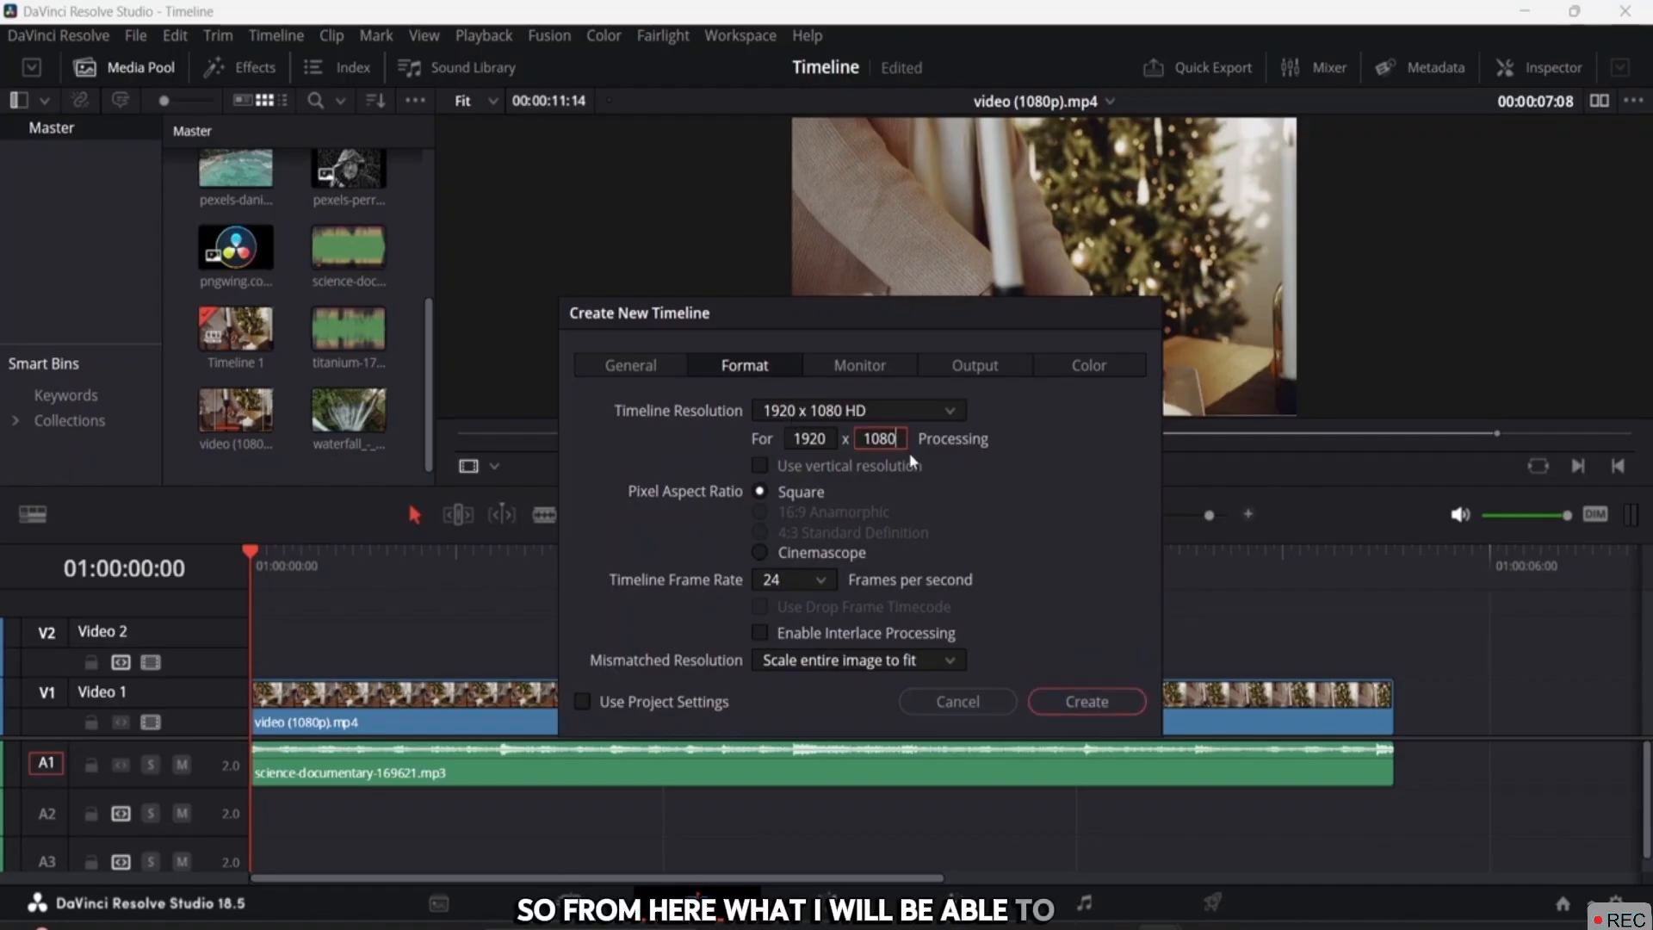
key("BackSpace")
key("BackSpace")
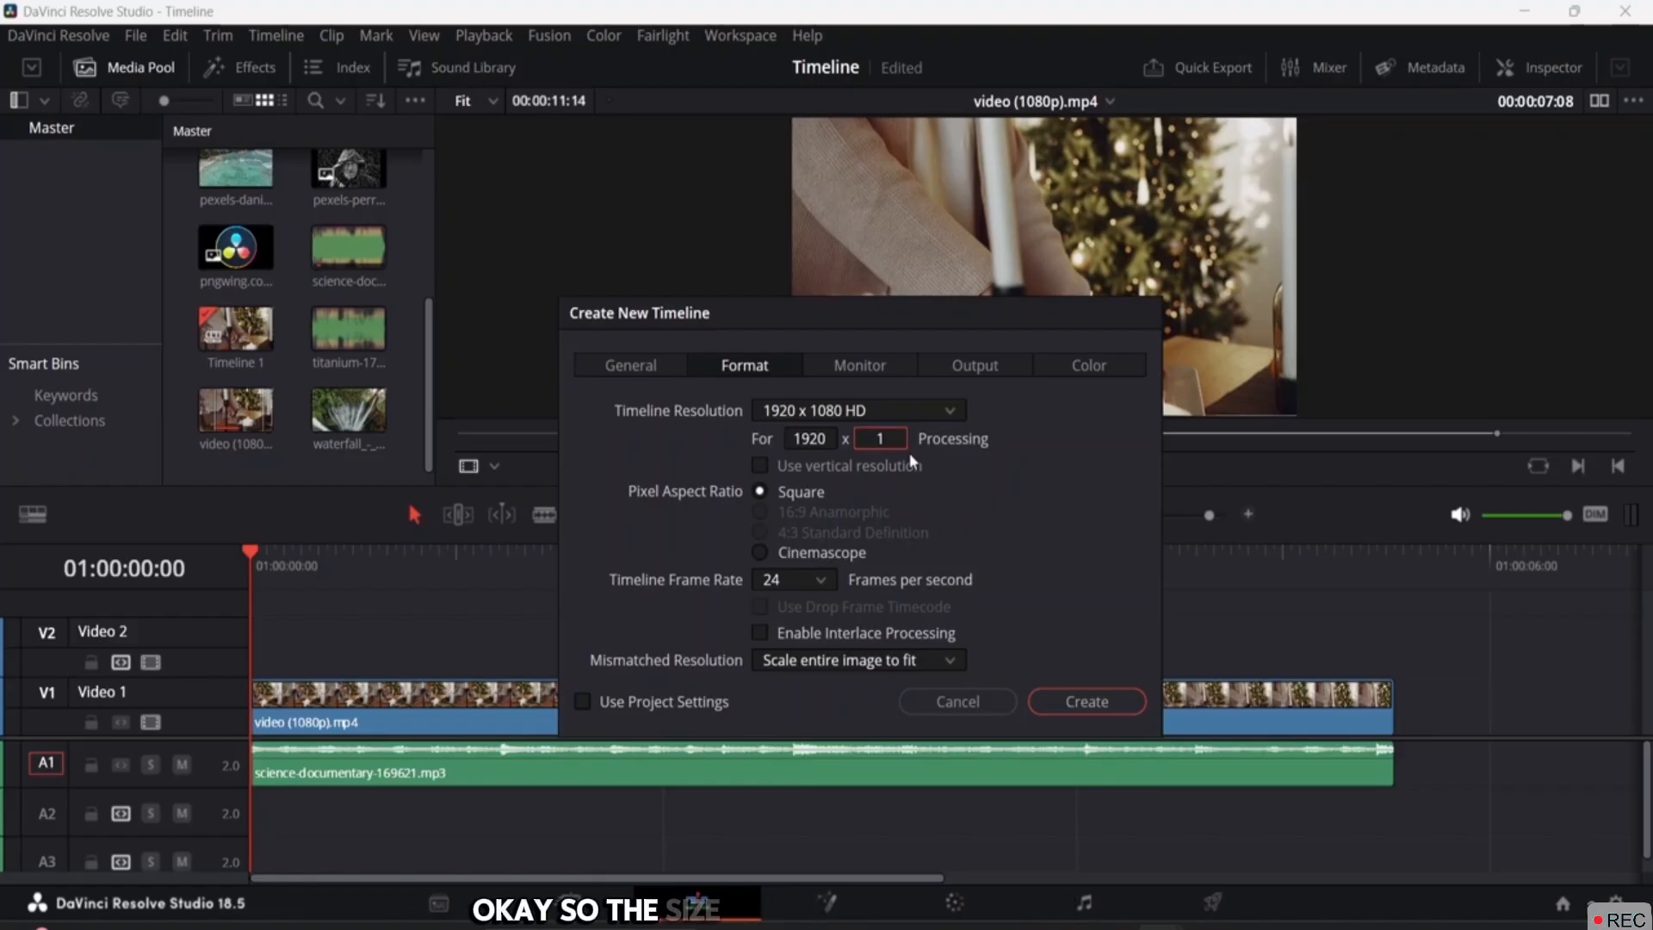
type("9")
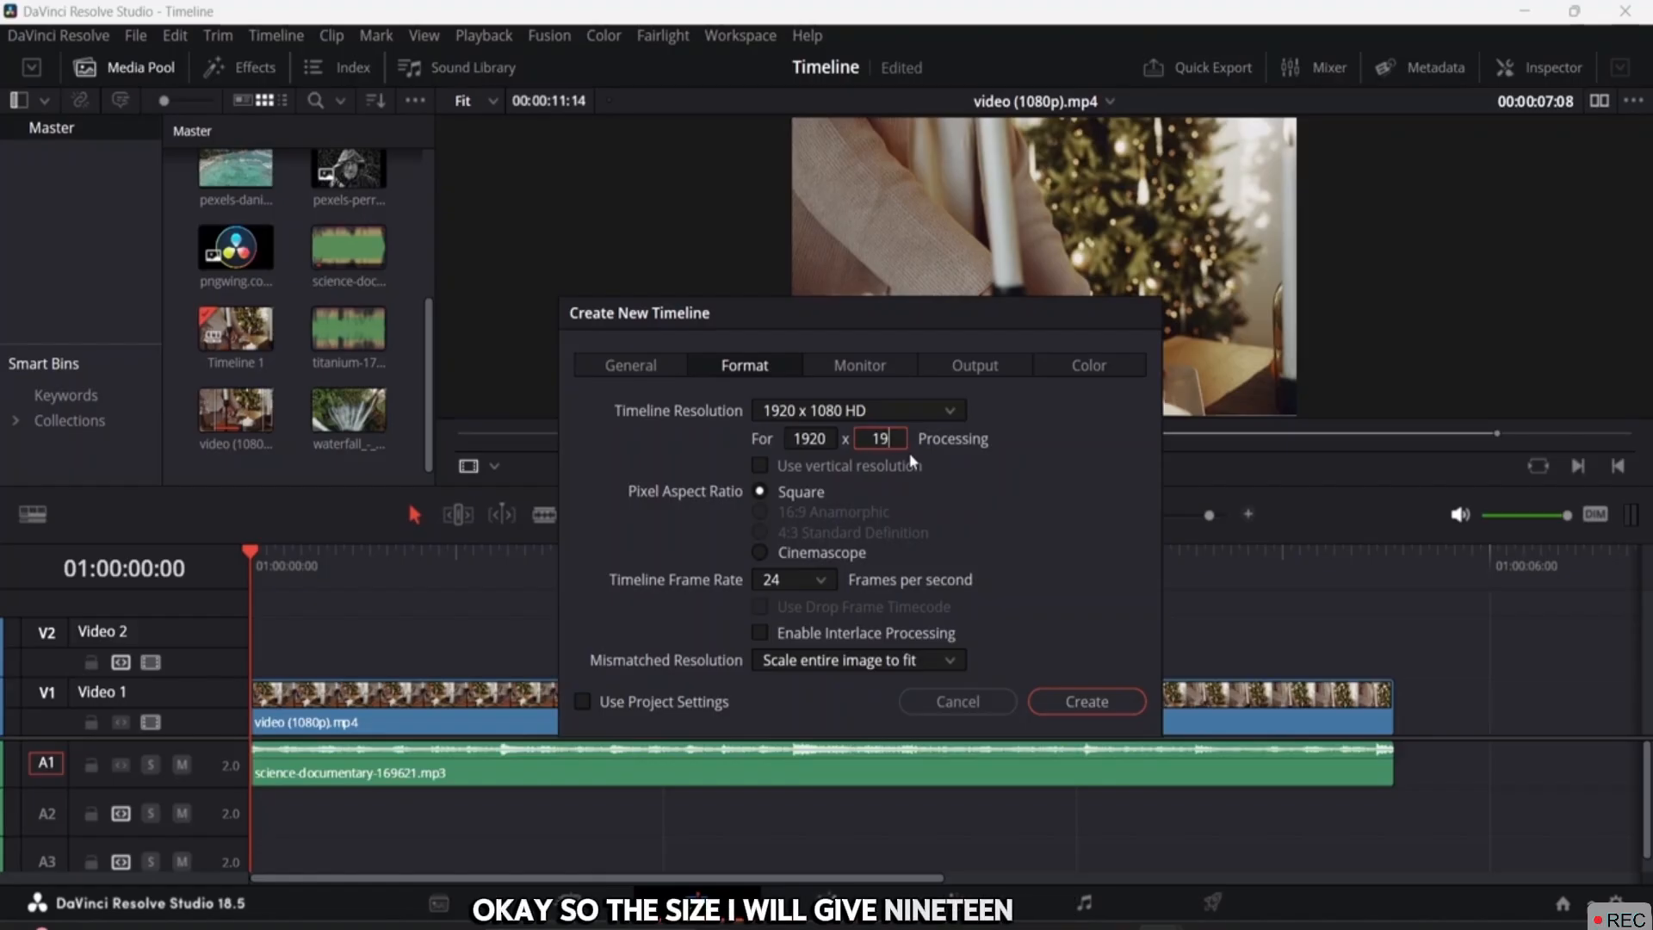
type("20")
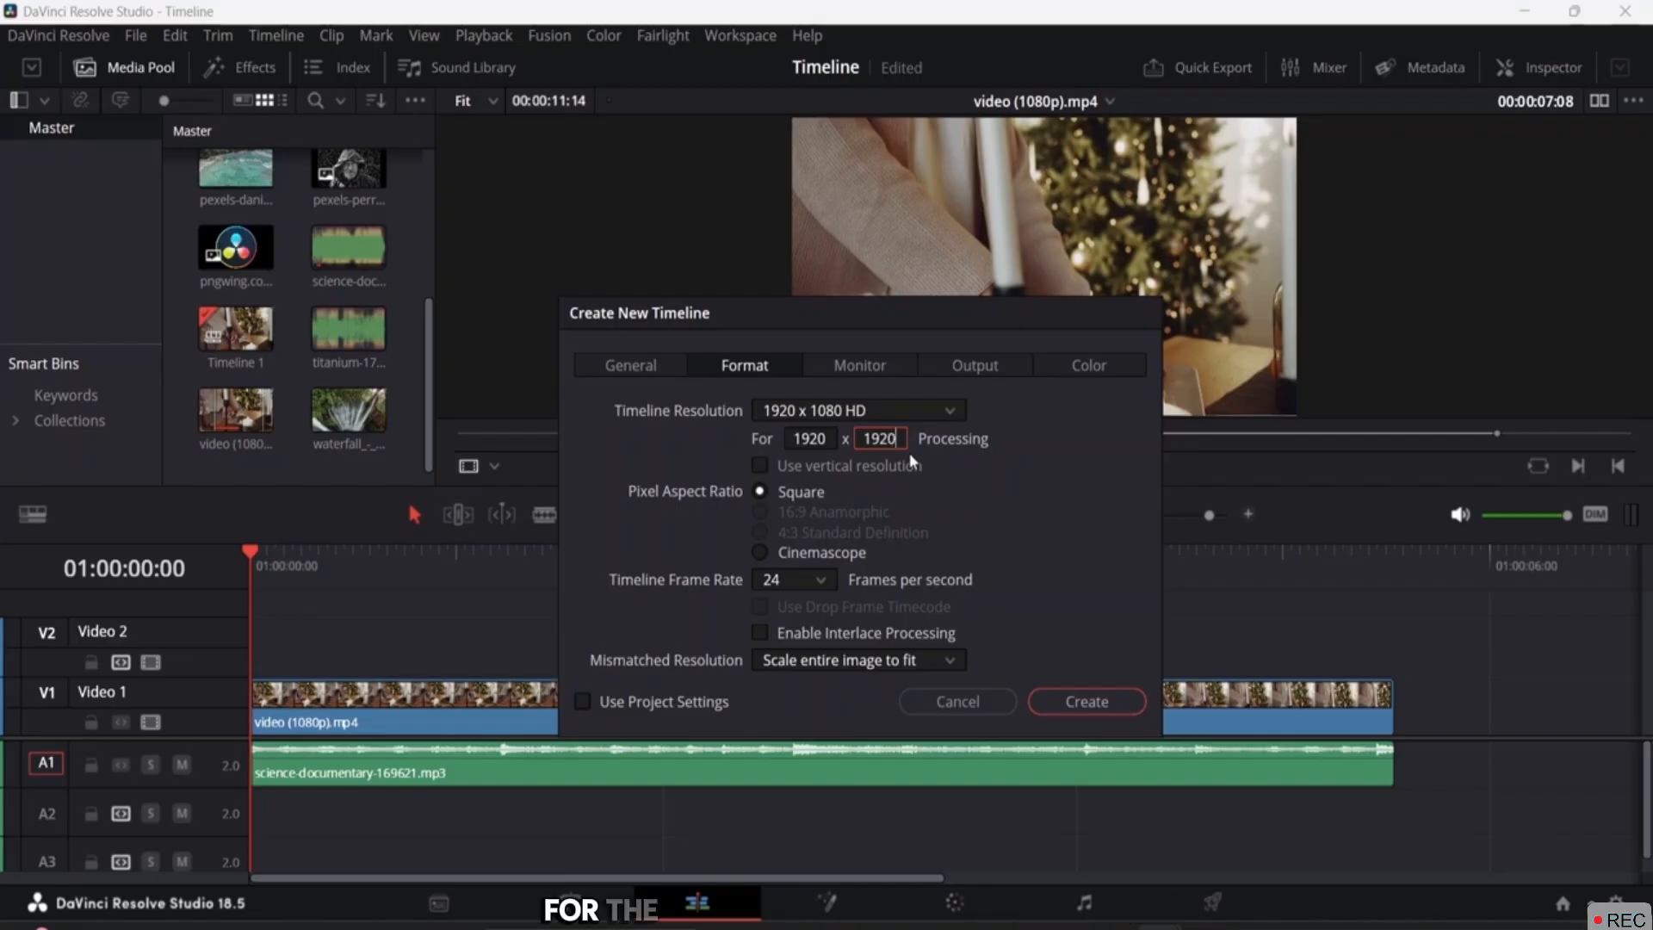
left_click(1080, 702)
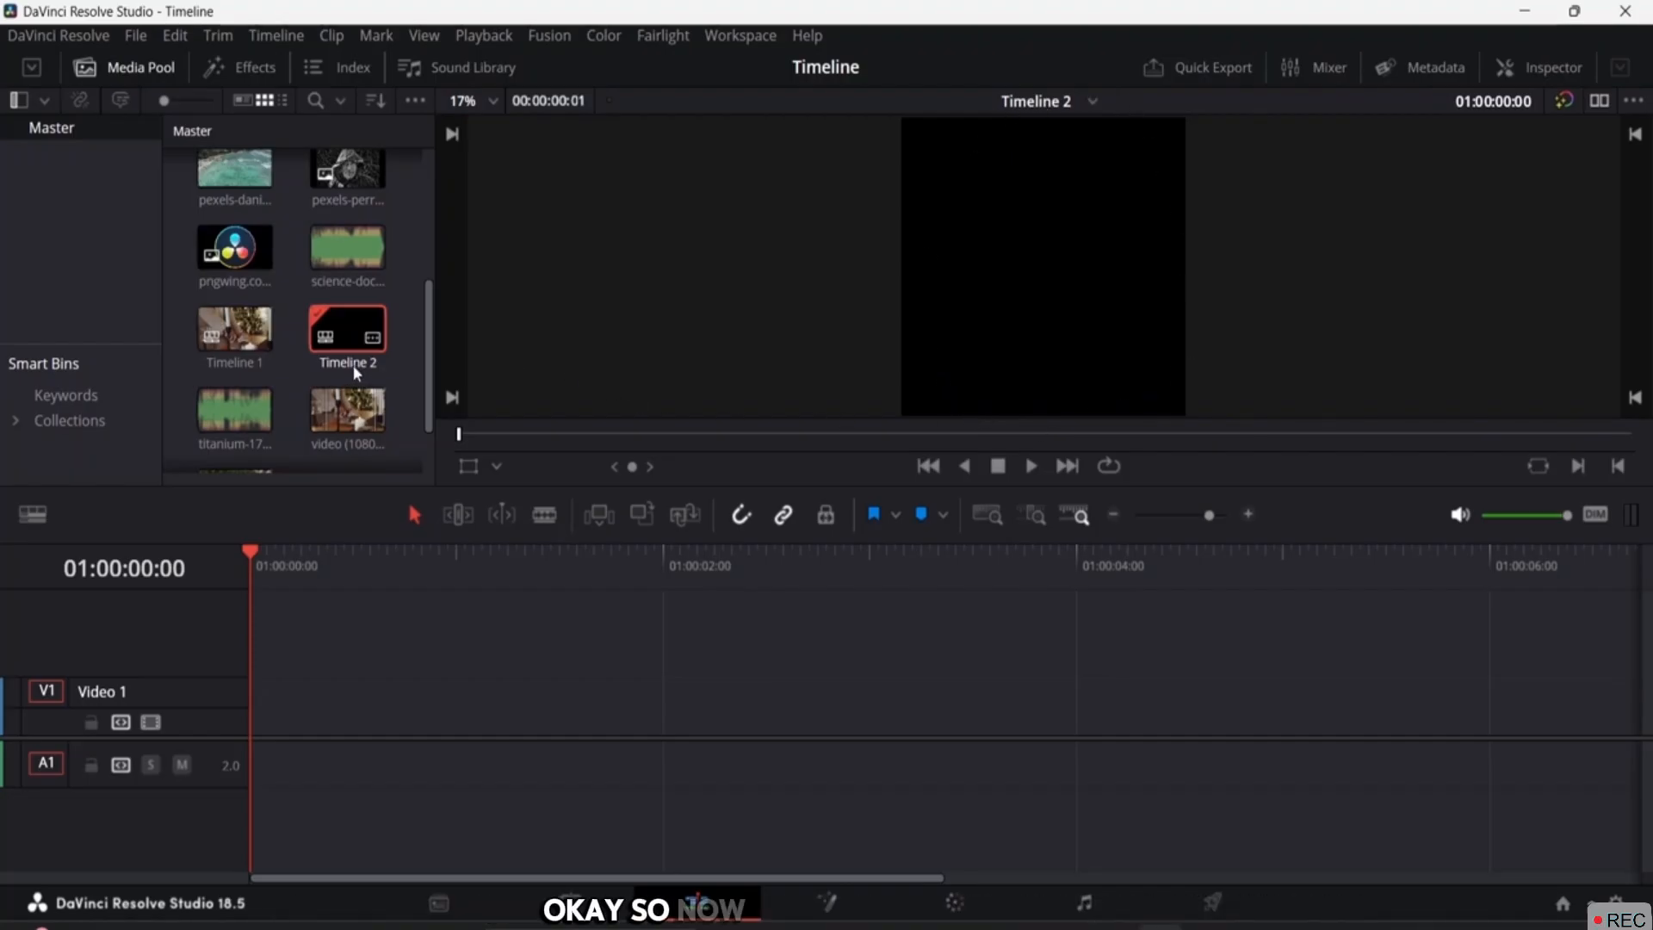
Step: Locate both timelines in the media pool and open Timeline 1
scroll(353, 365, "down", 1)
scroll(361, 408, "up", 2)
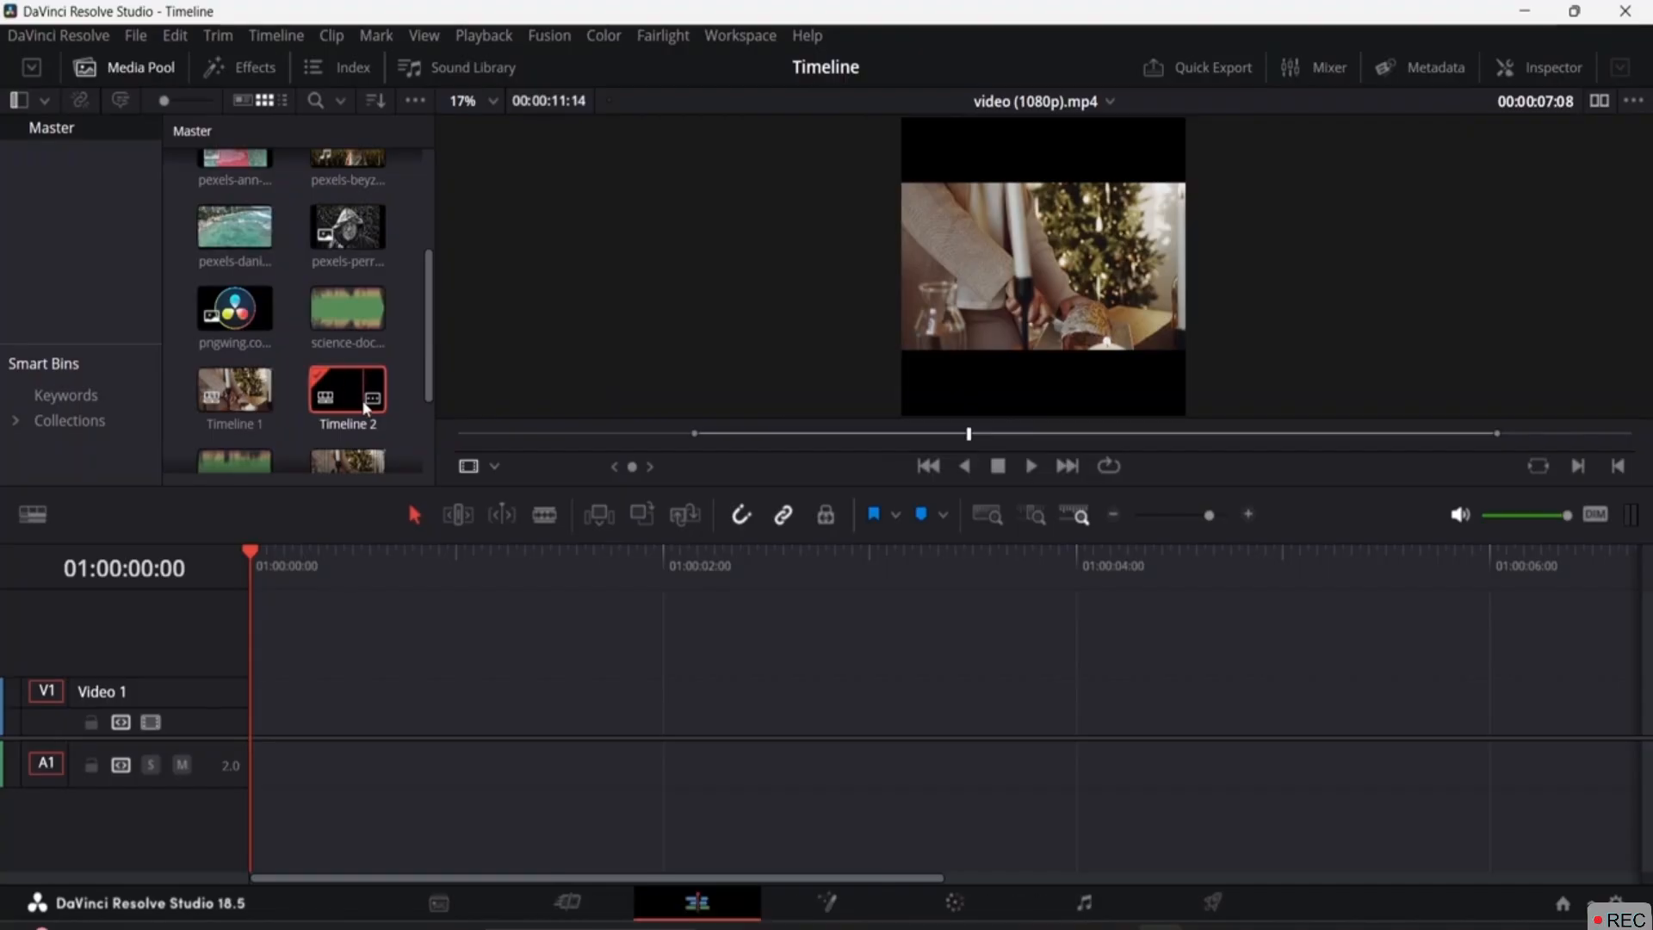
scroll(364, 408, "up", 2)
scroll(364, 408, "down", 4)
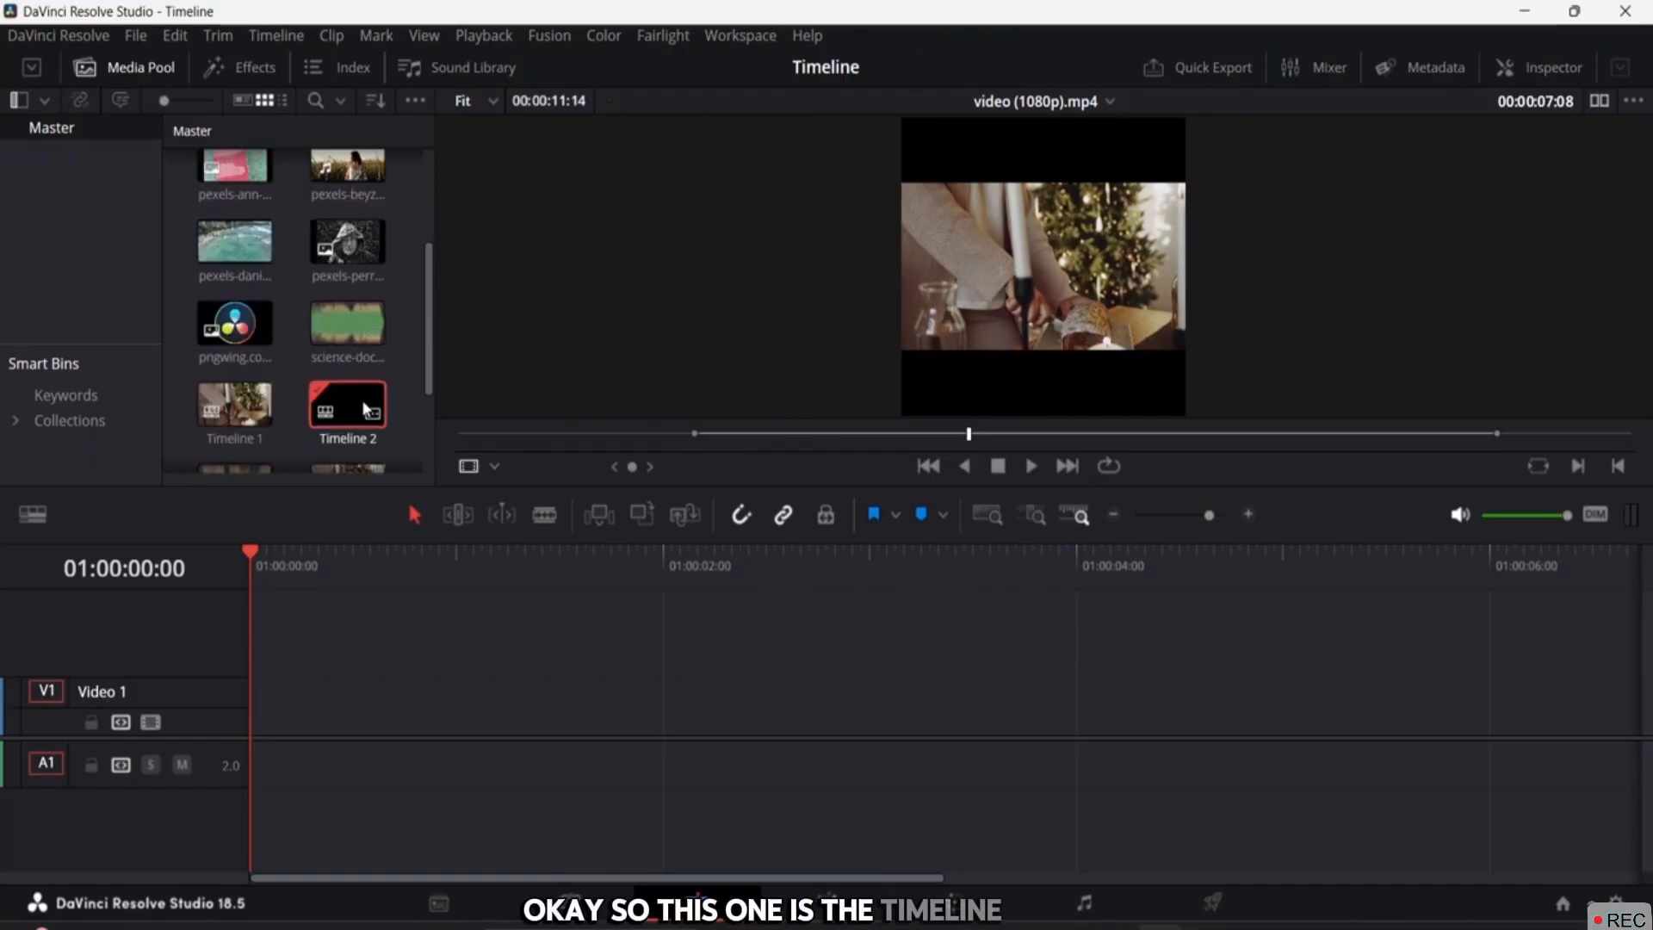
scroll(365, 408, "down", 1)
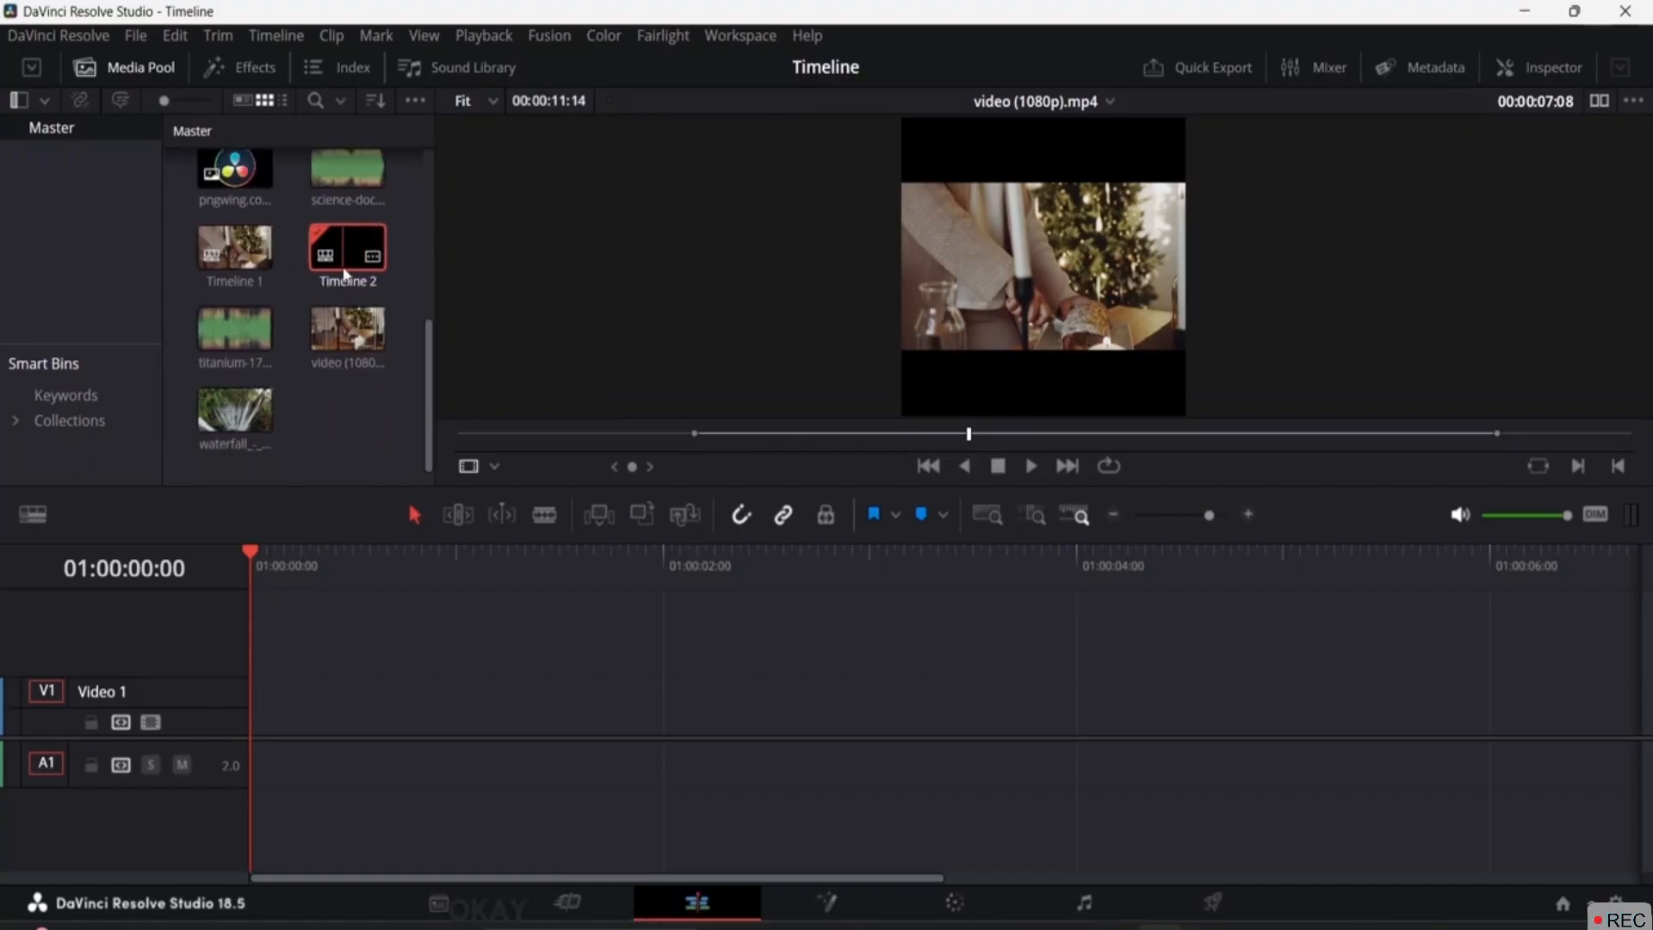
left_click(237, 256)
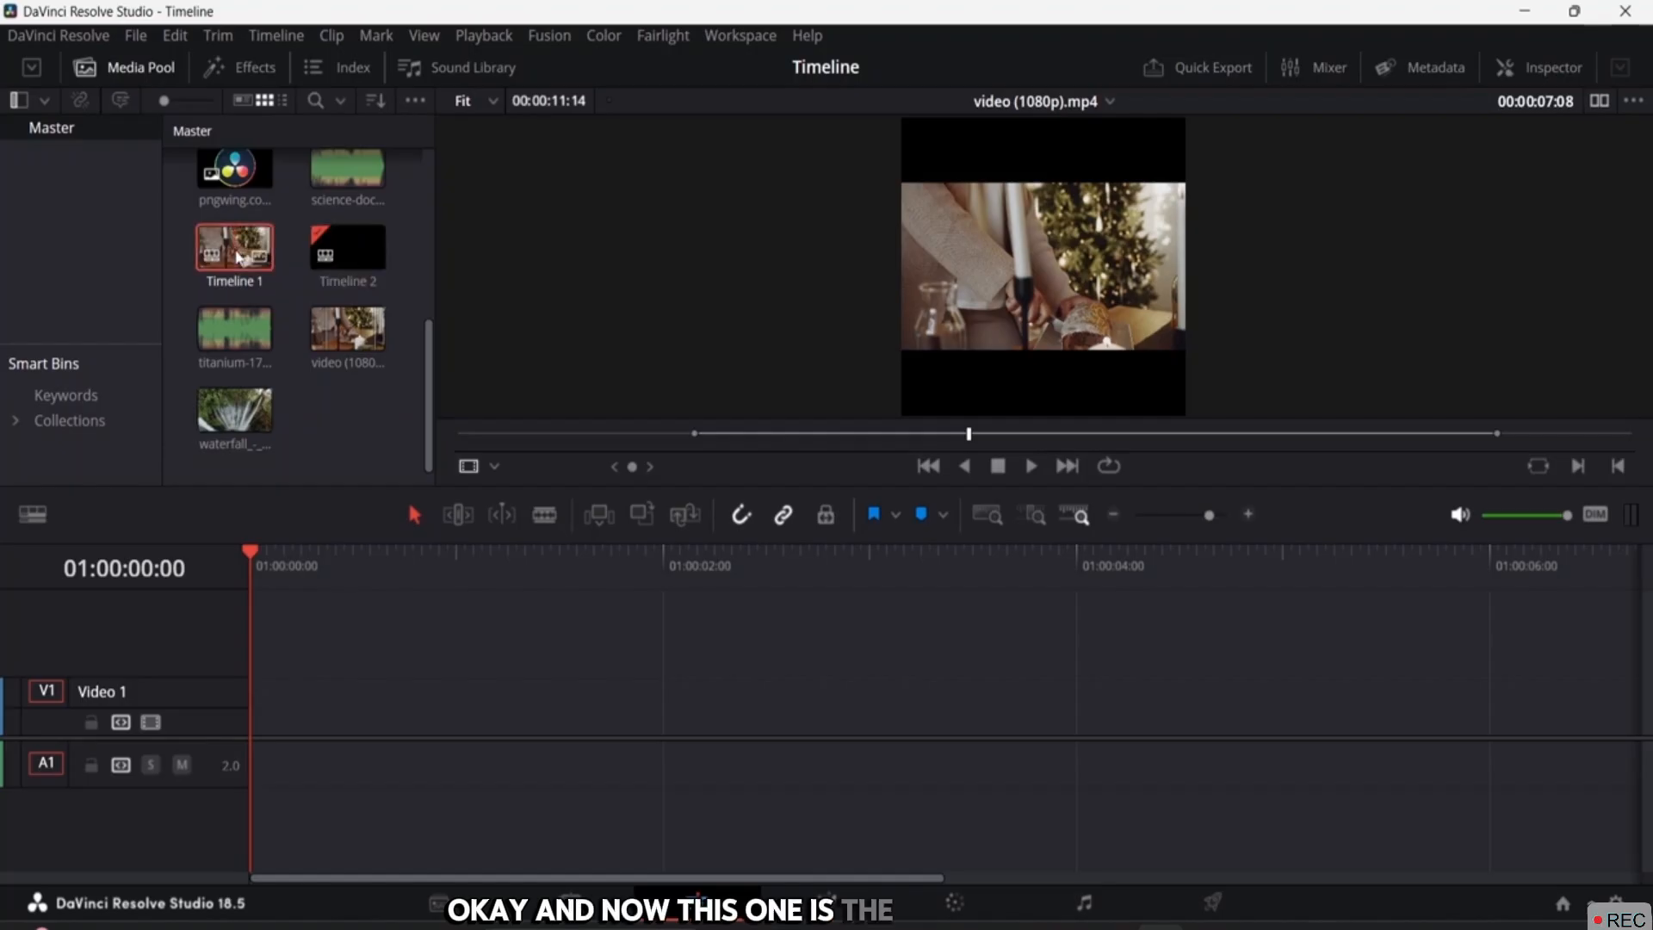
double_click(237, 255)
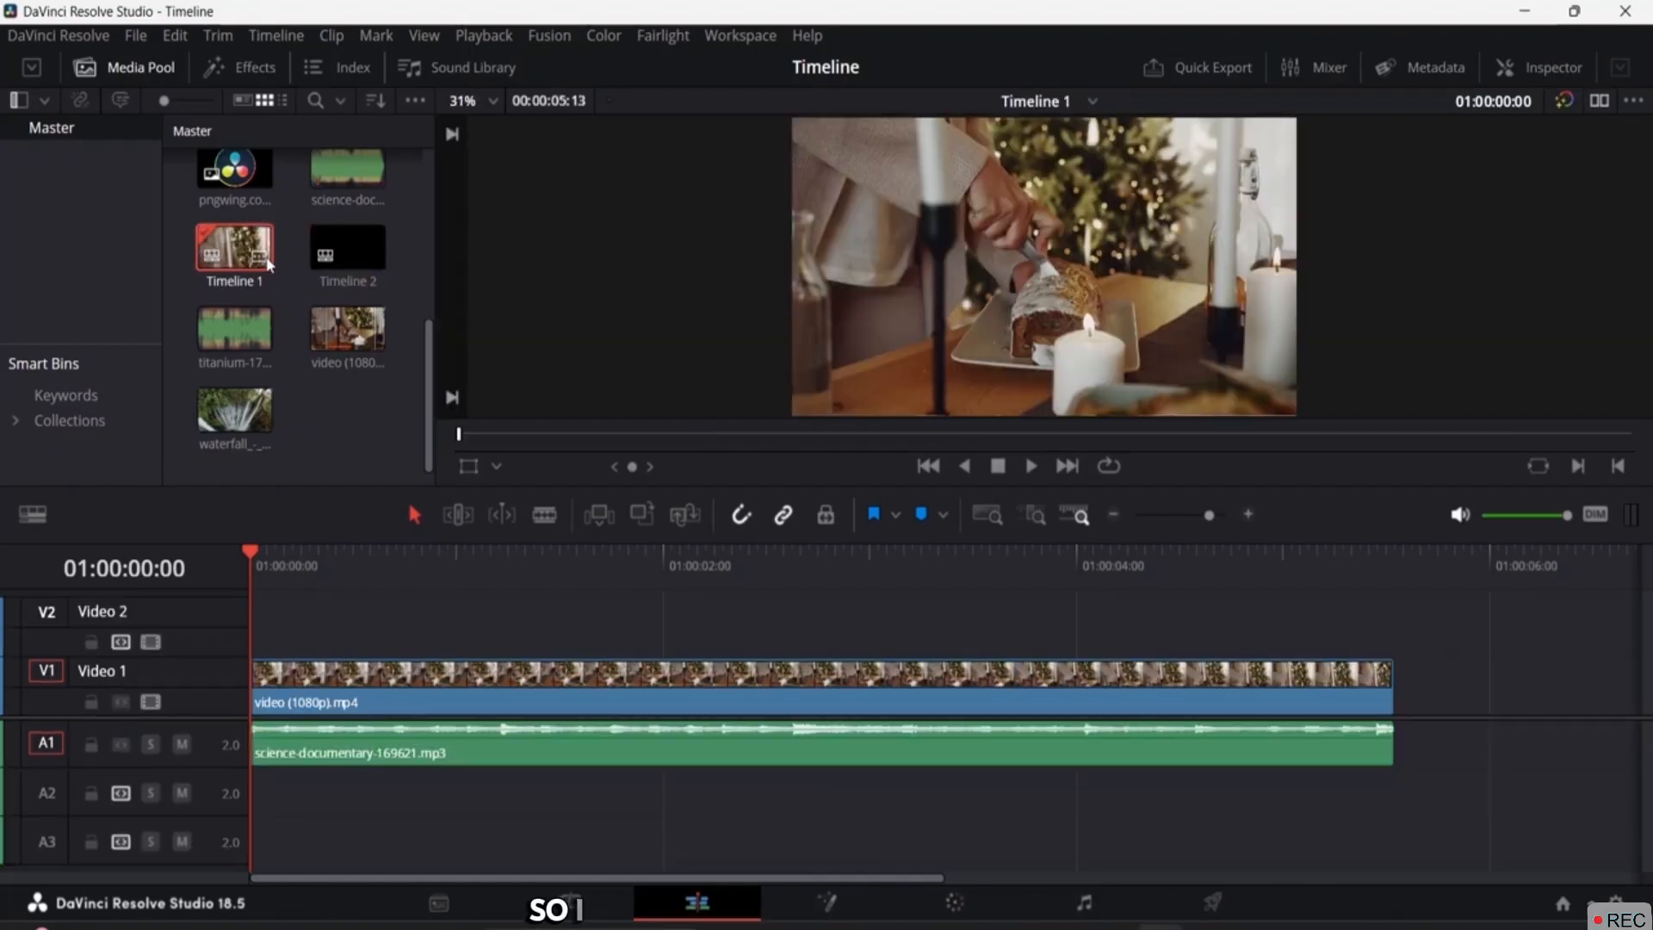
Step: Open Timeline 2 from the media pool and switch back to Timeline 1
double_click(347, 250)
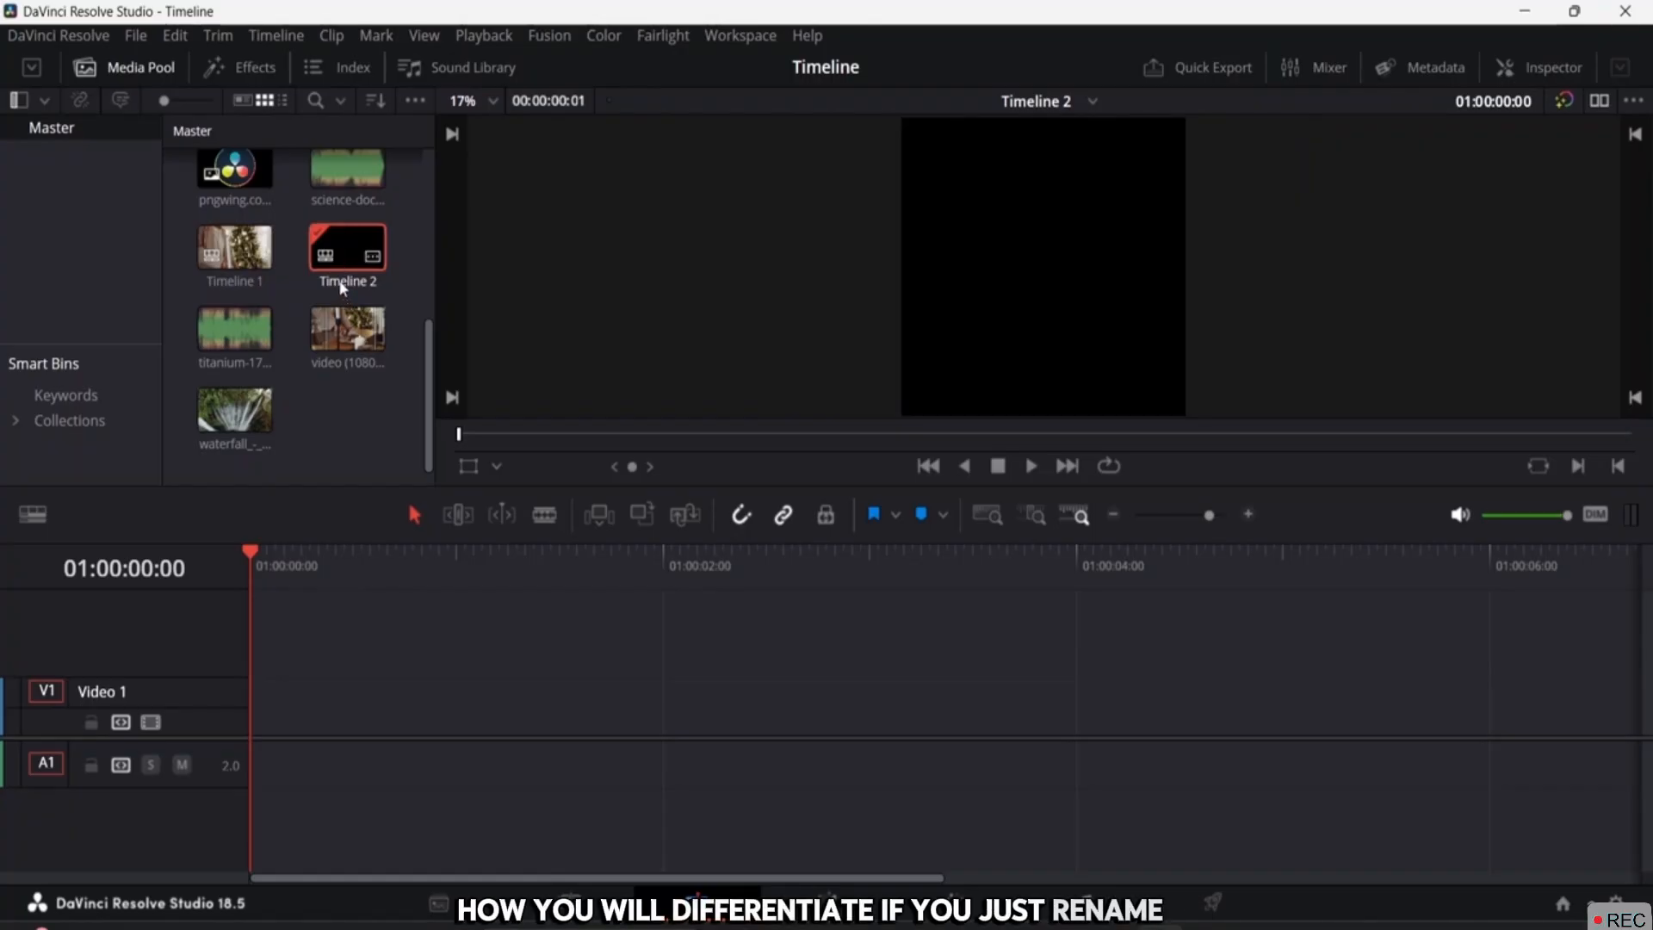
left_click(341, 283)
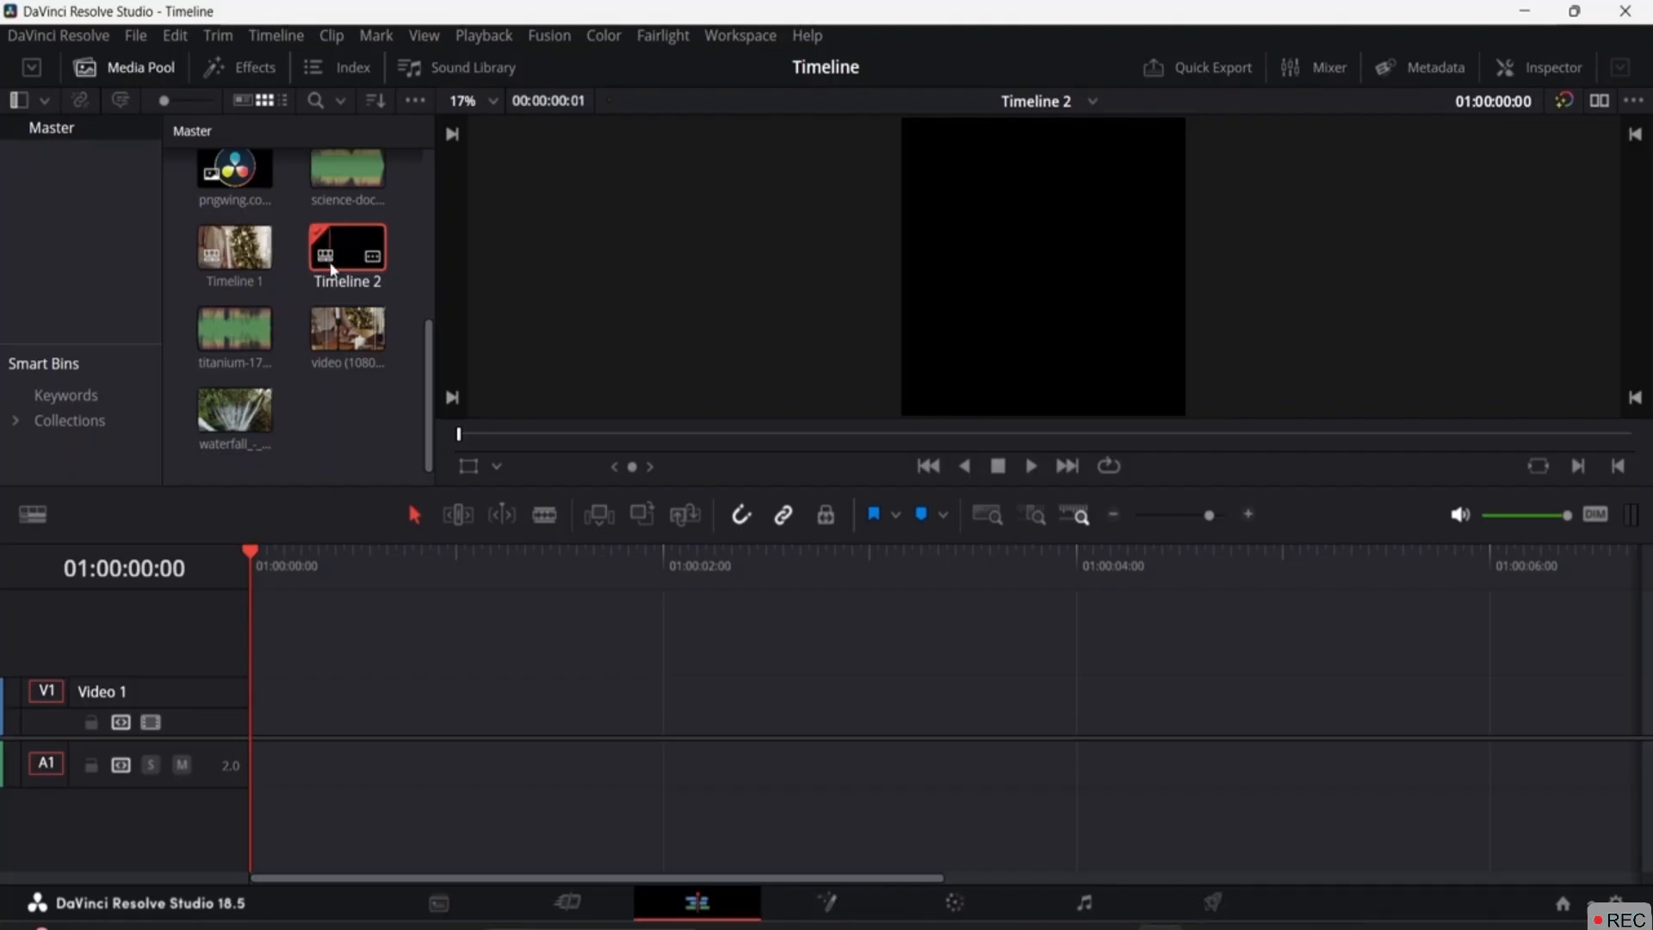
double_click(221, 262)
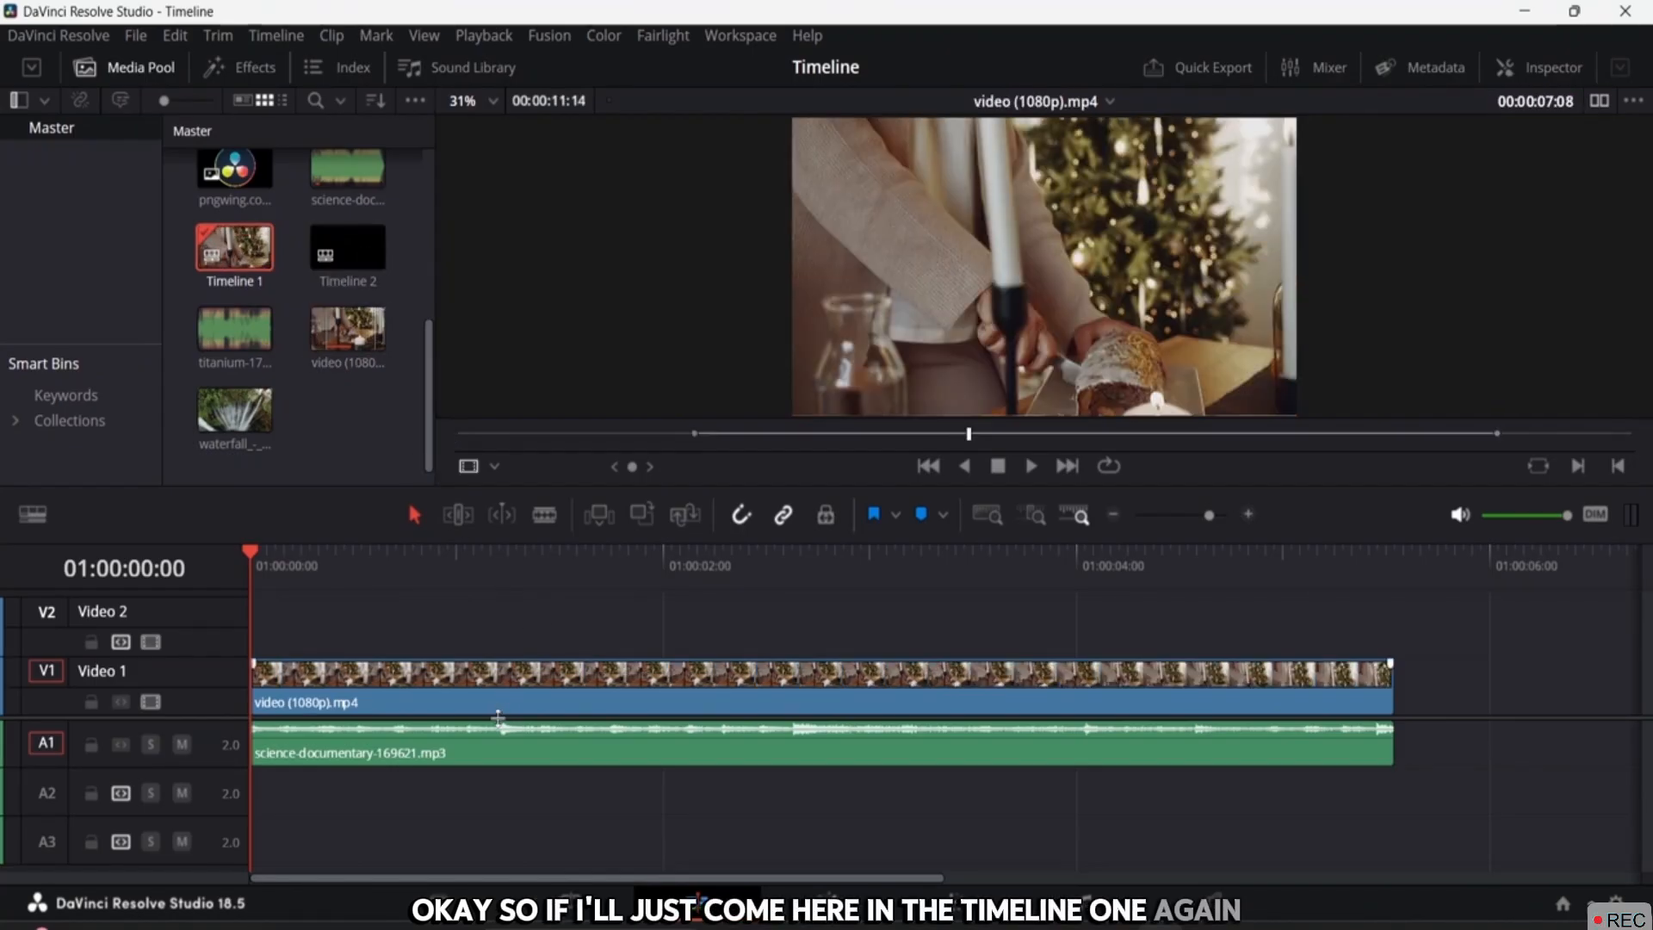
Step: Enable stacked timelines in the timeline view options and switch the timeline tab from Timeline 1 to Timeline 2
left_click(32, 517)
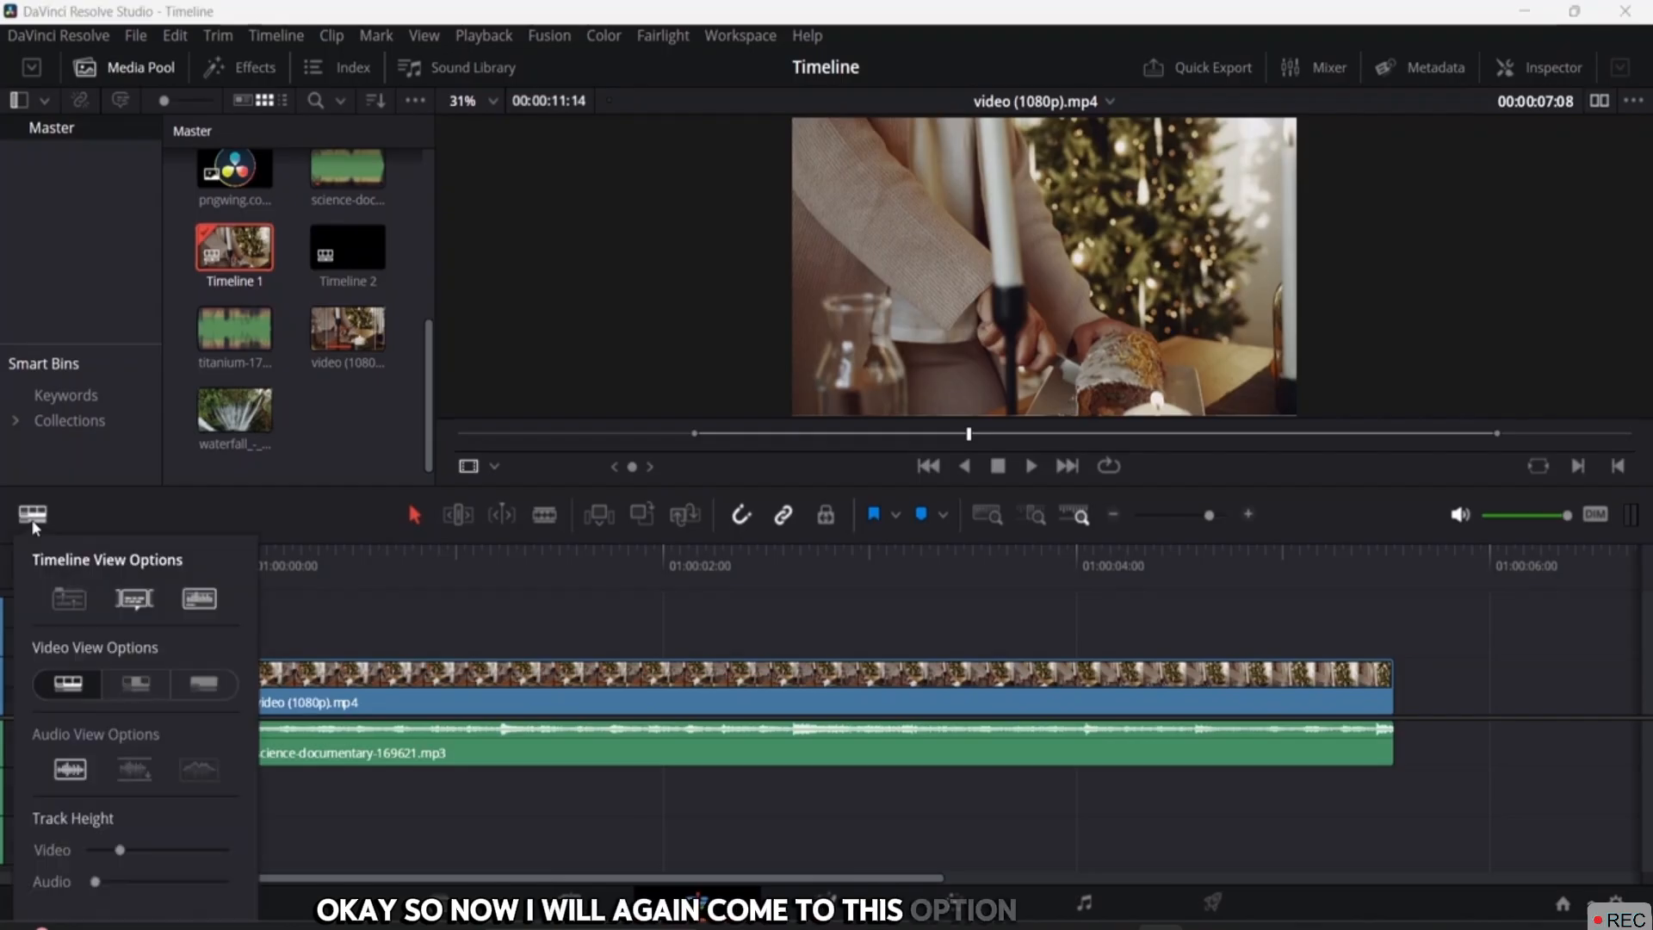
left_click(69, 603)
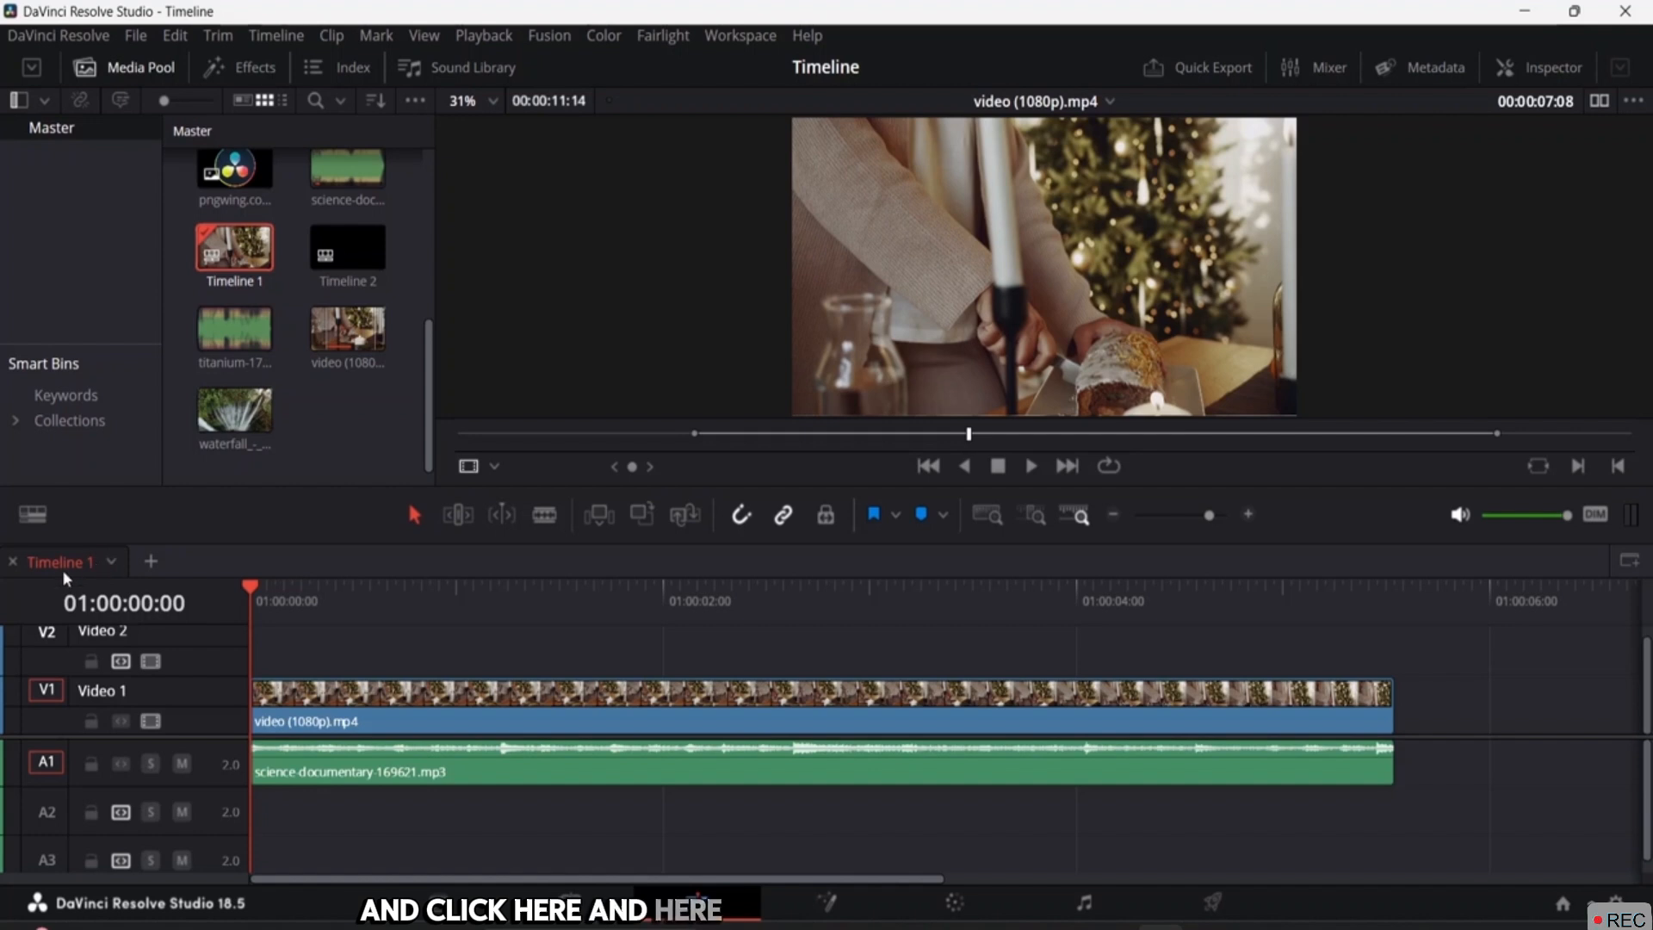
left_click(112, 563)
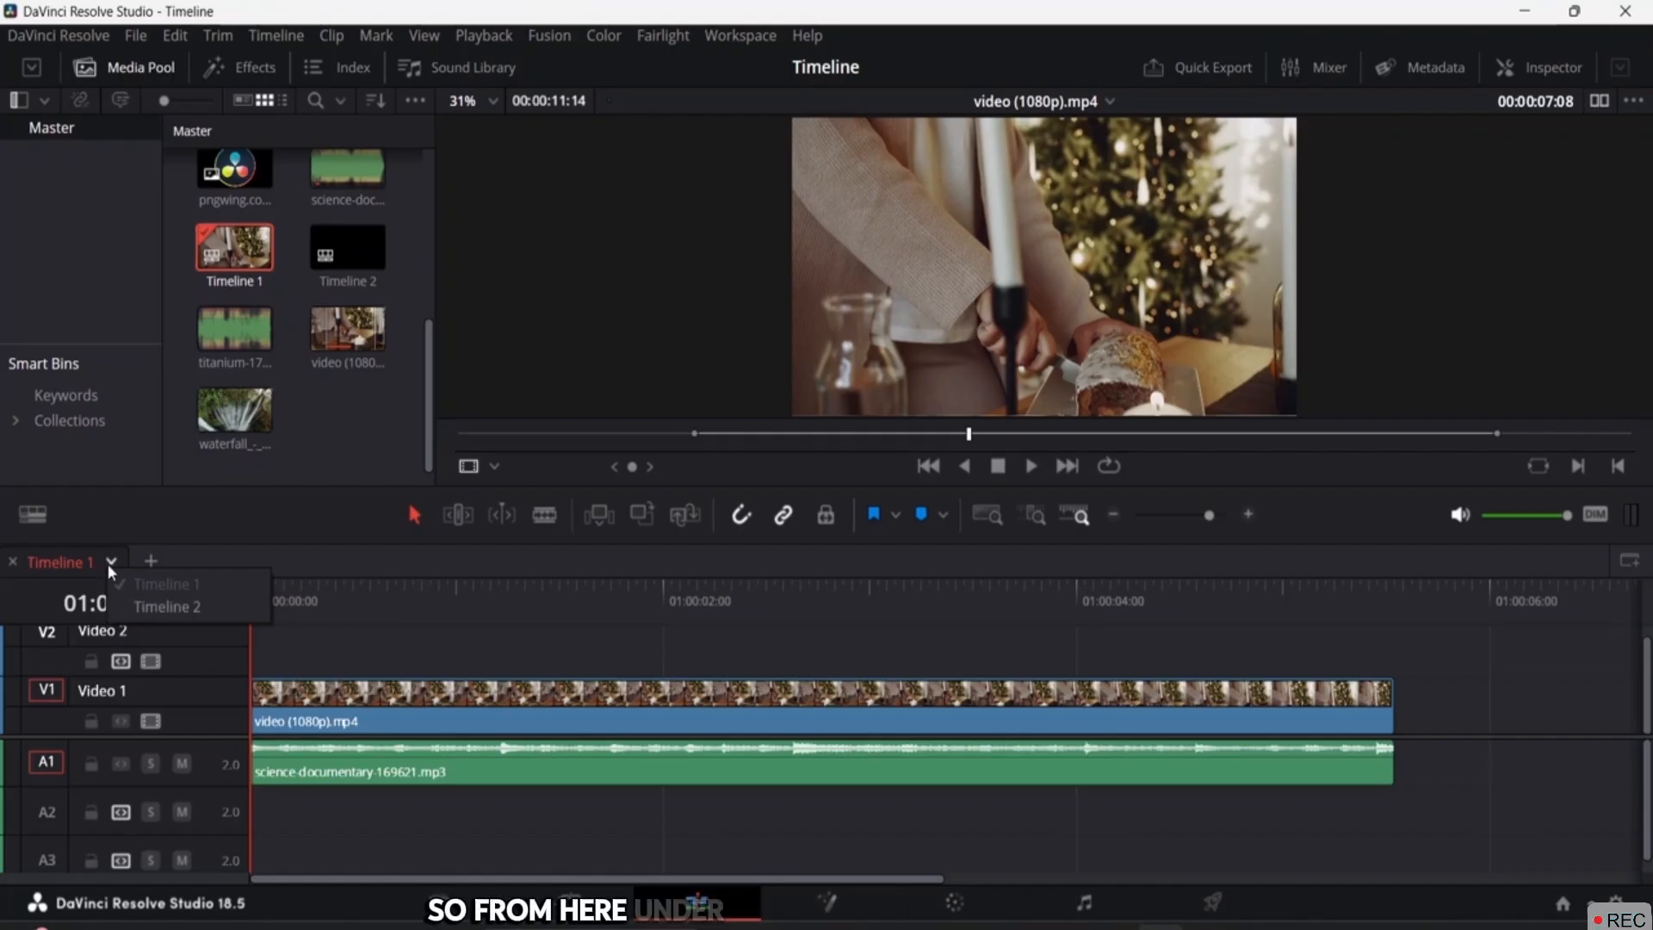
left_click(151, 607)
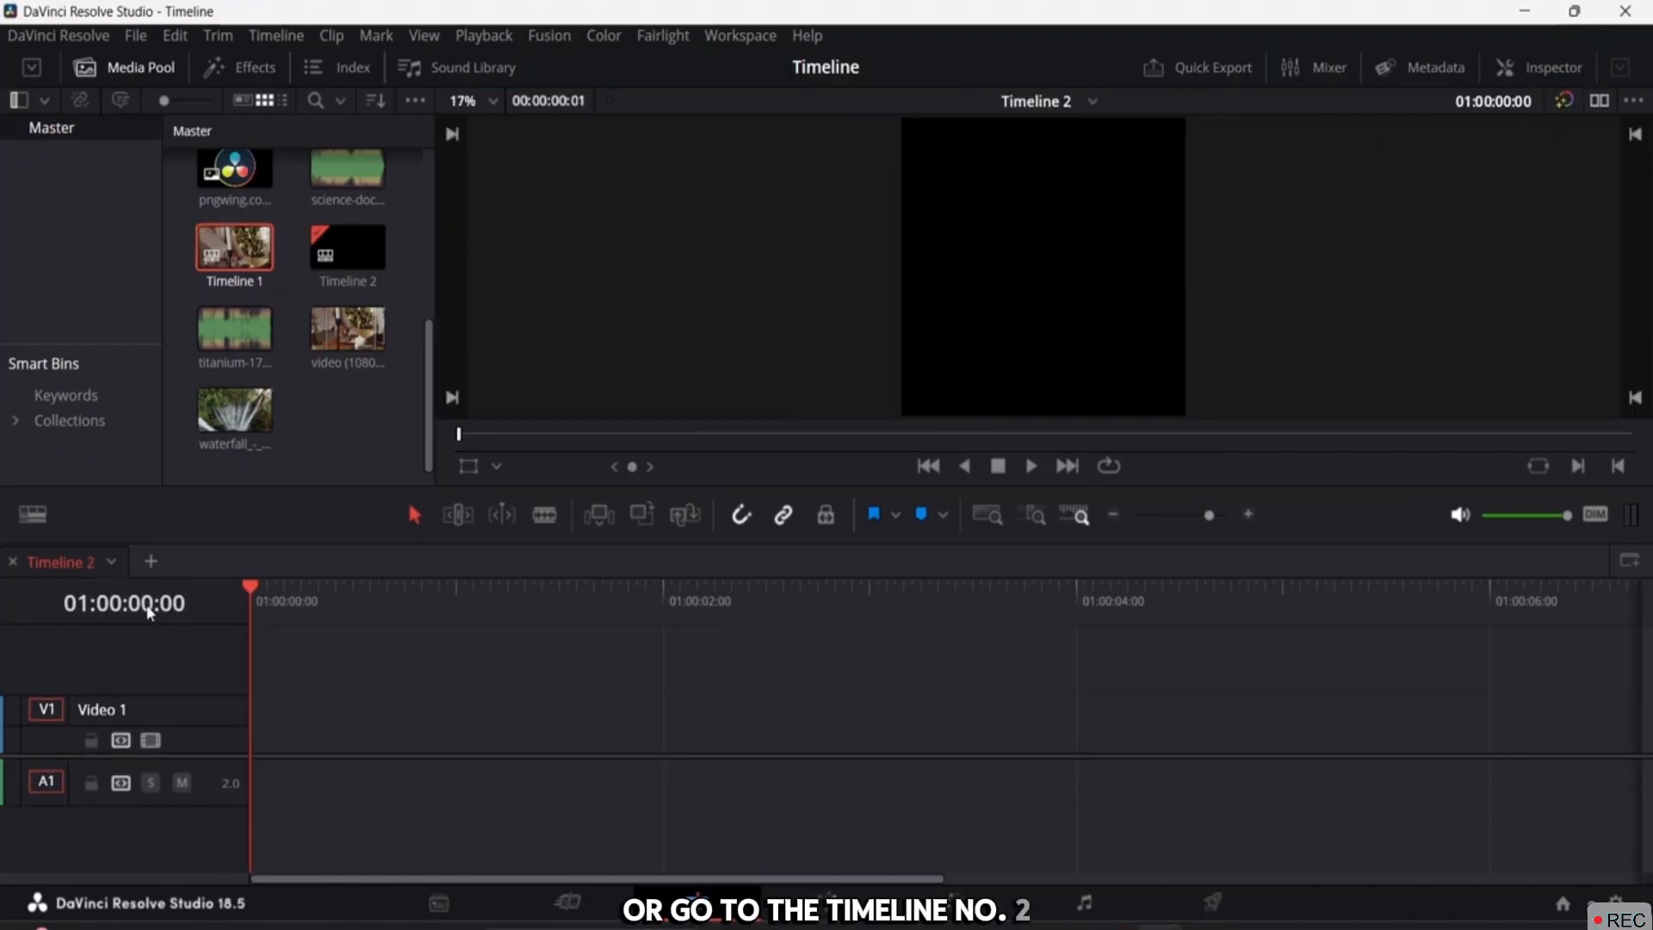
Step: Place pexels-perry-wunderlich-18889183.jpg at the start of Video 1 in Timeline 2 and trim its end to a 00:00:01:13 duration
scroll(366, 419, "up", 3)
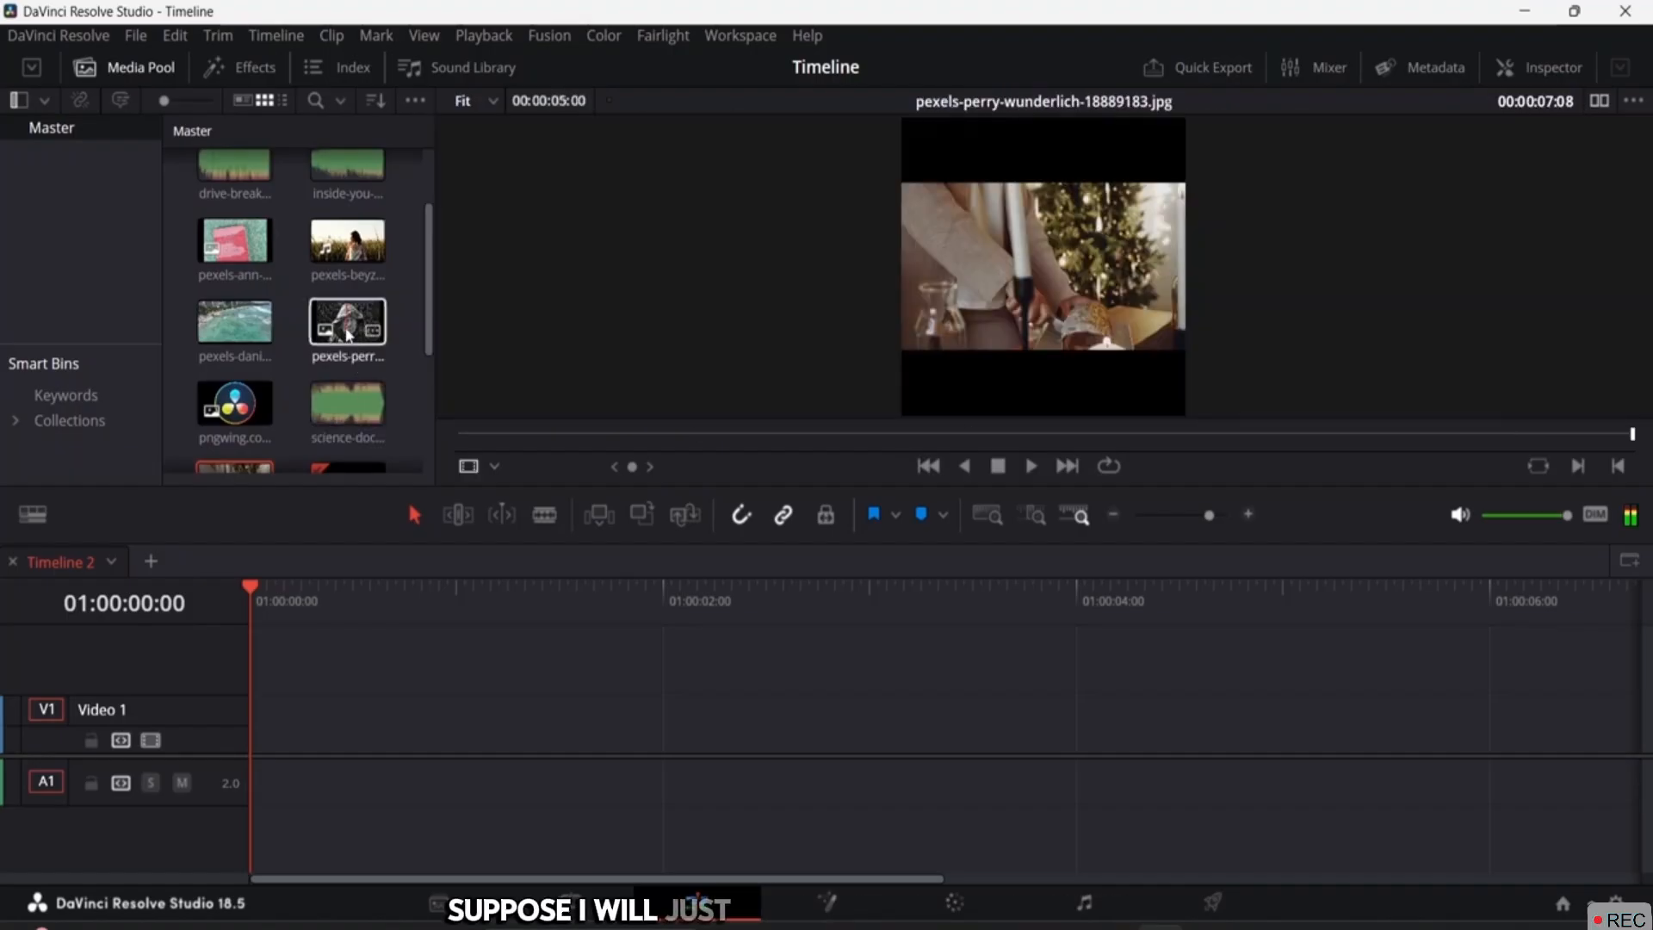
left_click_drag(349, 335, 258, 731)
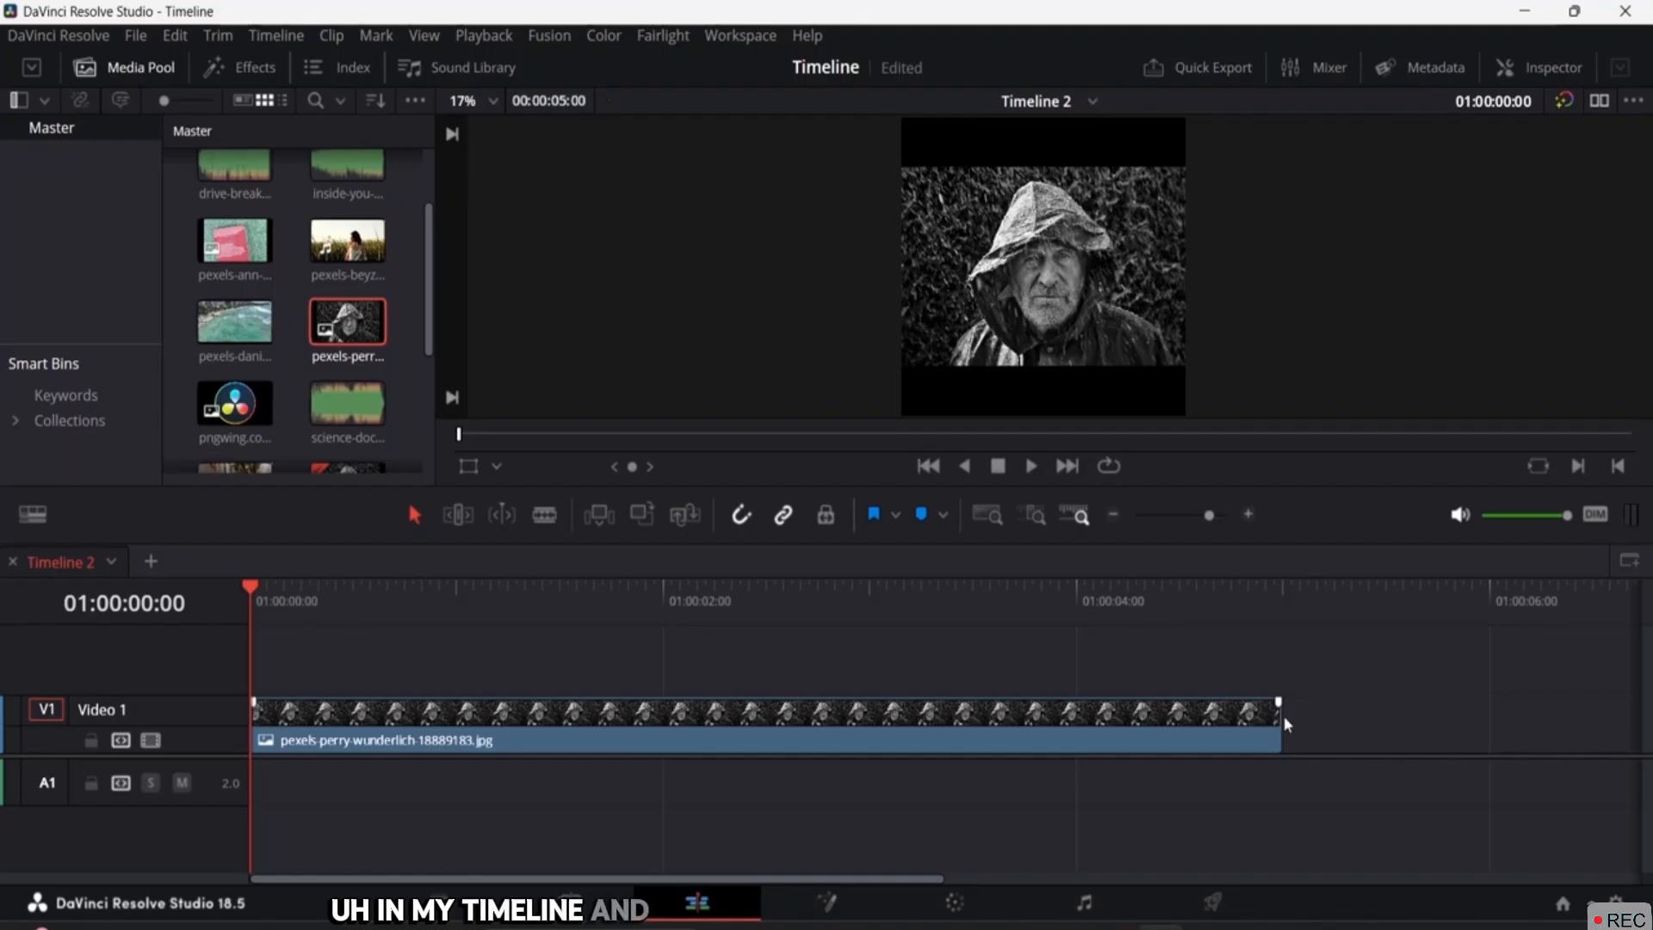
left_click_drag(1283, 714, 555, 789)
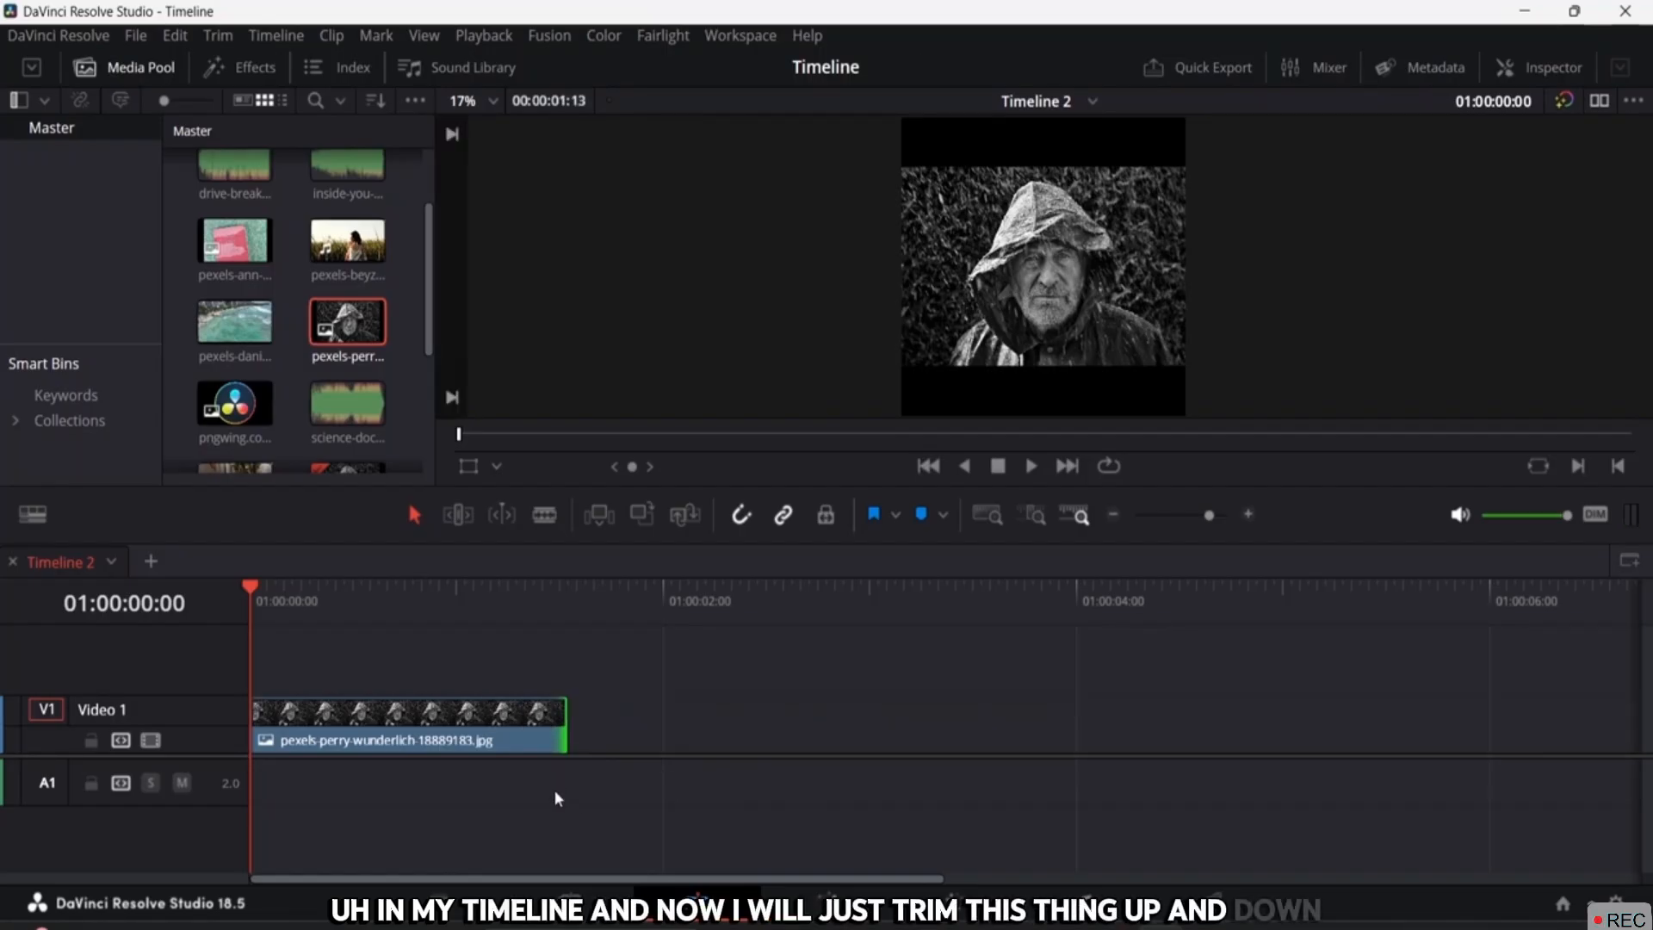
left_click(499, 719)
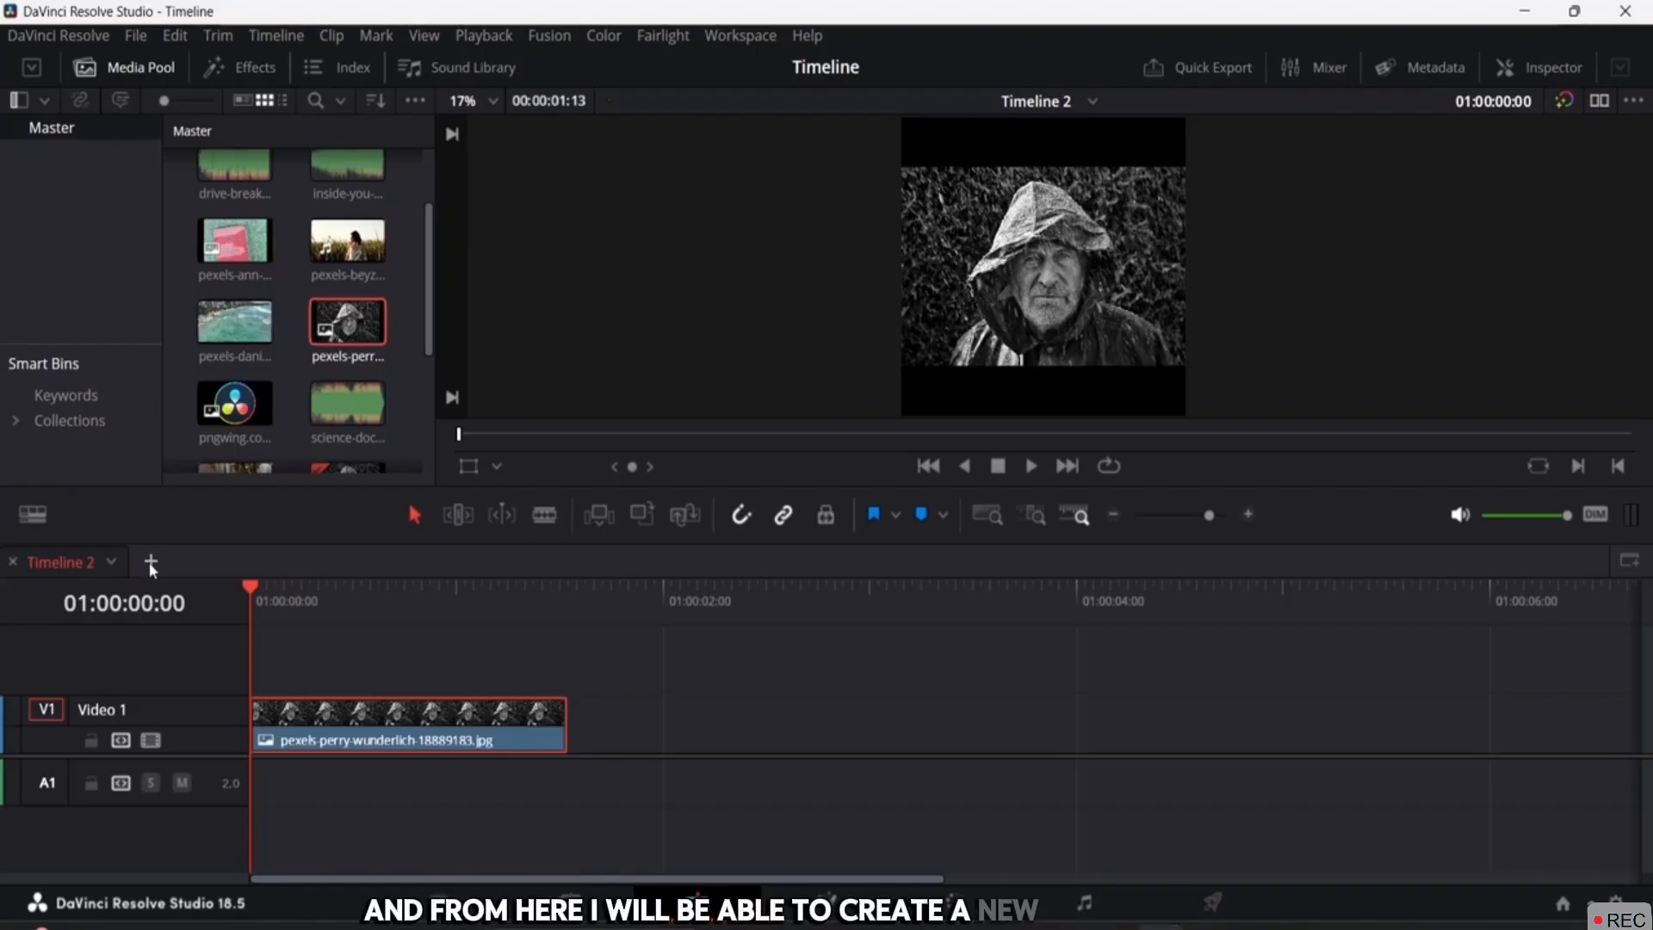
Step: Switch the current timeline tab from Timeline 2 to Timeline 1 and bring its Video 2 track into view
left_click(110, 562)
left_click(138, 586)
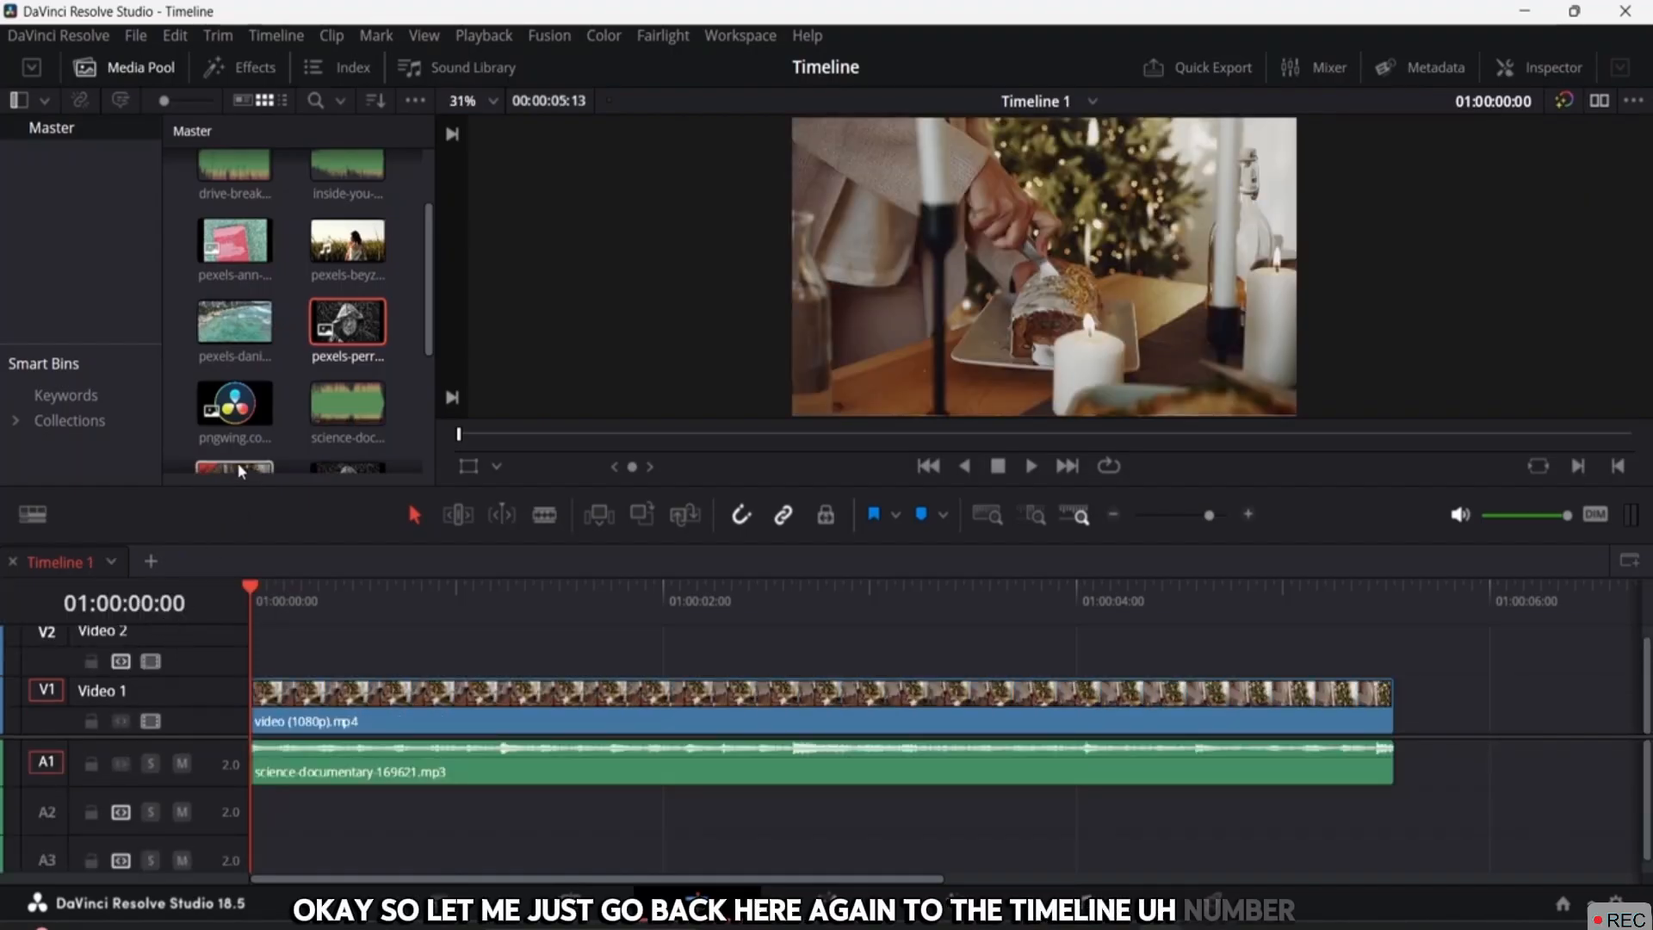
left_click_drag(123, 689, 118, 682)
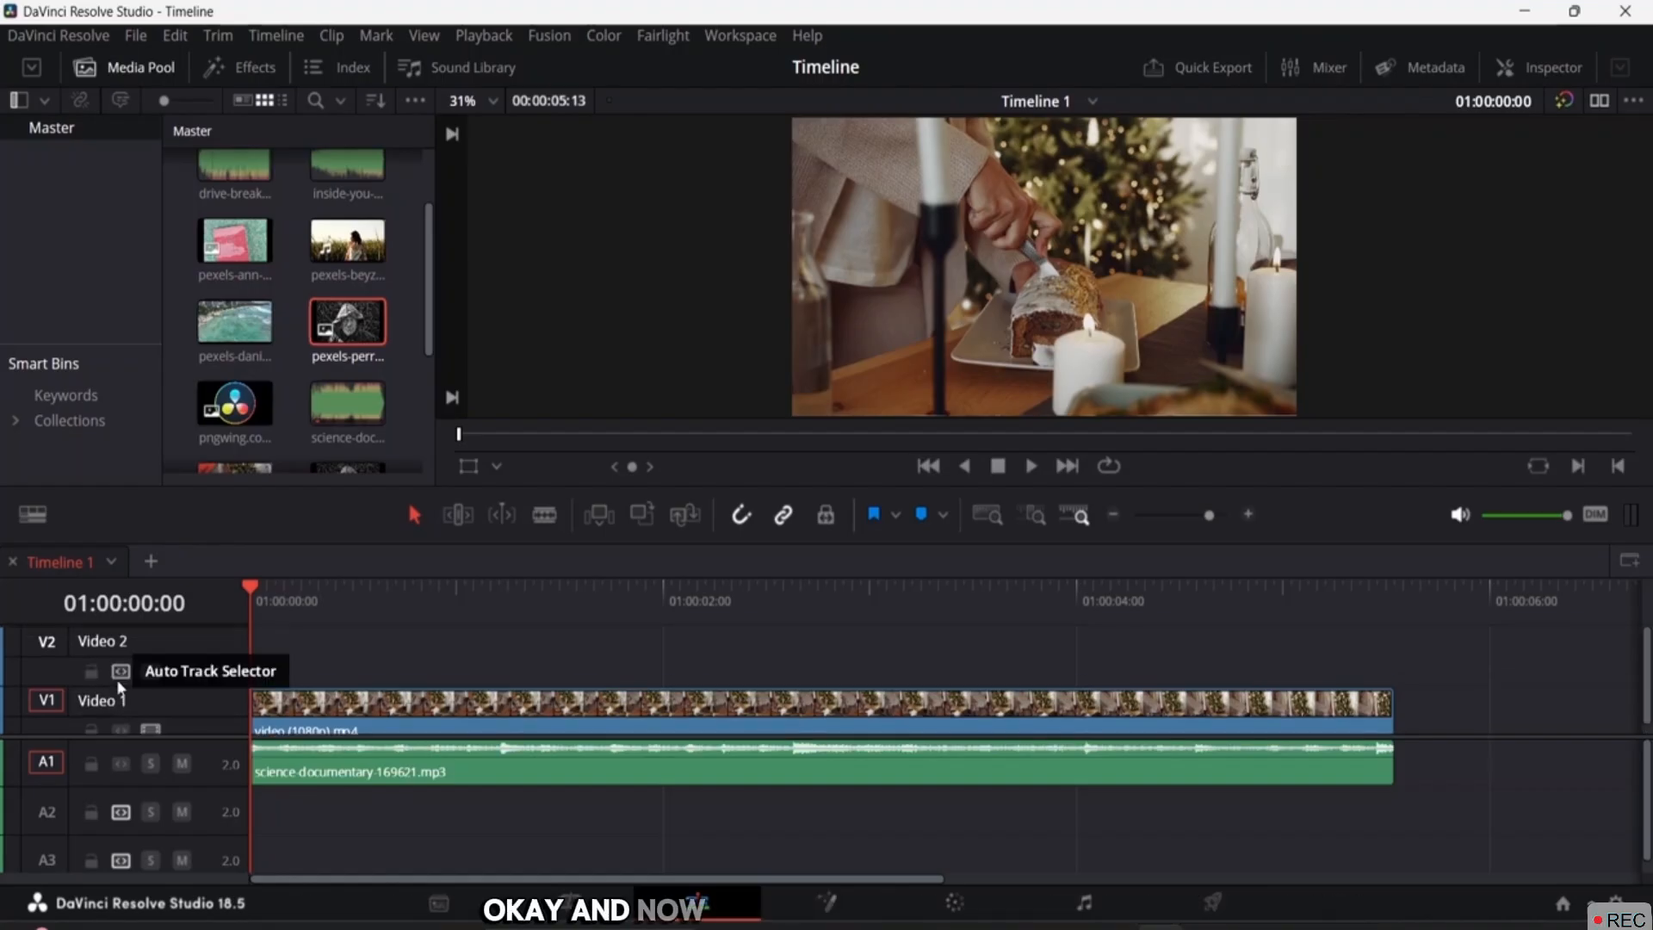
Step: Turn off audio waveforms in the timeline view options and turn them back on
left_click(33, 514)
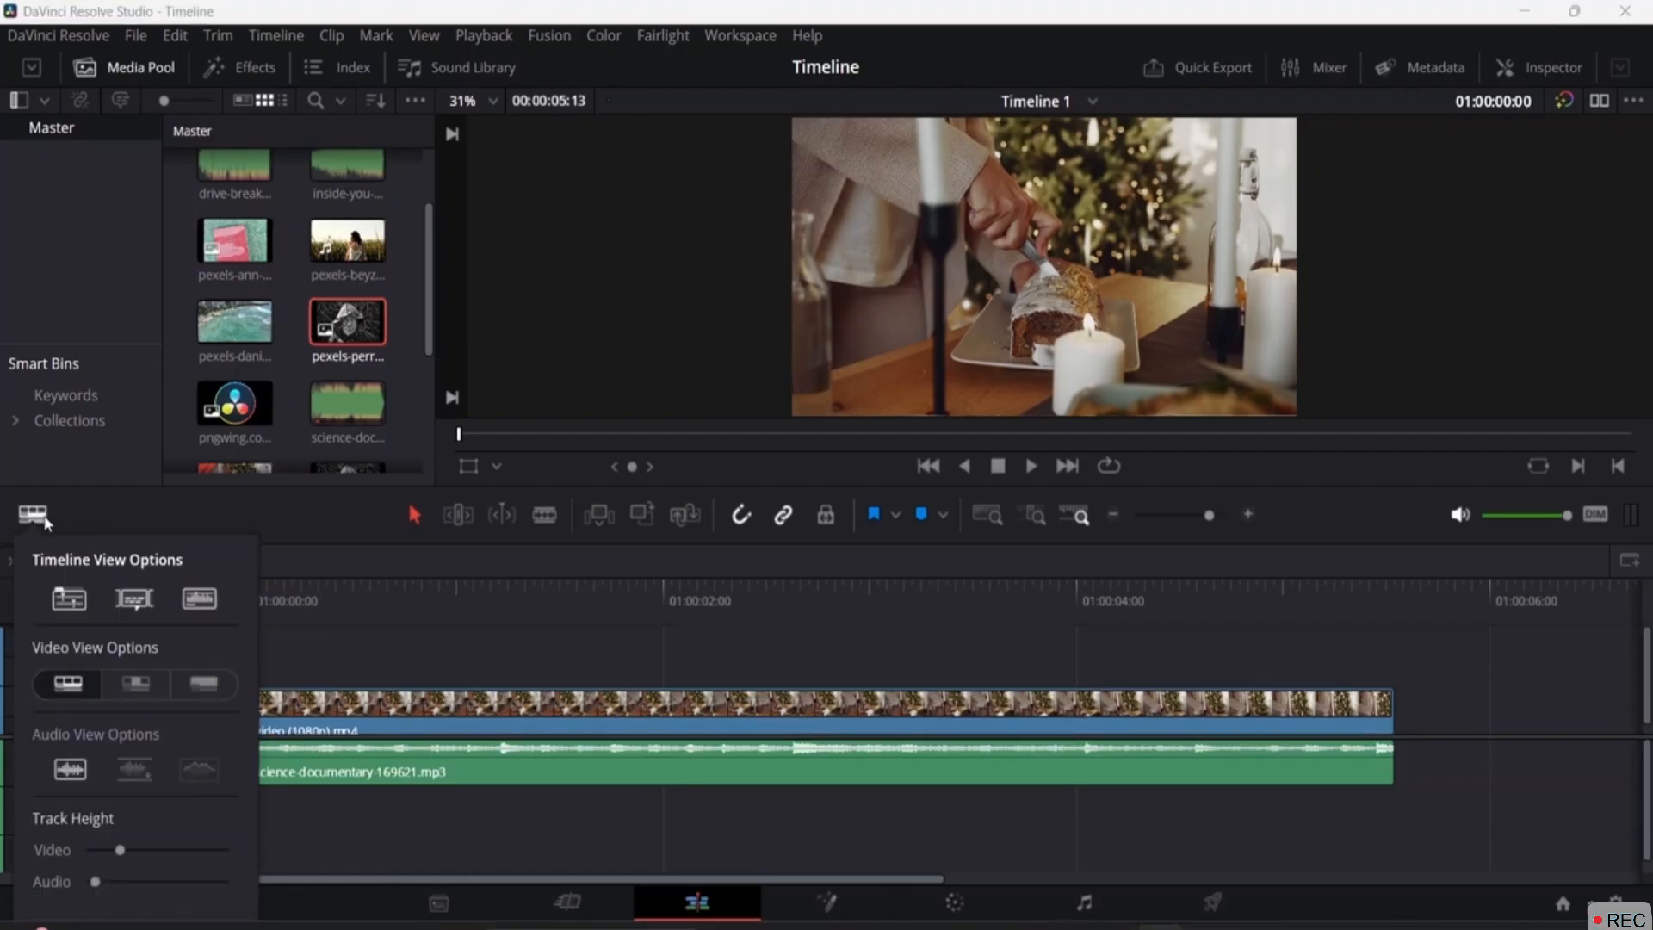
left_click(134, 603)
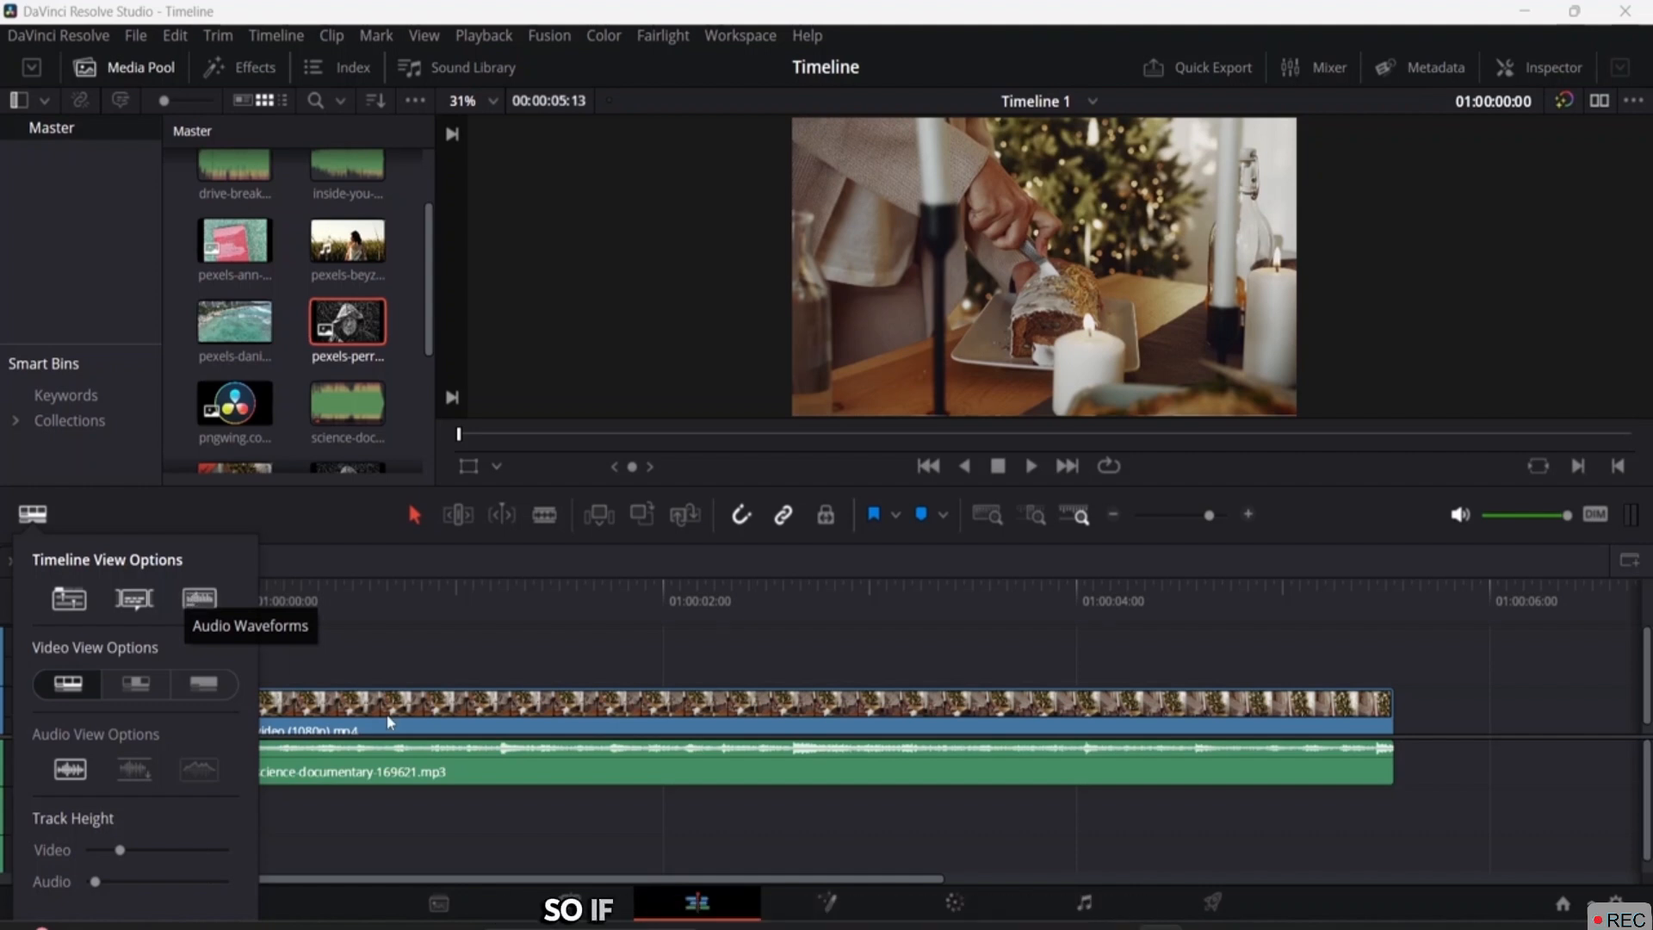
left_click(199, 597)
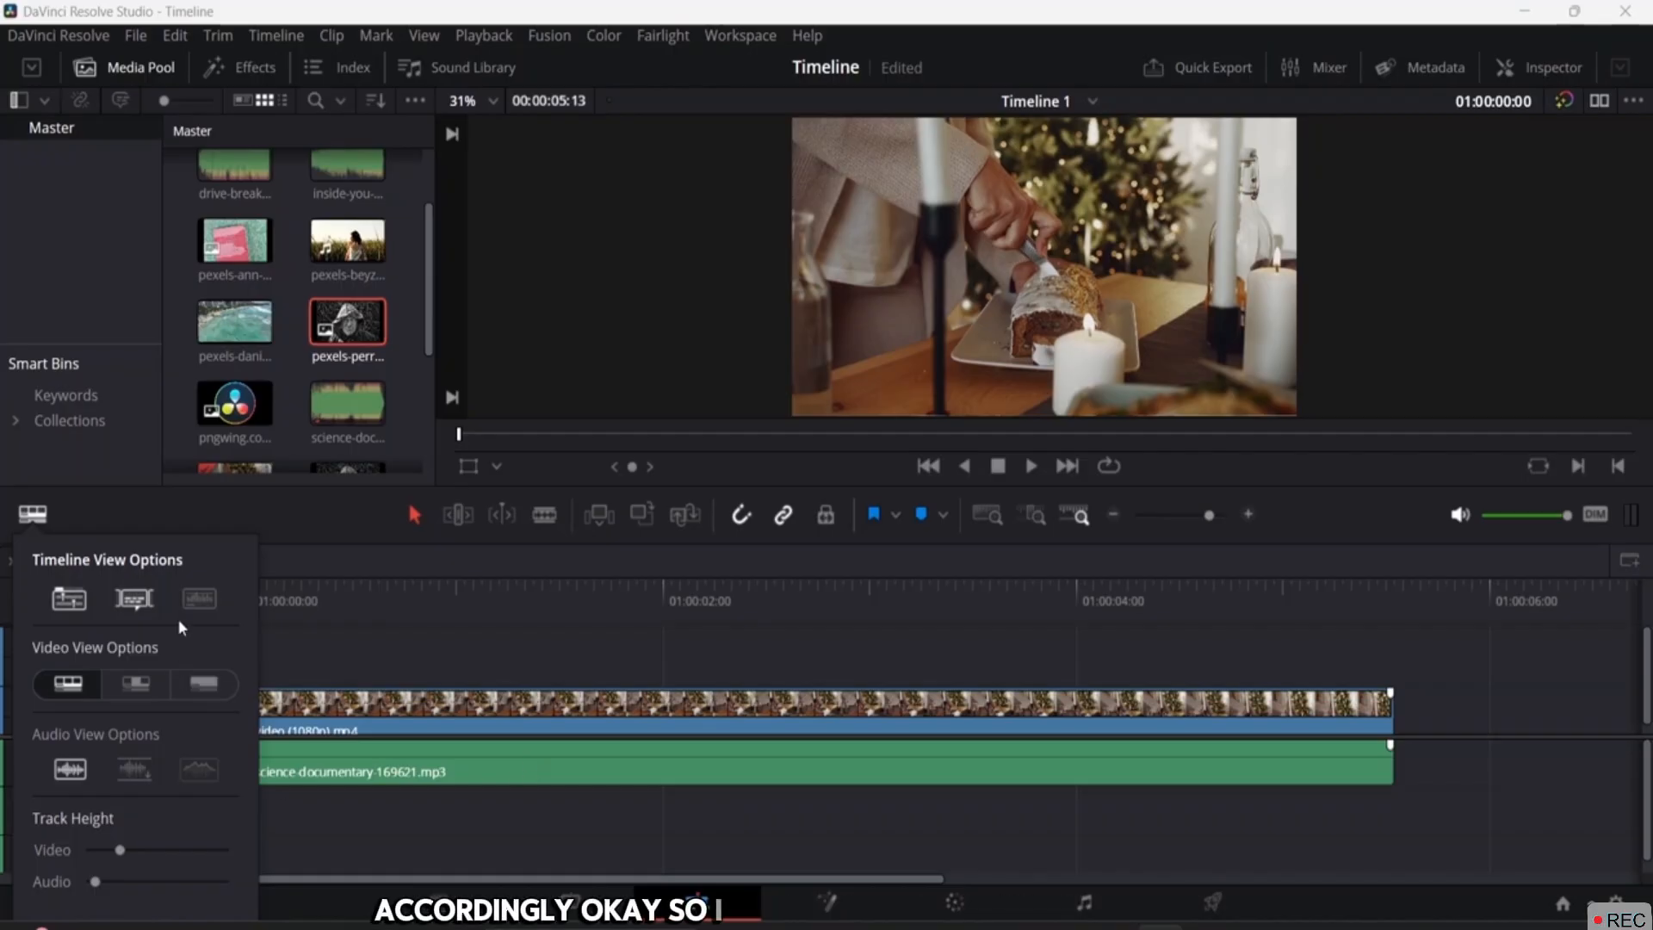
left_click(203, 604)
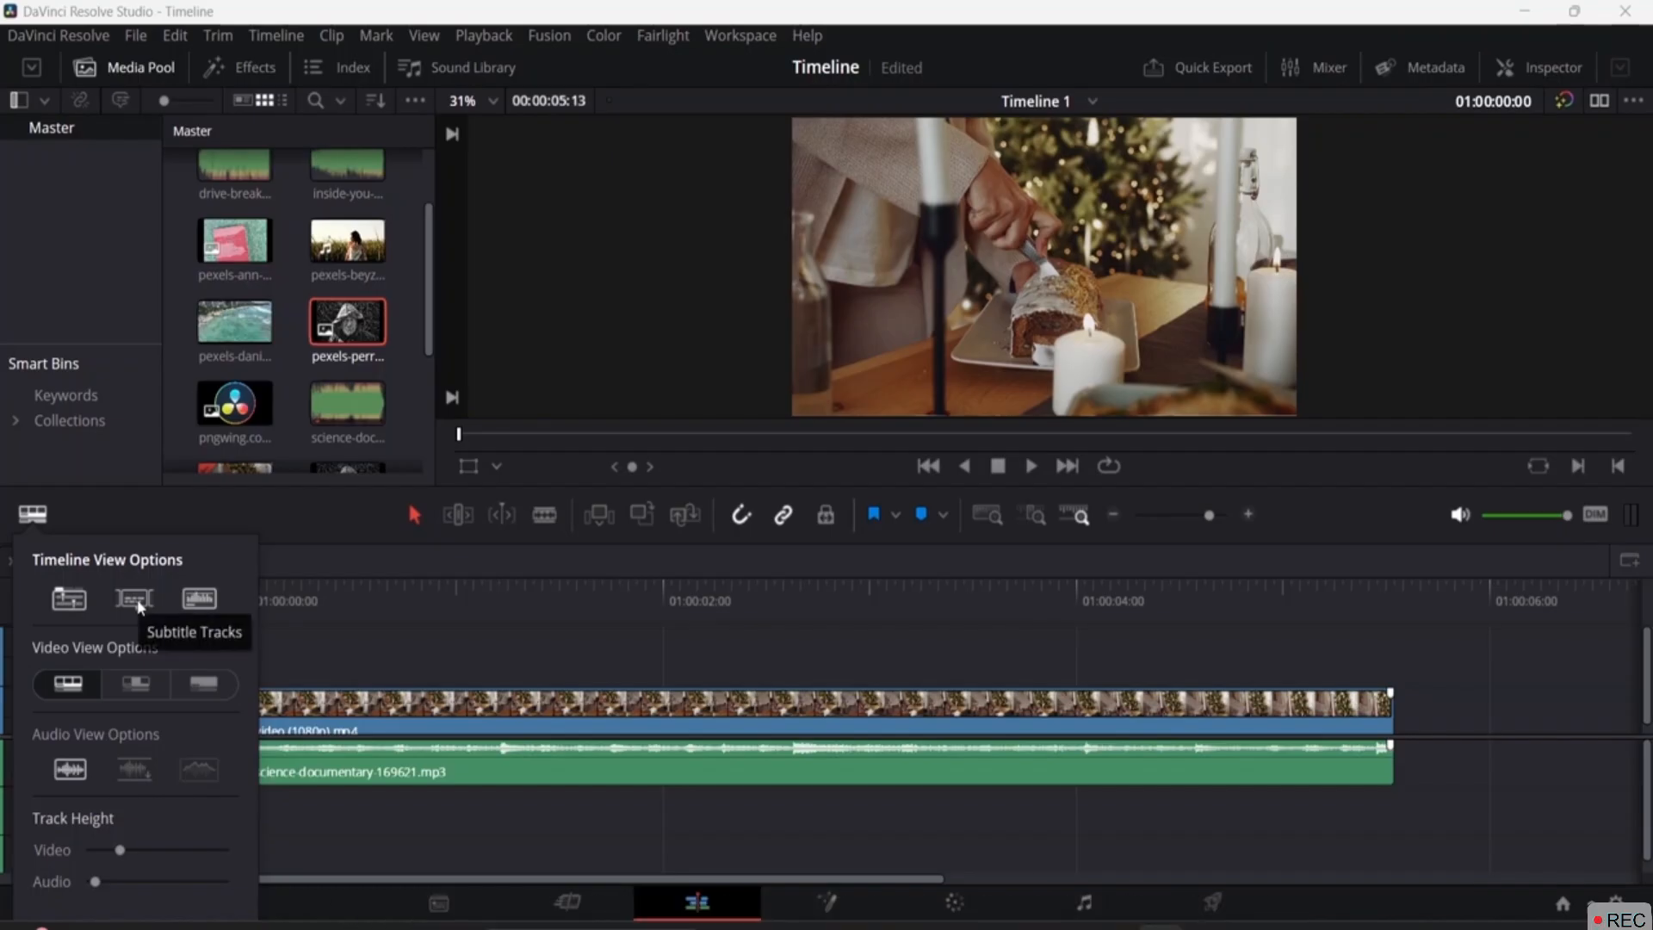
Step: Turn stacked timelines off and on again, and switch between the Timeline 1 and Timeline 2 tabs
left_click(61, 603)
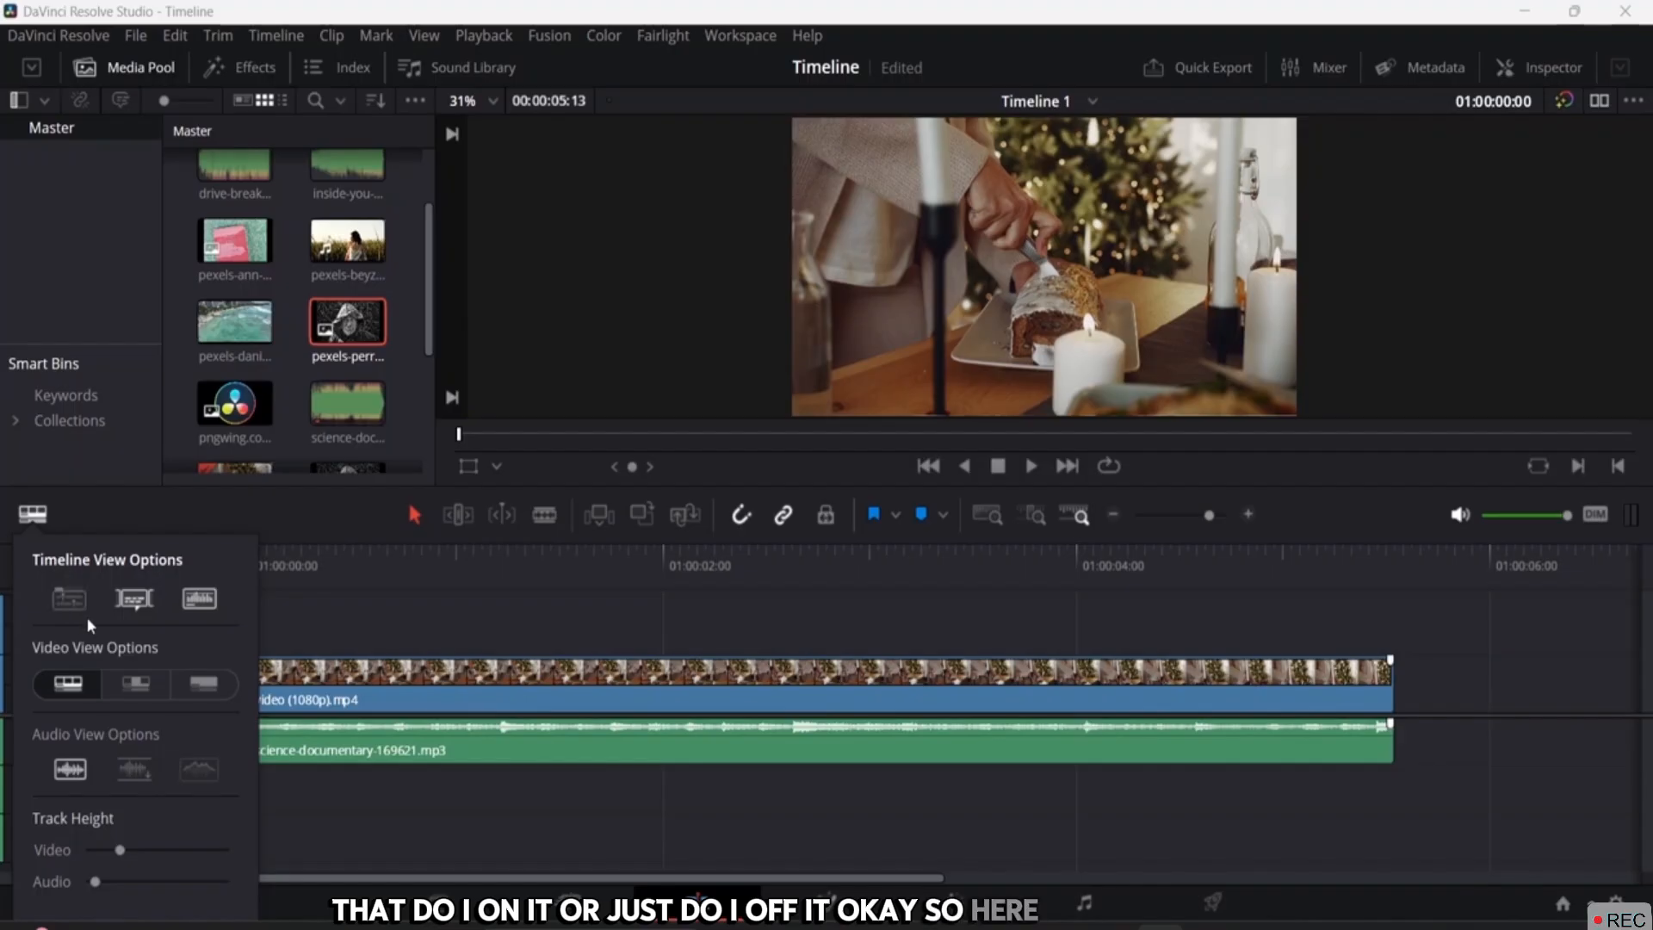
left_click(76, 602)
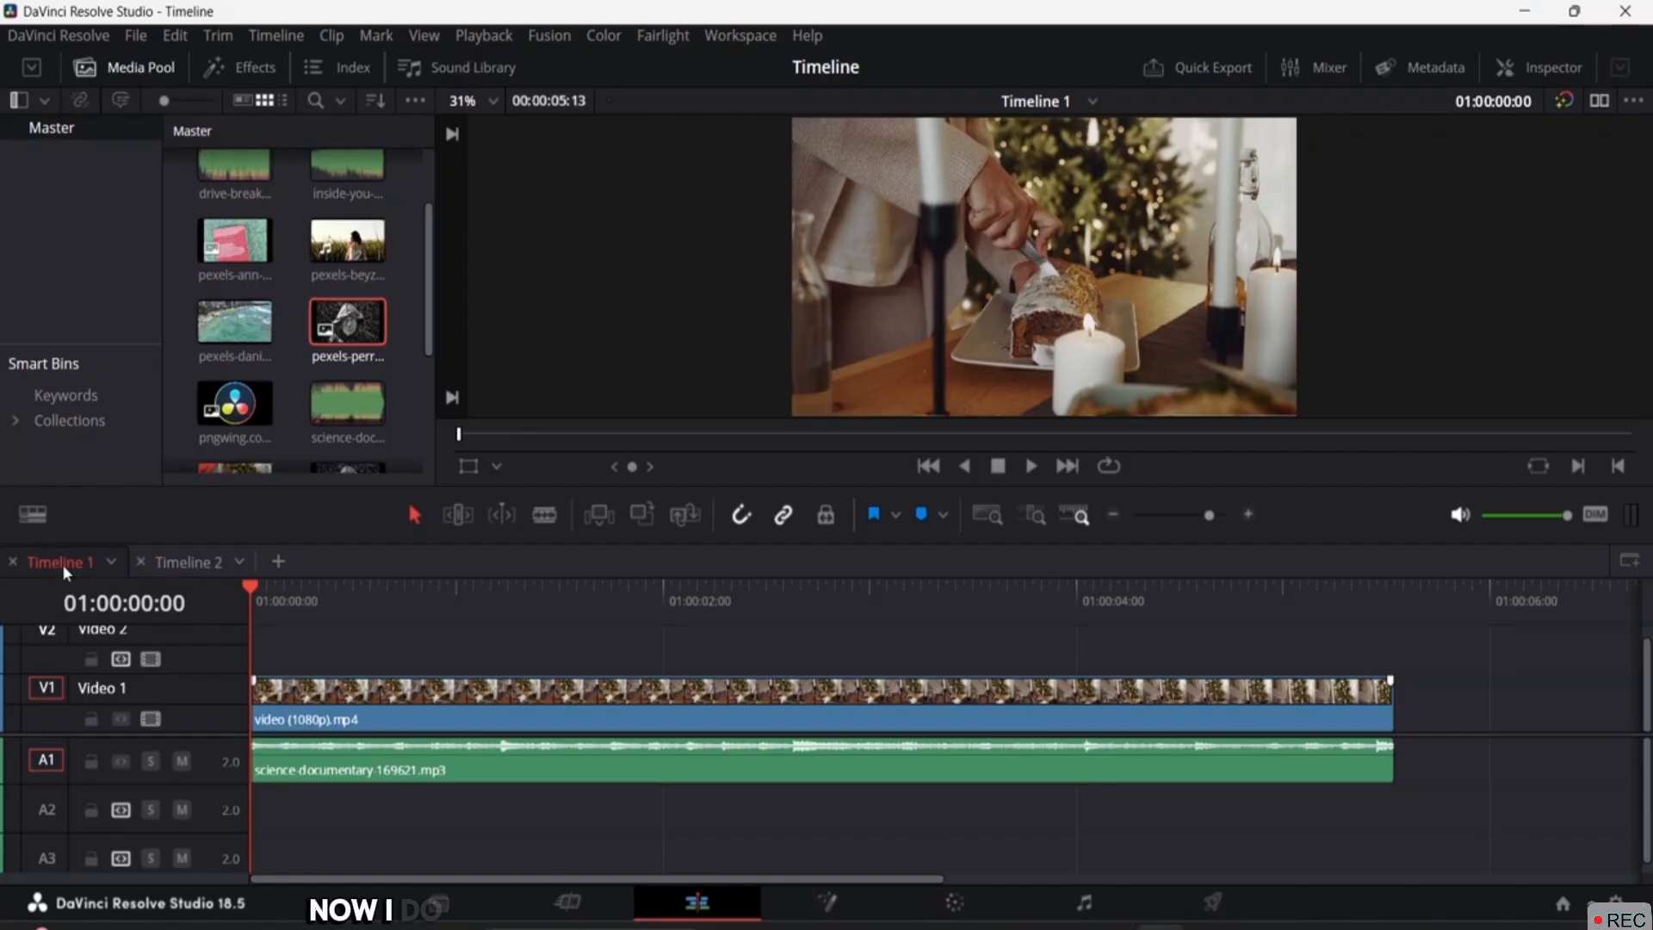
left_click(215, 568)
left_click(240, 562)
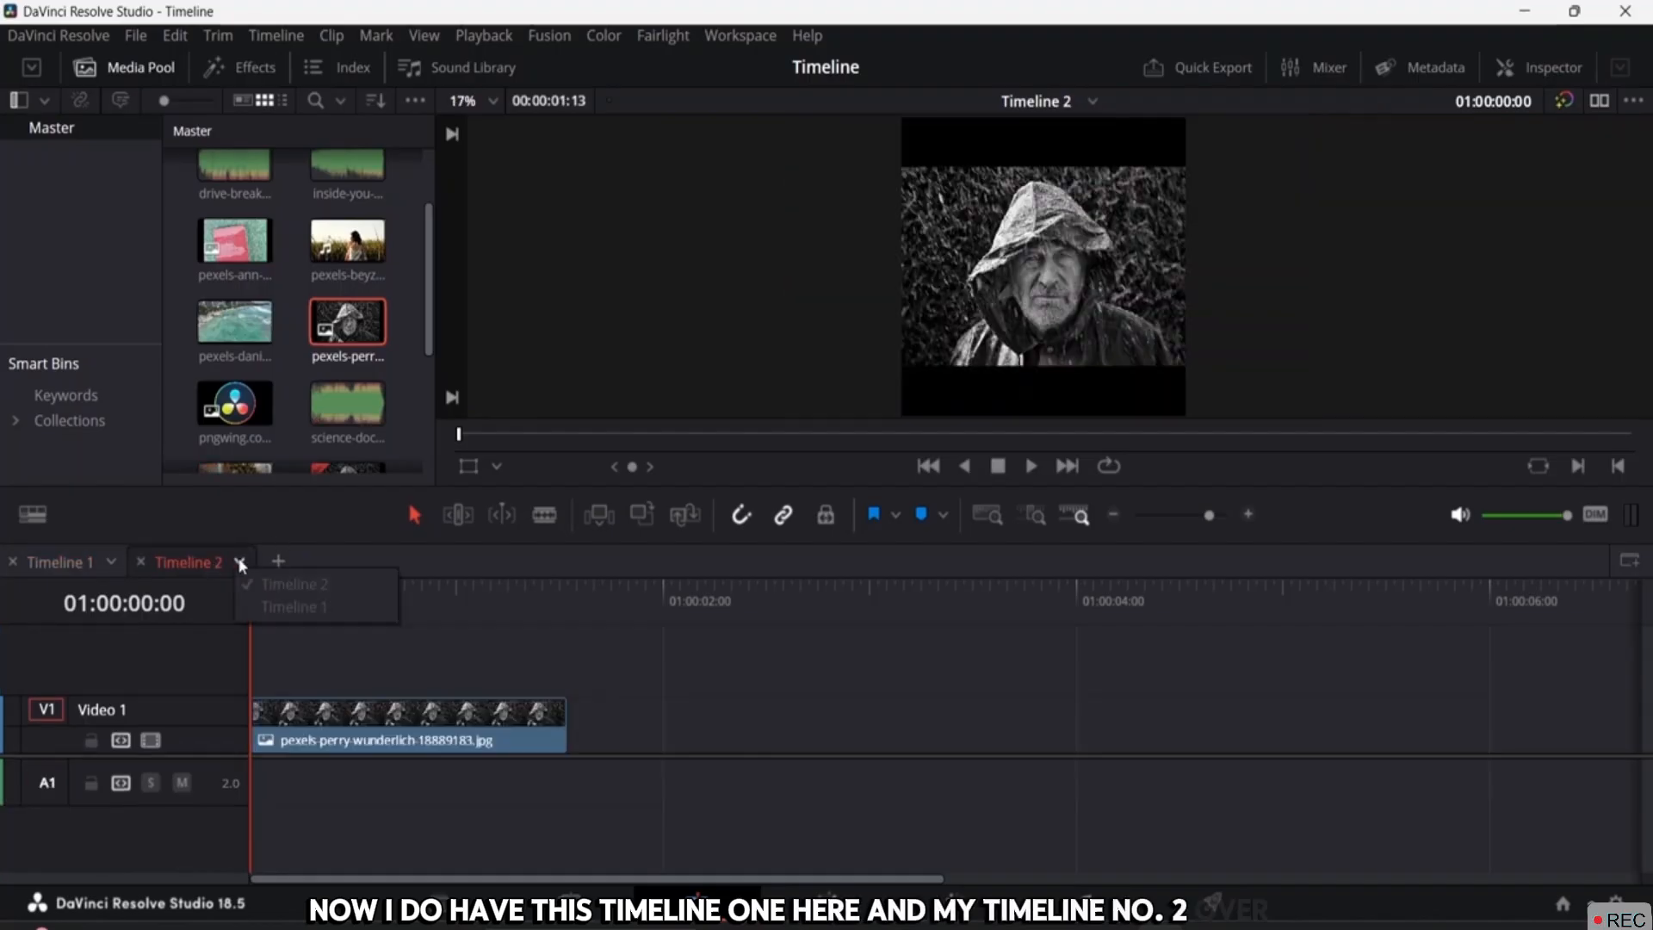
left_click(96, 560)
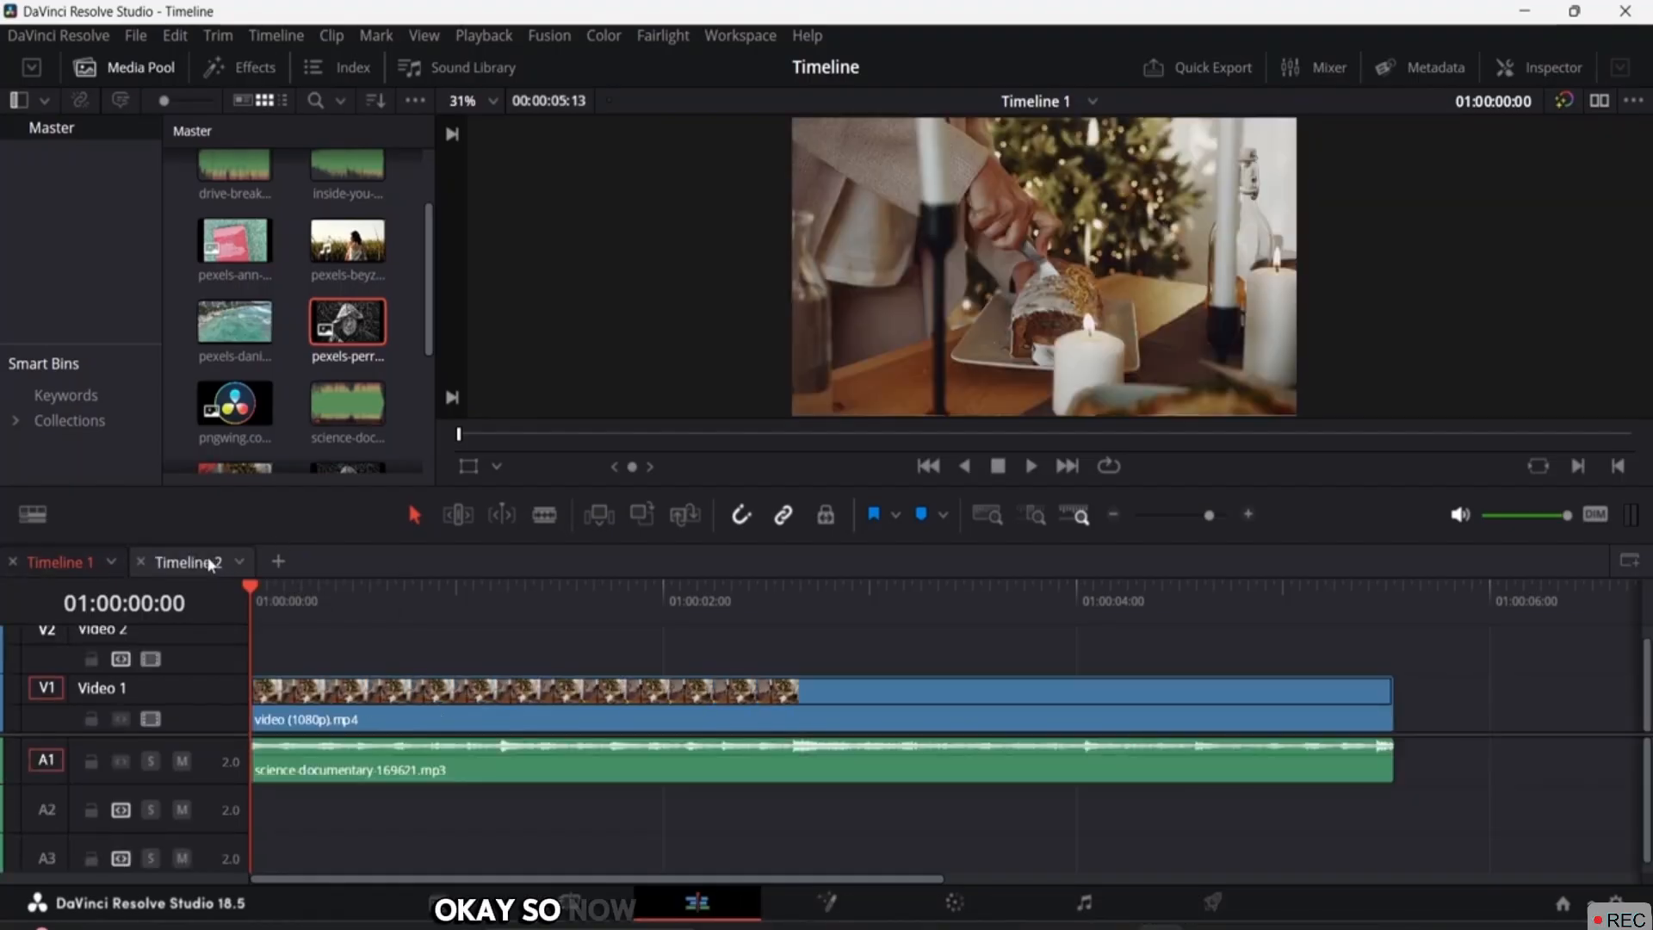
left_click(210, 563)
Step: Add an empty timeline tab, view the timelines it offers, and close the tab again
left_click(279, 562)
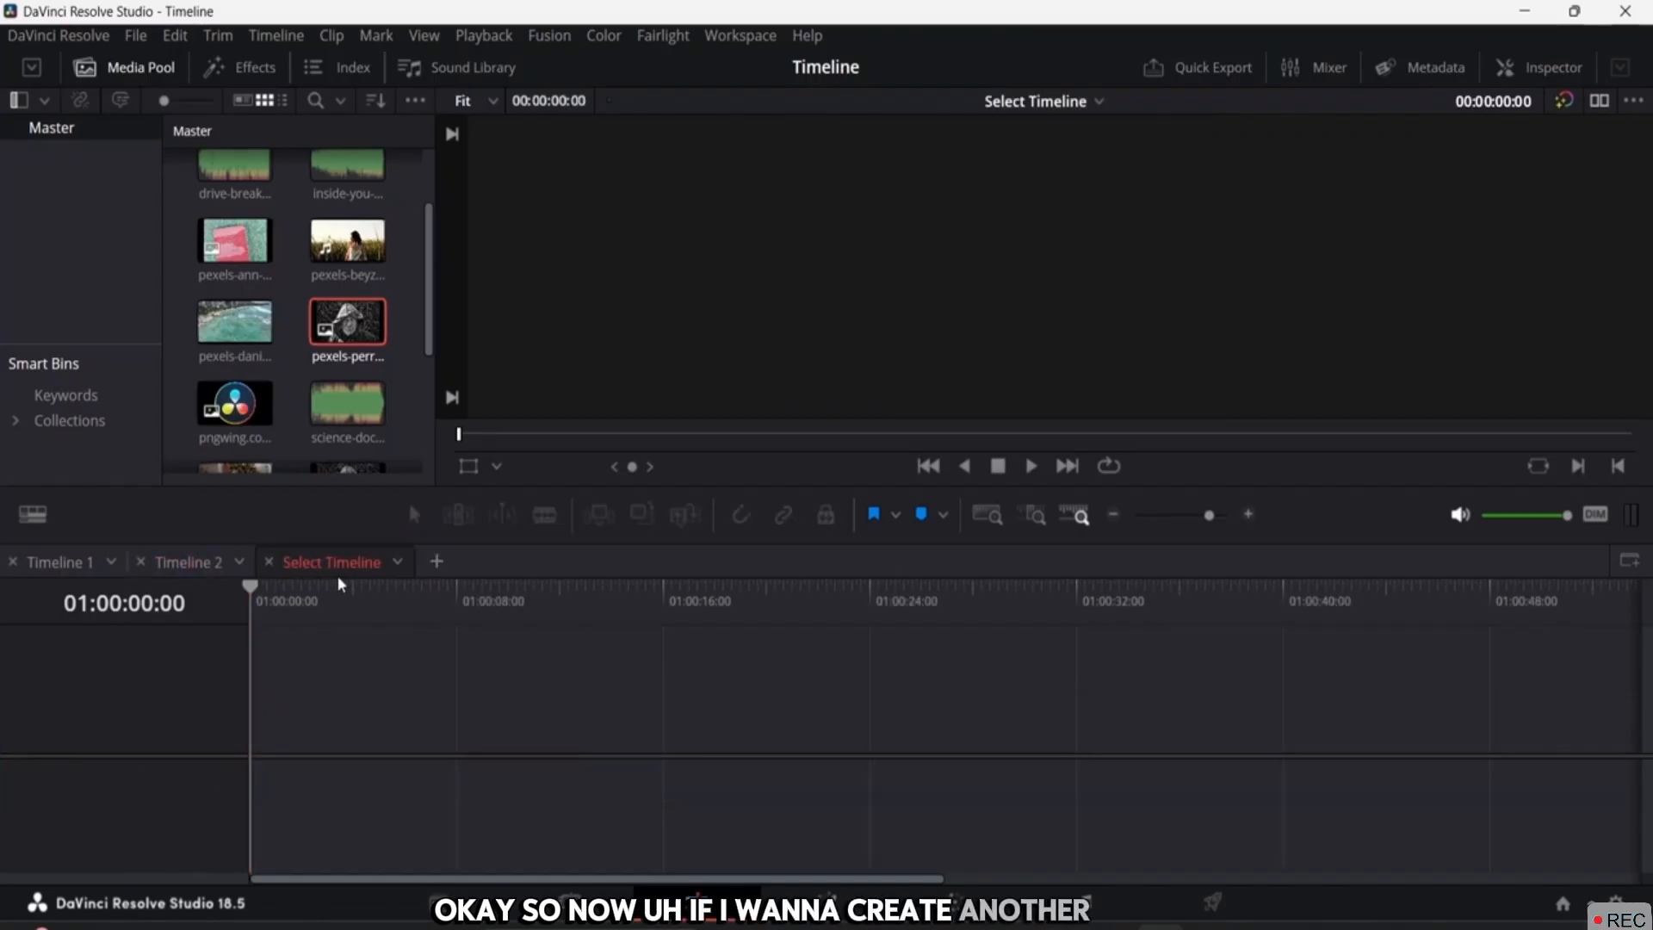
left_click(399, 564)
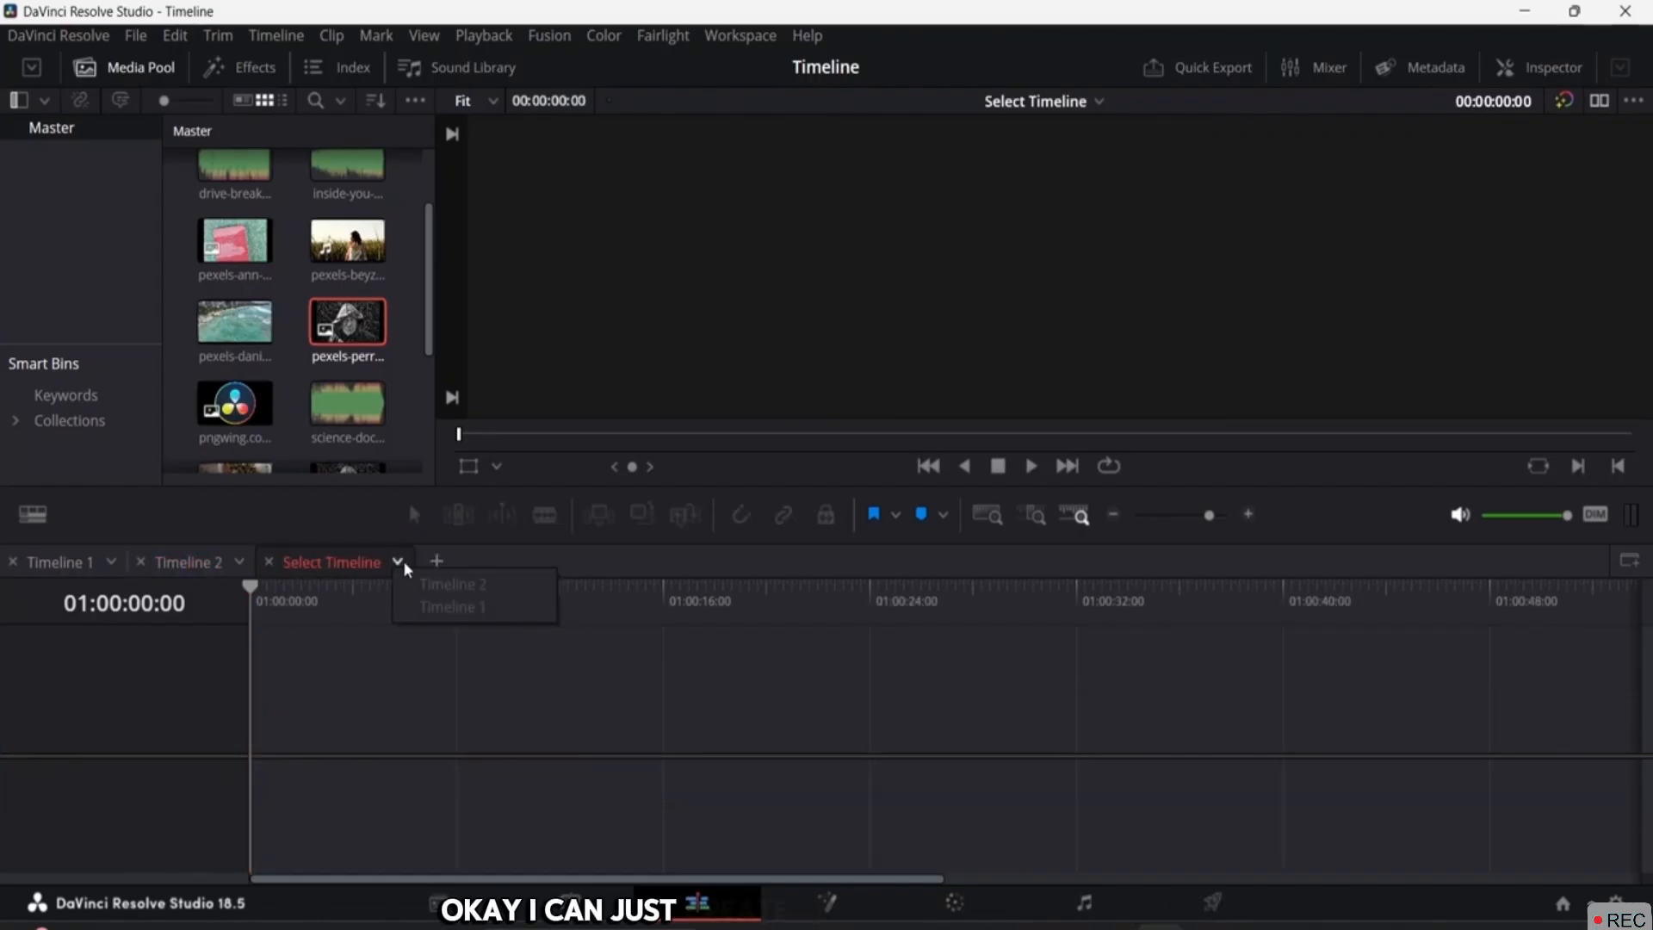
left_click(270, 563)
left_click(269, 562)
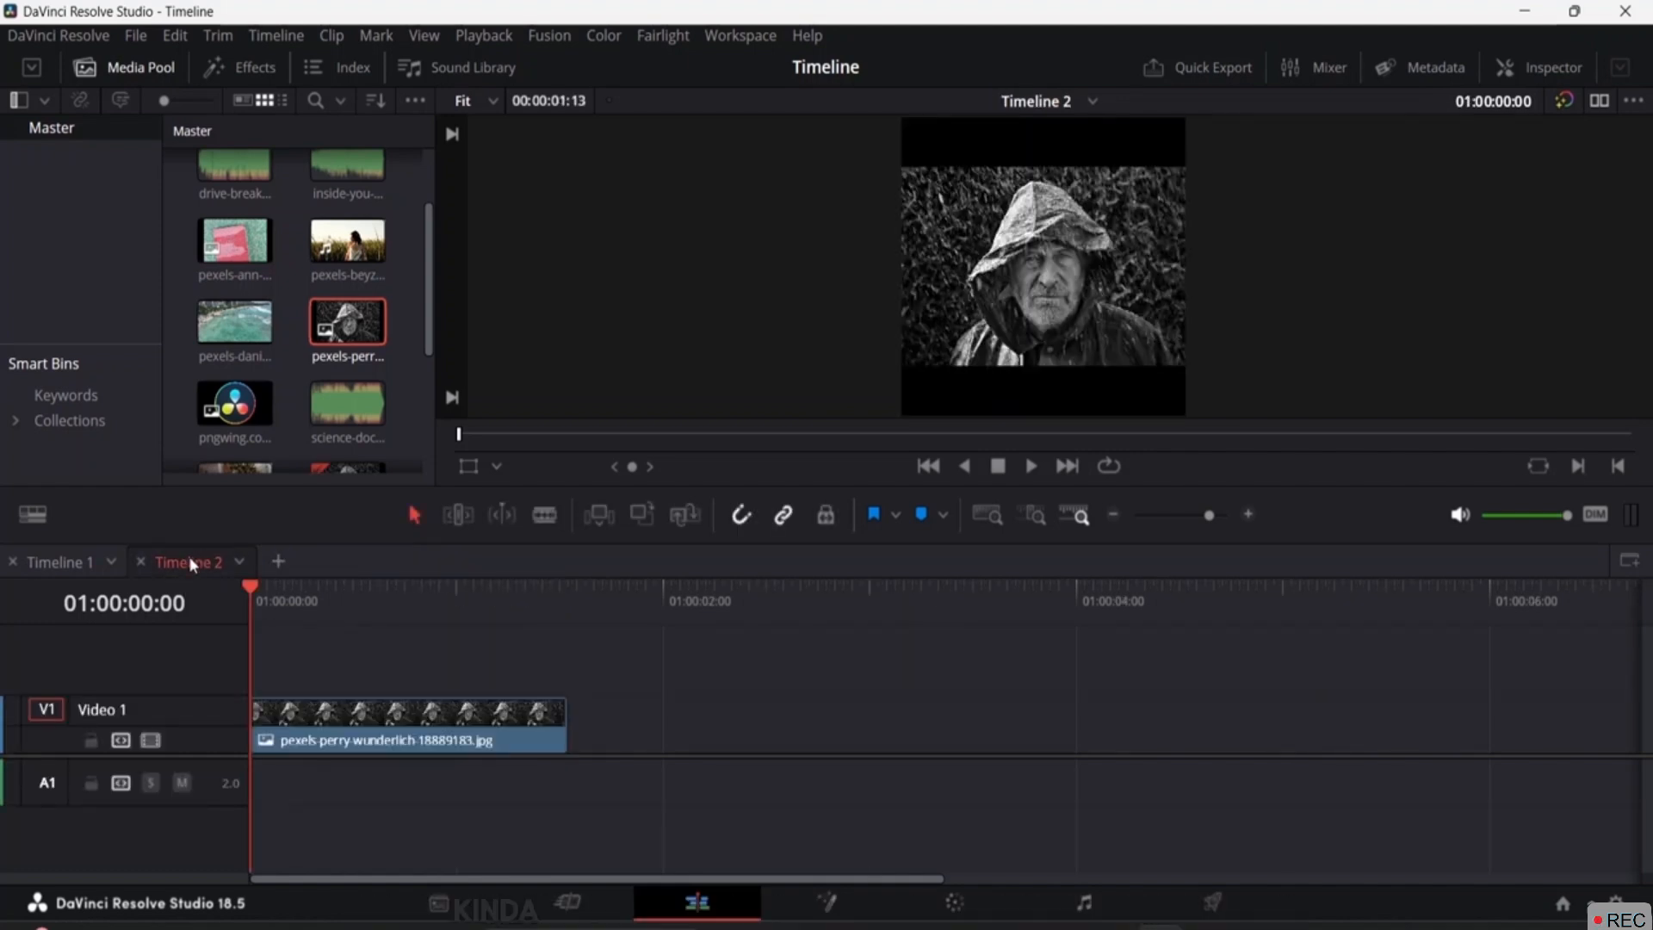
Step: Move the Timeline 2 tab ahead of Timeline 1 and return it to its original place
left_click_drag(190, 561, 41, 556)
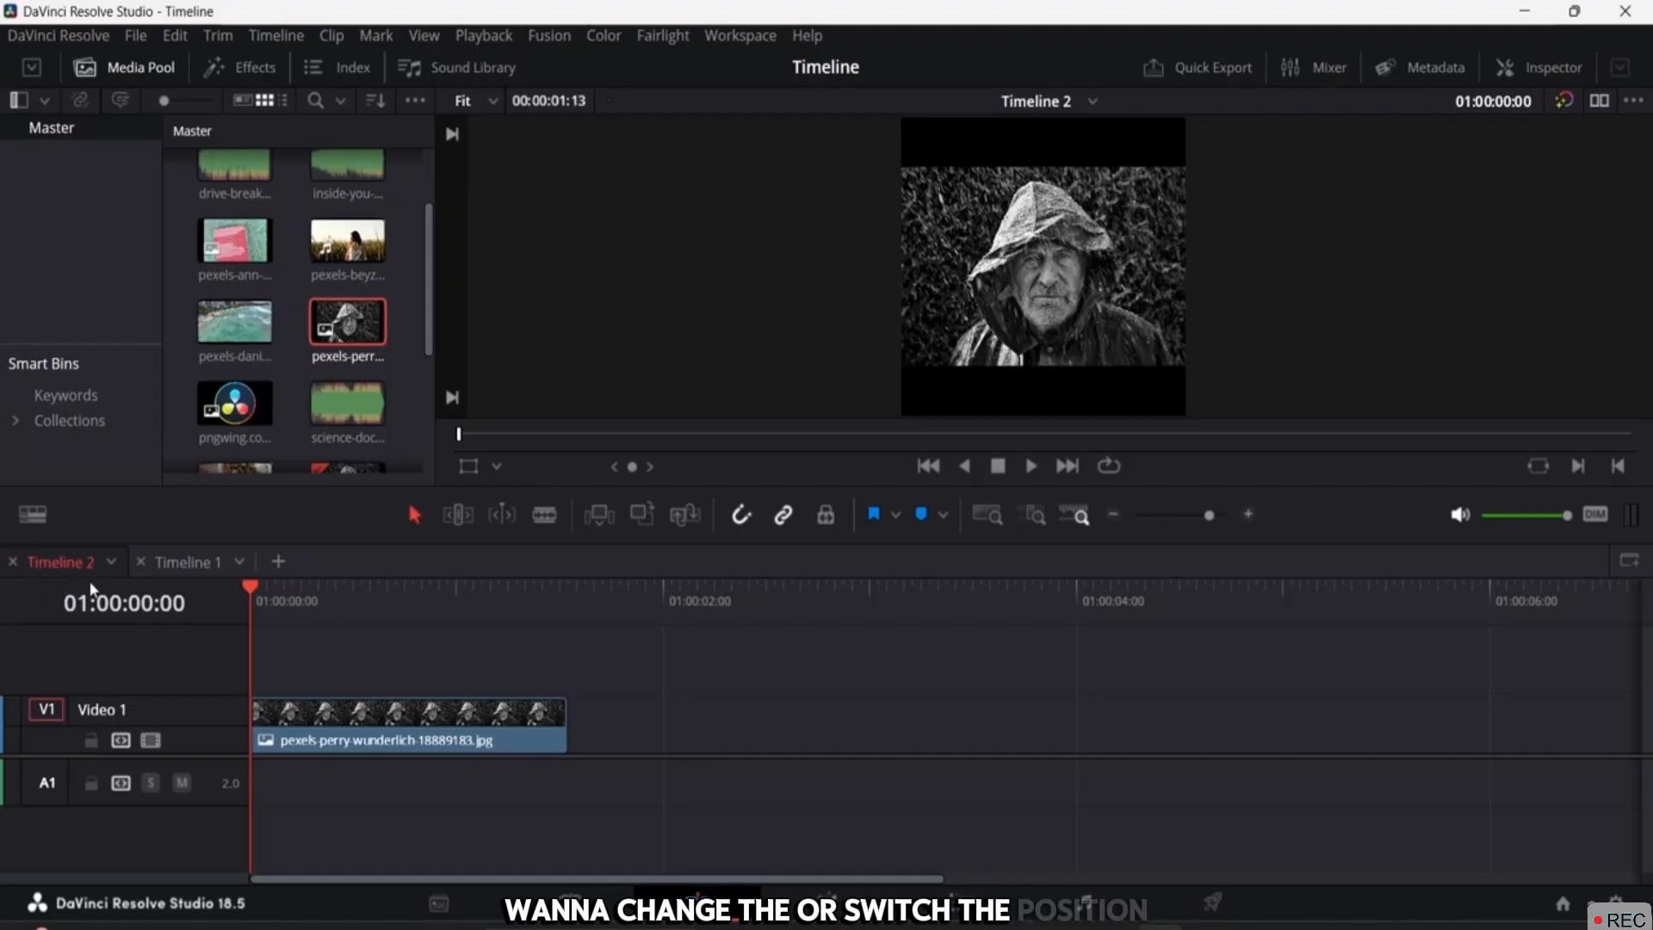
left_click_drag(39, 562, 193, 564)
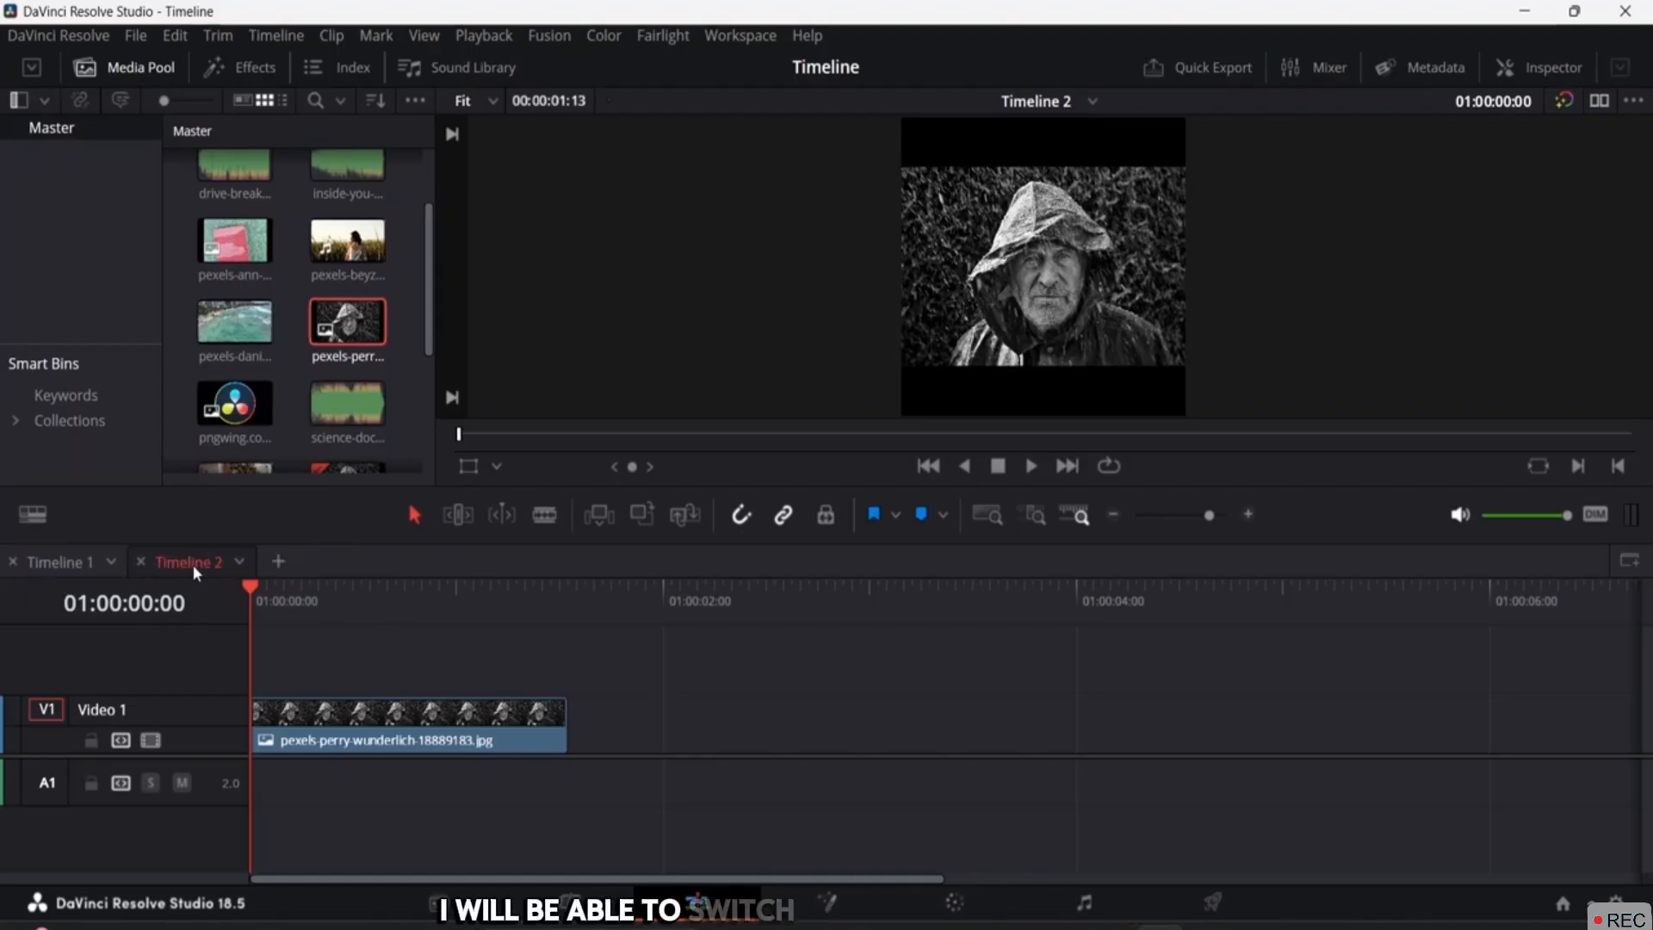
left_click(239, 561)
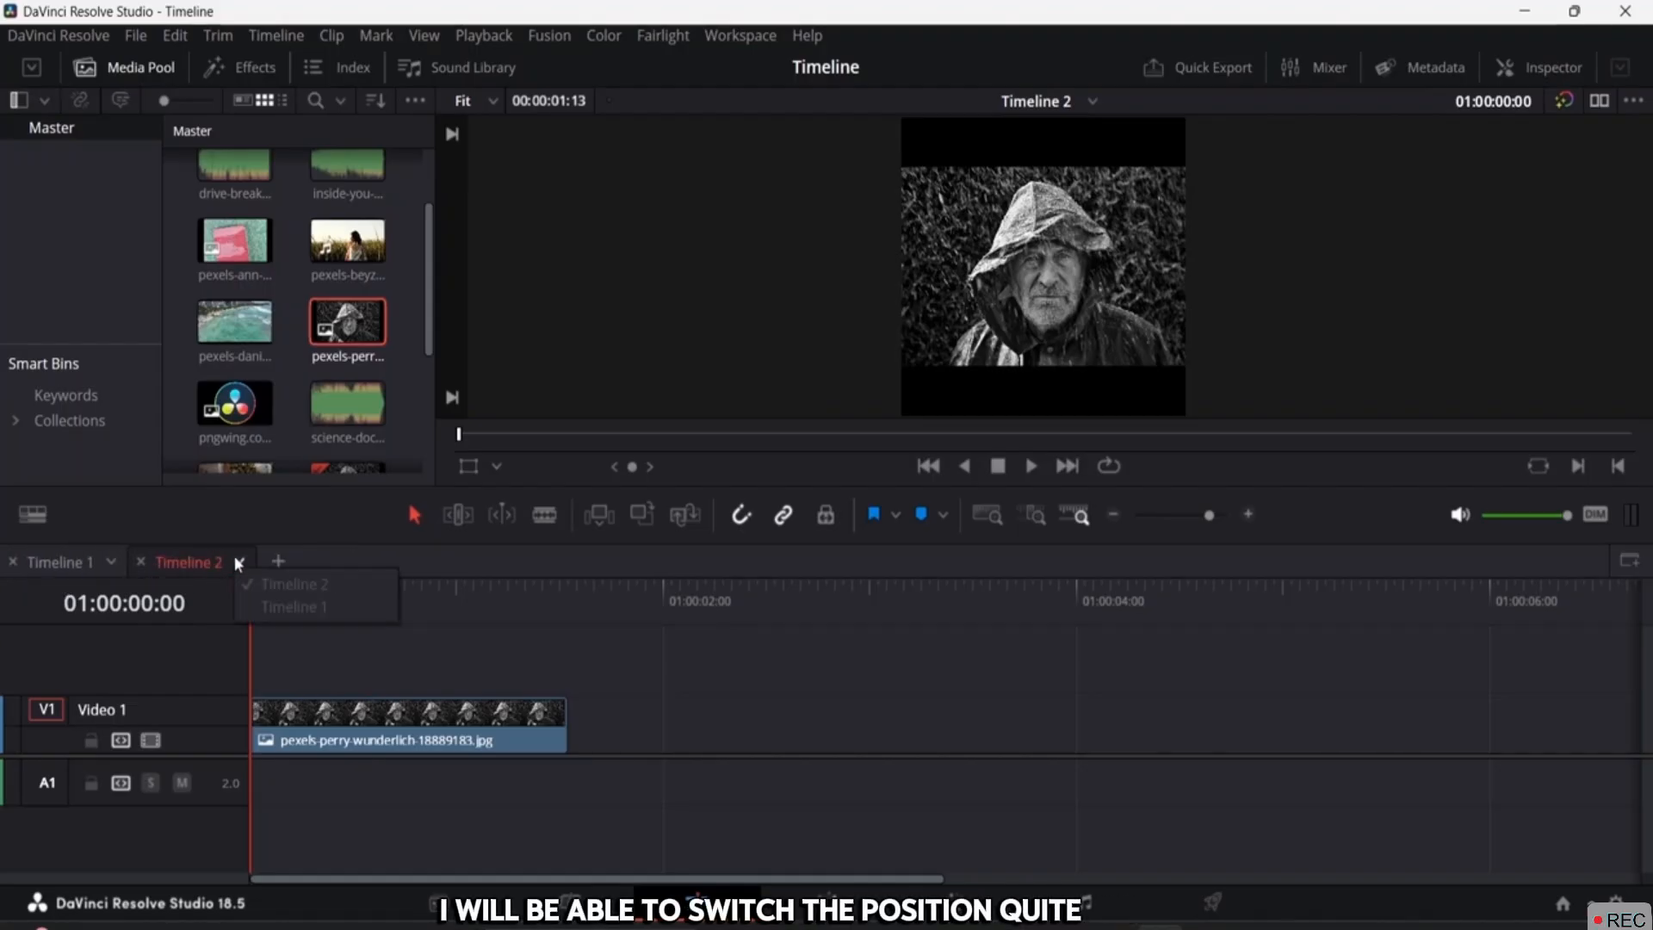
left_click(210, 629)
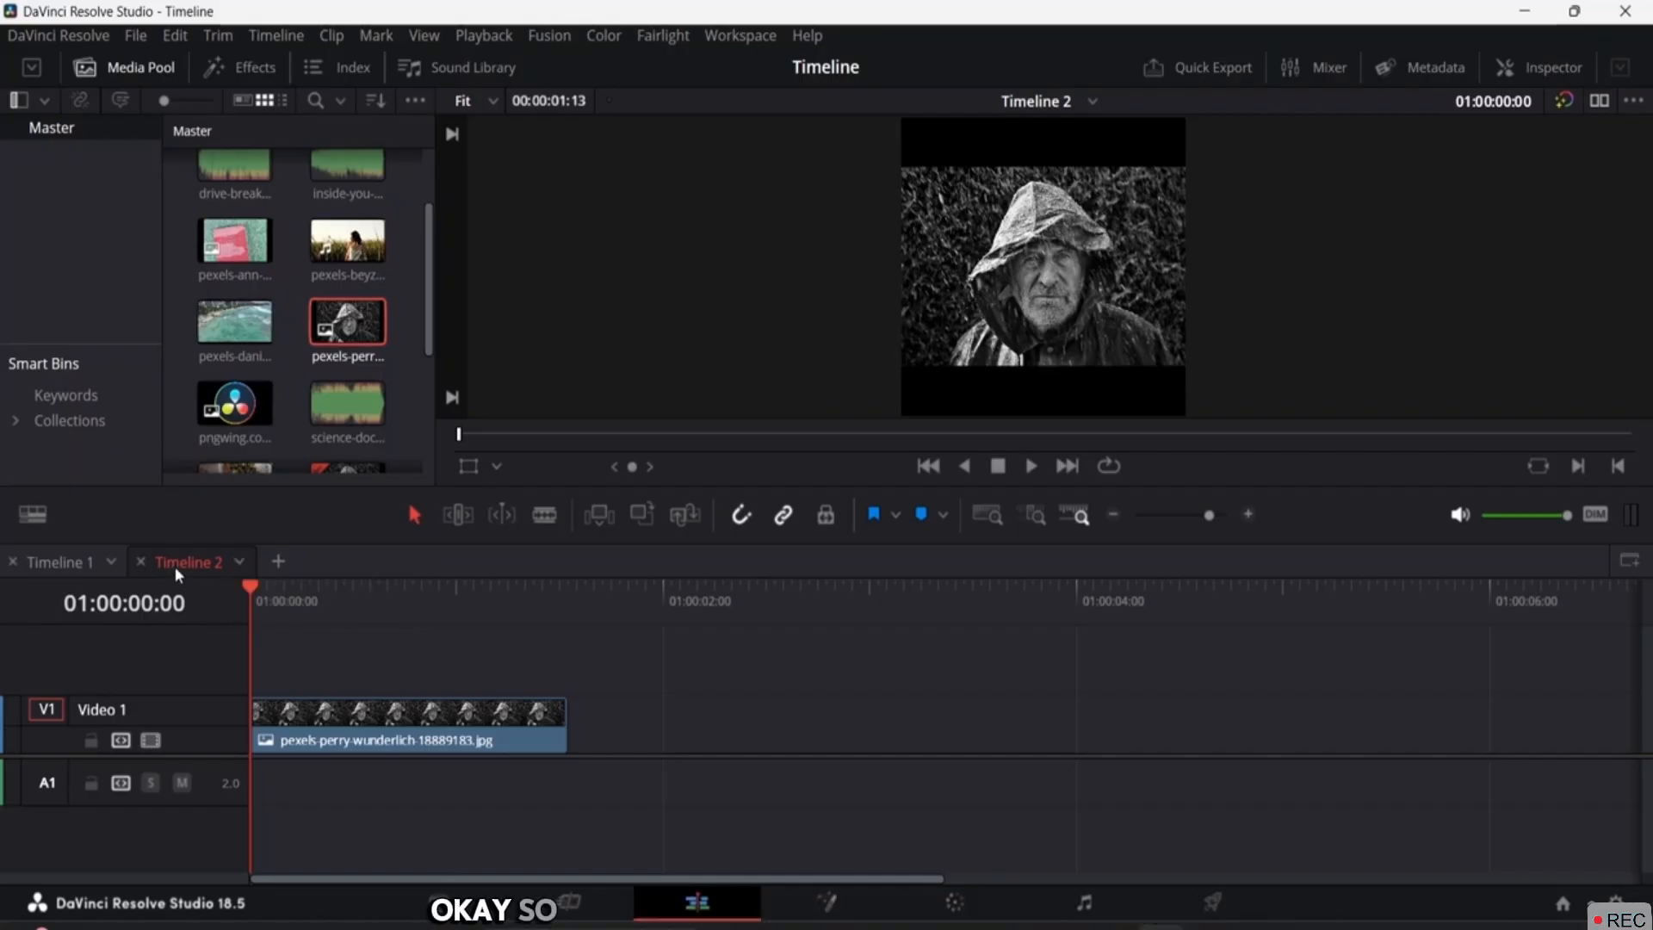
Step: Try to move the image clip from Timeline 2 onto the Timeline 1 tab and check Timeline 1
left_click(74, 563)
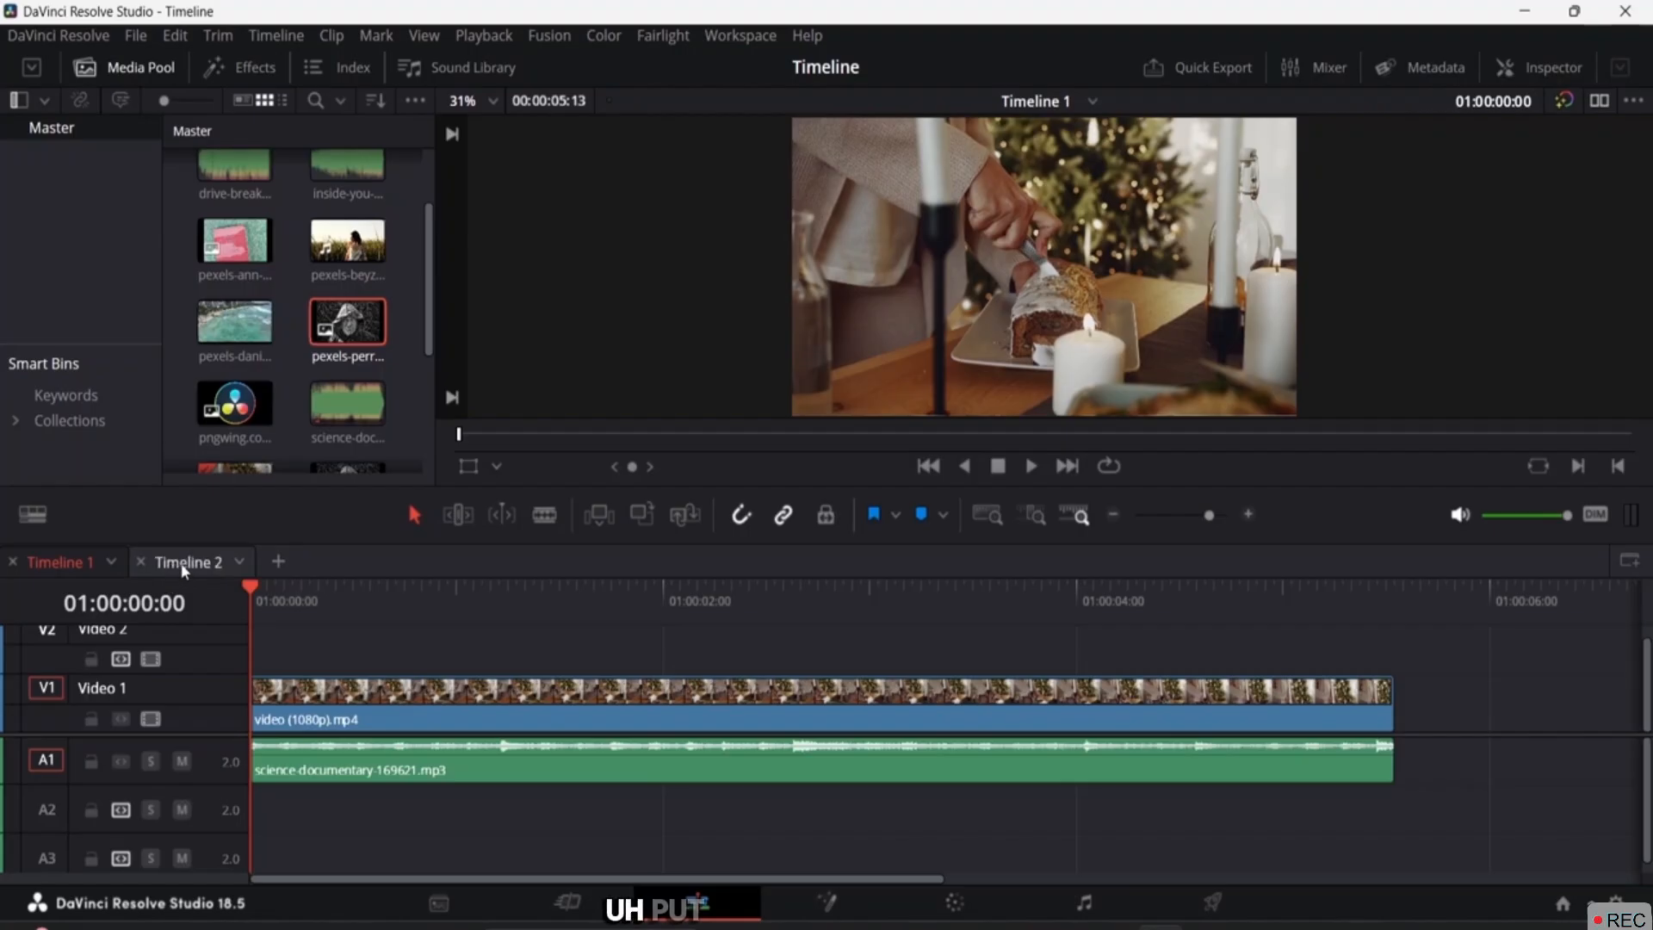
left_click(183, 564)
left_click(368, 717)
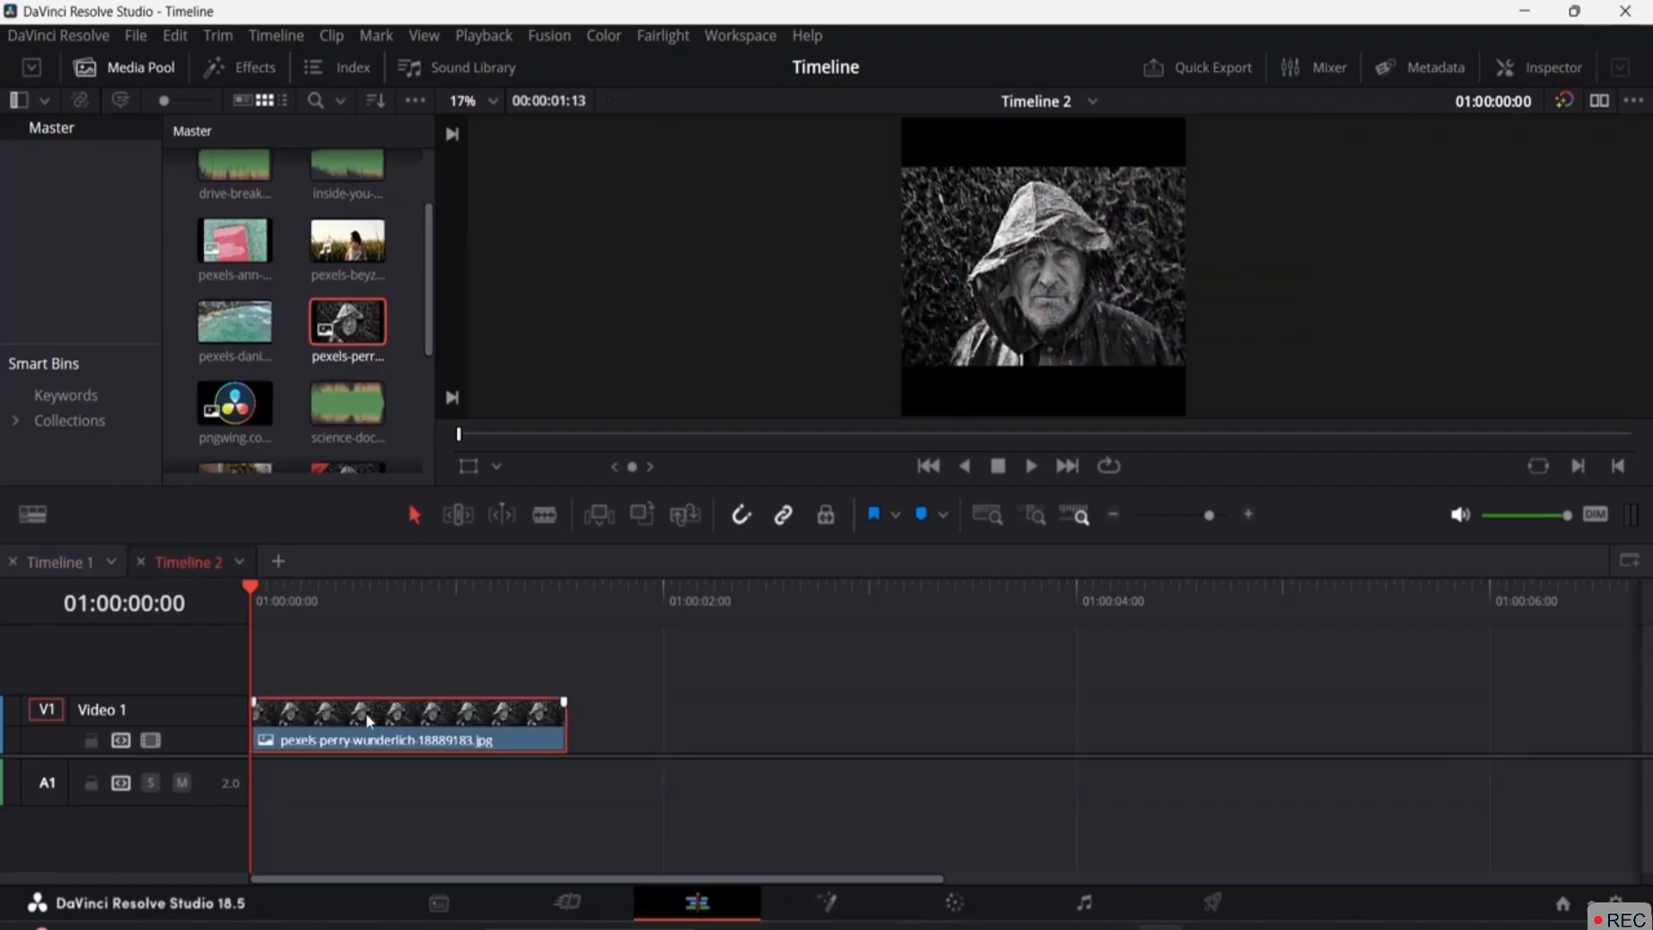
left_click_drag(365, 713, 73, 559)
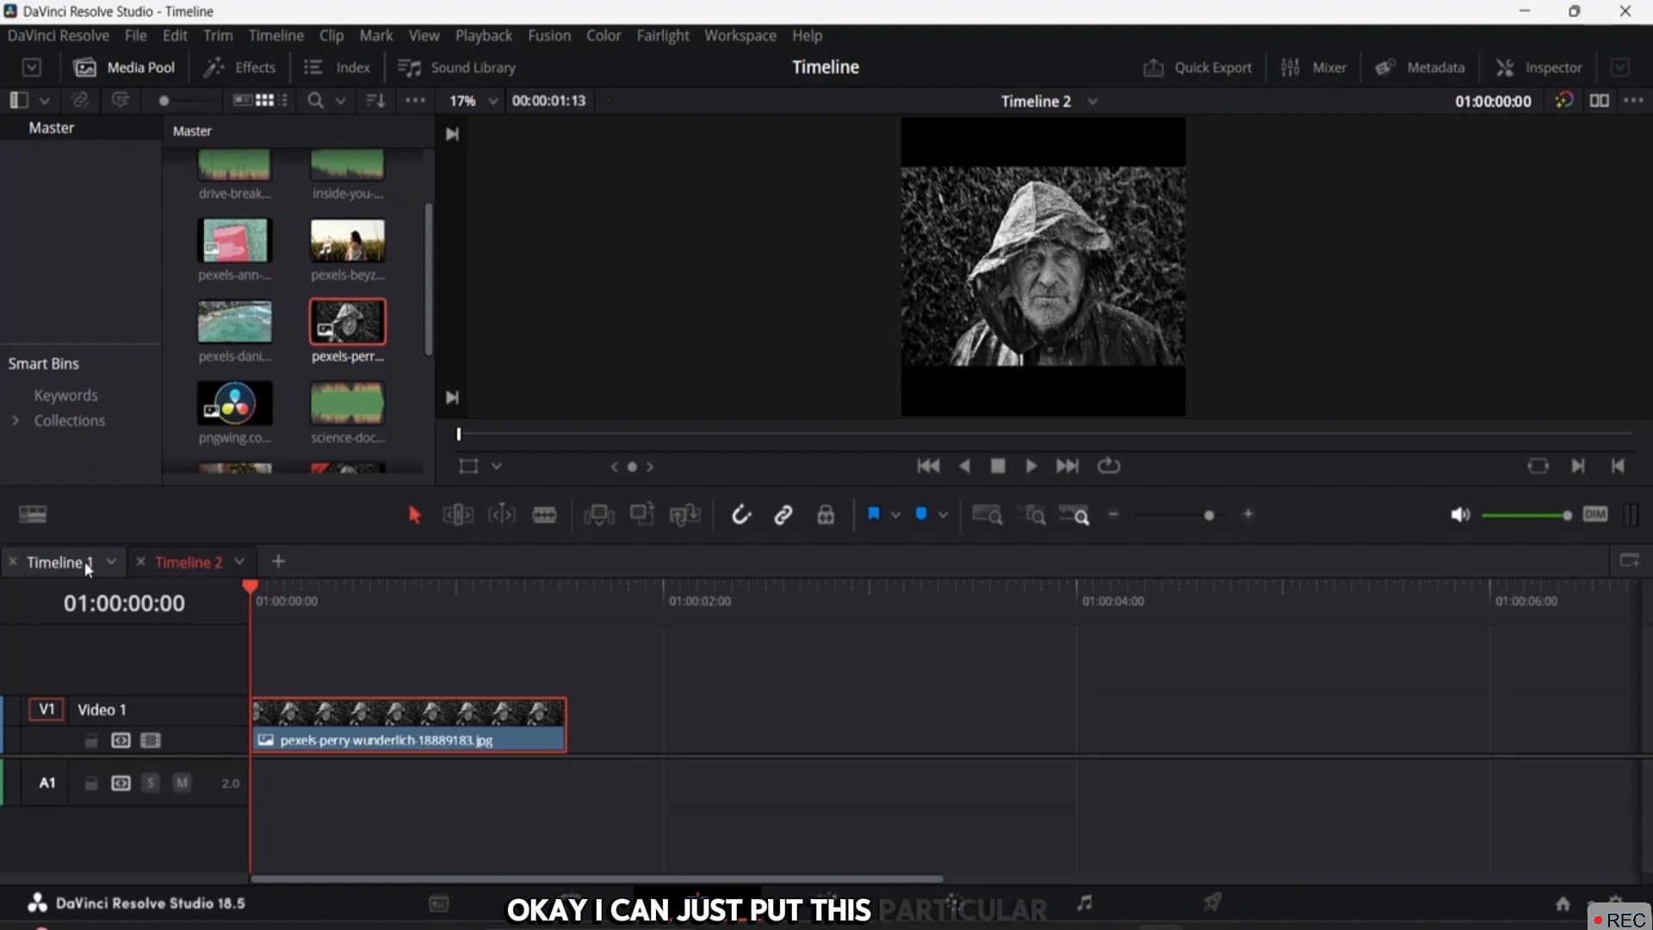
left_click(84, 560)
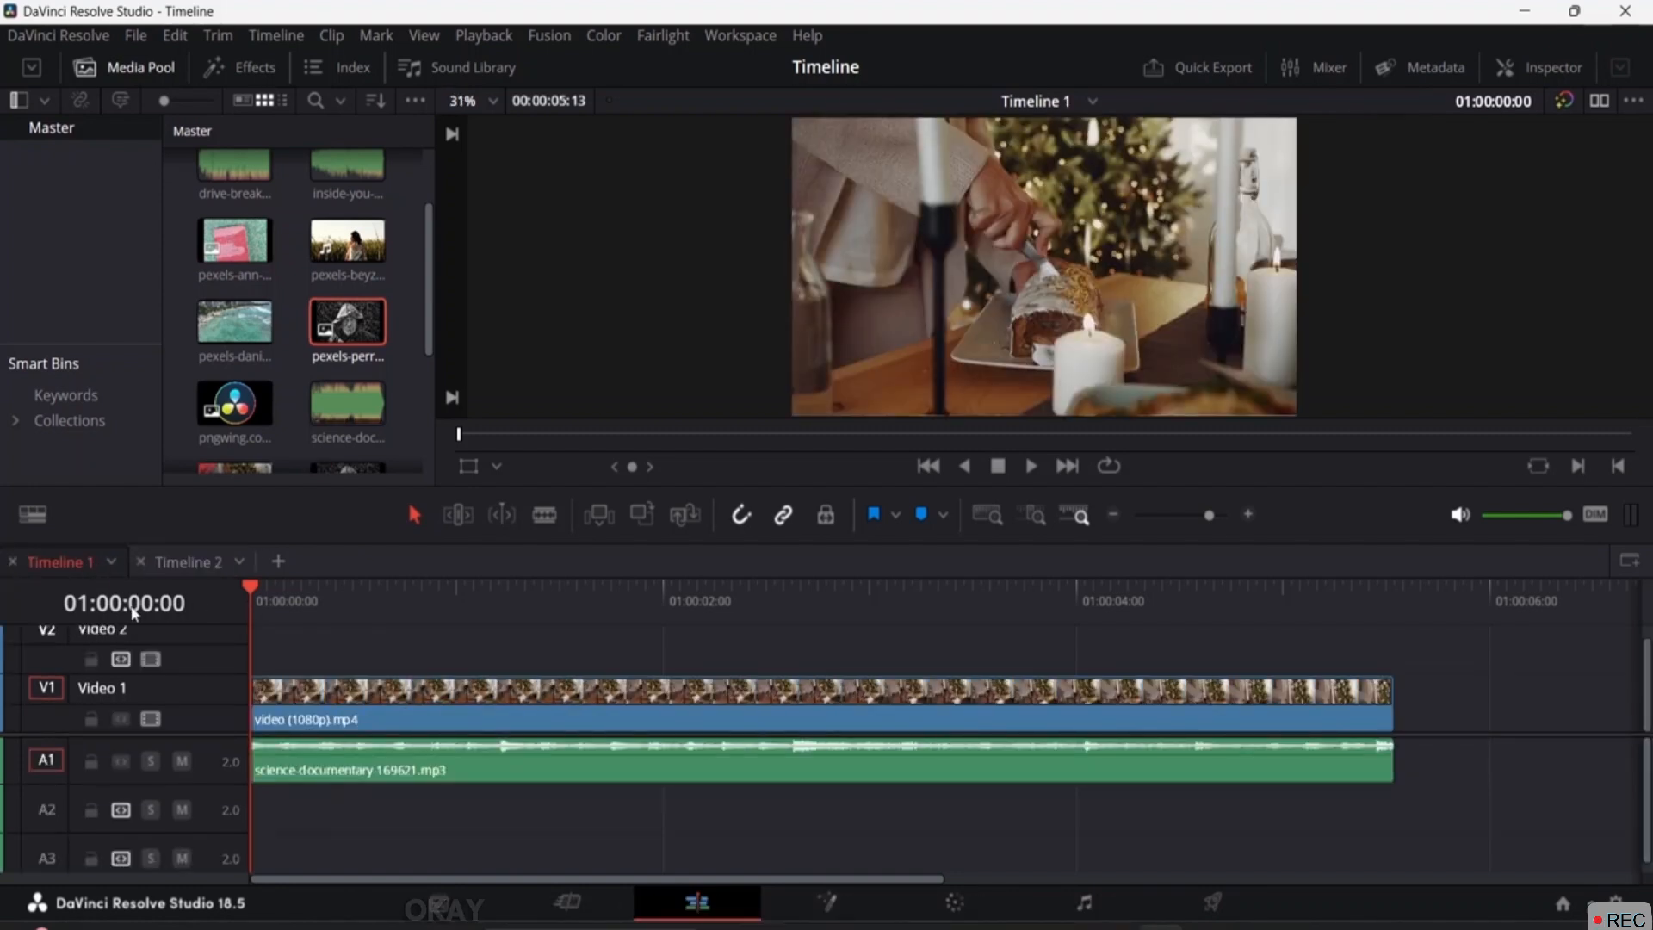
Step: Switch to Timeline 2 and locate it in the media pool with Find Timeline in Media Pool
left_click(199, 563)
right_click(199, 563)
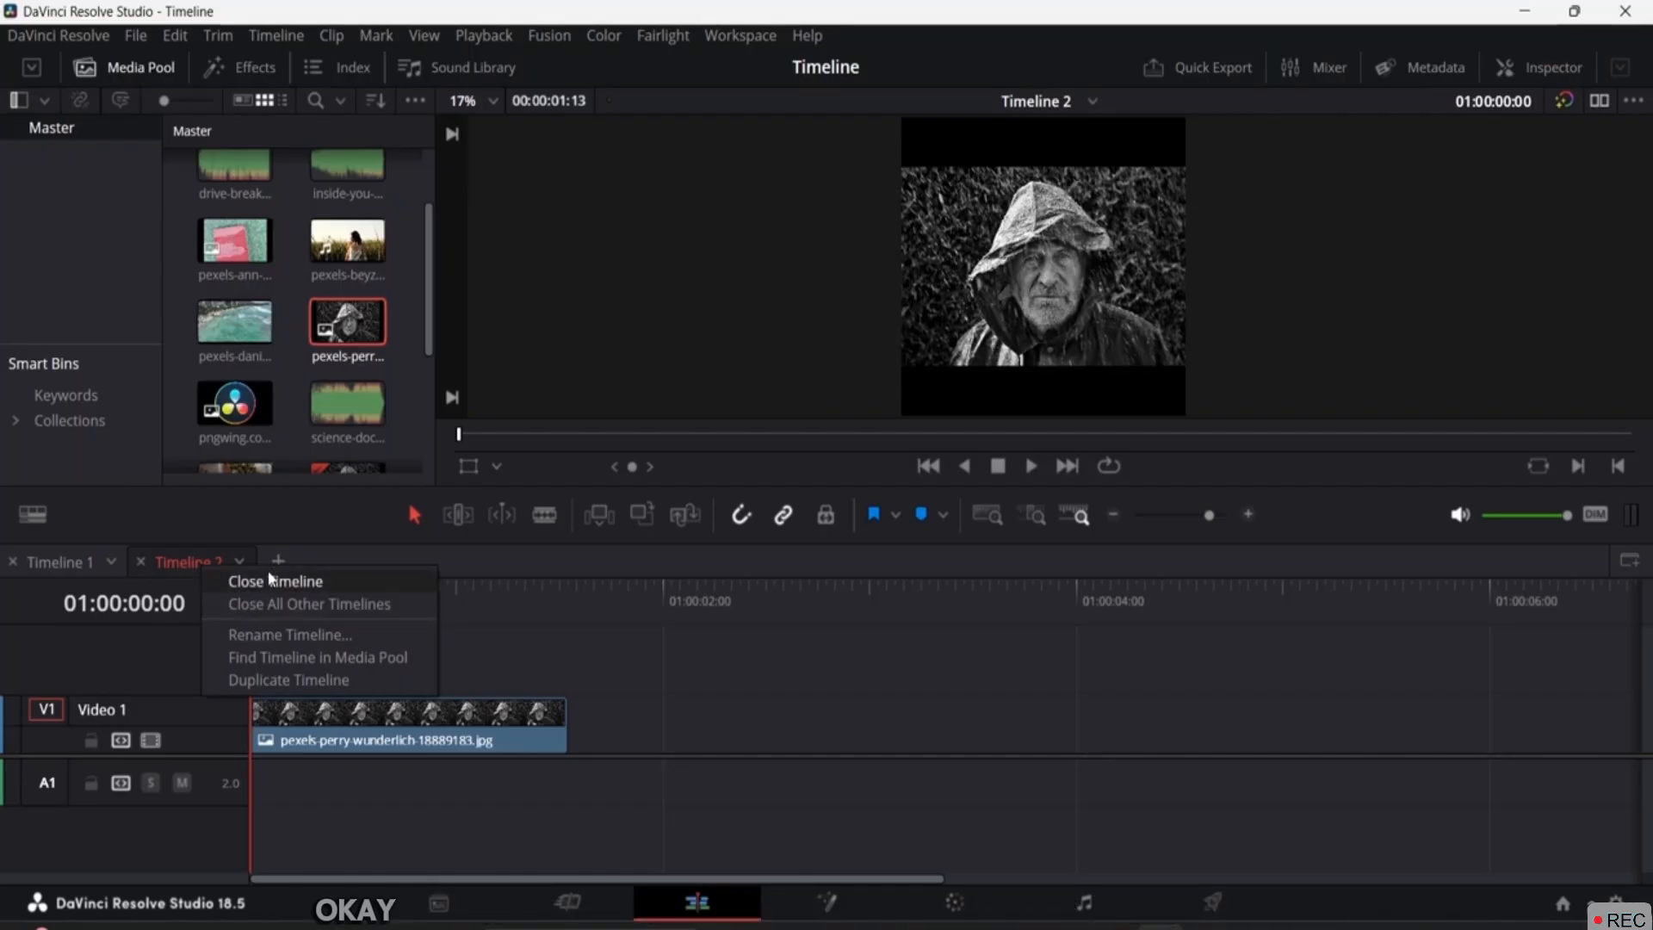
left_click(278, 658)
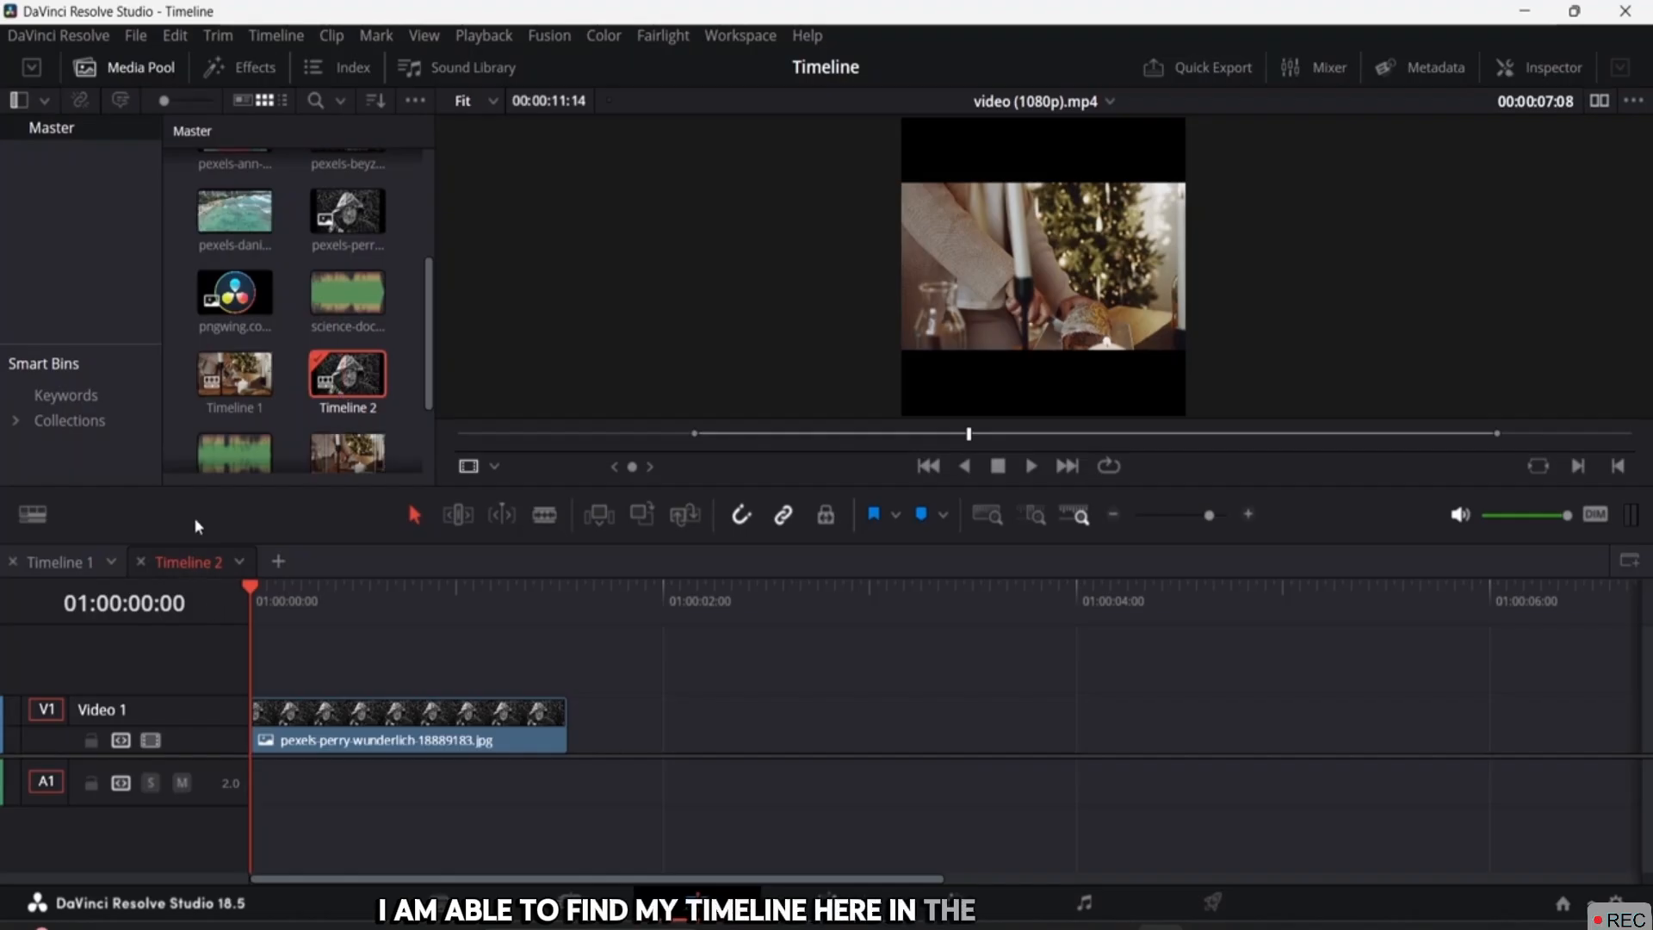
Step: Duplicate Timeline 2 and close the tab of the duplicate
right_click(205, 569)
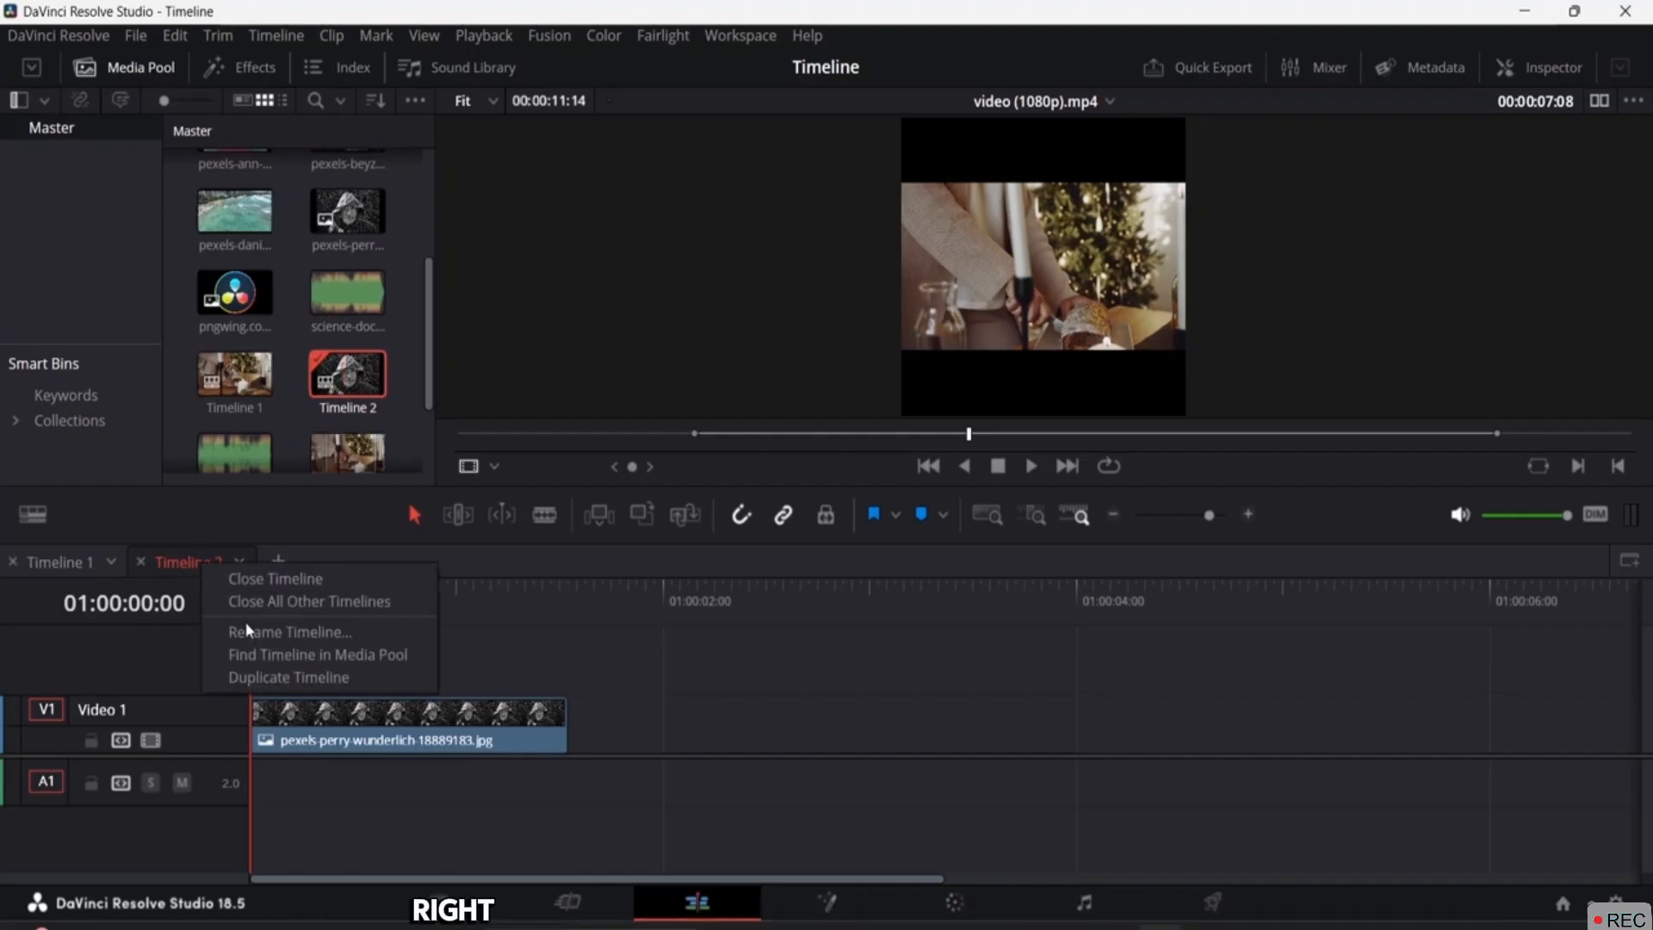
left_click(284, 677)
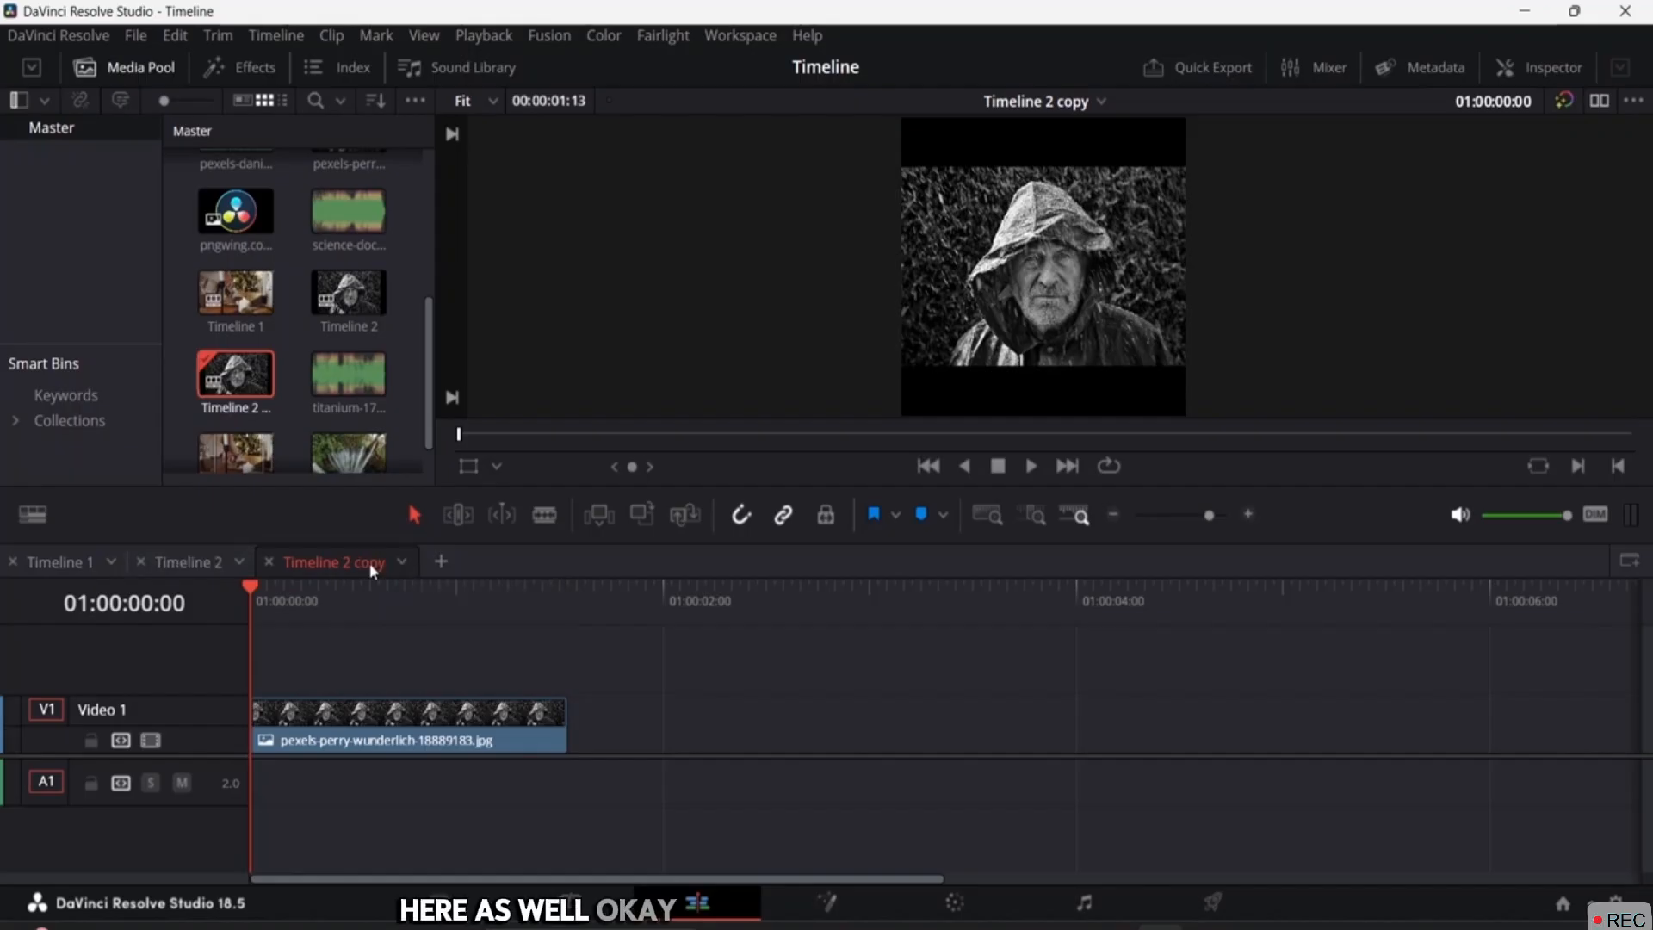
left_click(269, 562)
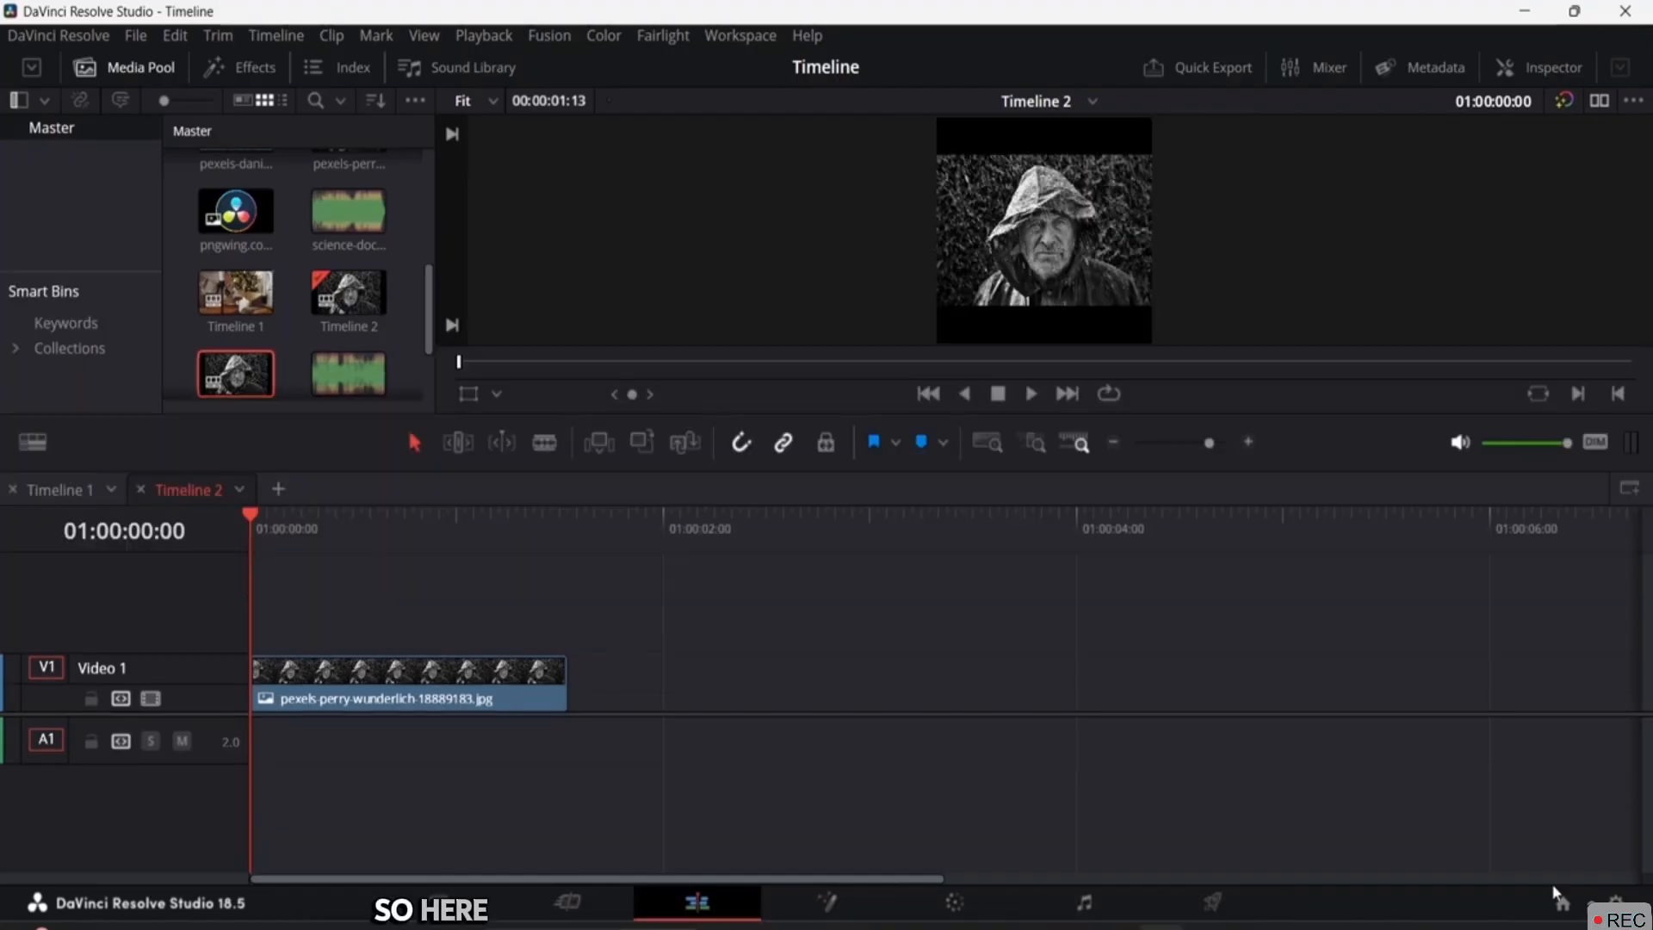
Step: Add a new video track above Video 2 in Timeline 1 and open the new track's name for editing
left_click(87, 491)
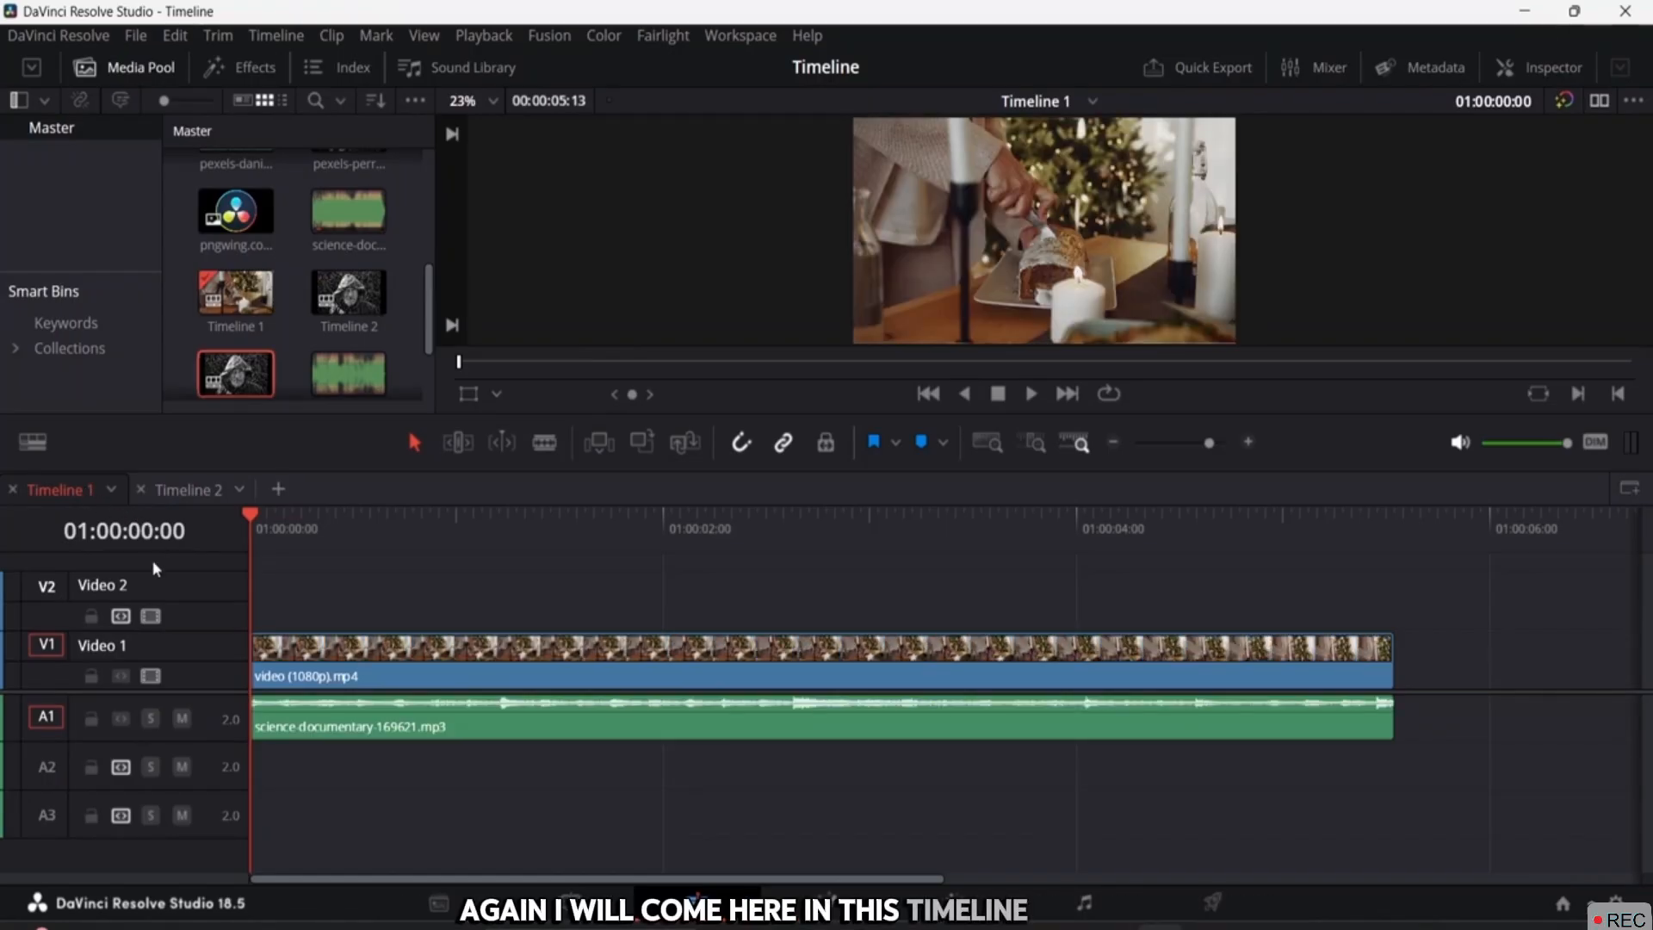
right_click(105, 592)
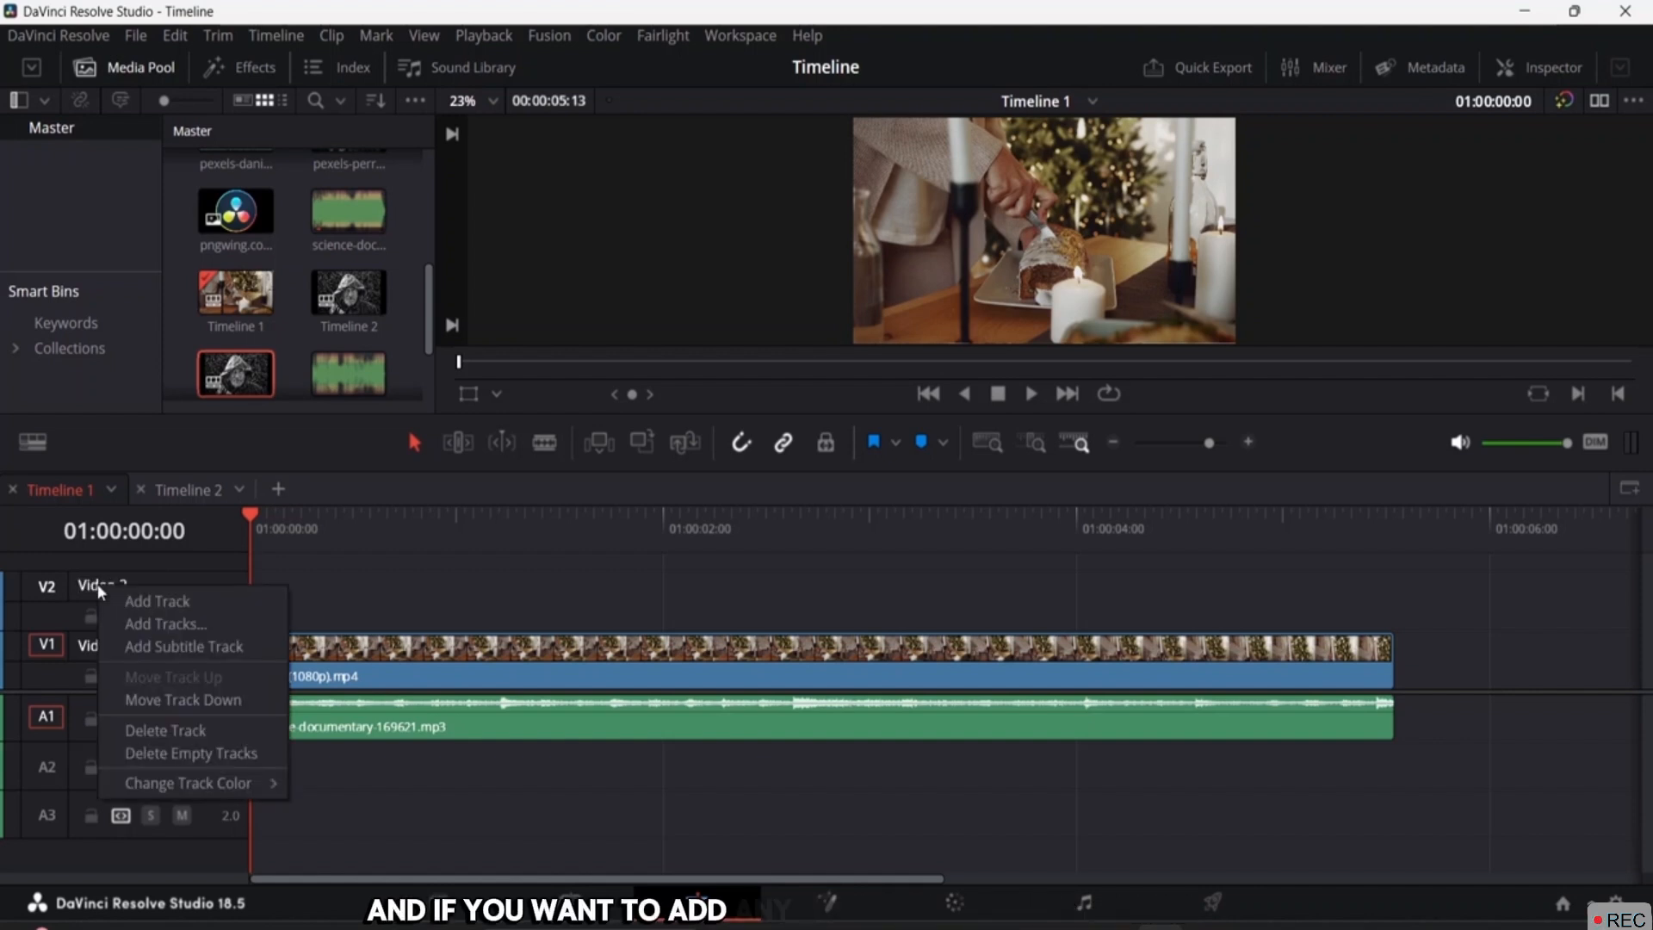
left_click(153, 602)
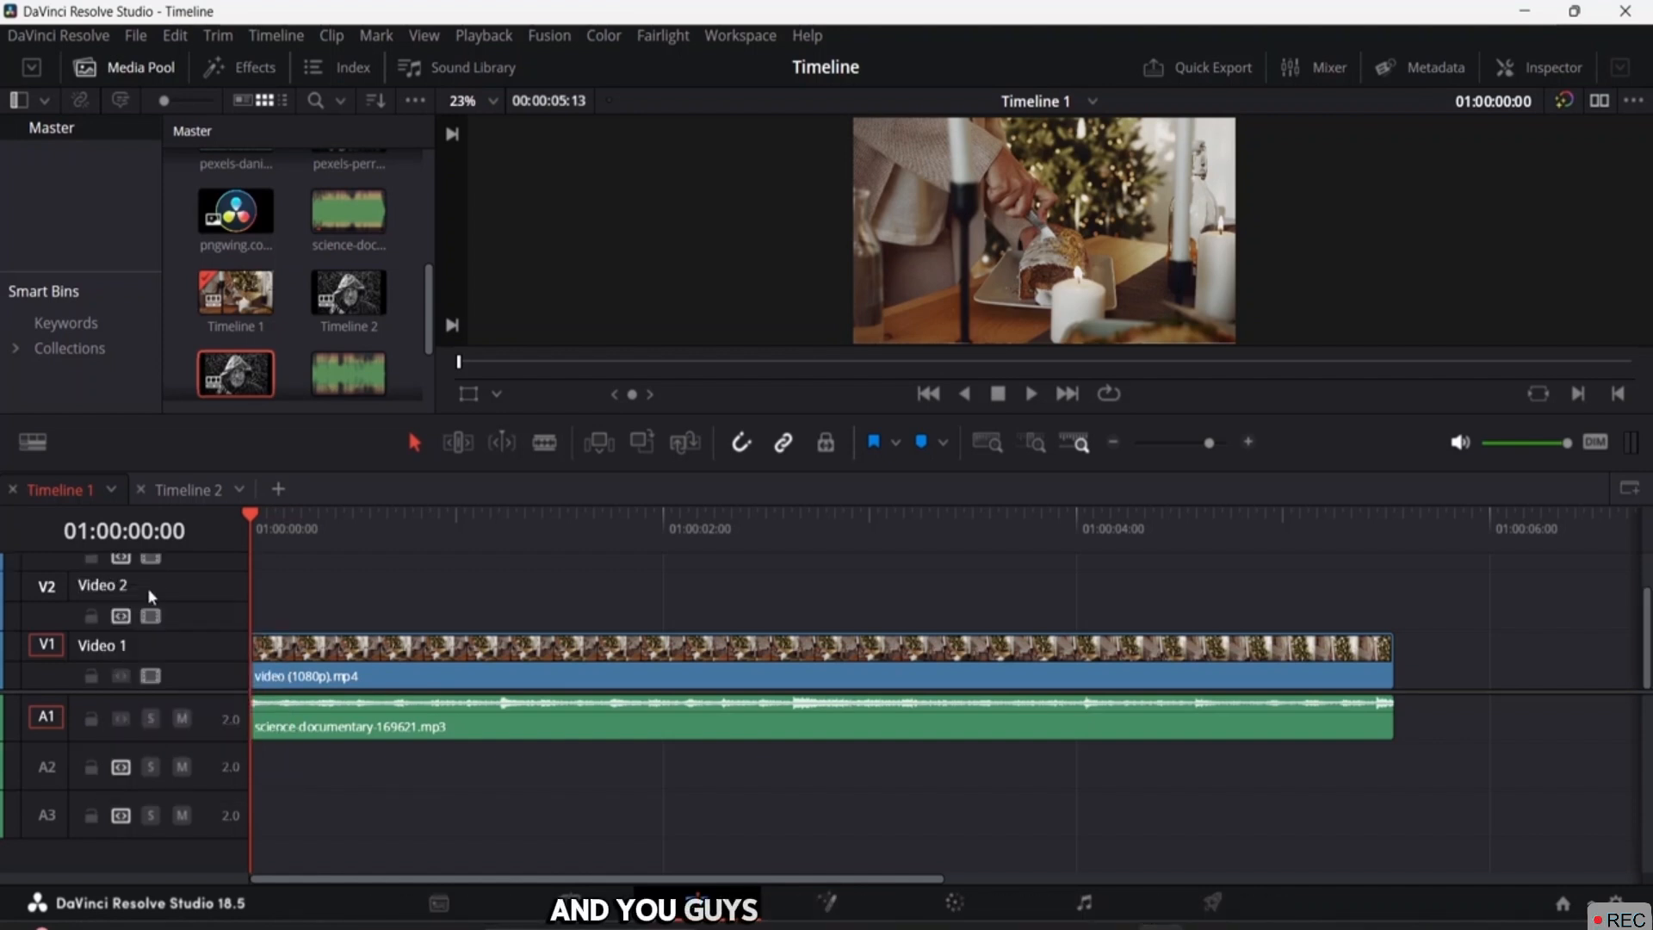
scroll(147, 587, "up", 1)
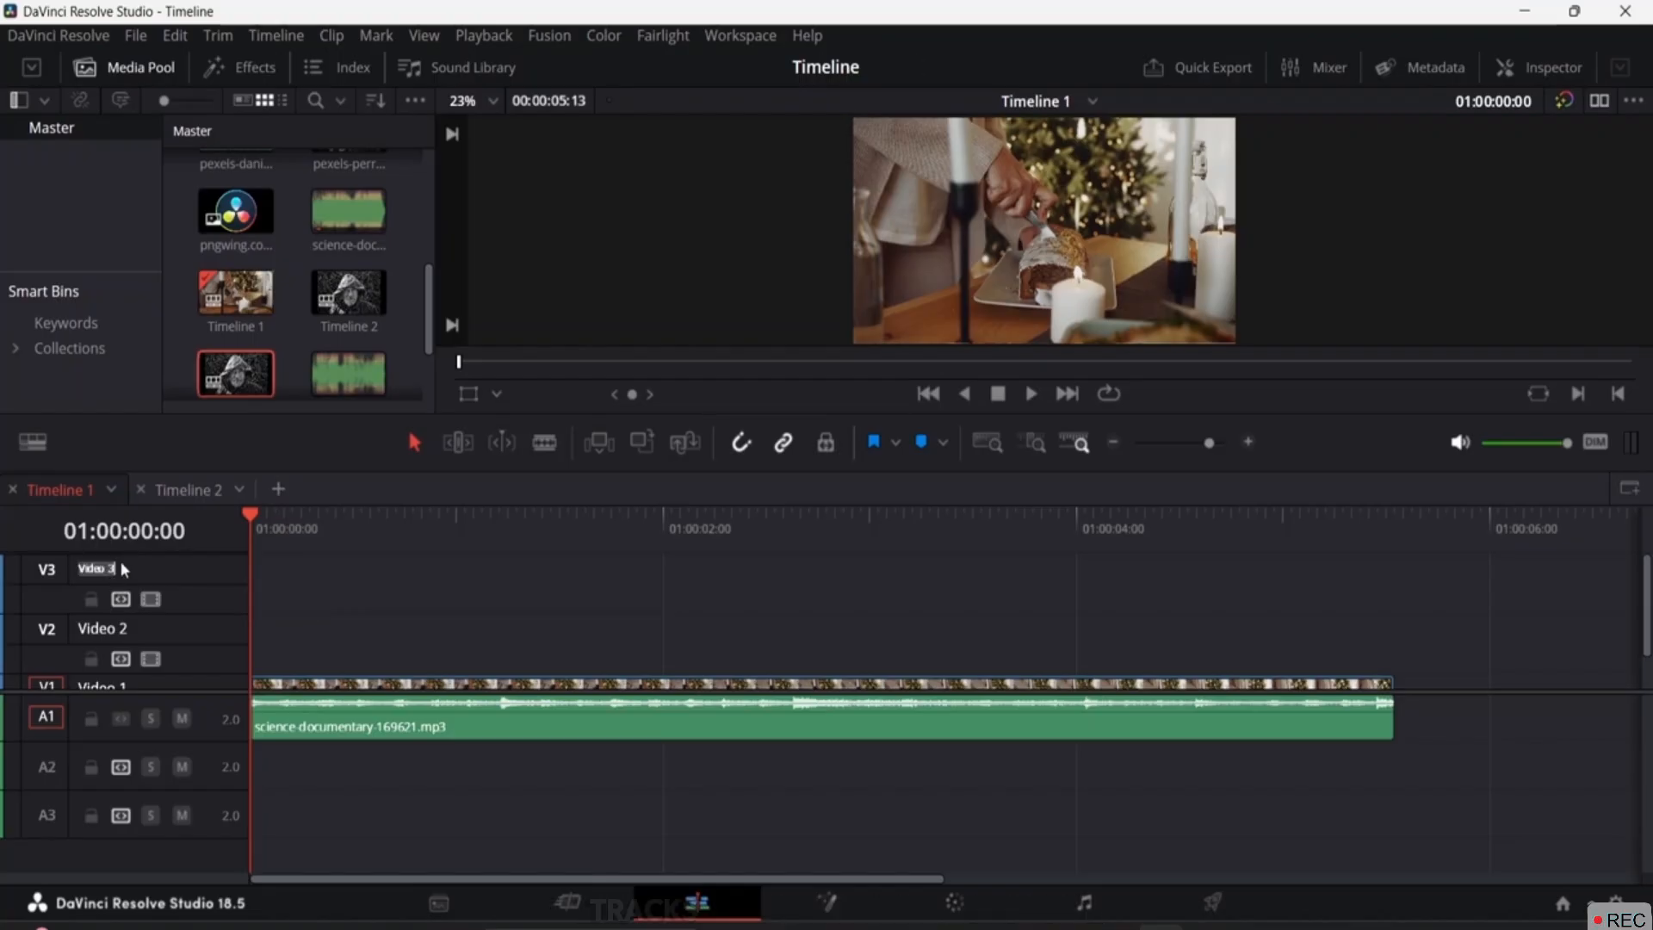
left_click(121, 563)
left_click(112, 569)
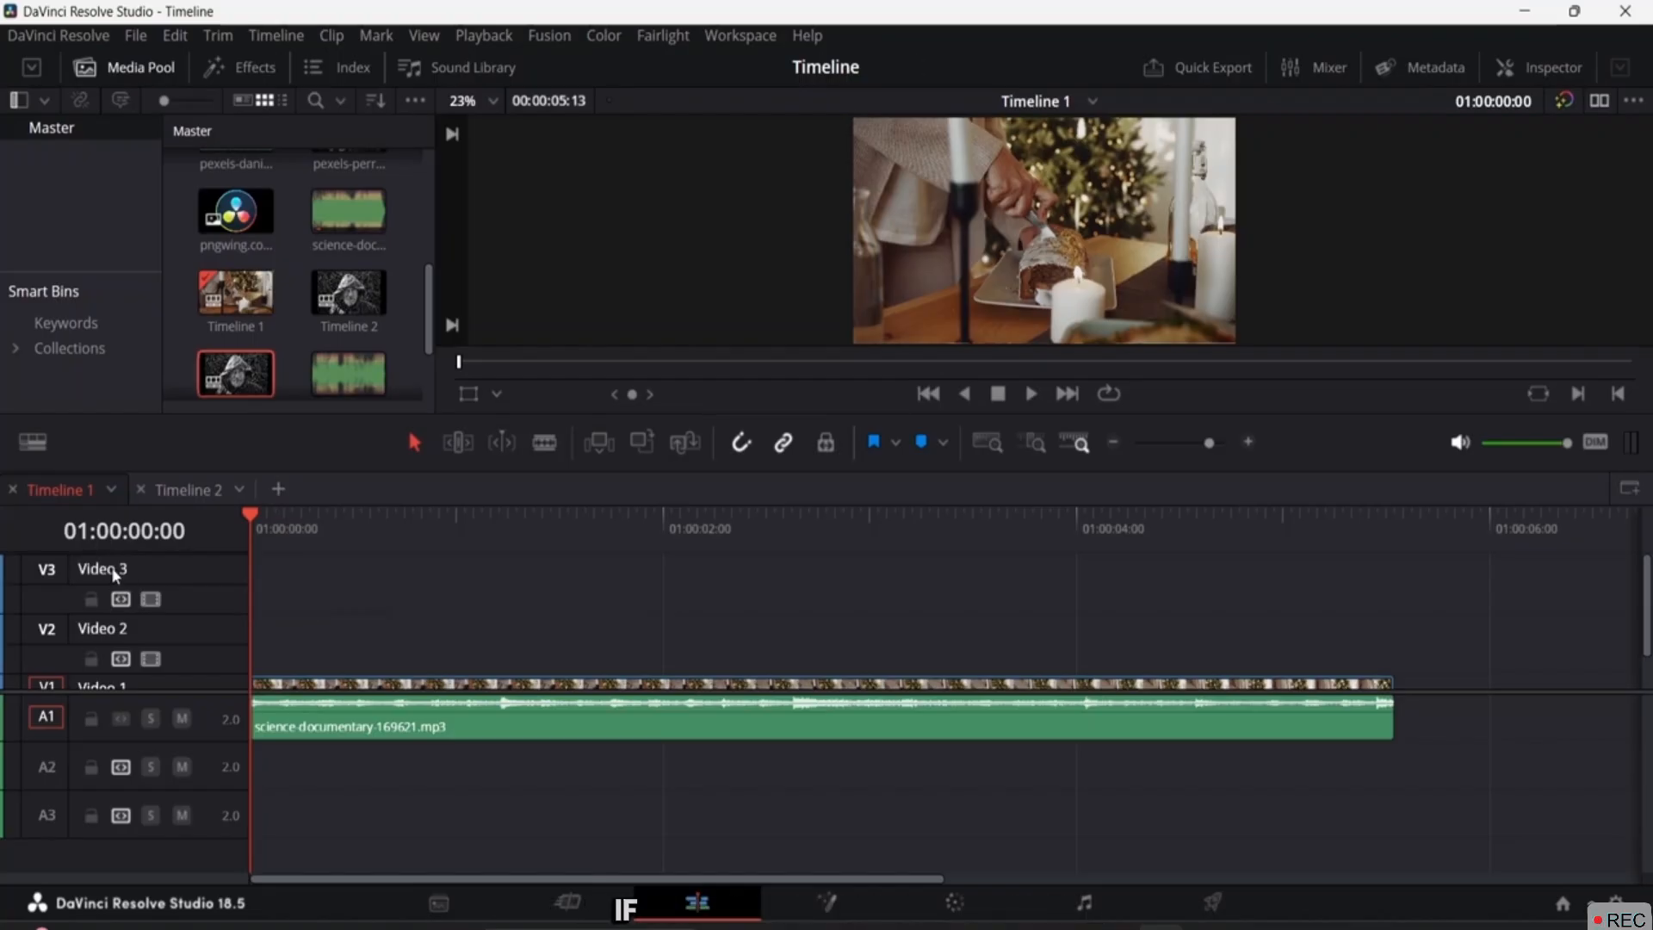
Step: Delete all empty tracks from Timeline 1
right_click(112, 568)
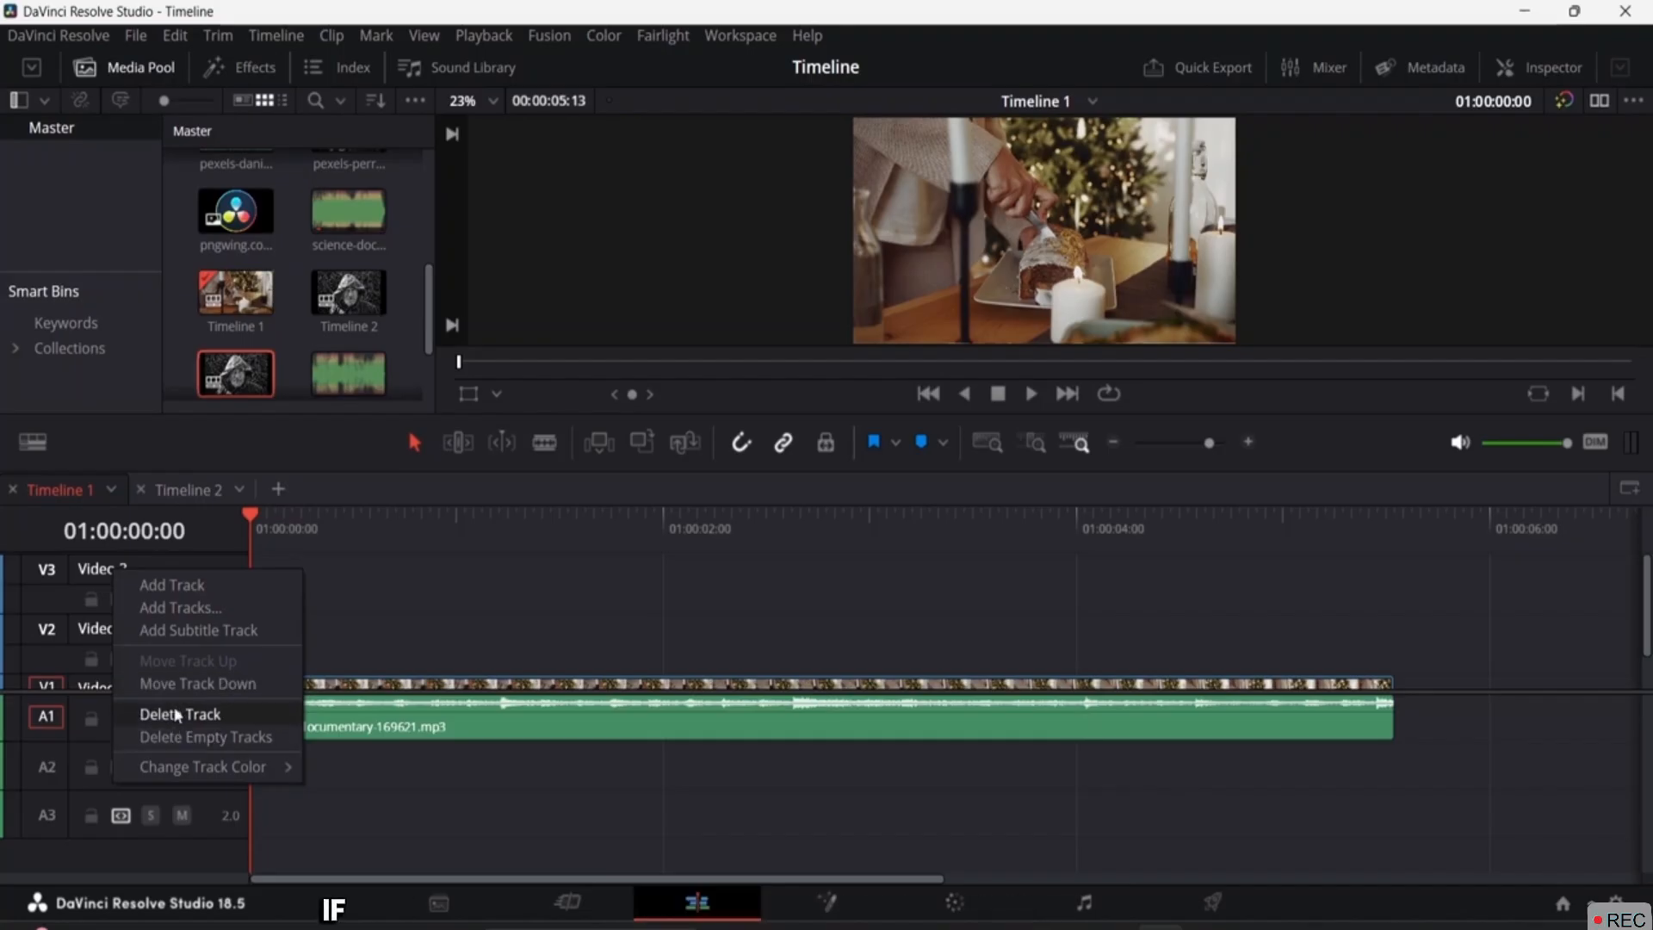
left_click(183, 732)
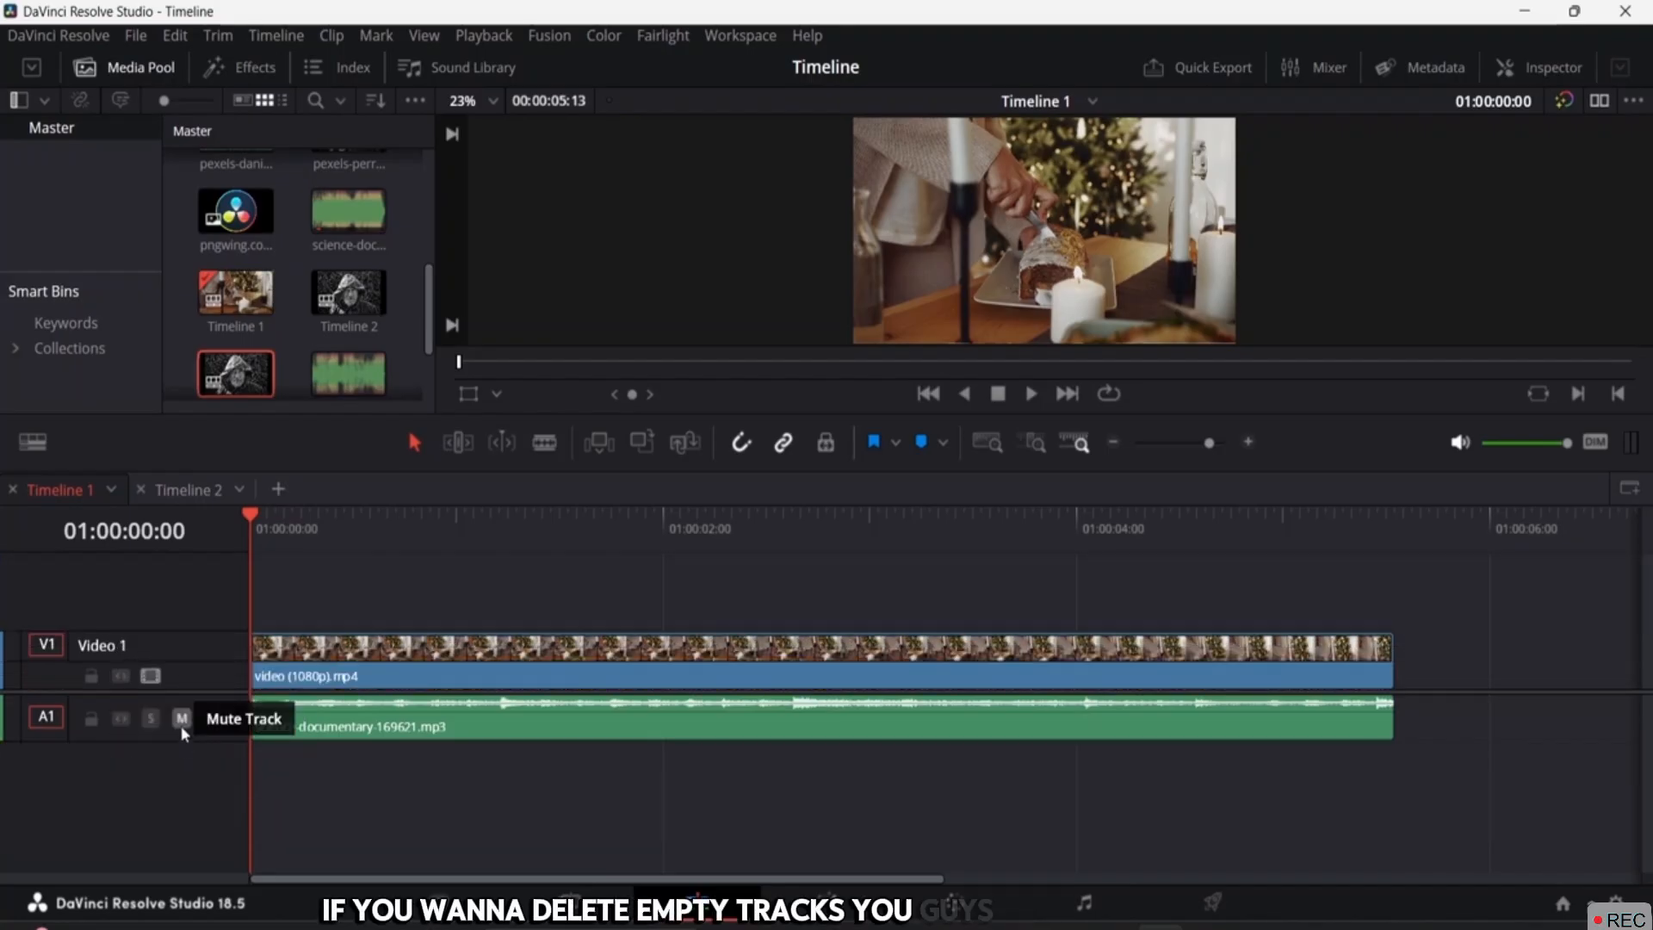
Step: Review the Video 1 track's options, including the available track colors and the subtitle track option
right_click(113, 652)
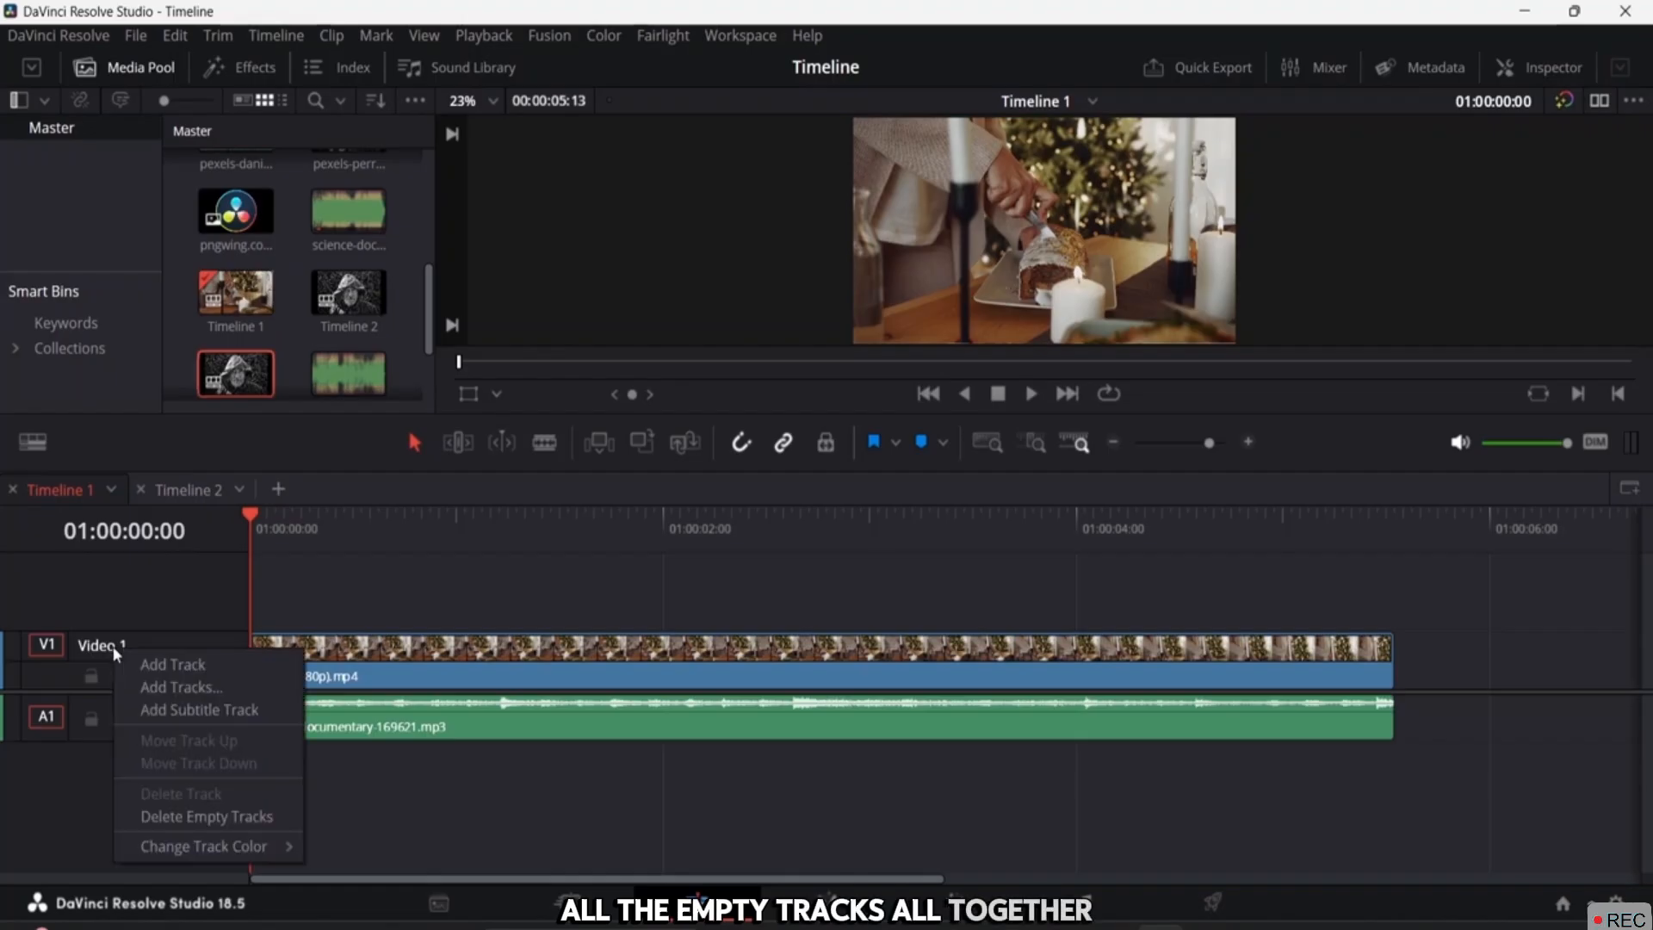
mouse_move(198, 848)
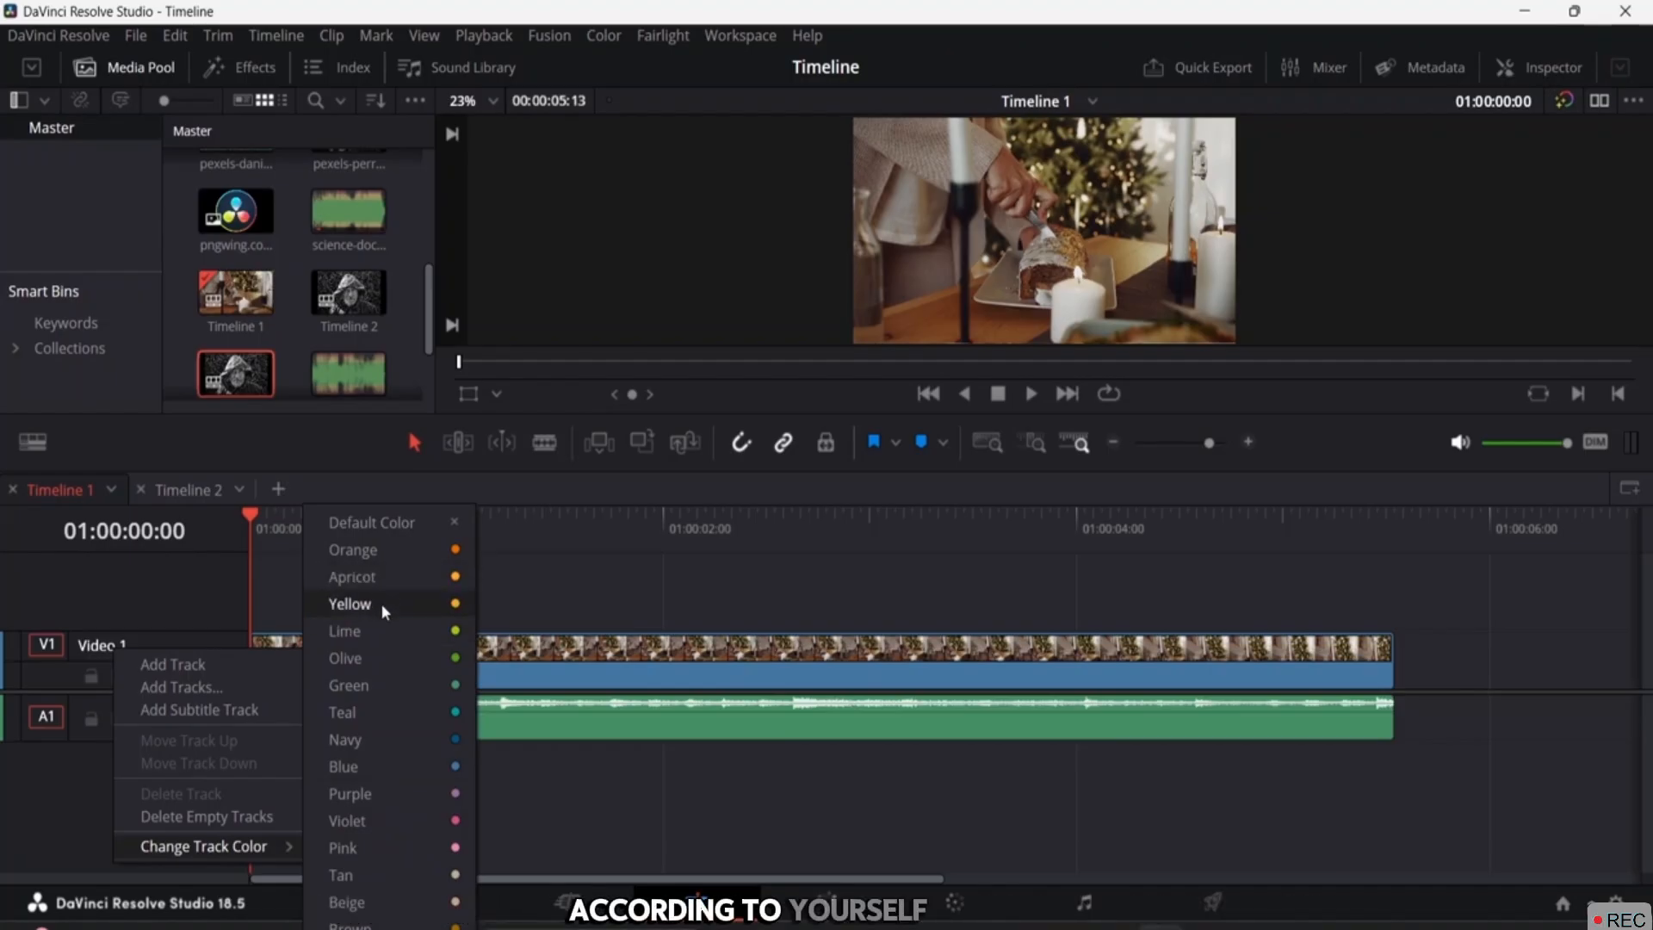
left_click(196, 606)
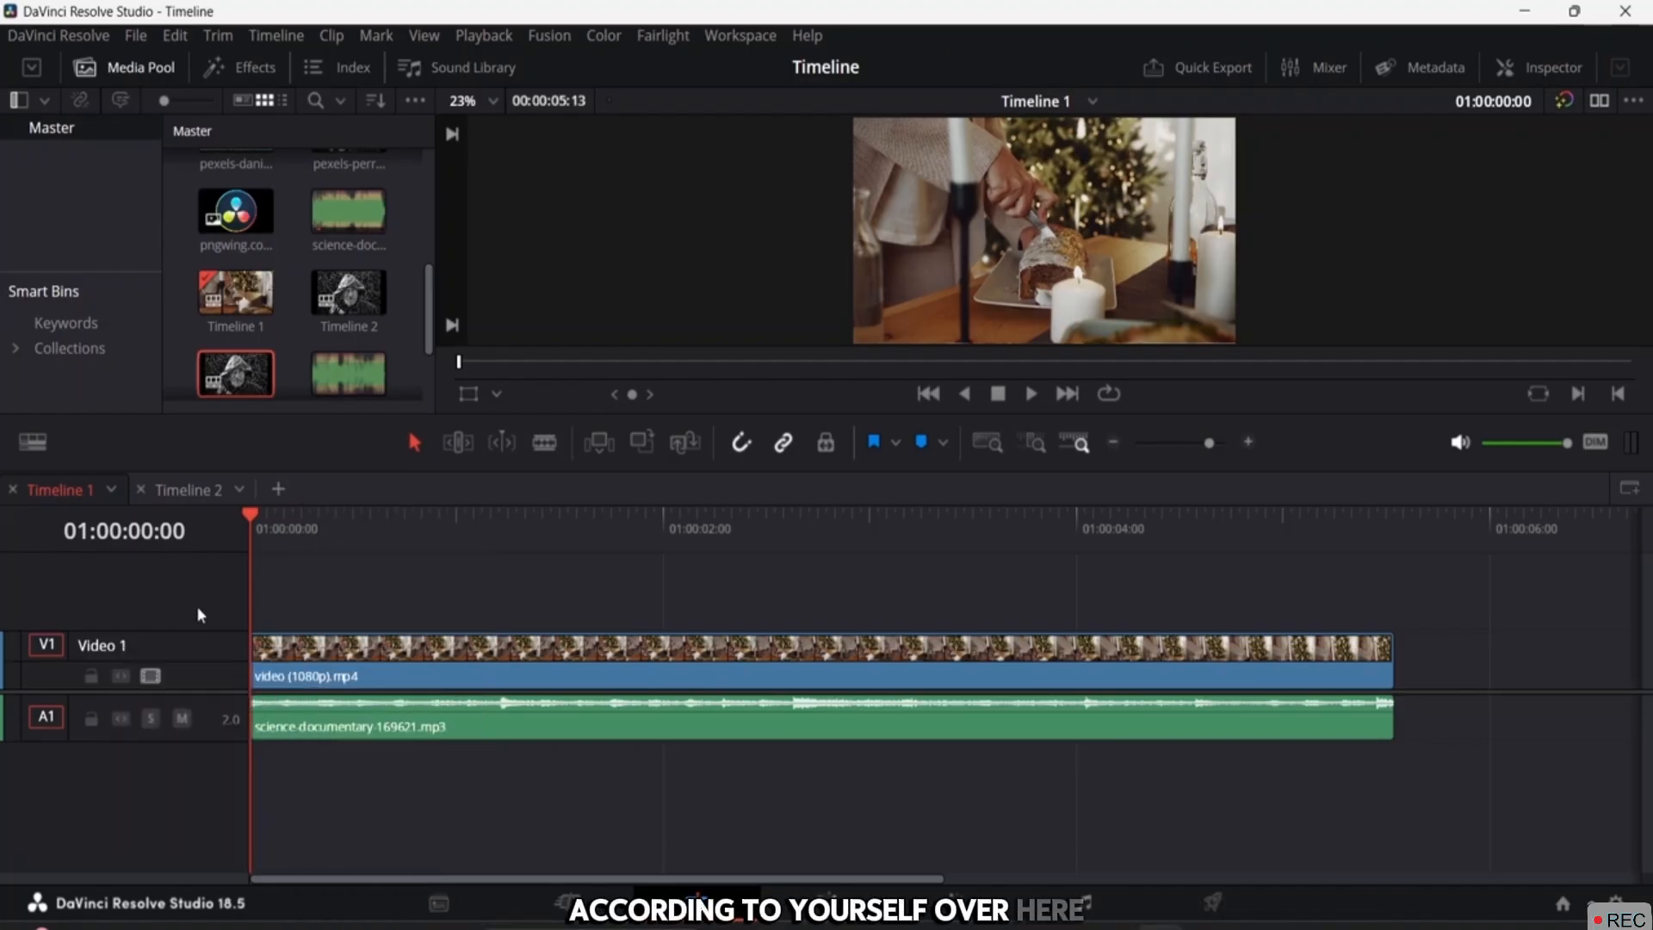
right_click(97, 651)
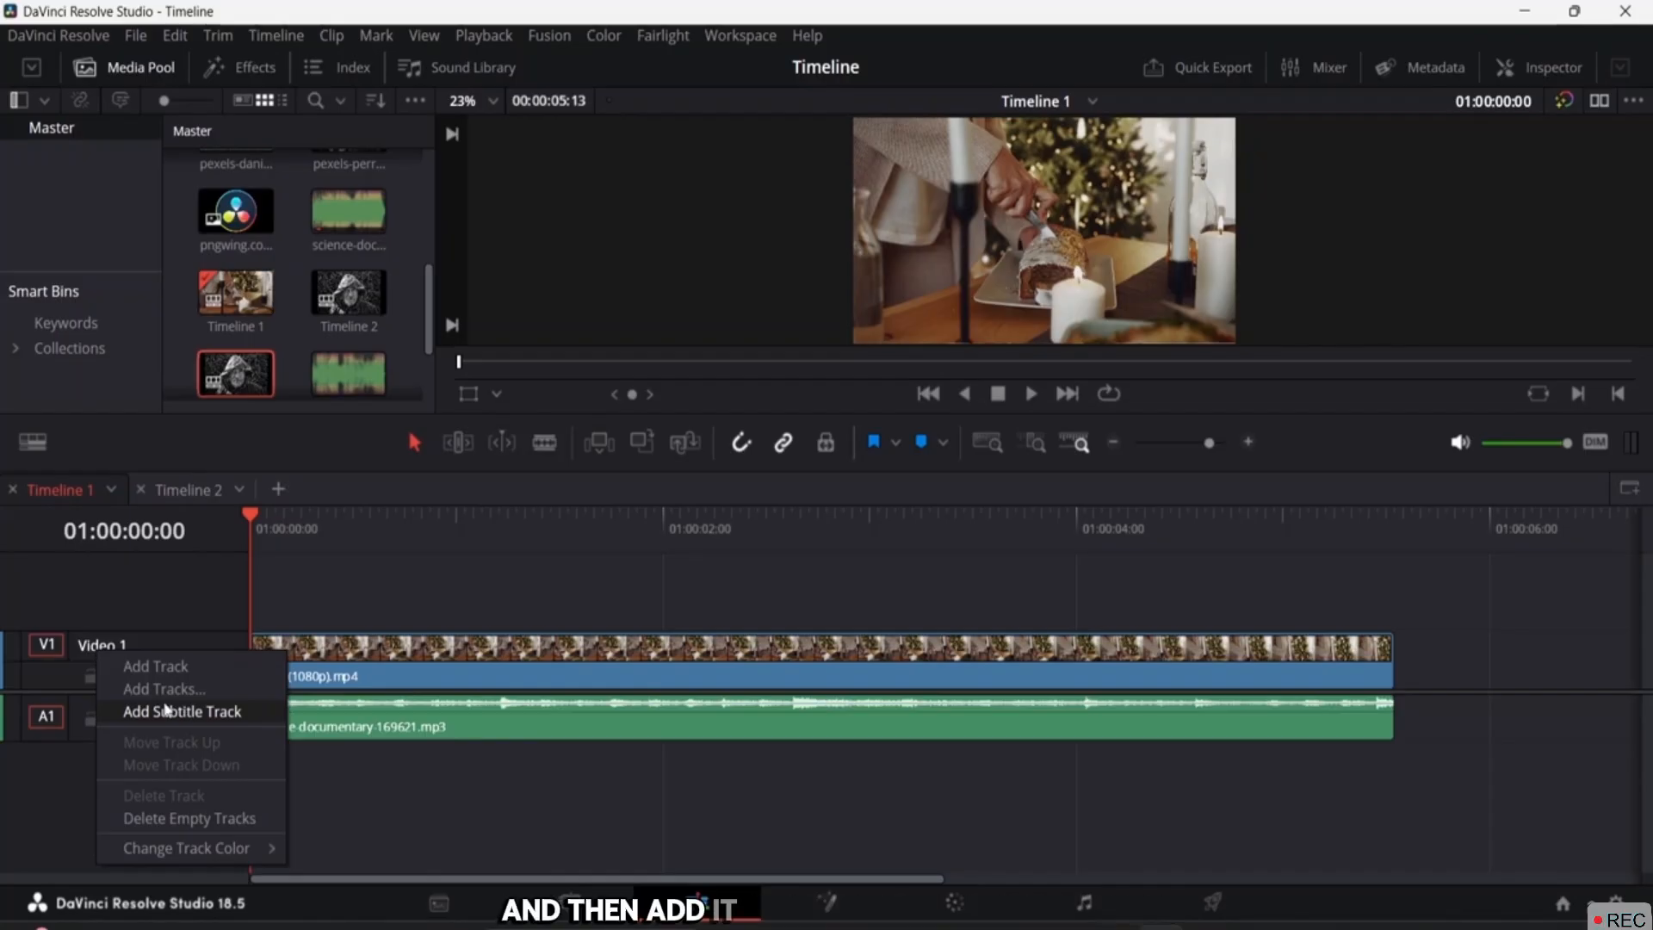
left_click(88, 451)
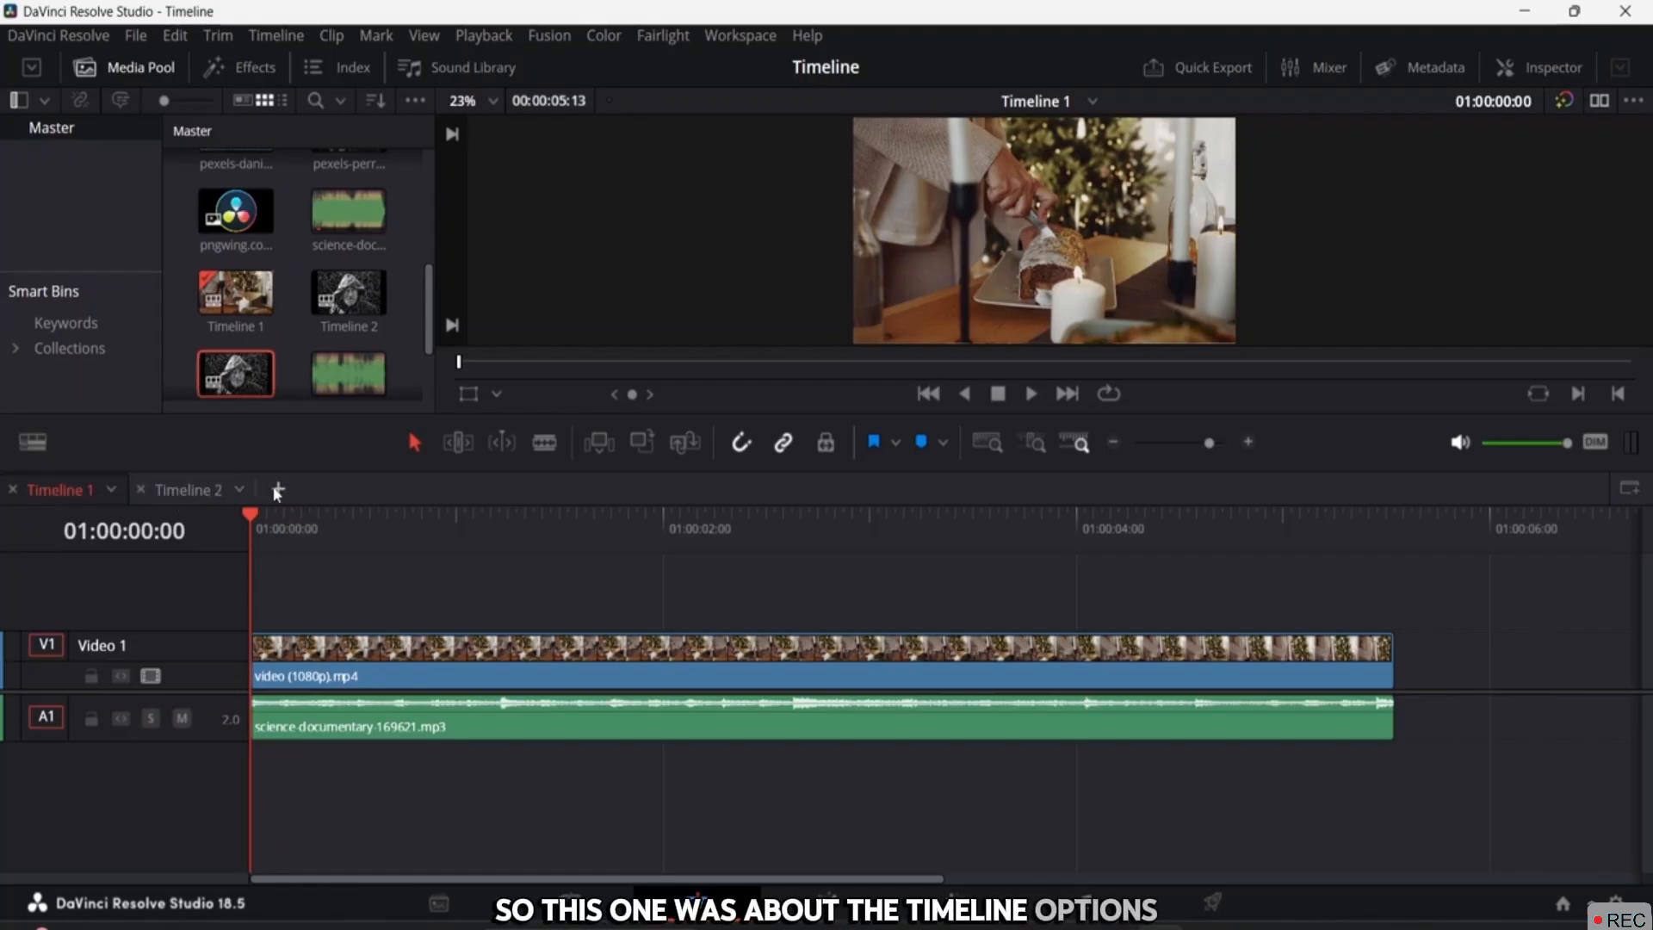
Step: Try the start-and-end thumbnail view and the plain clip view for video, and restore the filmstrip view
left_click(33, 444)
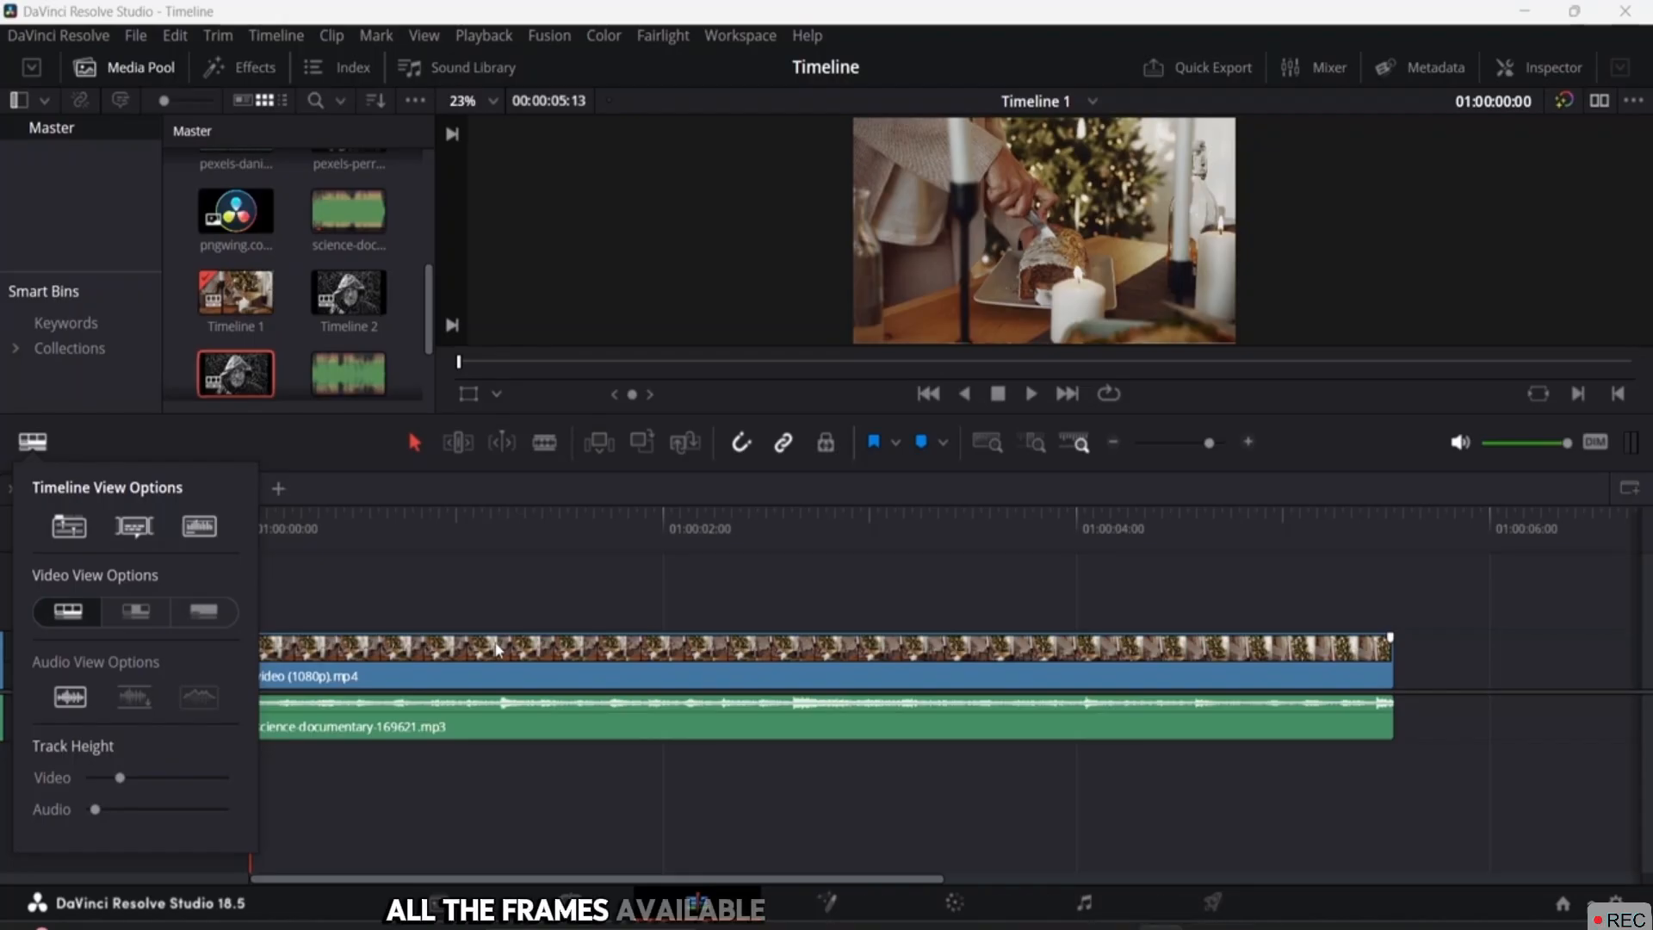
left_click(138, 613)
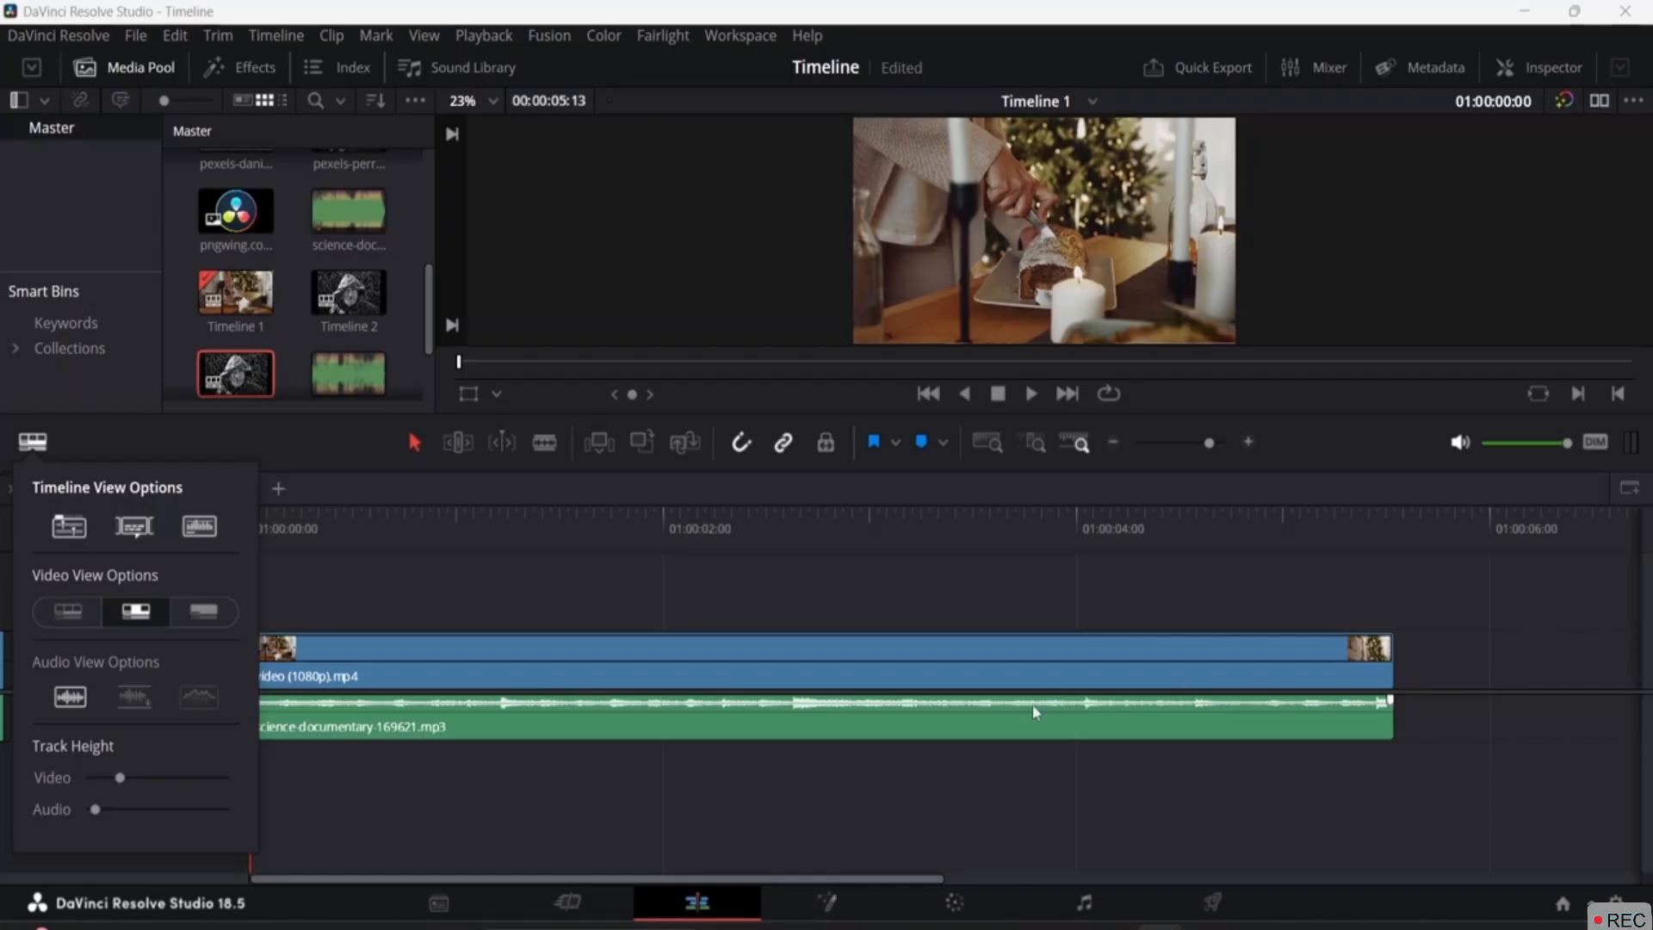
left_click(203, 613)
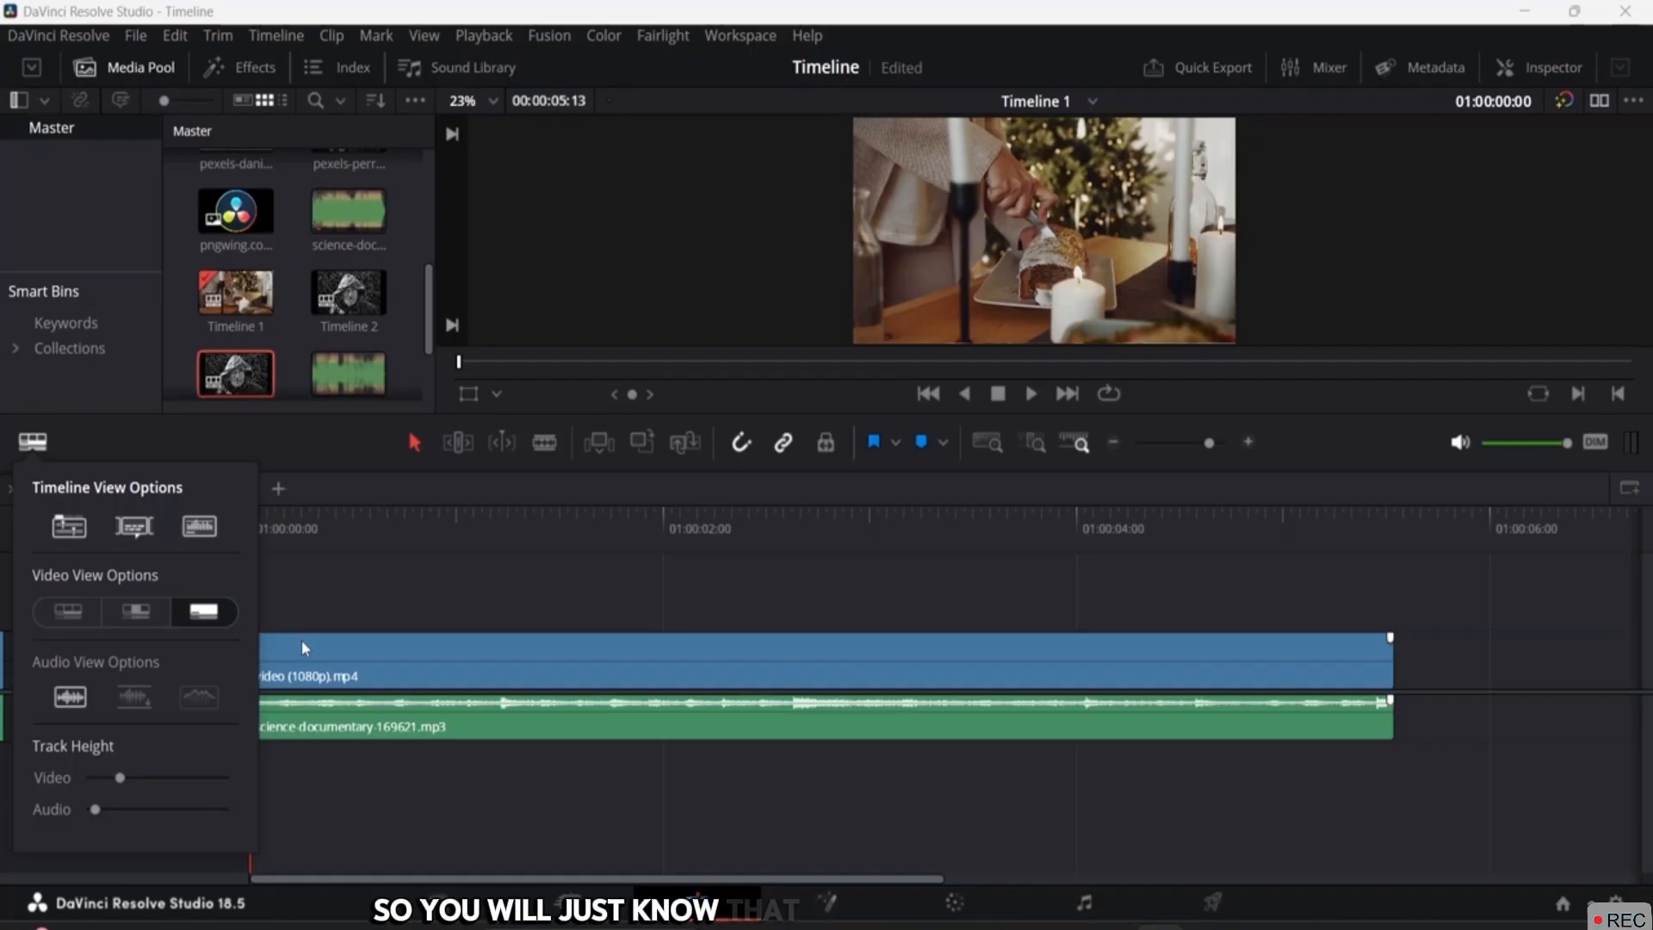
left_click(82, 618)
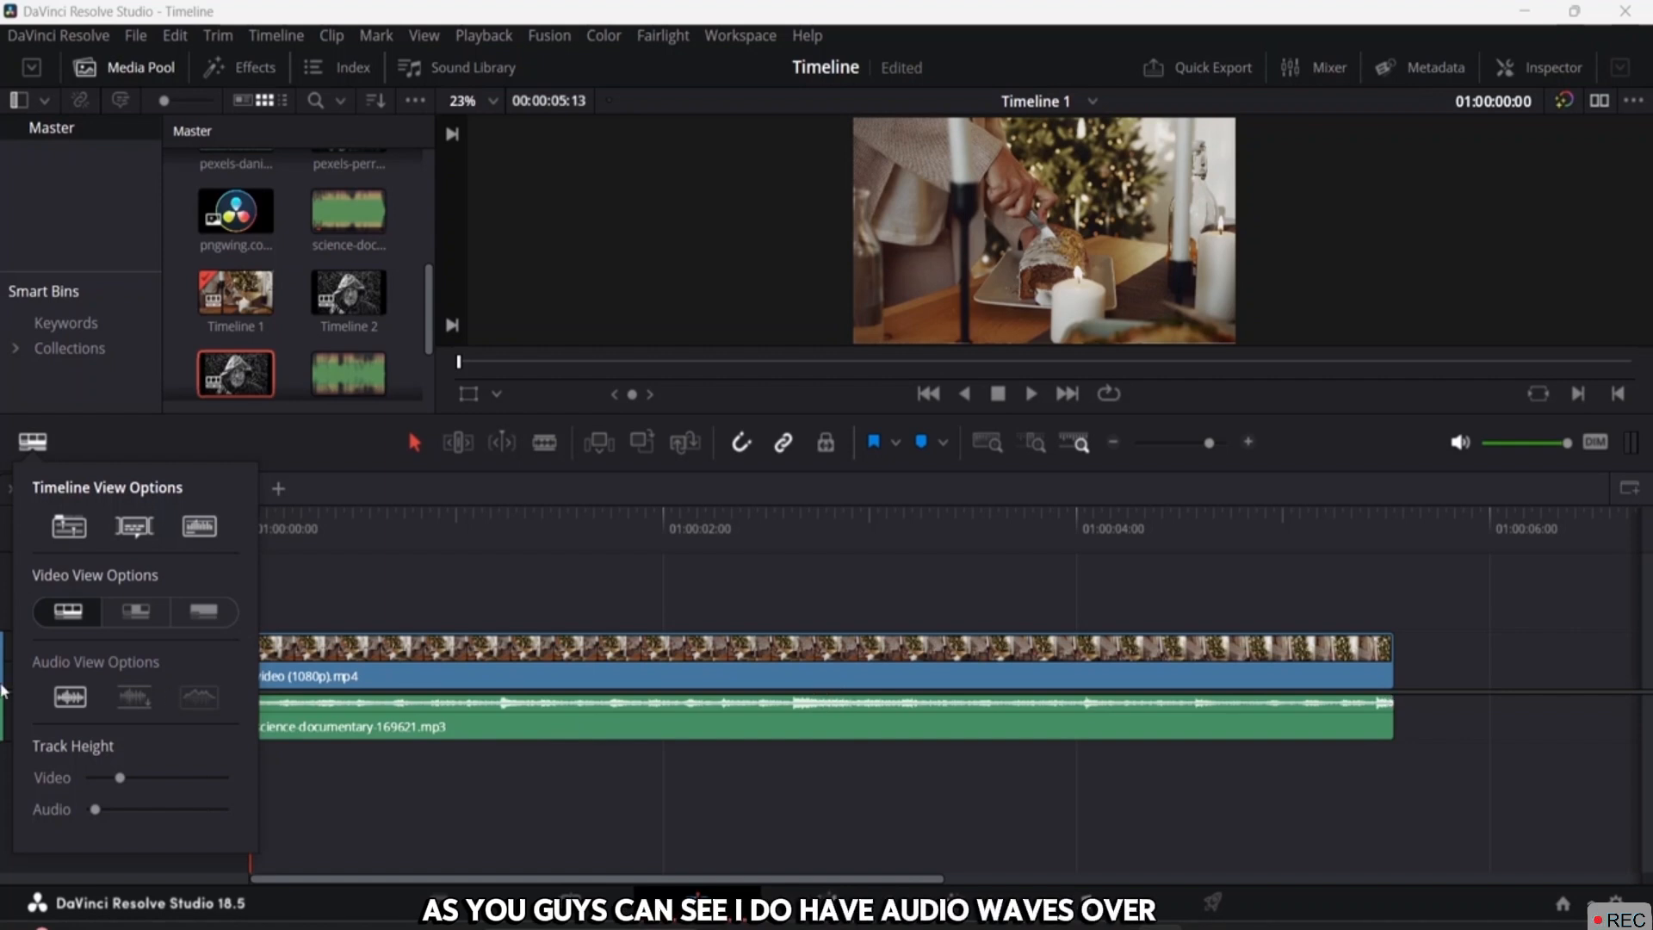
Step: Switch the audio waveform to a bottom-aligned display and increase both the audio and video track heights
left_click(69, 699)
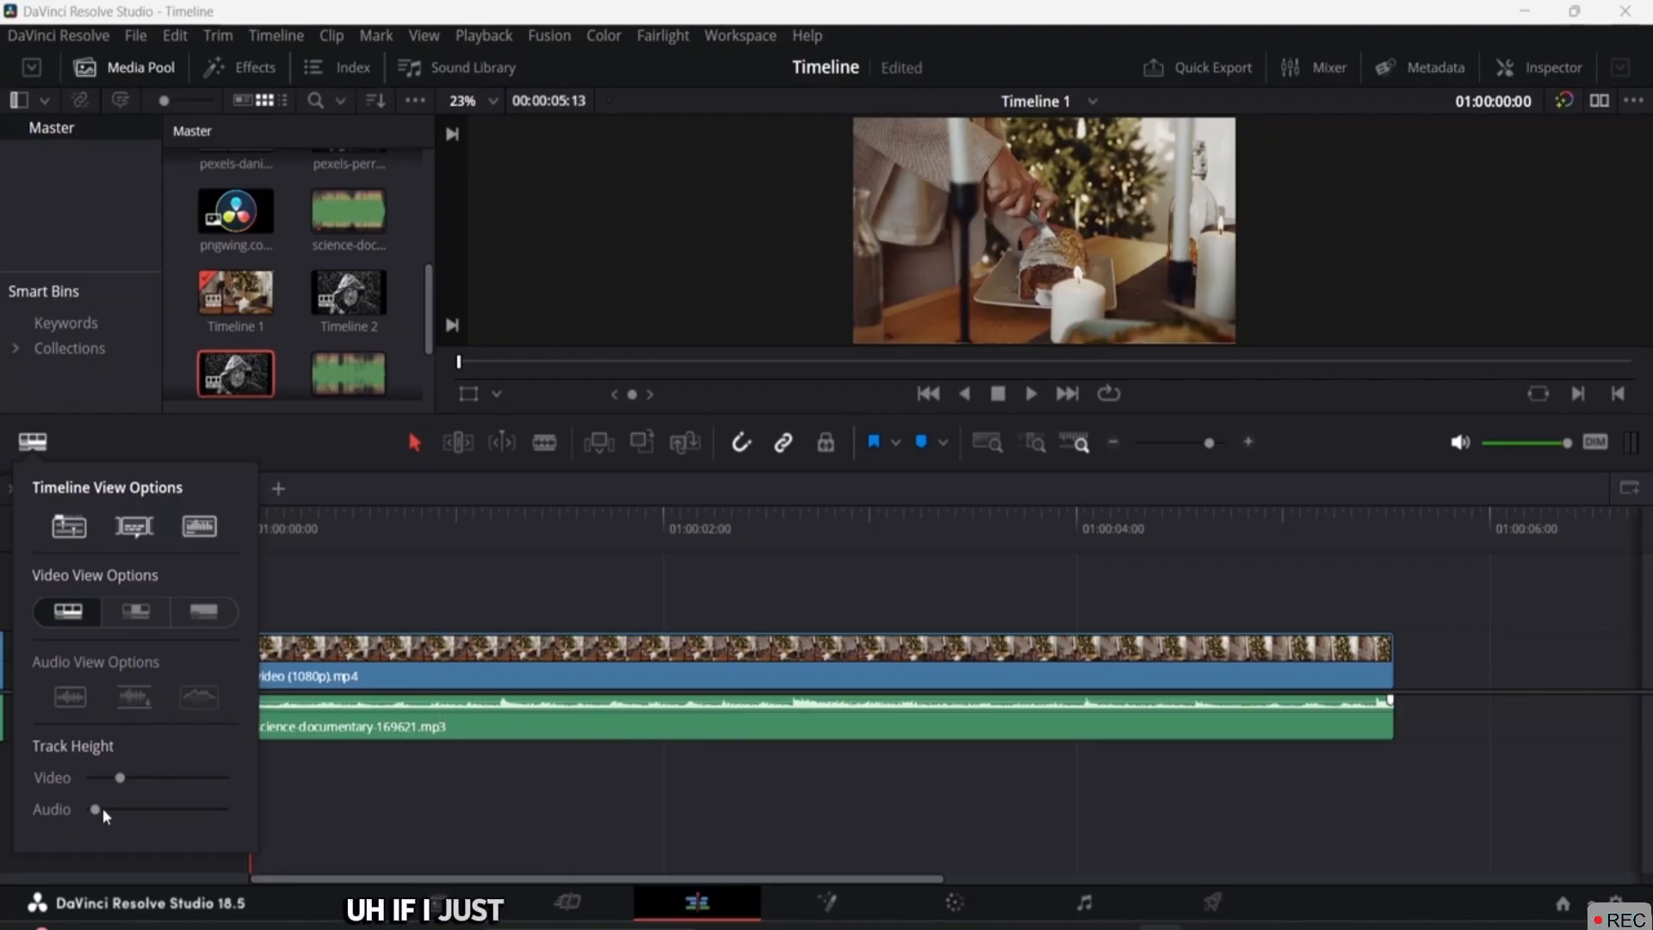
left_click_drag(104, 810, 133, 813)
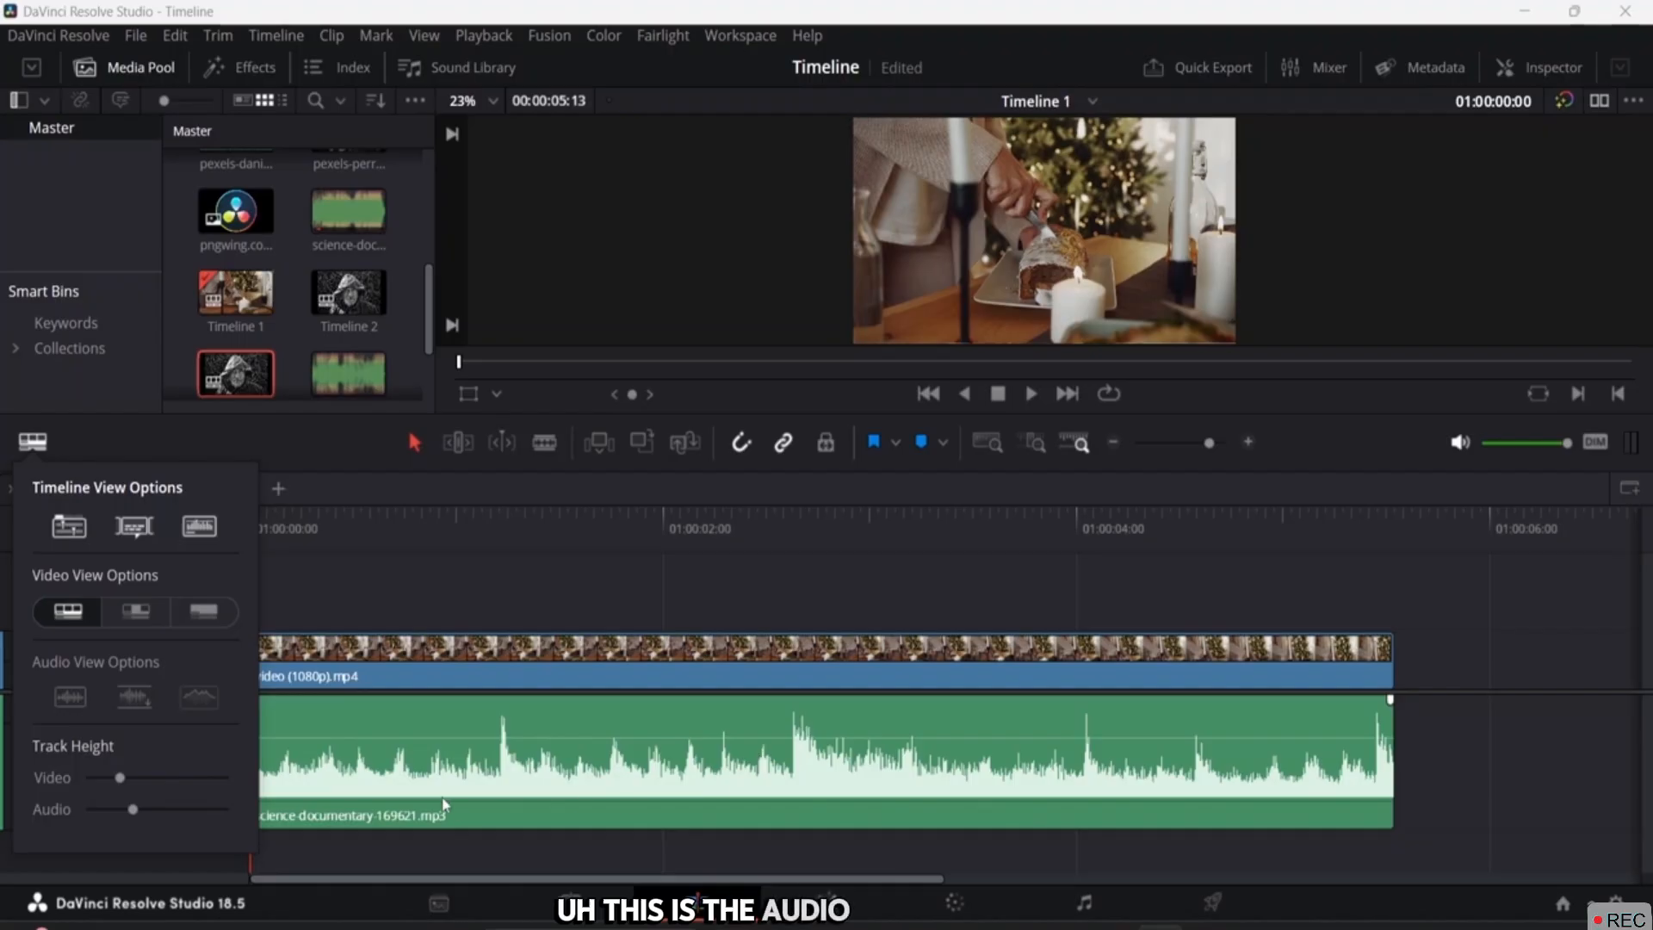
left_click_drag(125, 779, 165, 781)
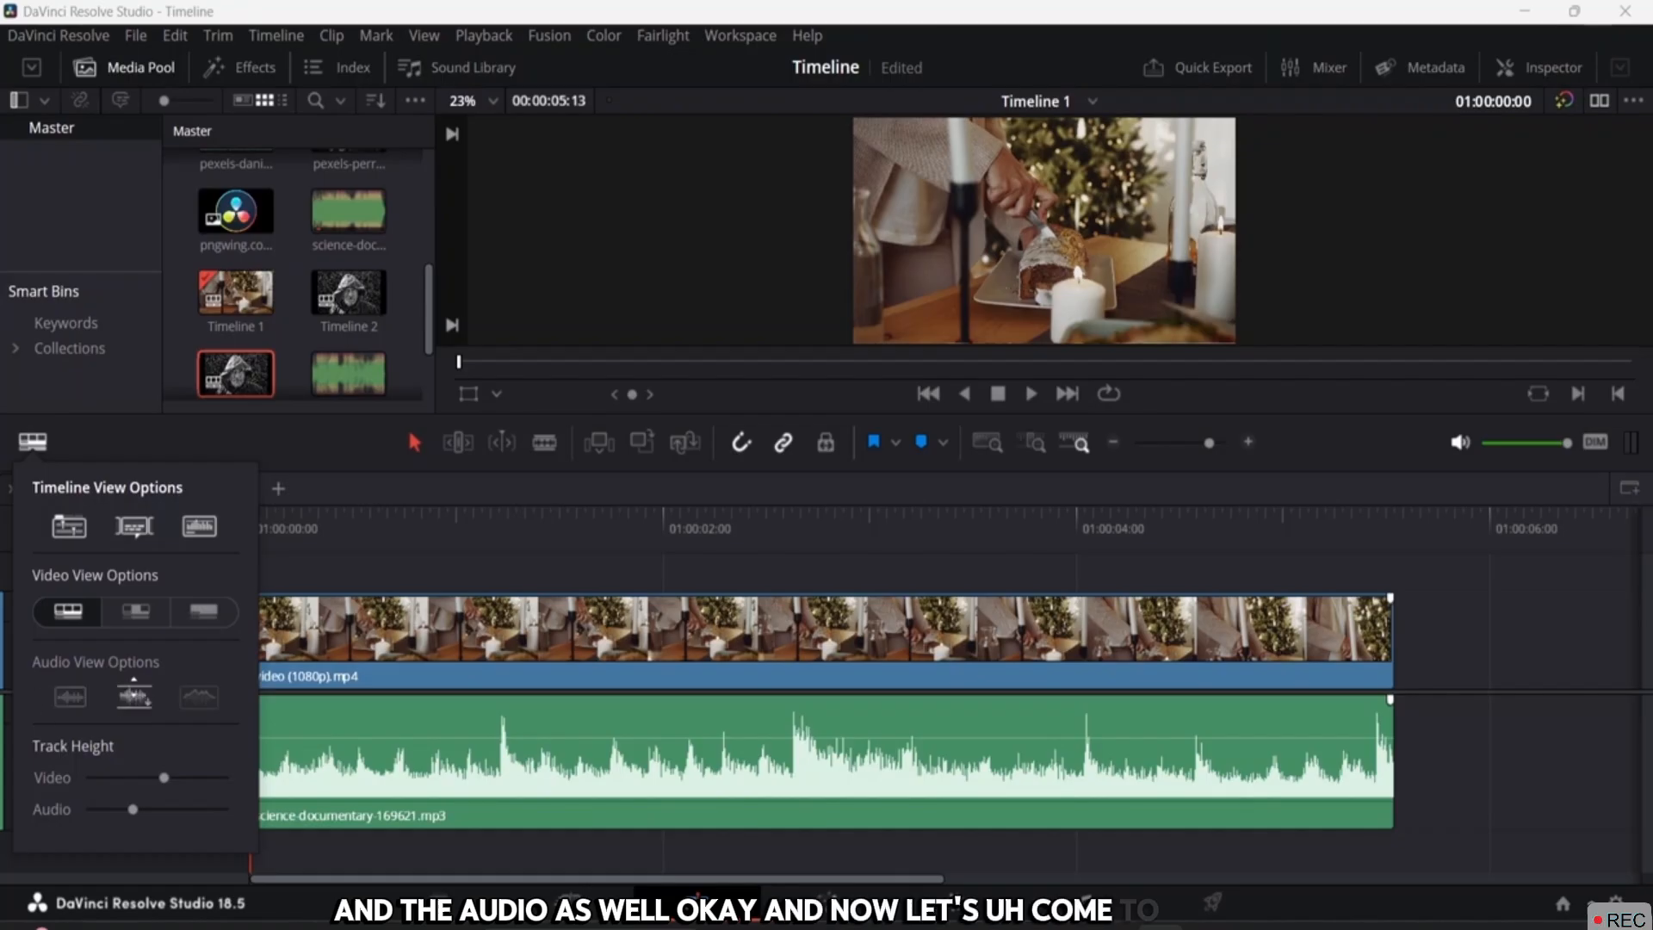
left_click(531, 320)
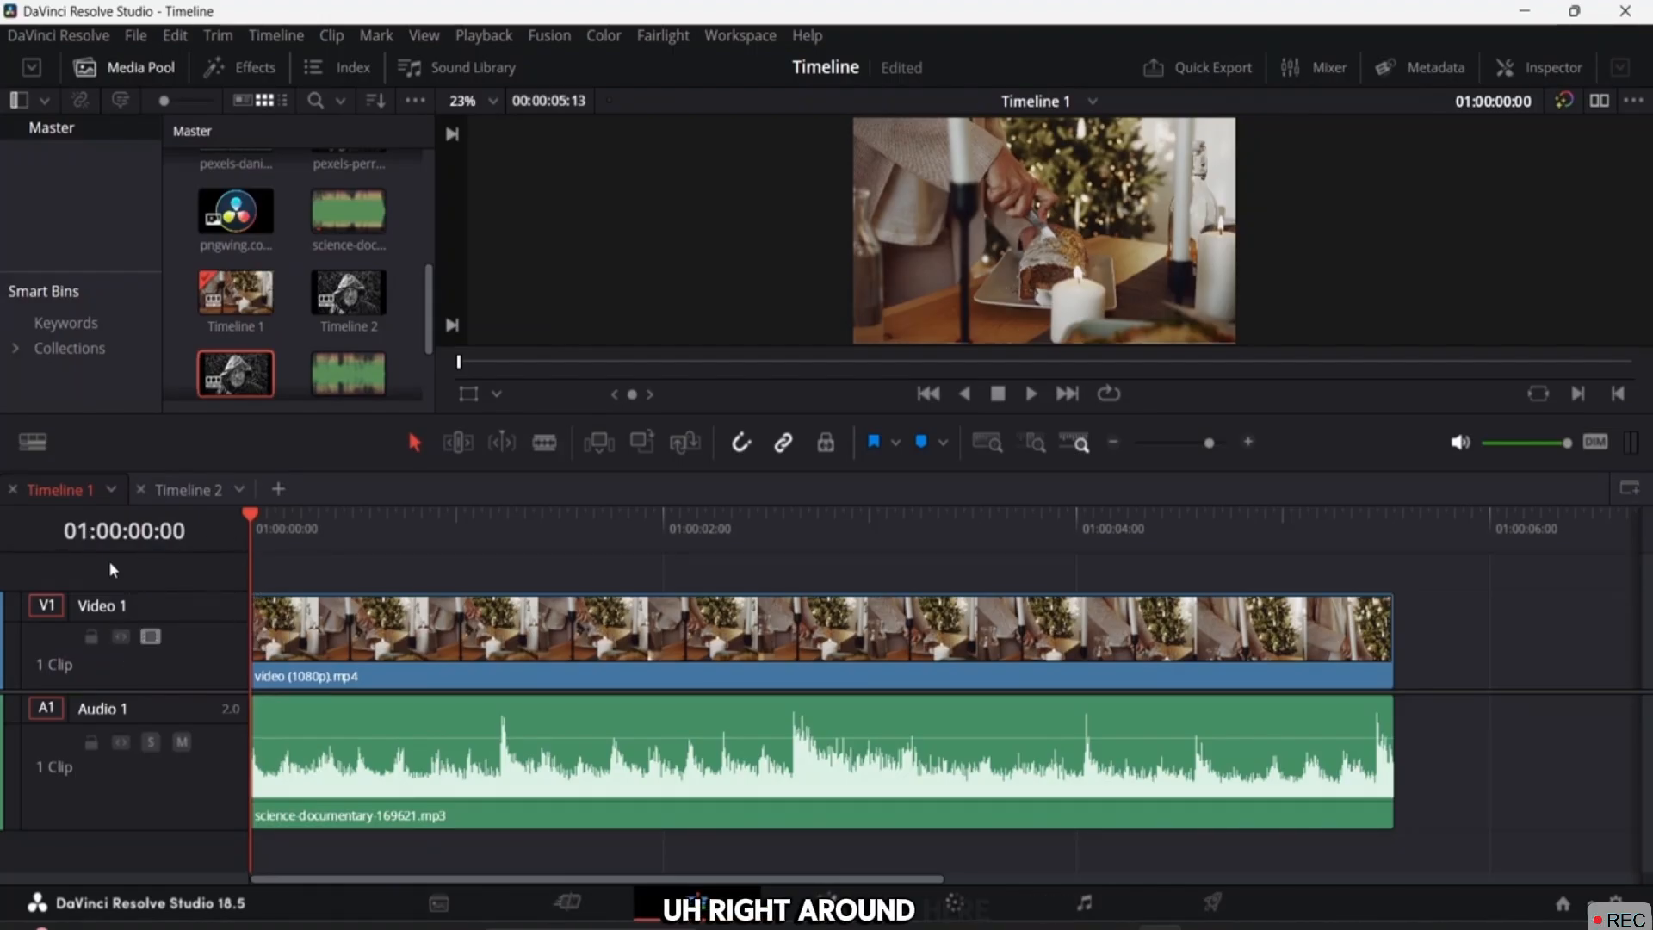
Step: Try the full-height waveform and waveform border options, and set the audio waveform to the mirrored, centered display
left_click(33, 442)
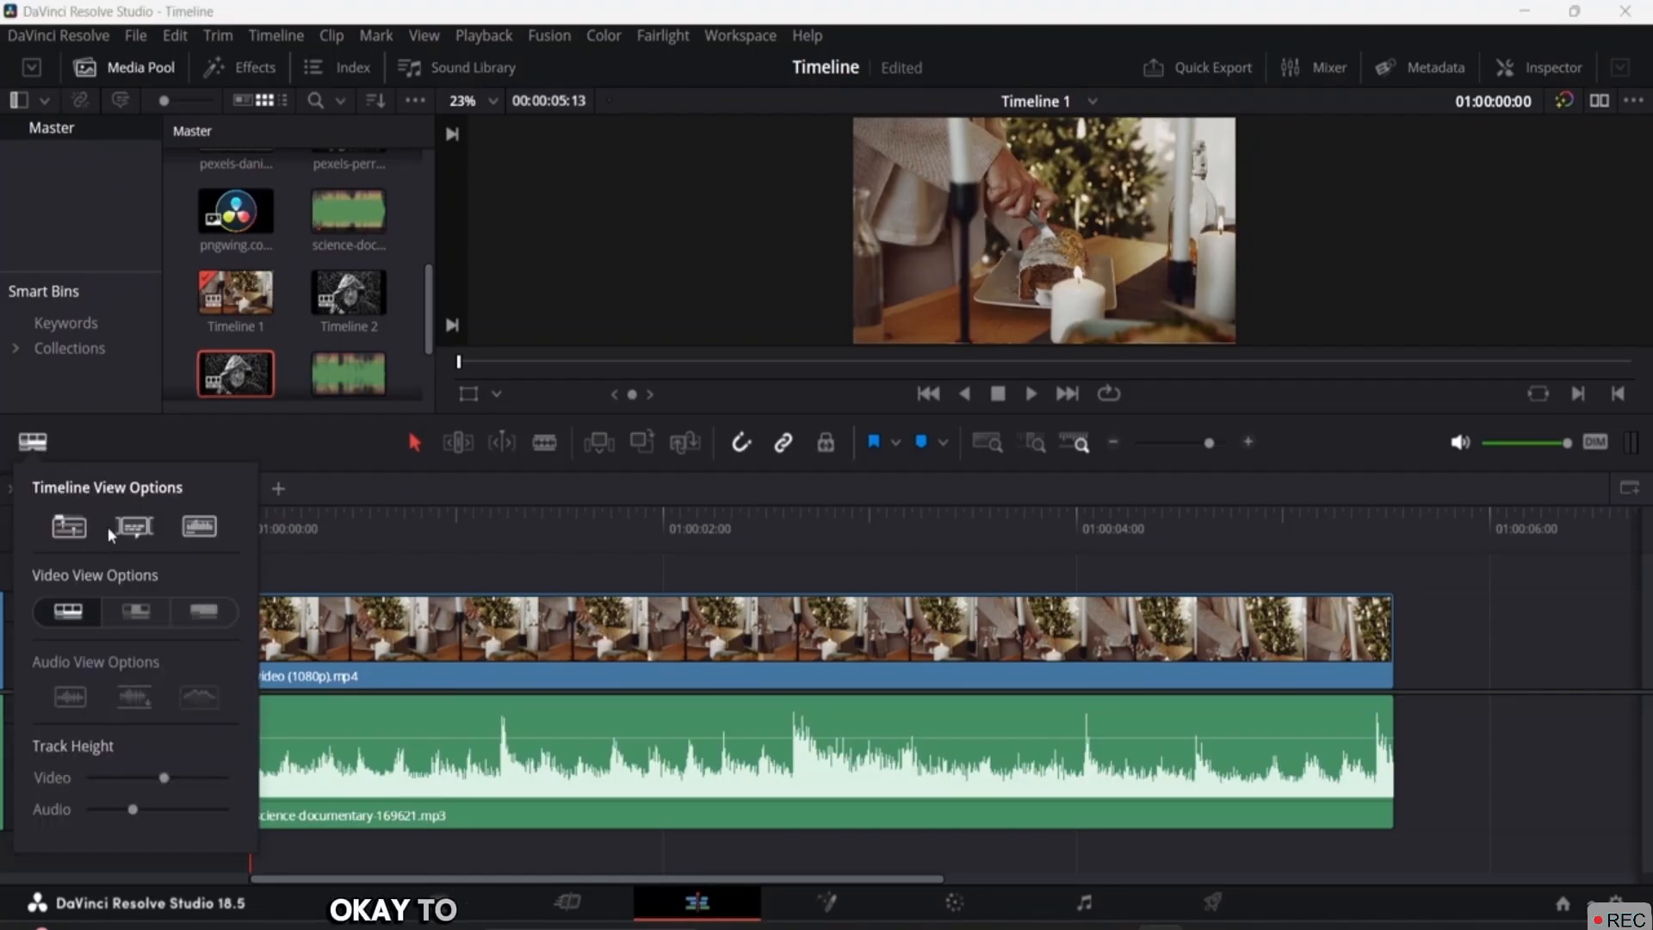
left_click(134, 697)
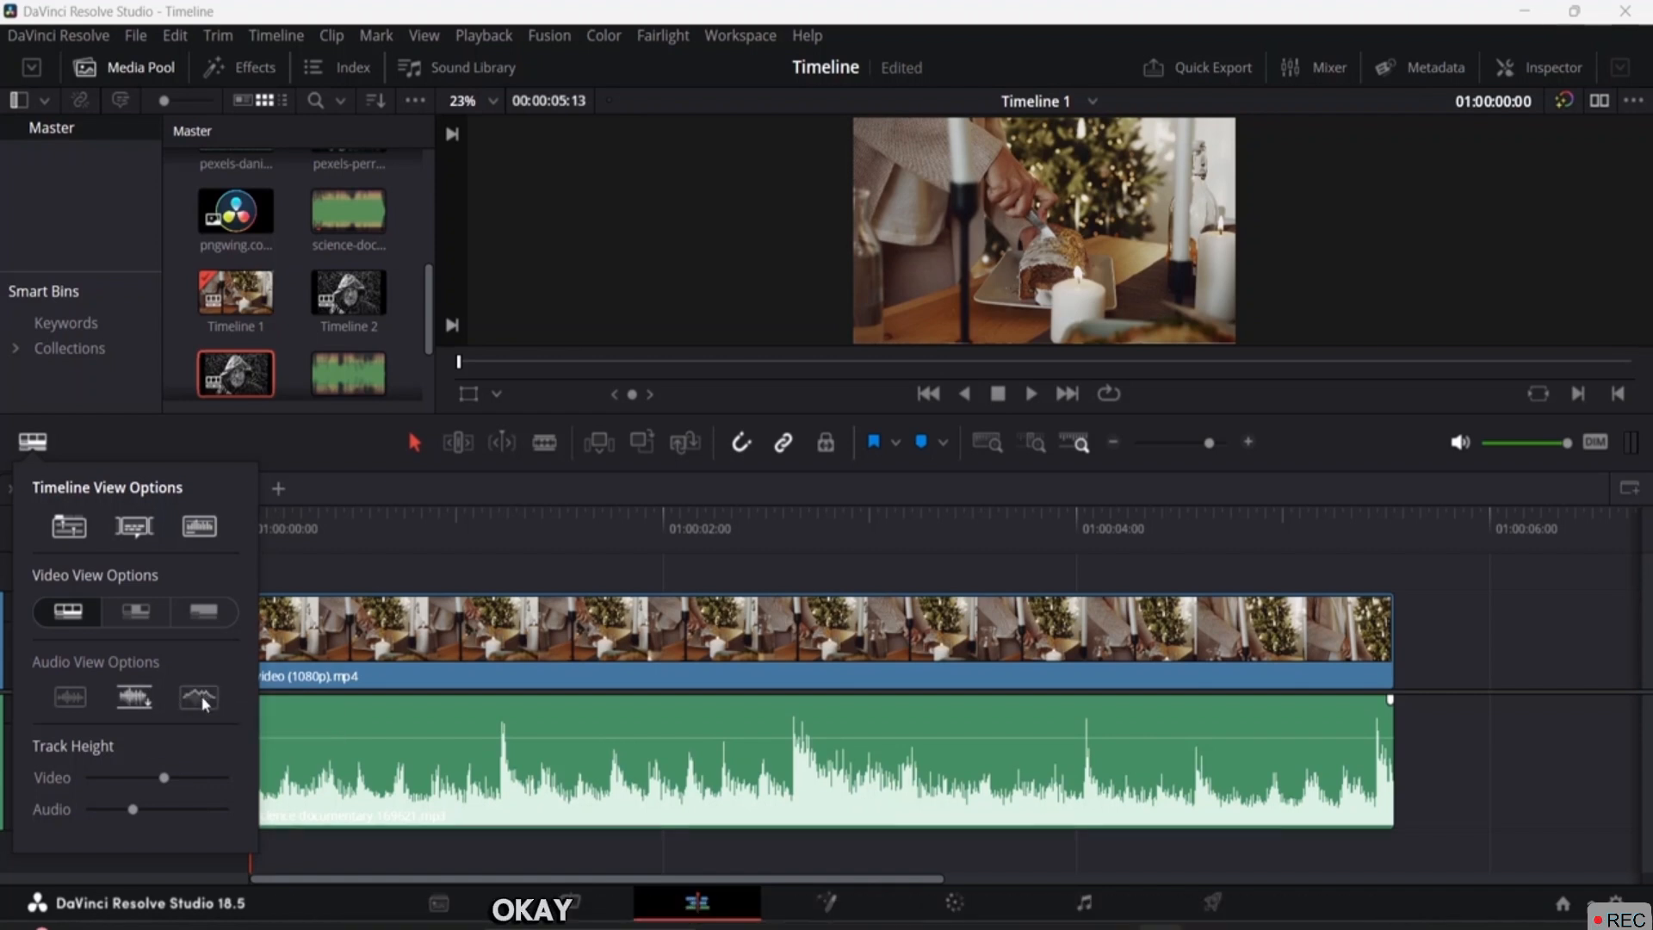
left_click(137, 699)
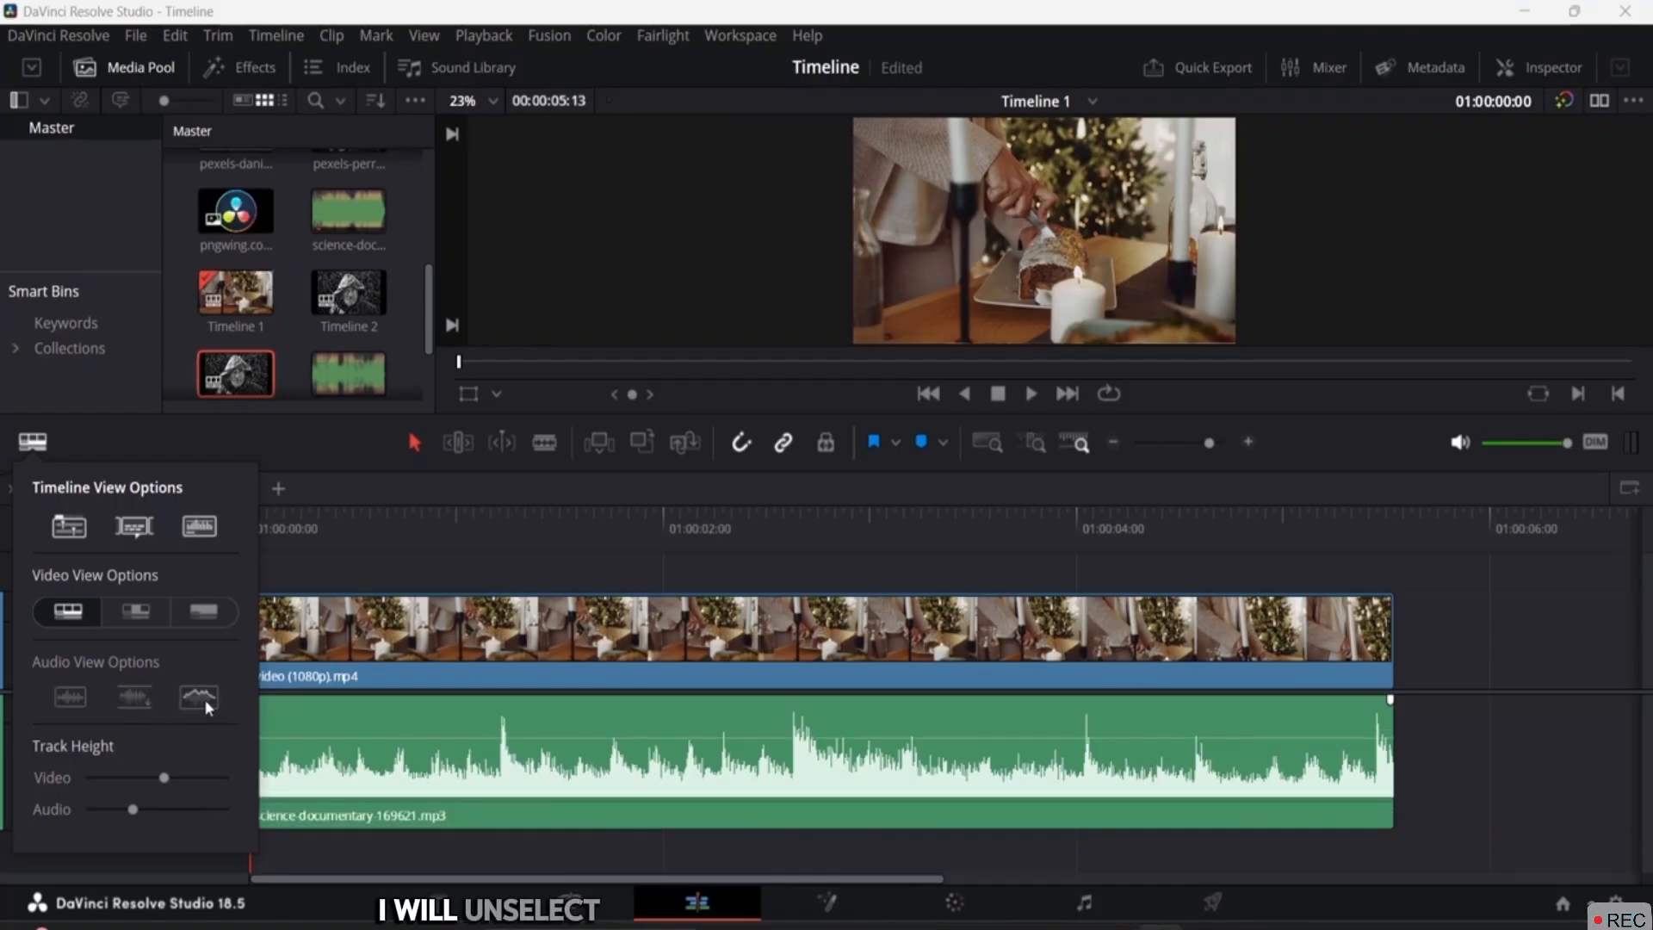
left_click(204, 698)
left_click(204, 698)
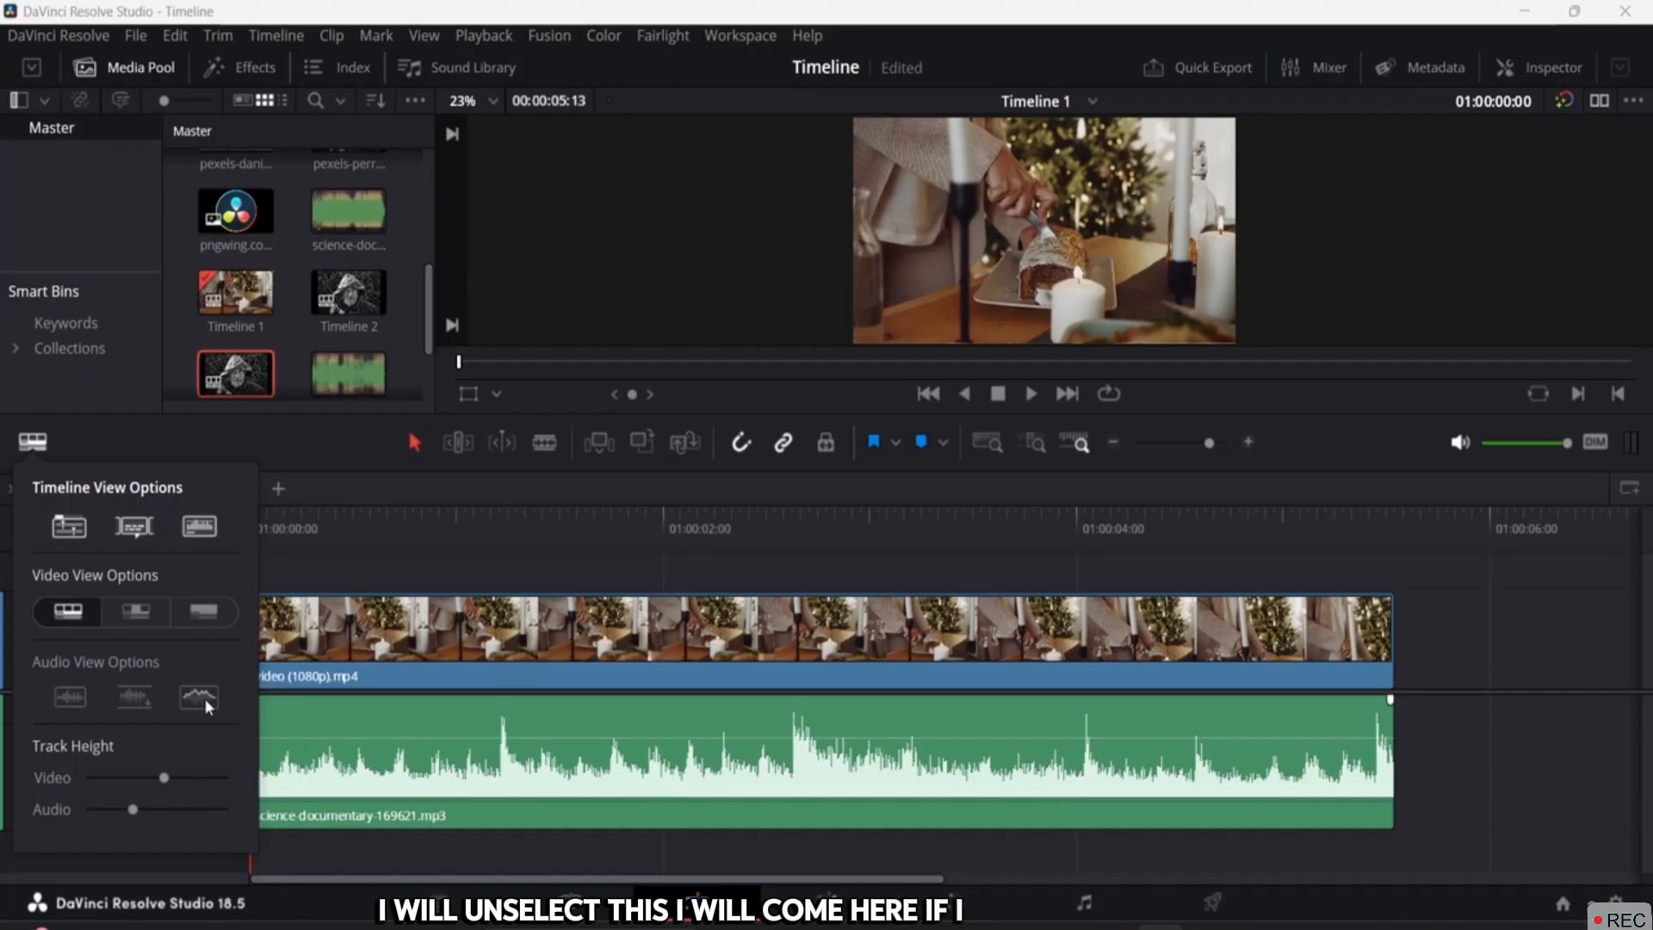
left_click(69, 696)
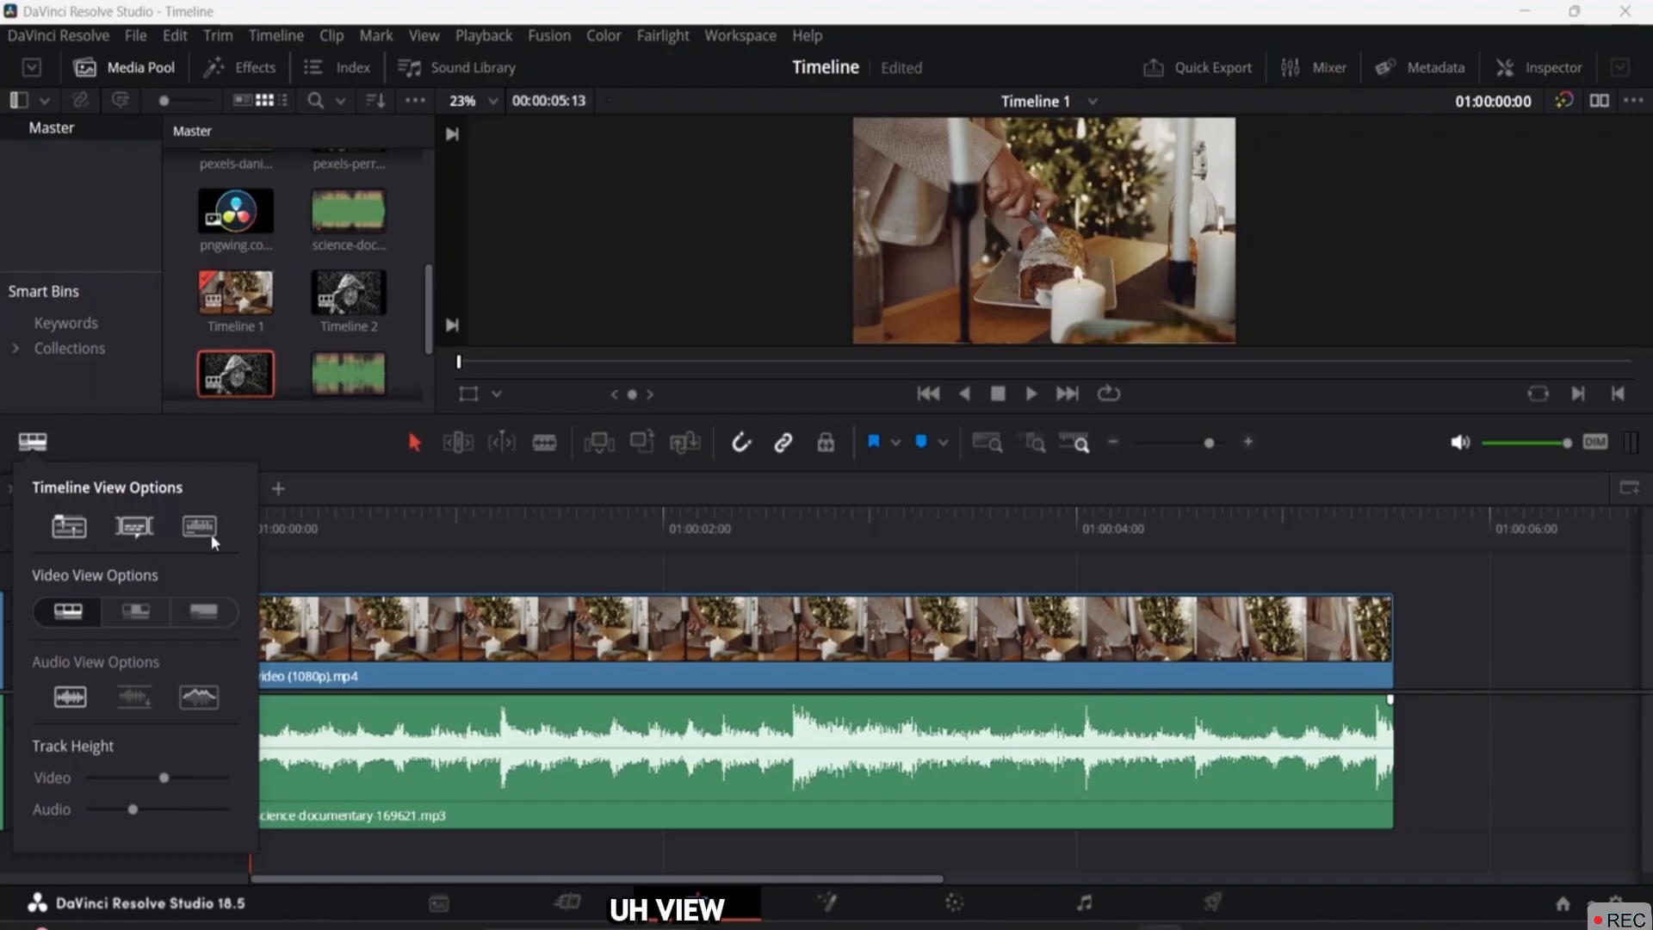
Step: Move the playhead to 01:00:00:04 and try adjusting the volume line of the science-documentary audio clip
left_click(287, 535)
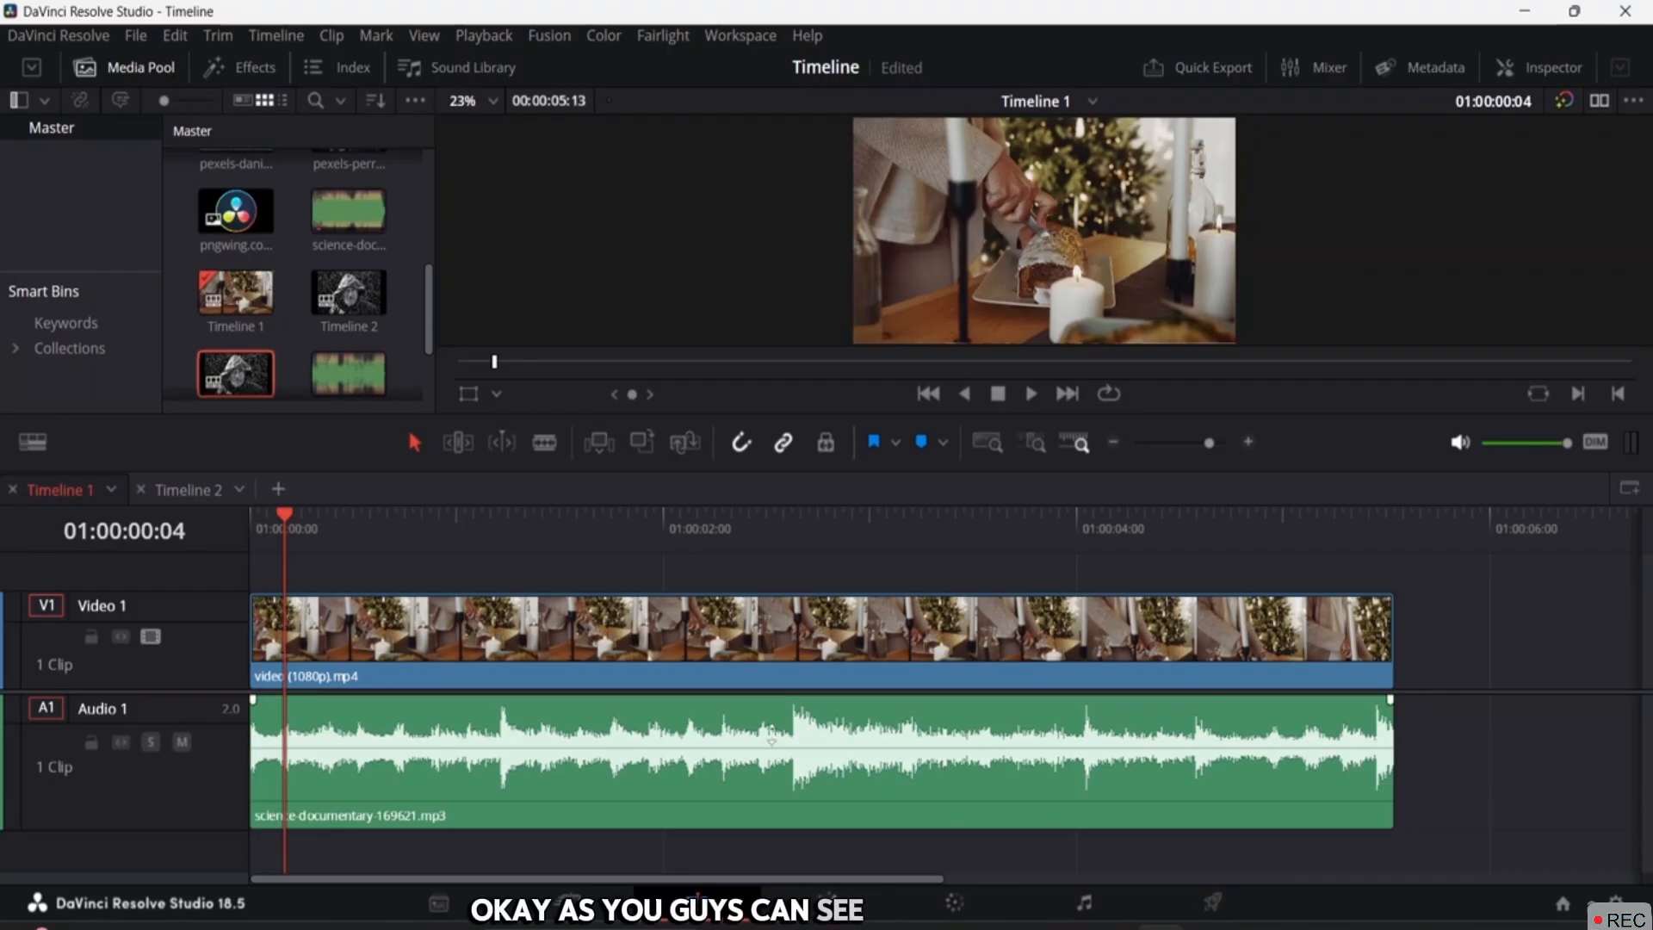
mouse_move(771, 746)
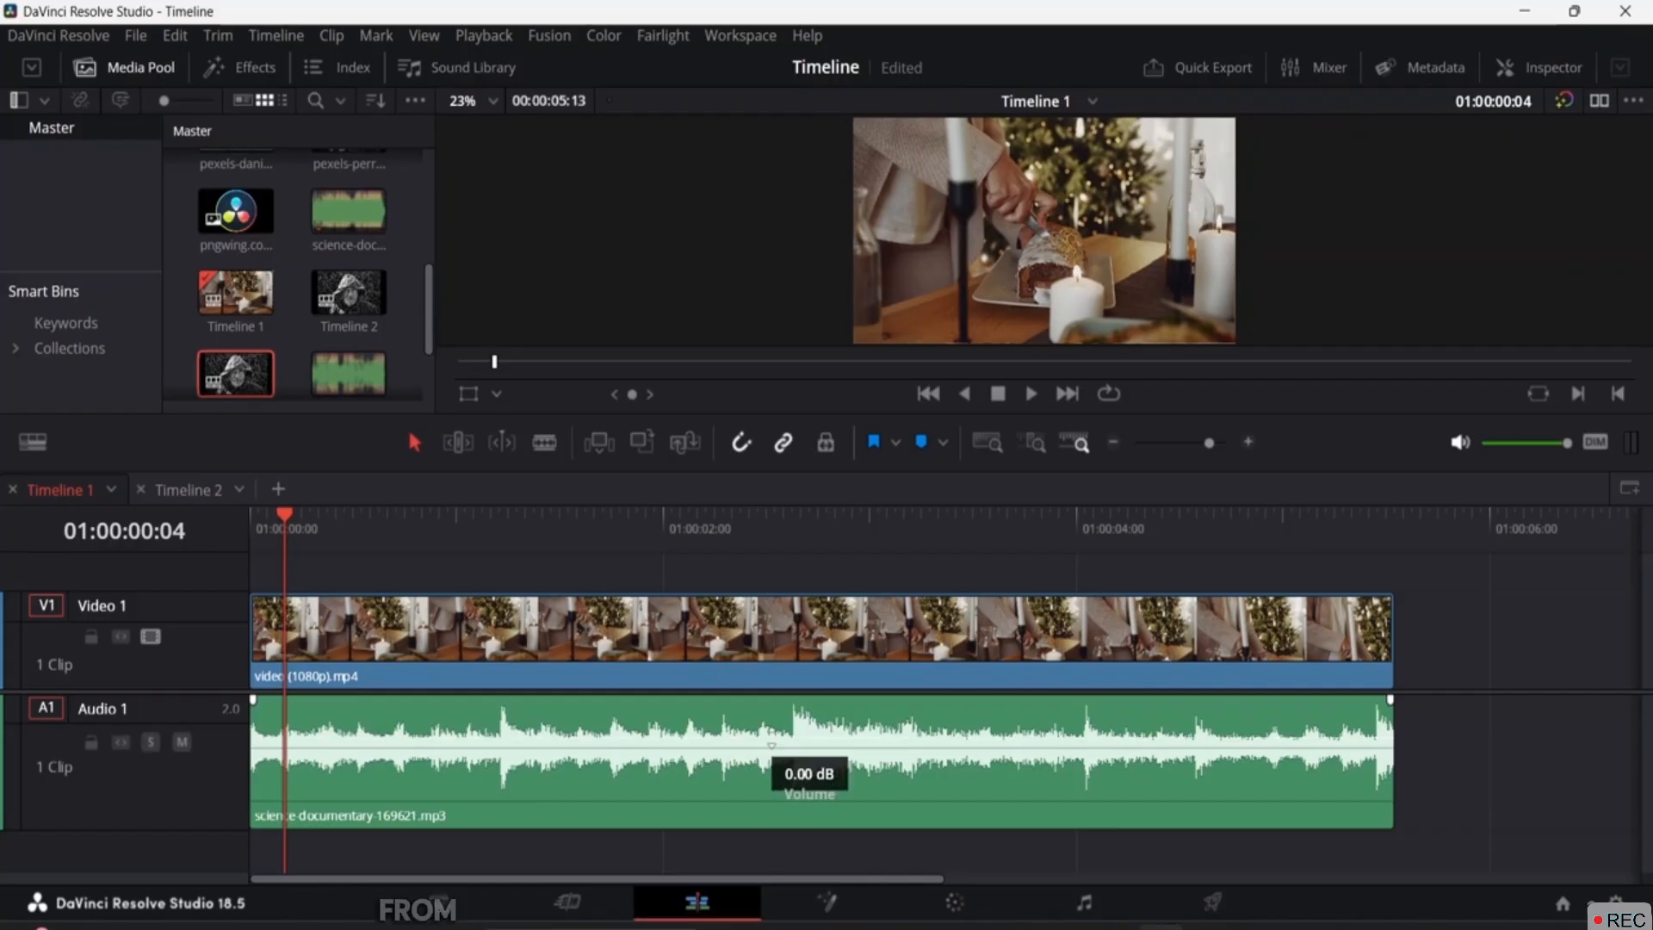
mouse_move(771, 746)
left_mouse_down()
mouse_move(771, 730)
mouse_move(765, 791)
mouse_move(769, 648)
mouse_move(768, 745)
left_mouse_up()
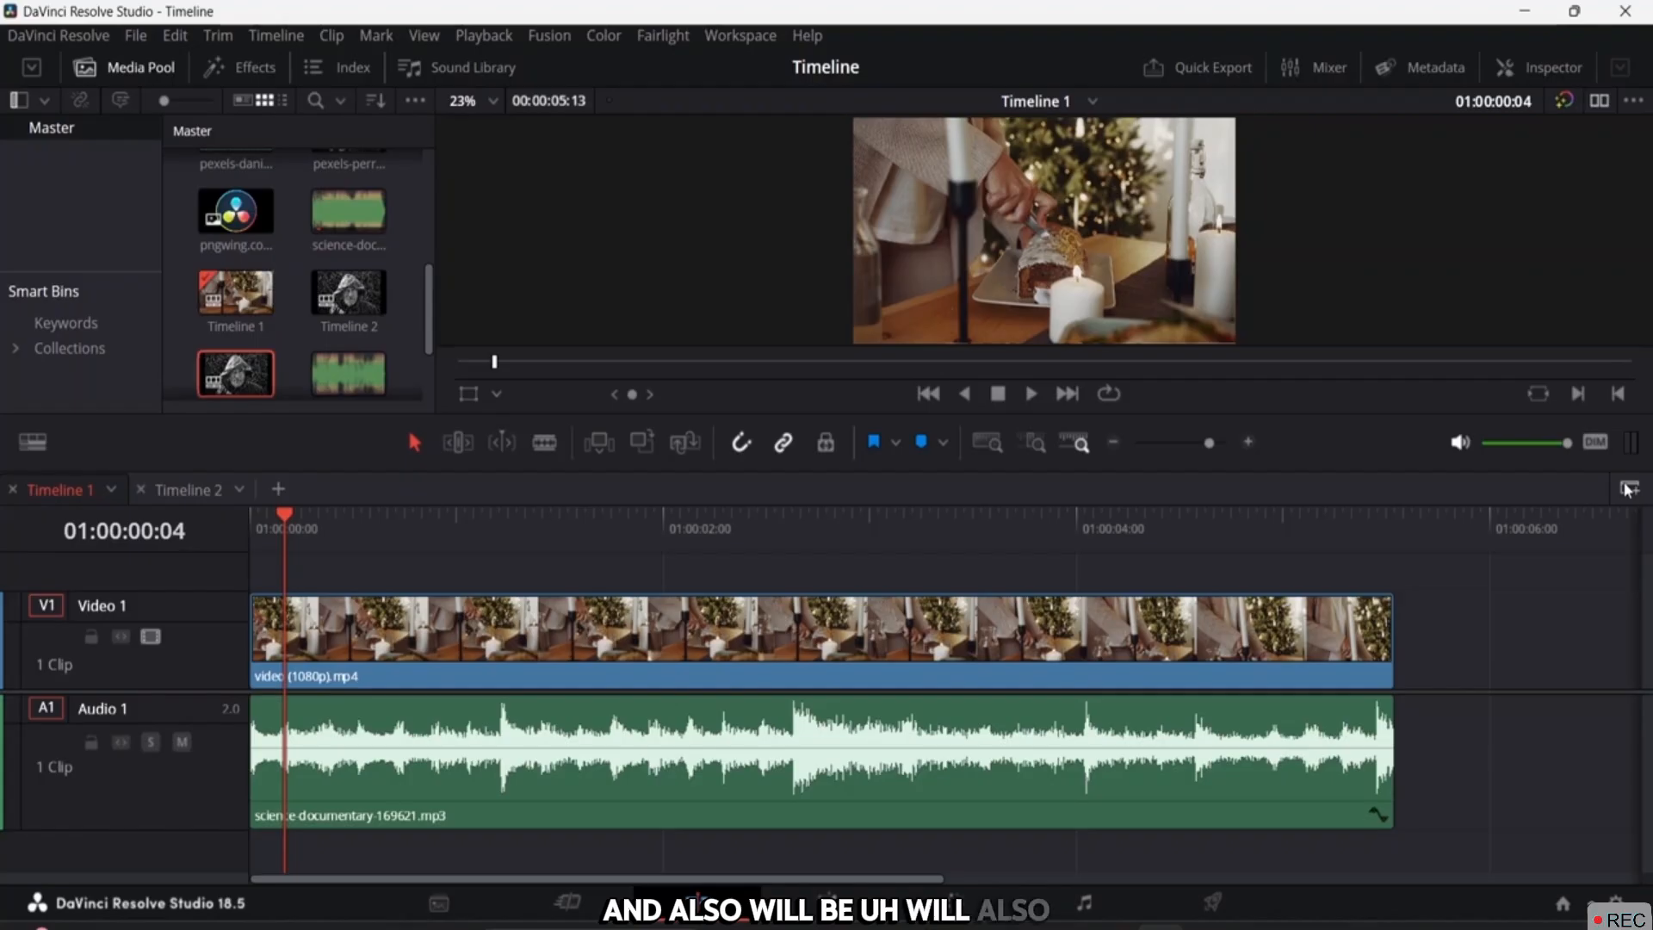
Step: Add a second stacked timeline pane and place Timeline 1 from the media pool in it as a clip
left_click(1627, 489)
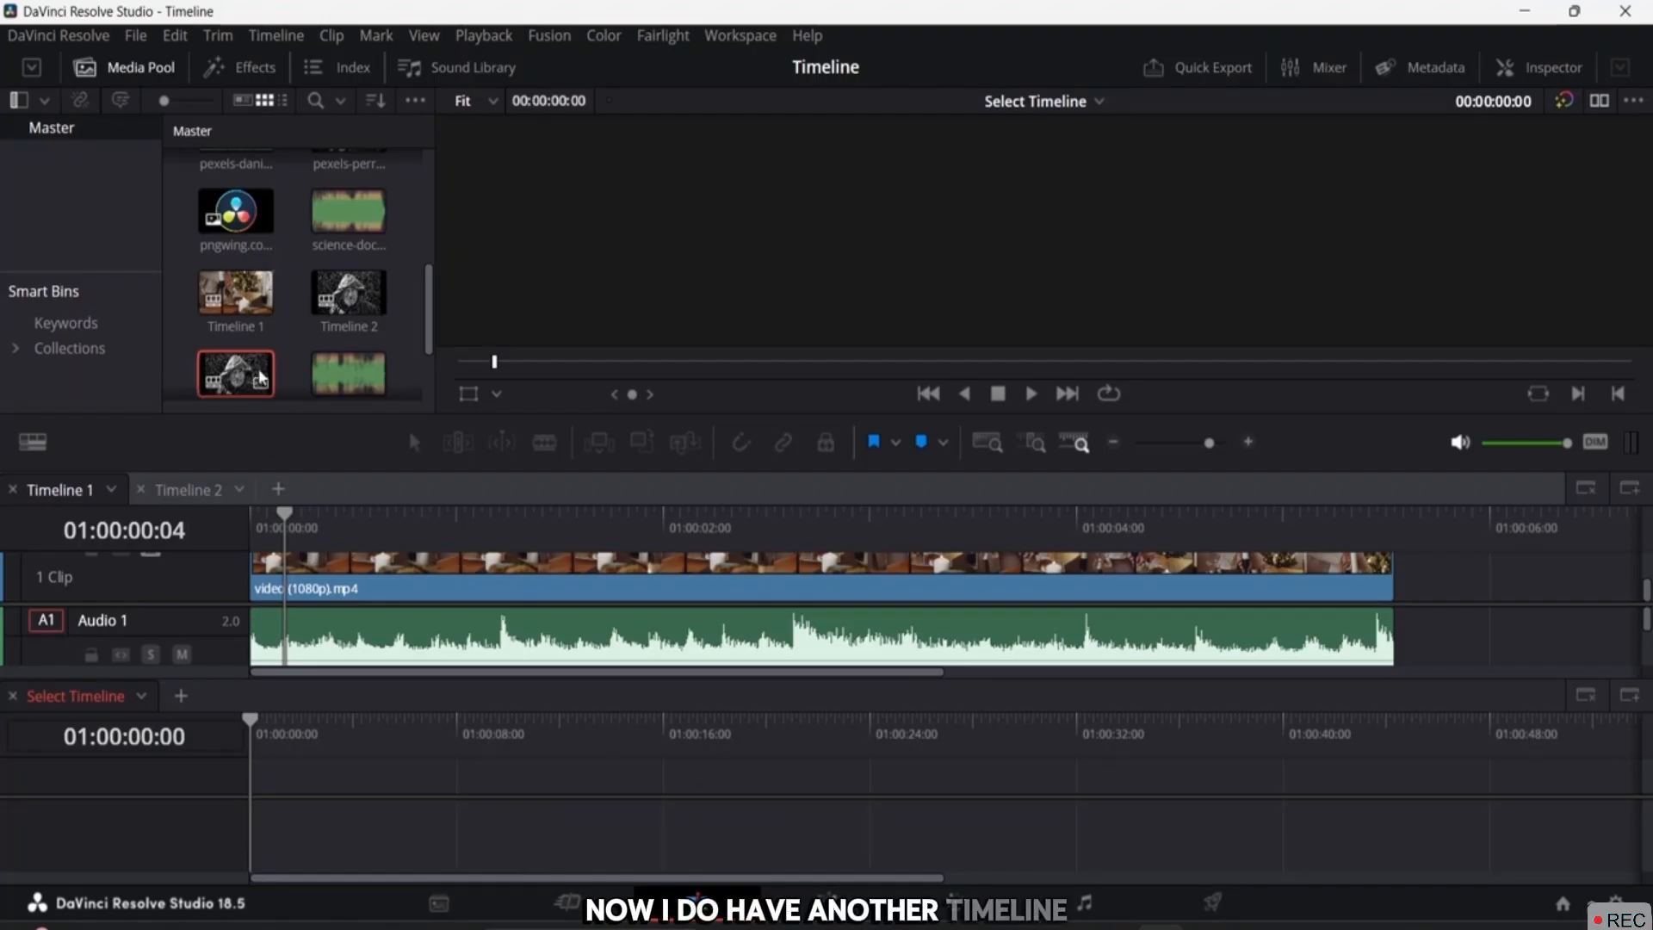
left_click_drag(235, 293, 244, 814)
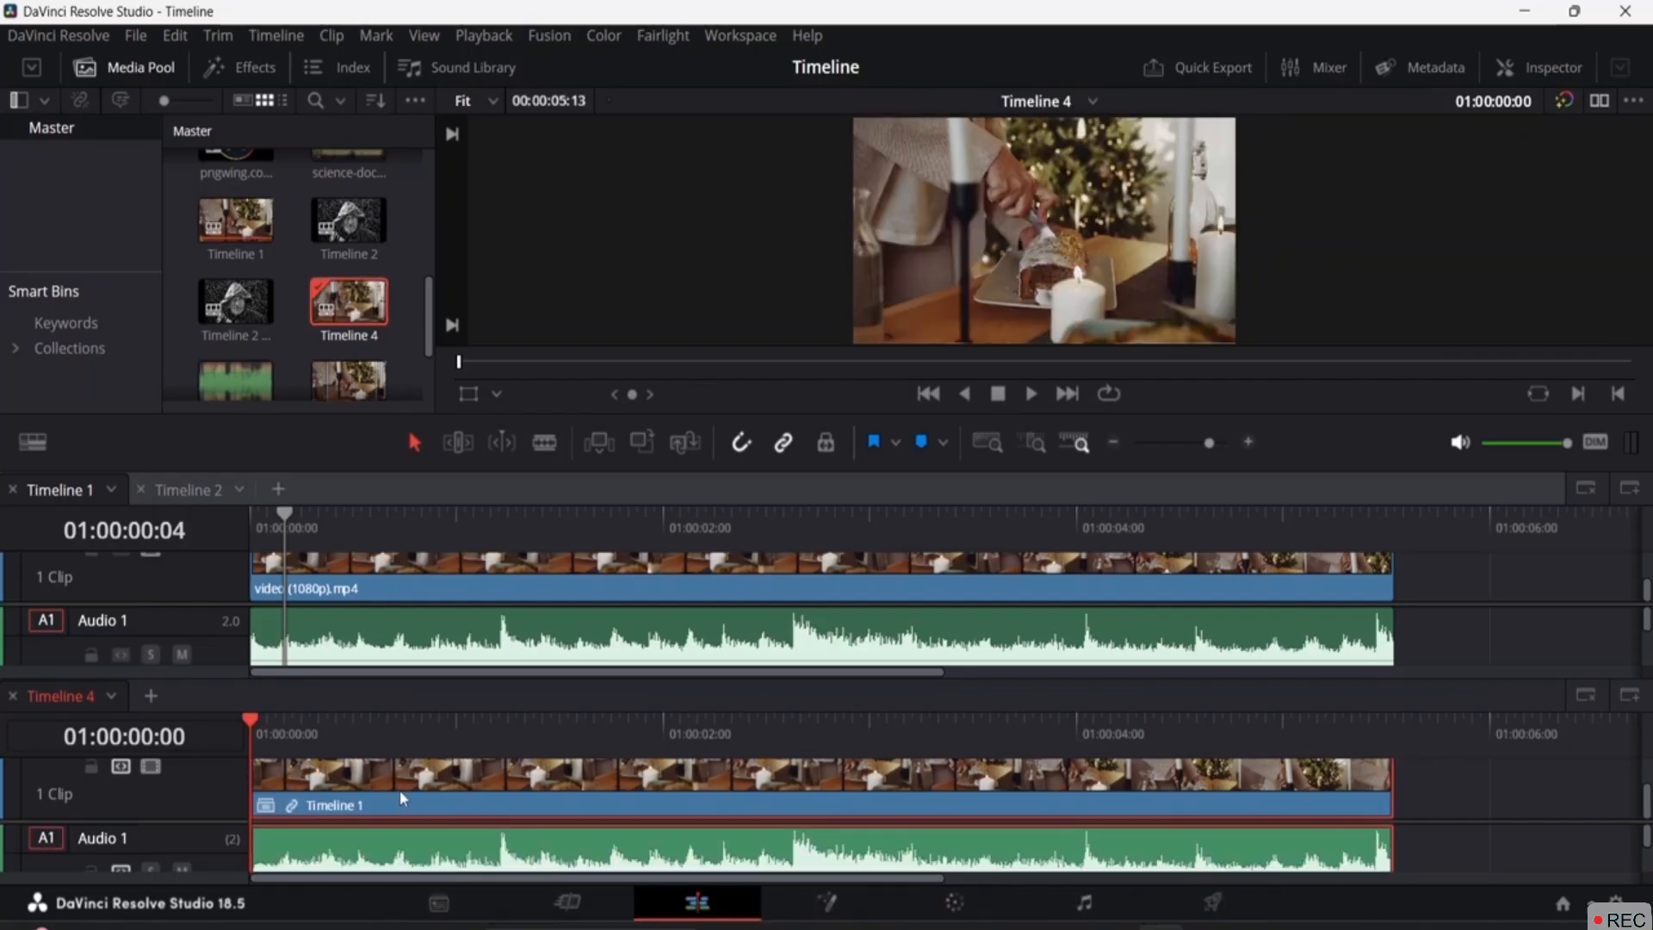
Step: Delete the nested Timeline 1 clip from Timeline 4, and close Timeline 4 along with its stacked pane
key("Delete")
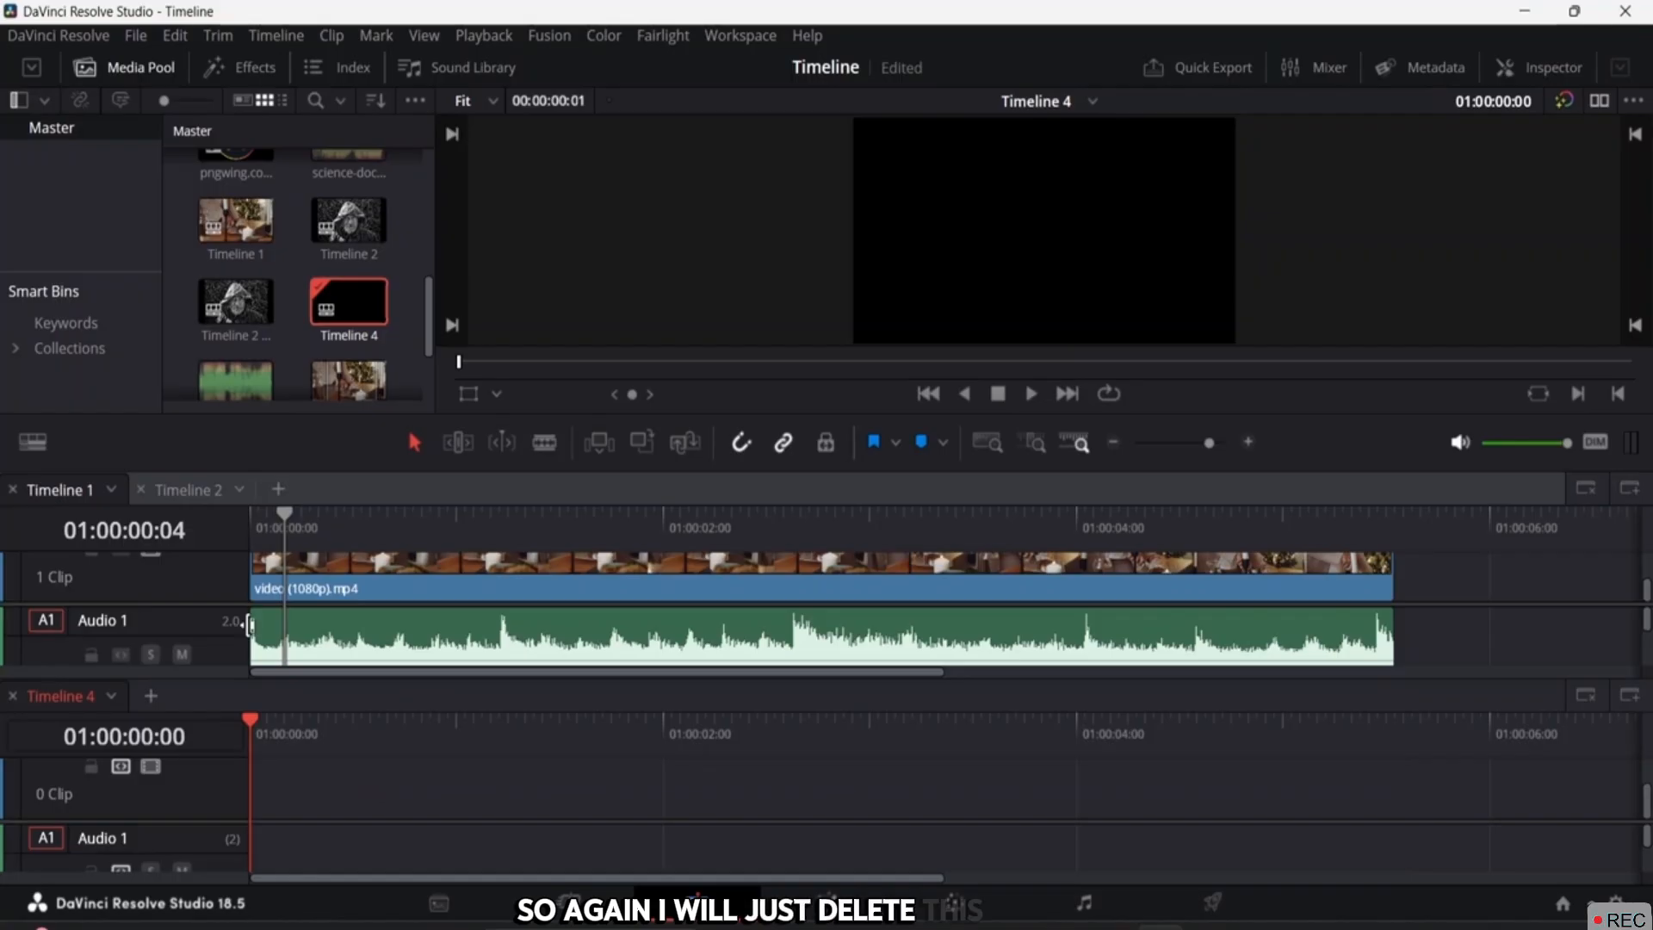
left_click(111, 695)
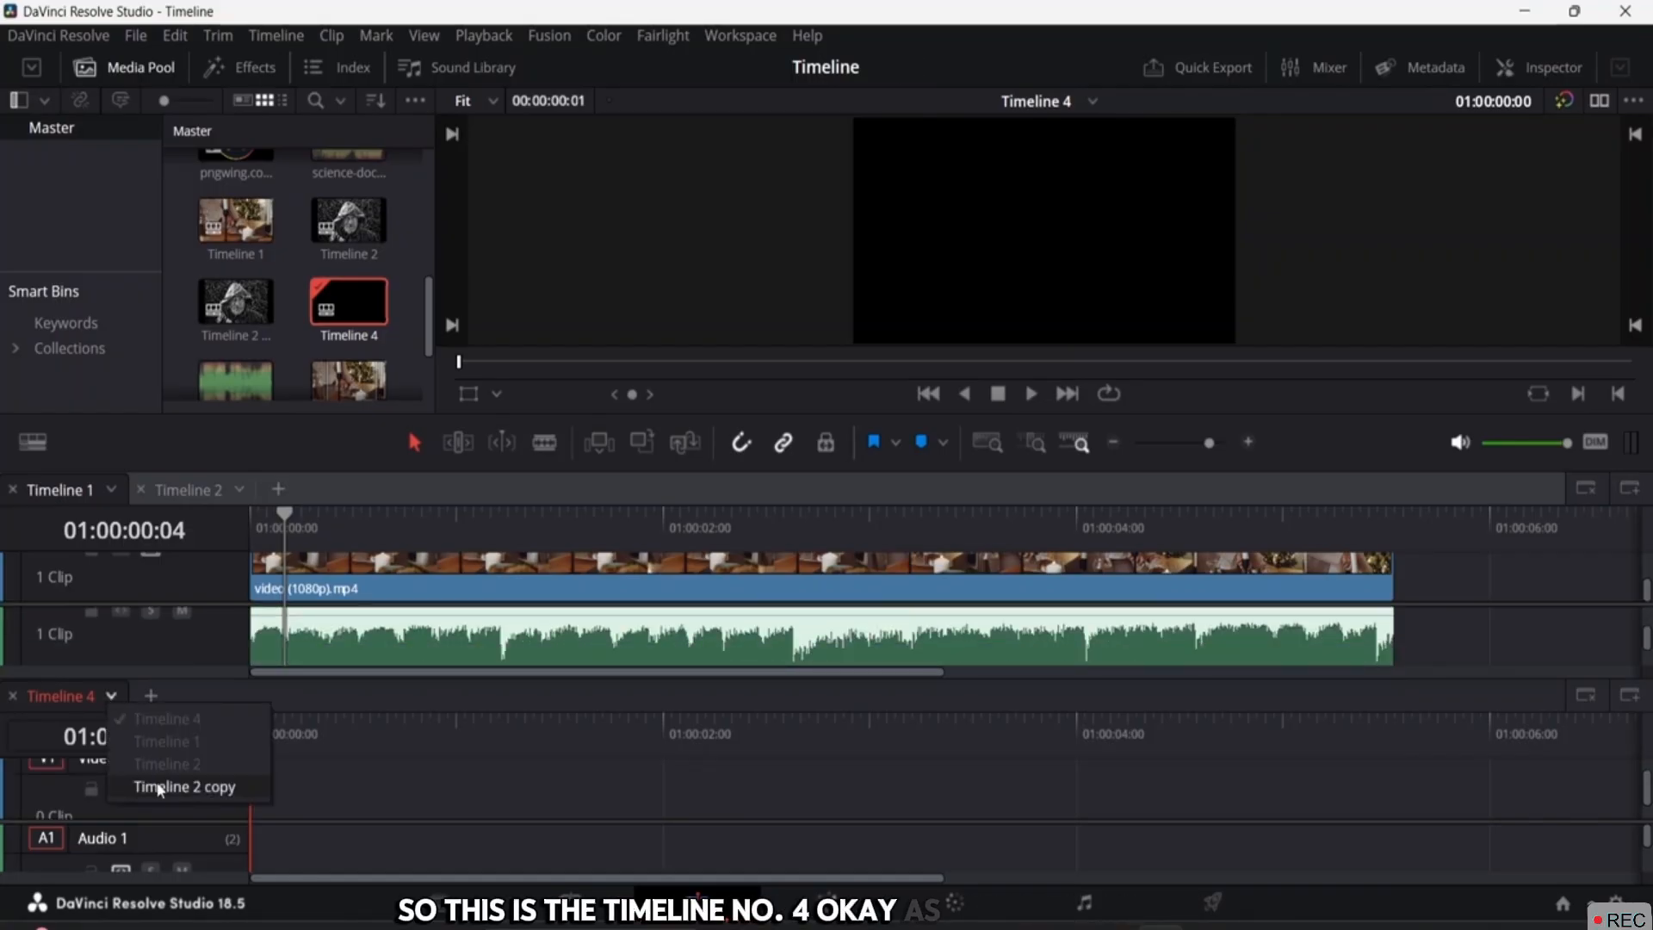
left_click(336, 751)
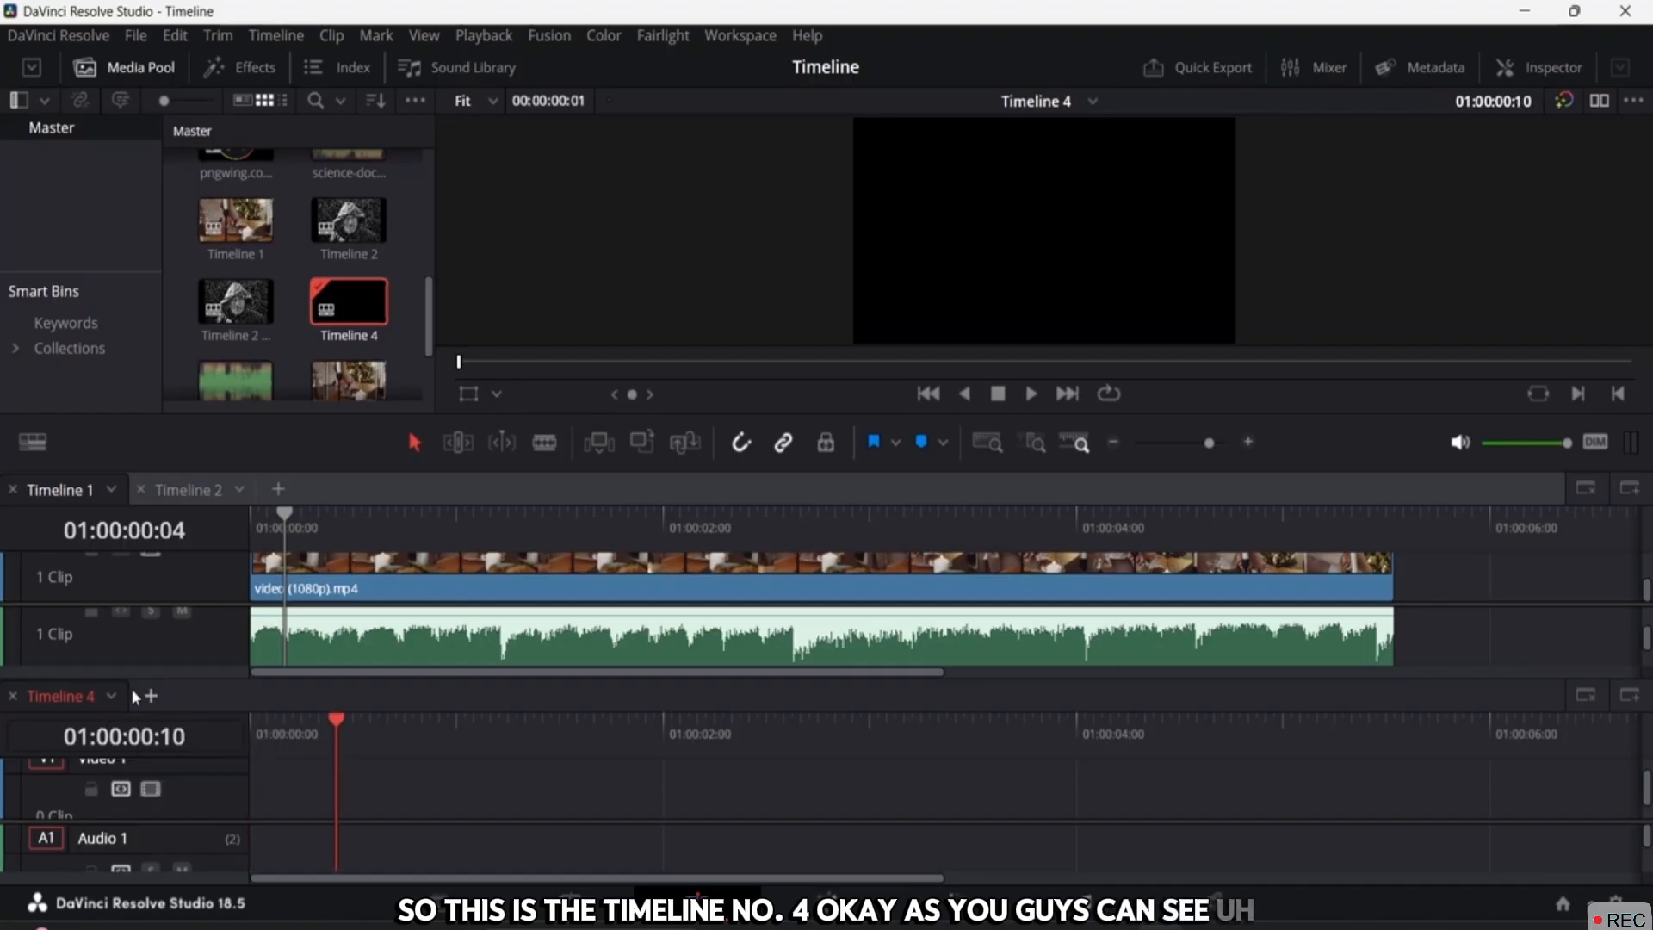
left_click(11, 697)
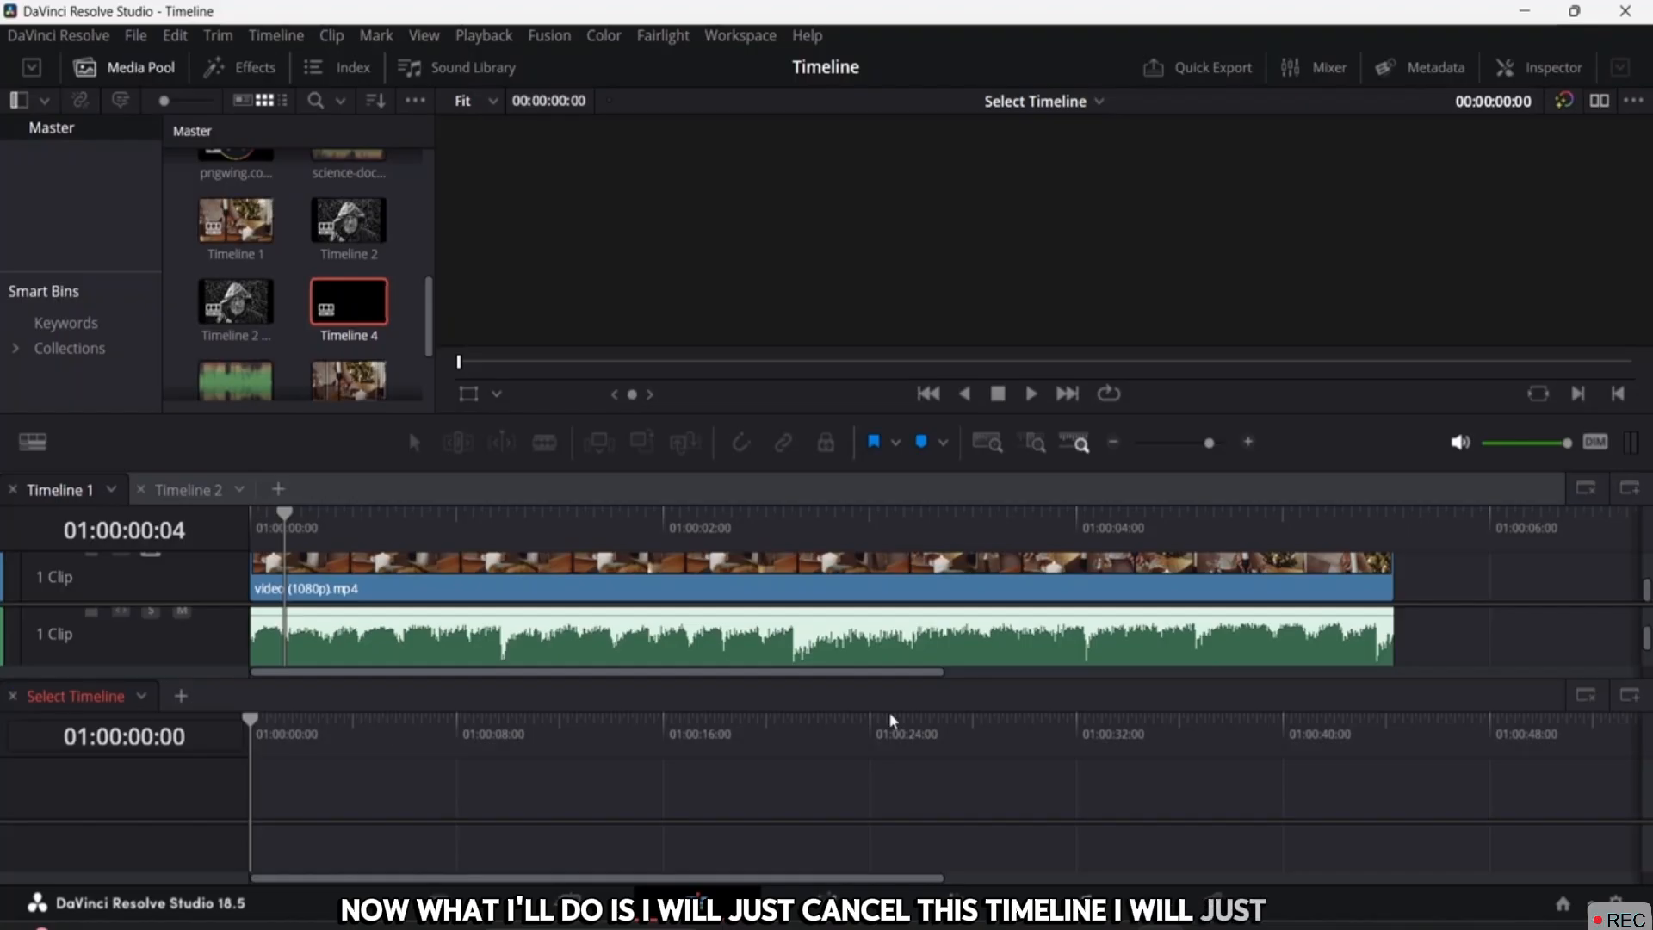
left_click(1586, 695)
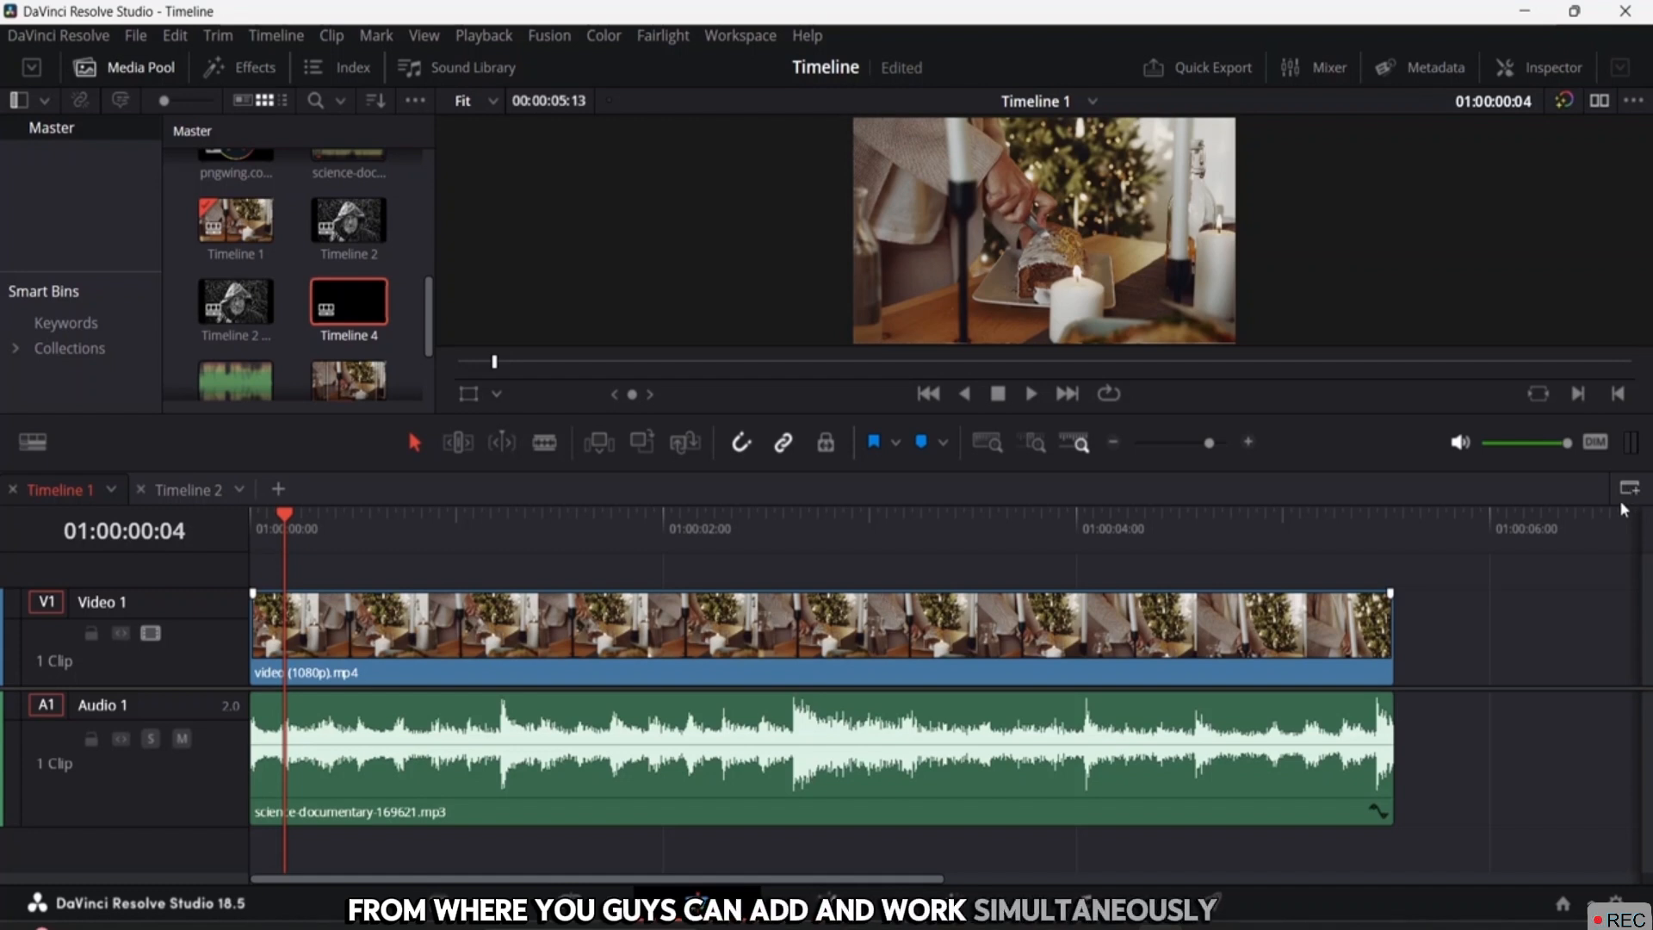
Step: Review the timeline viewer's zoom levels and set the zoom to Fit
left_click(495, 103)
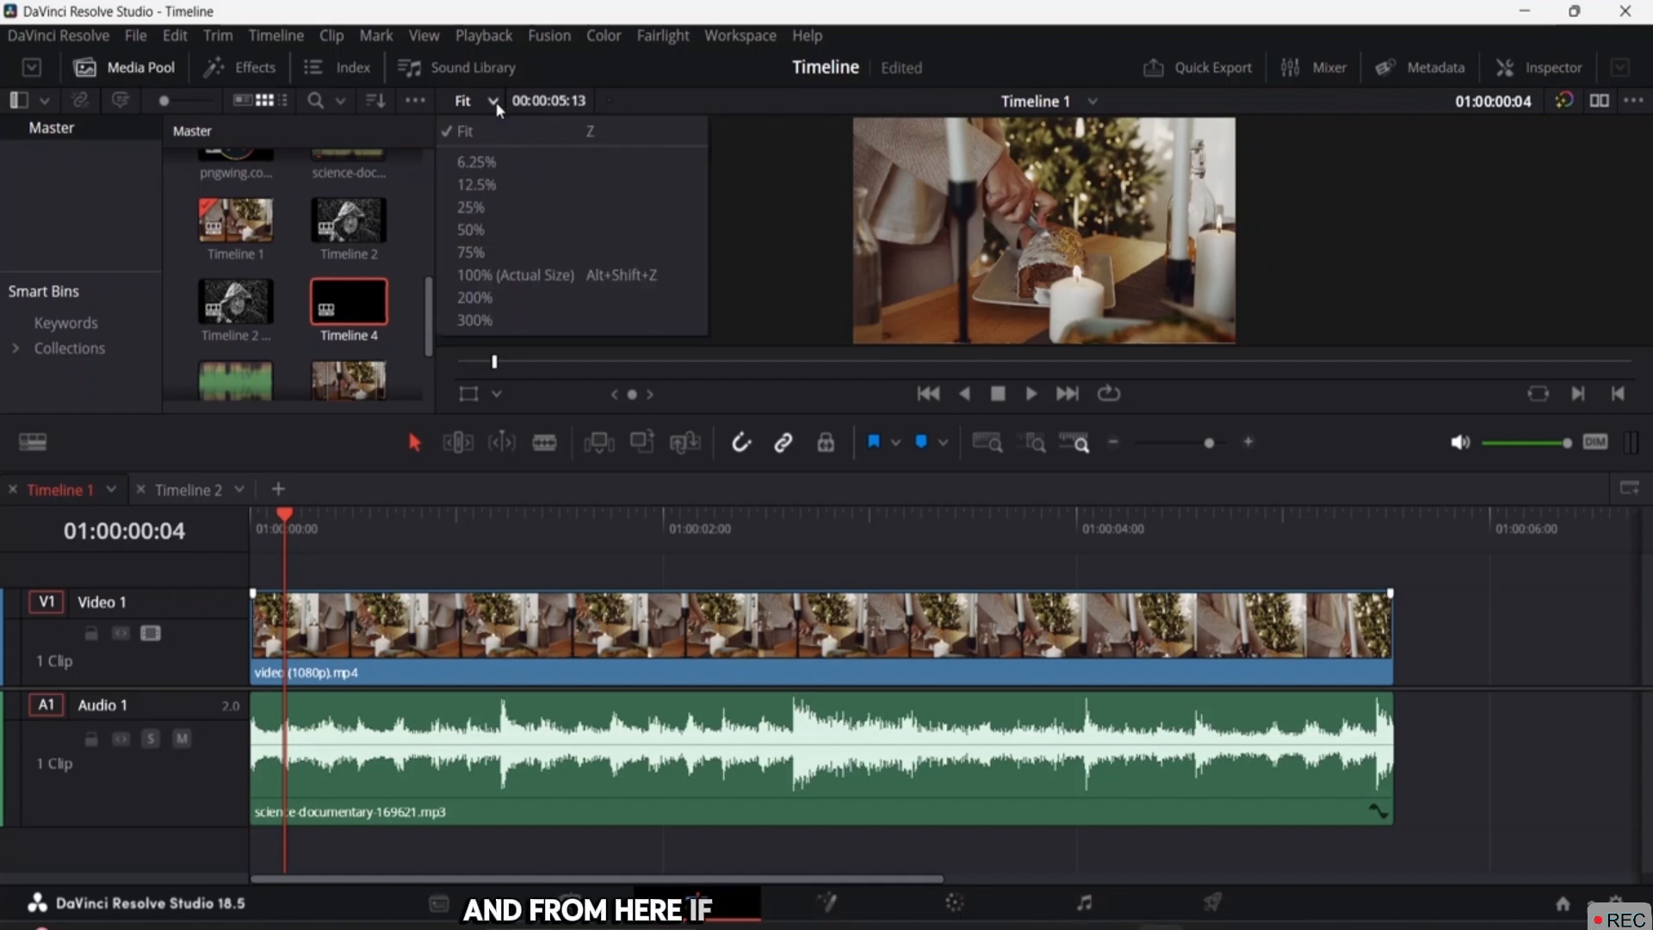
left_click(498, 133)
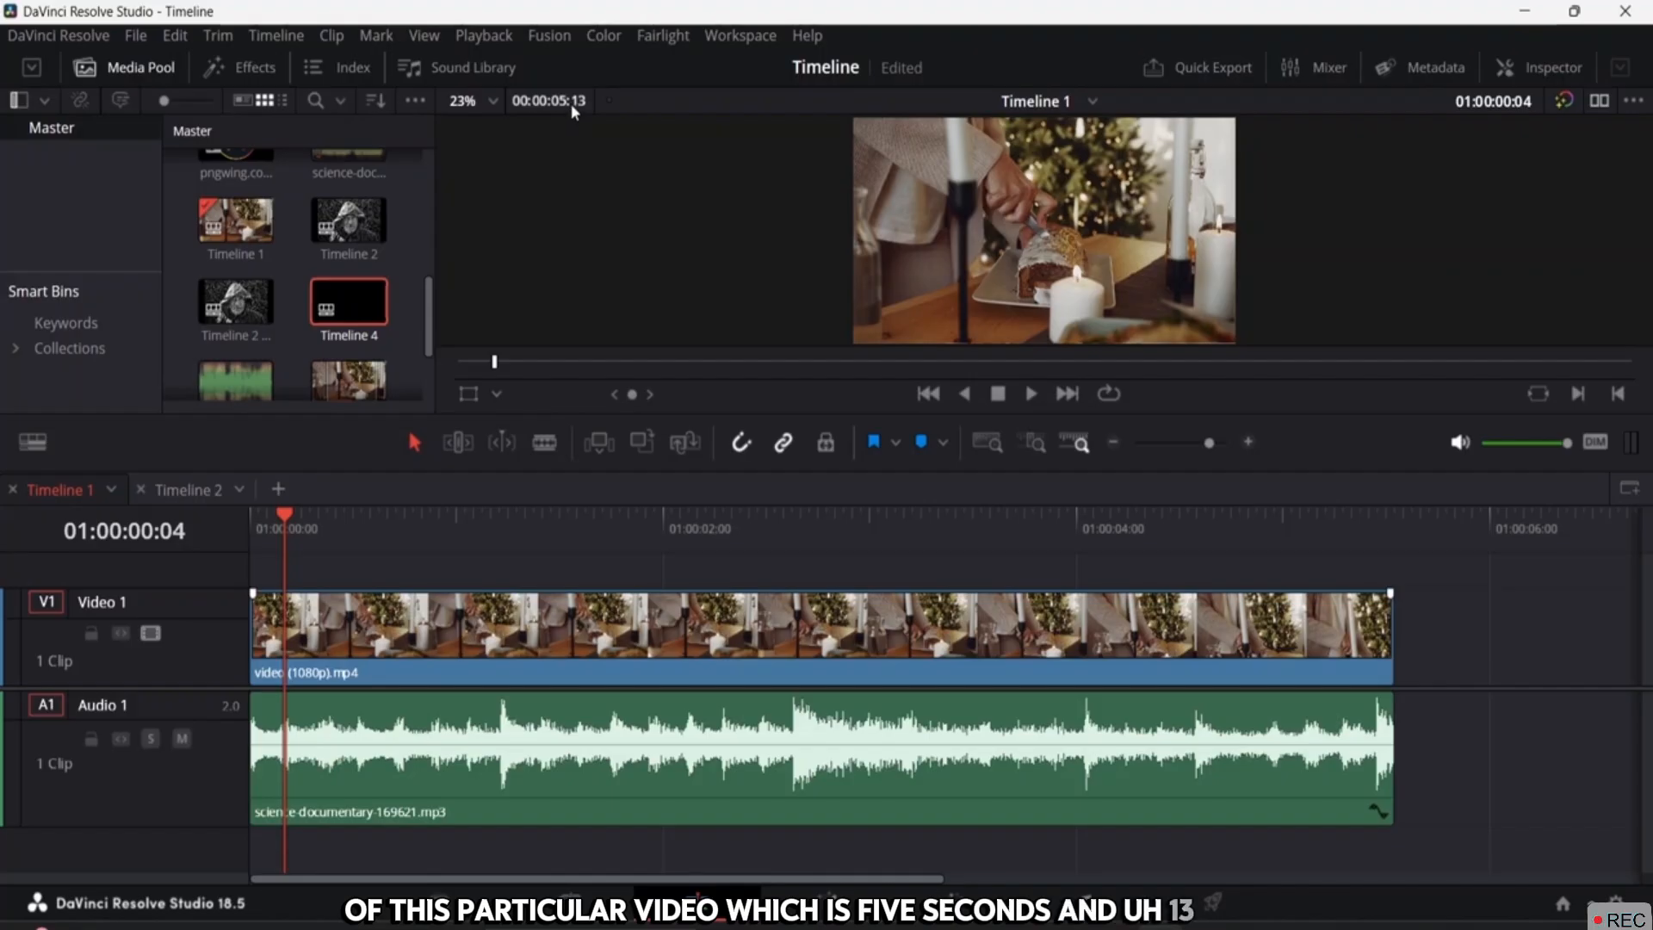
Step: Switch to Timeline 2, review the clip options of its image clip, and return to Timeline 1
left_click(207, 490)
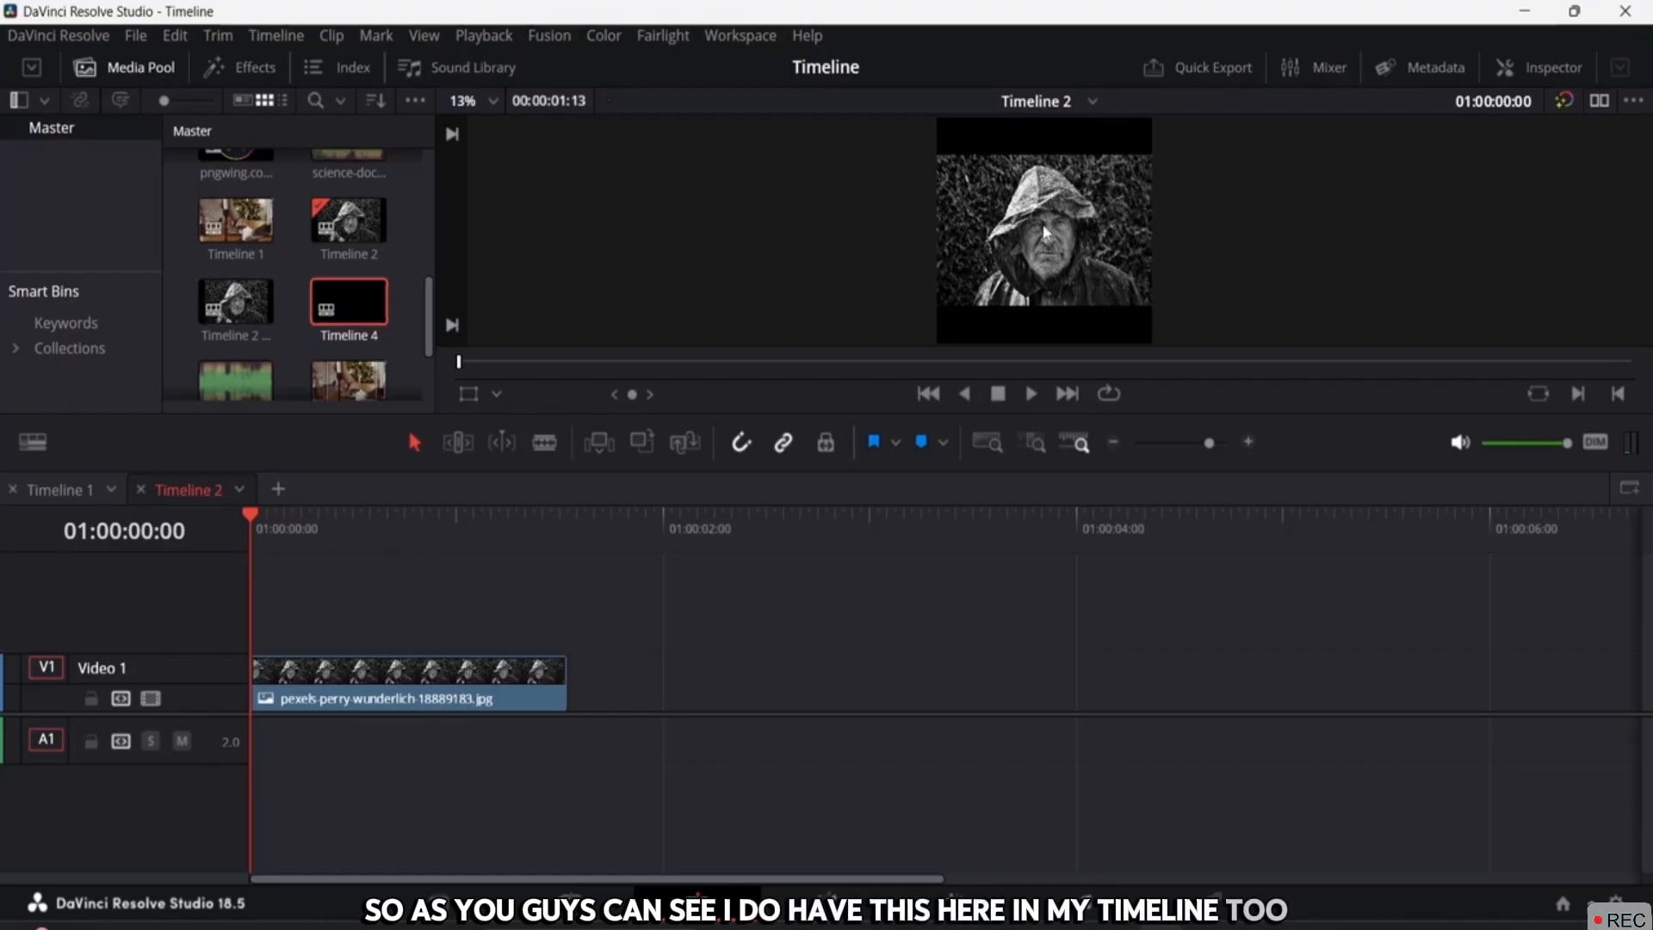
right_click(379, 685)
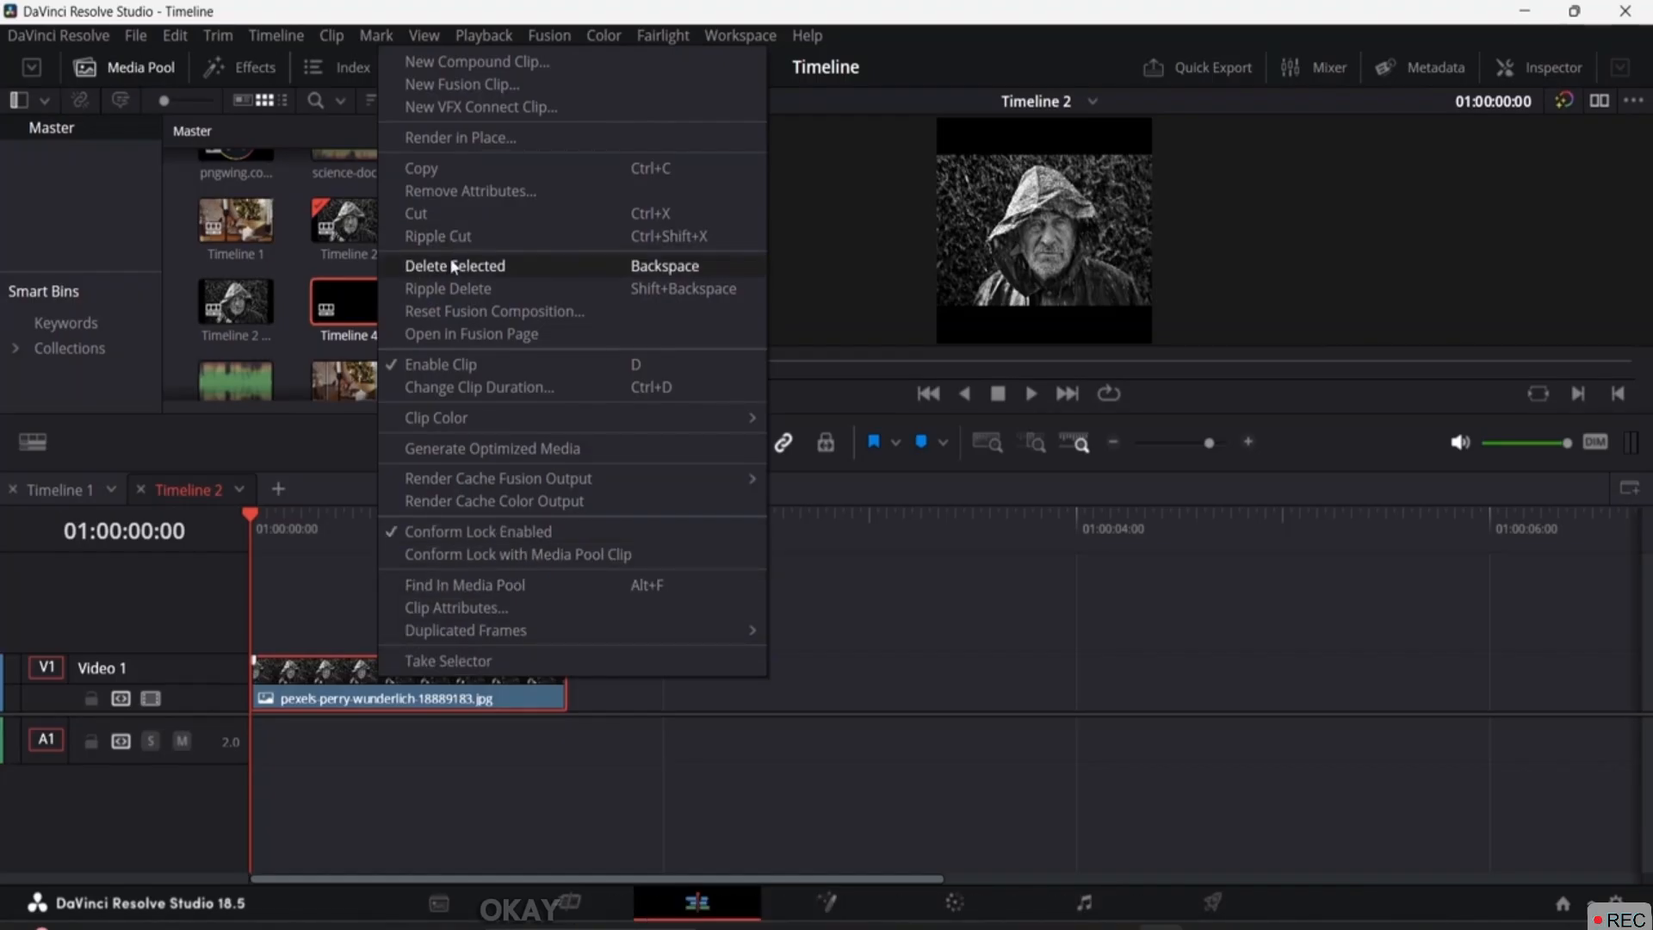
left_click(864, 533)
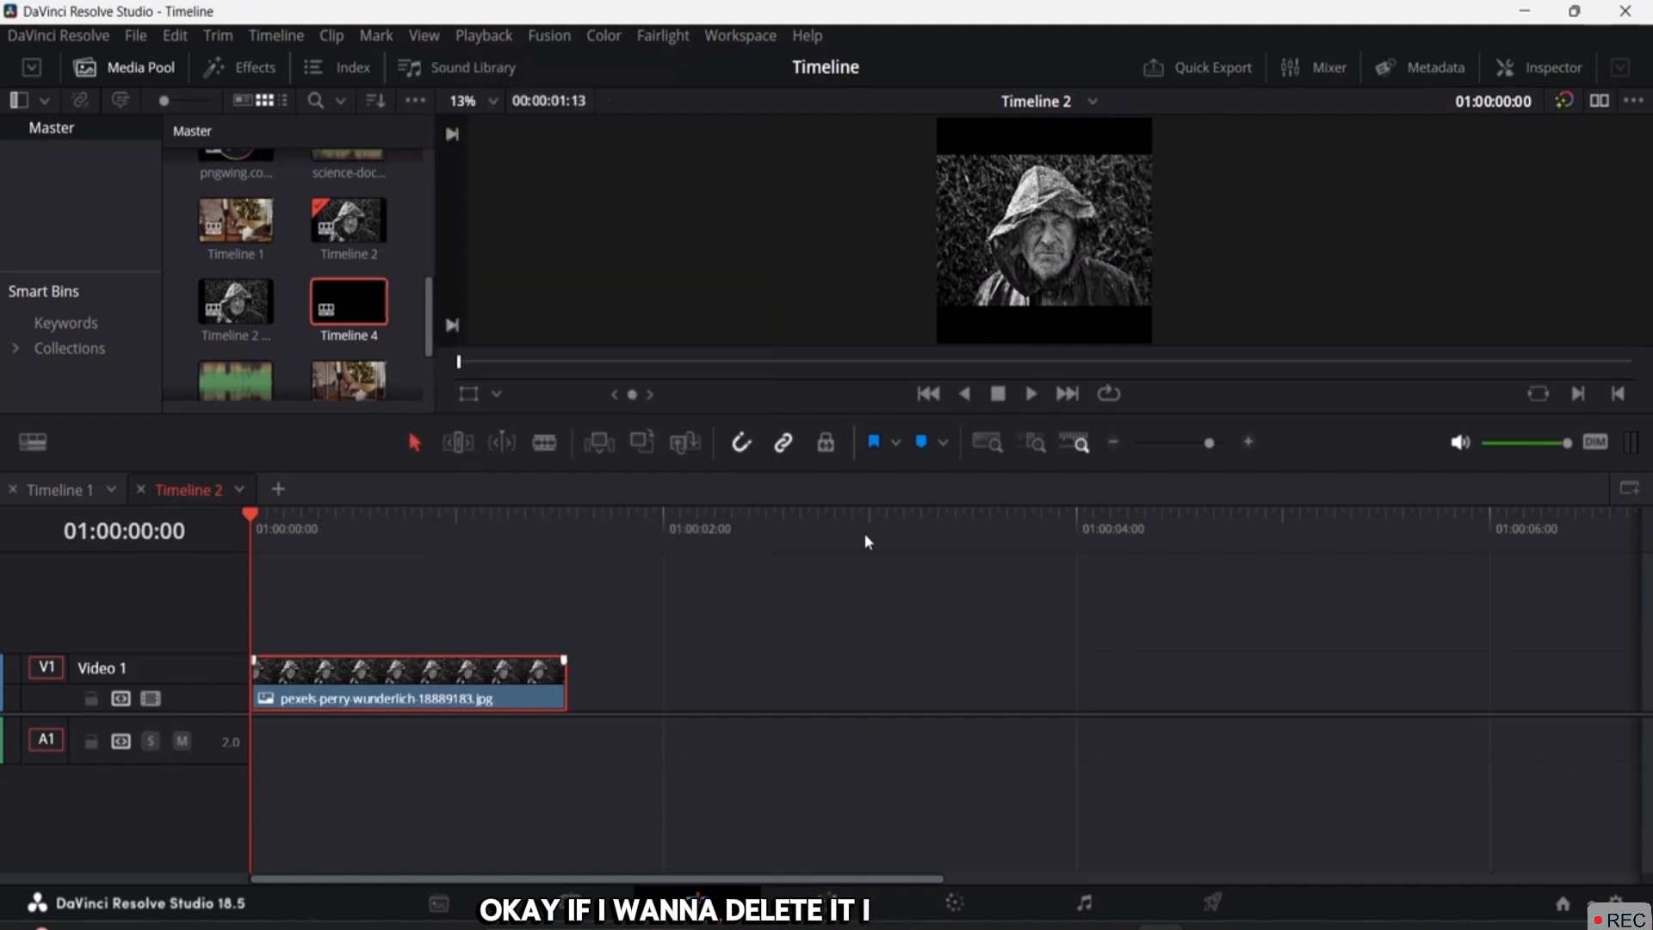
left_click(864, 533)
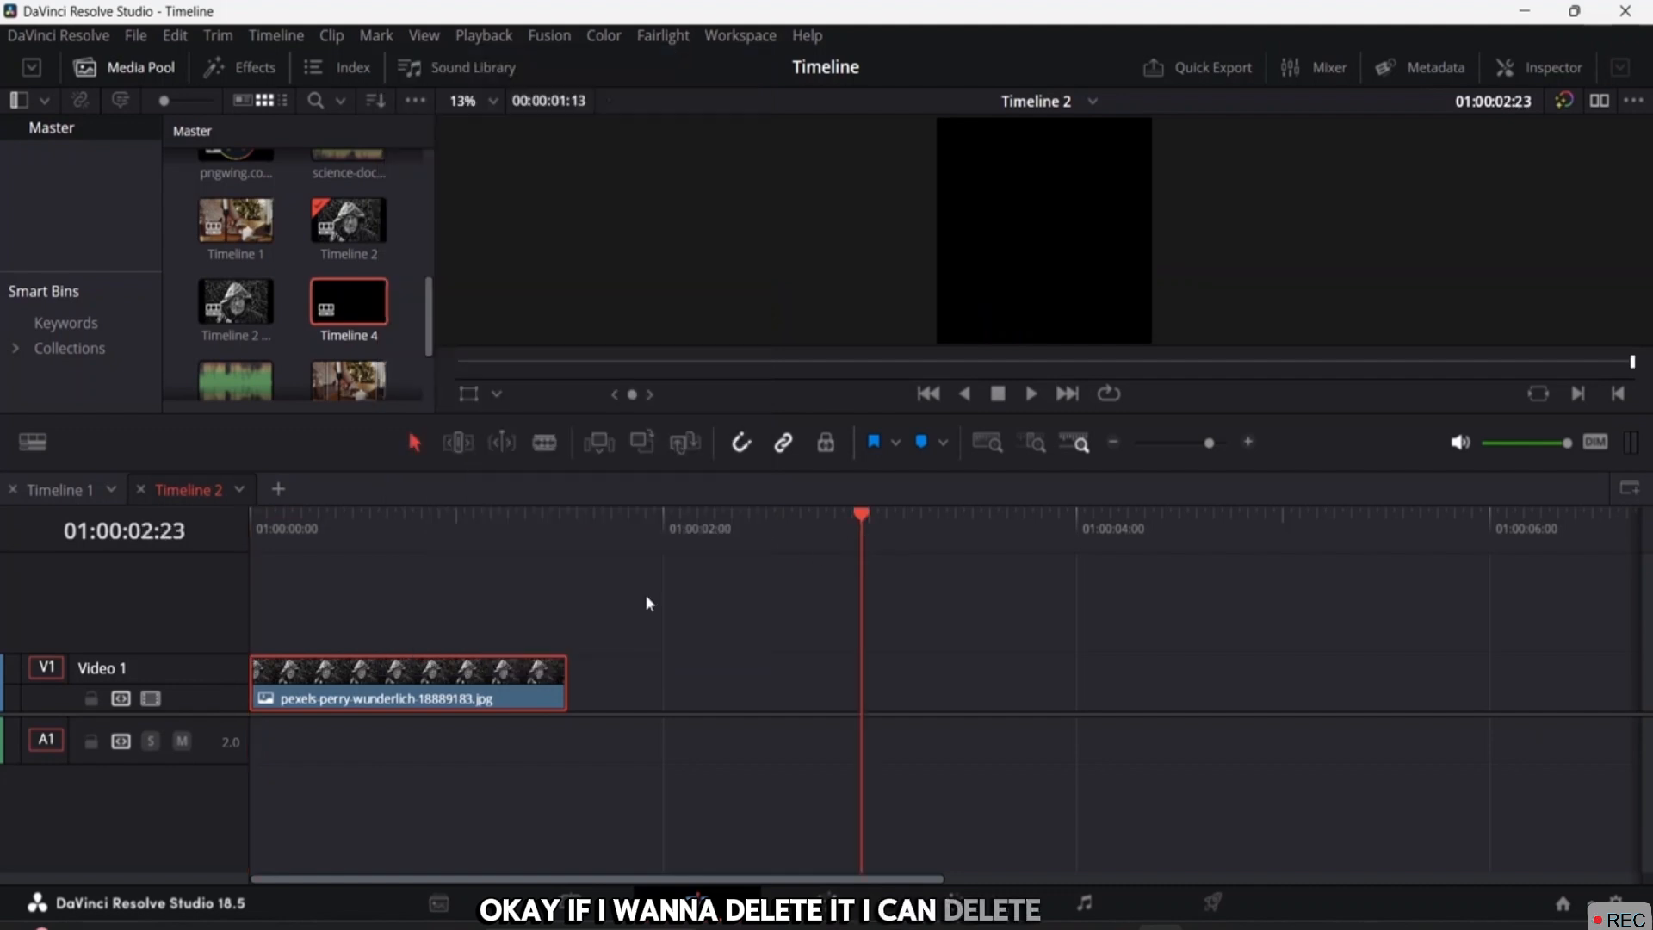
left_click(95, 490)
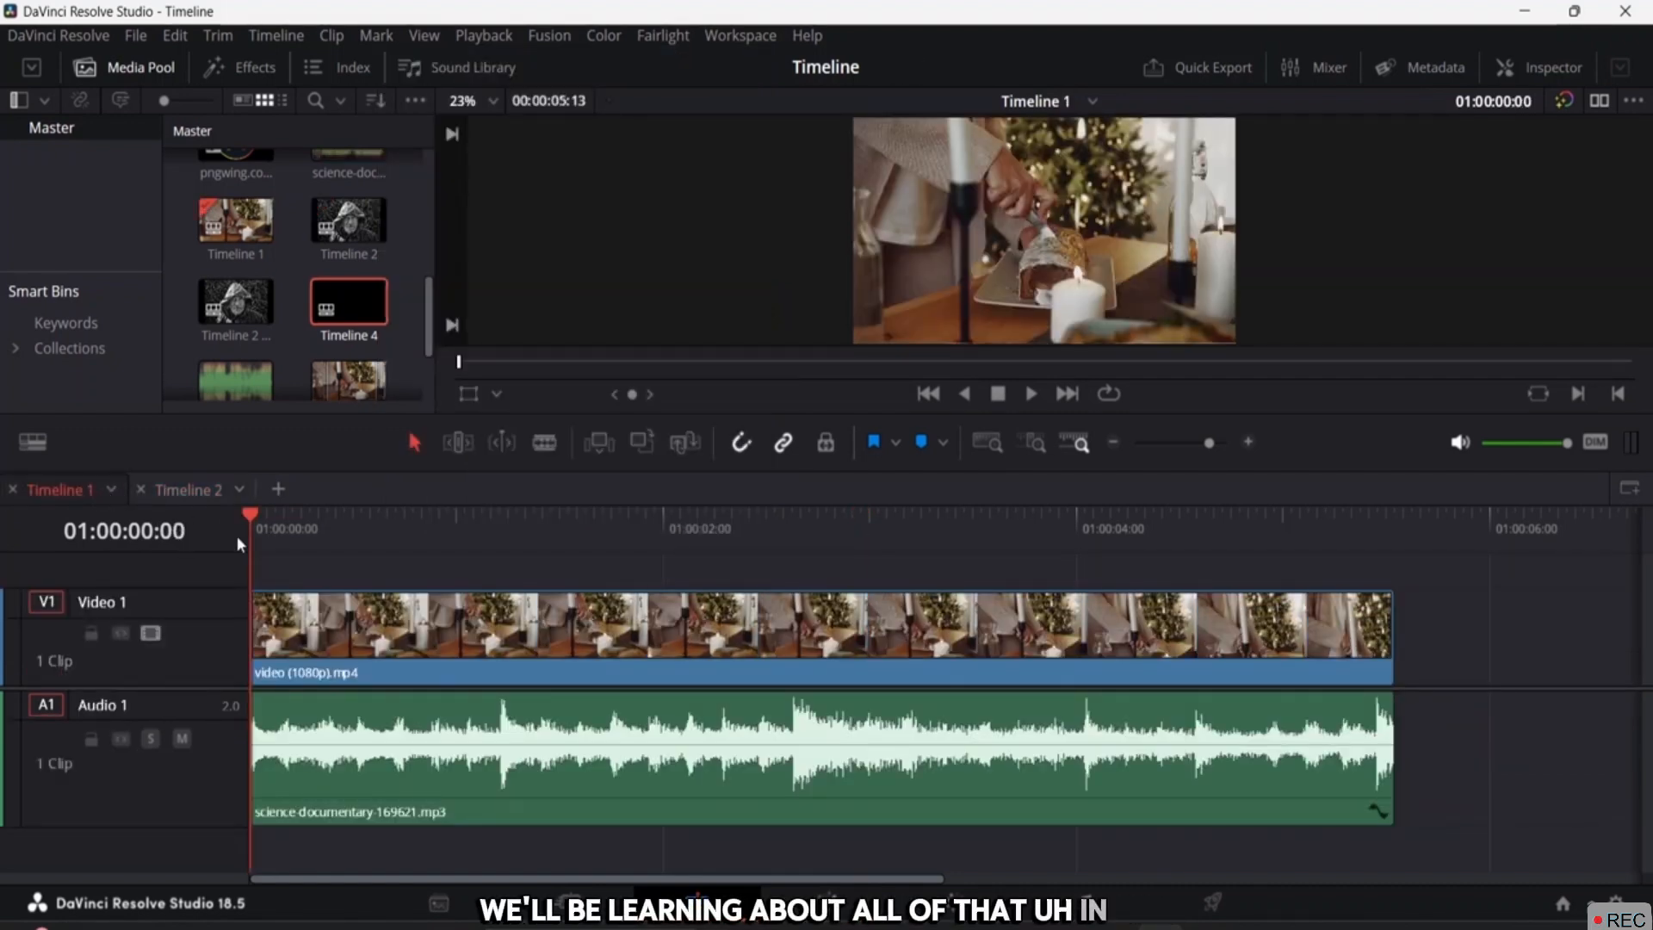